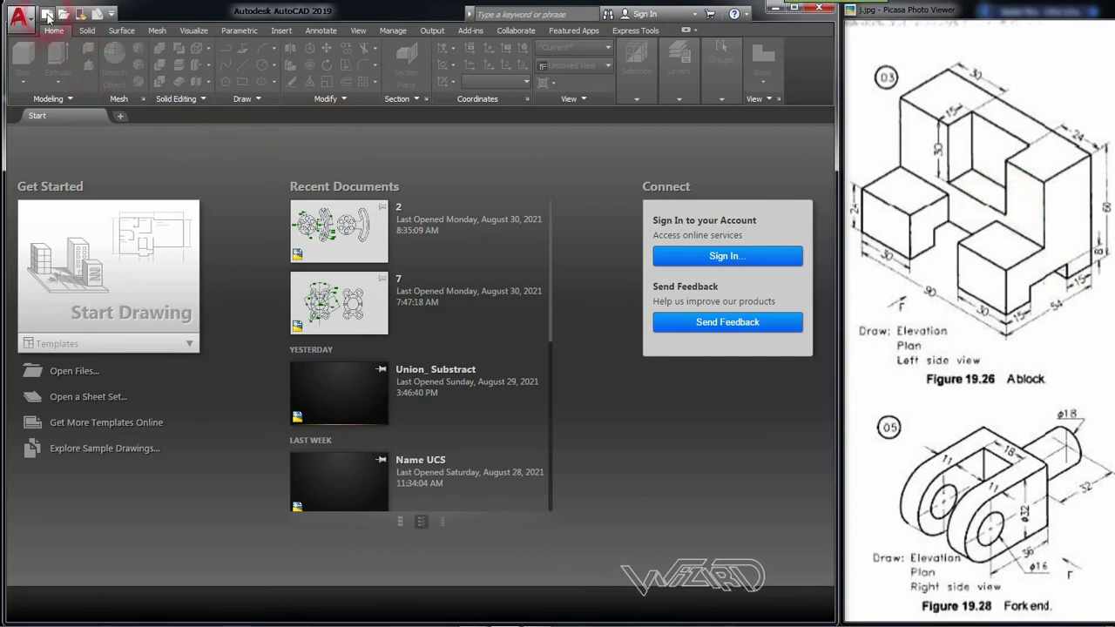
# Step: Create a new drawing (Drawing3) based on the metric acadiso.dwt template
pyautogui.click(340, 248)
pyautogui.hotkey('ctrl', 'n')
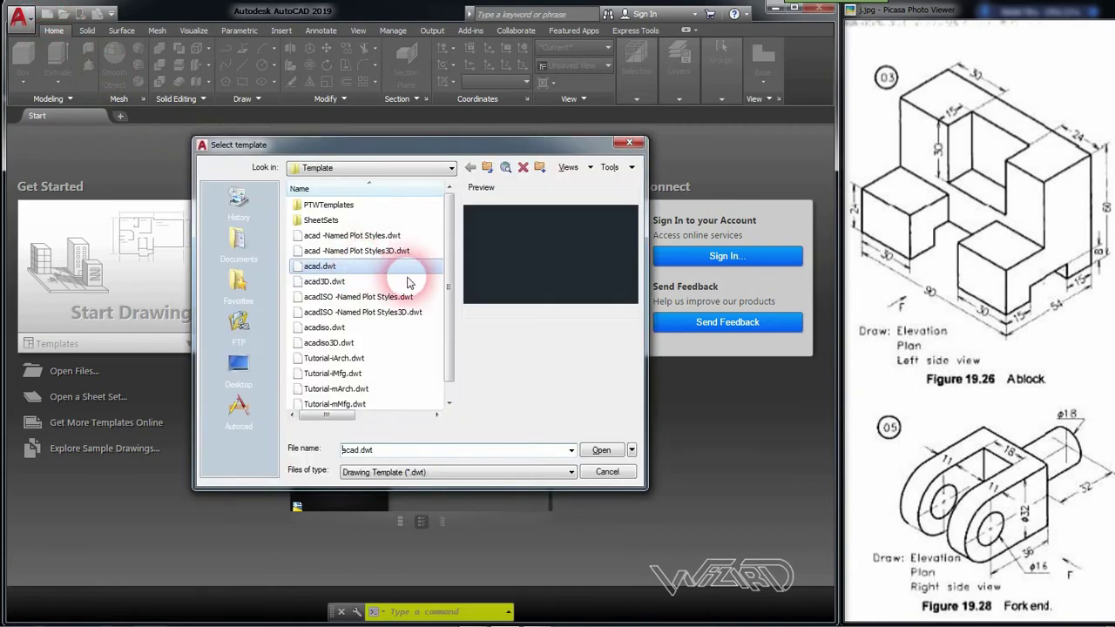
pyautogui.click(340, 329)
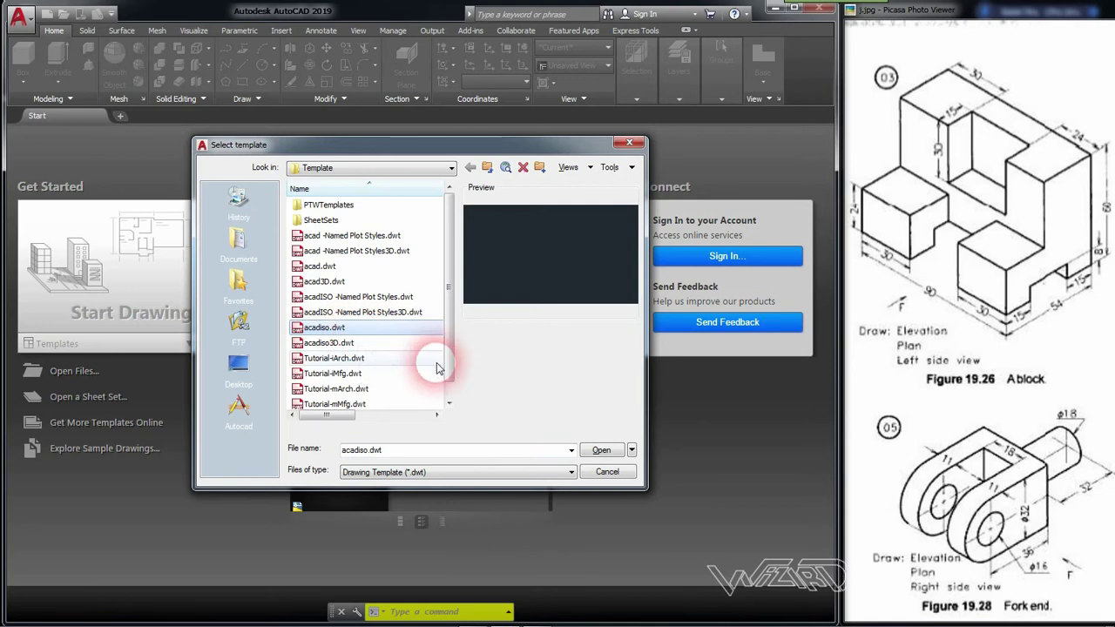
pyautogui.click(610, 451)
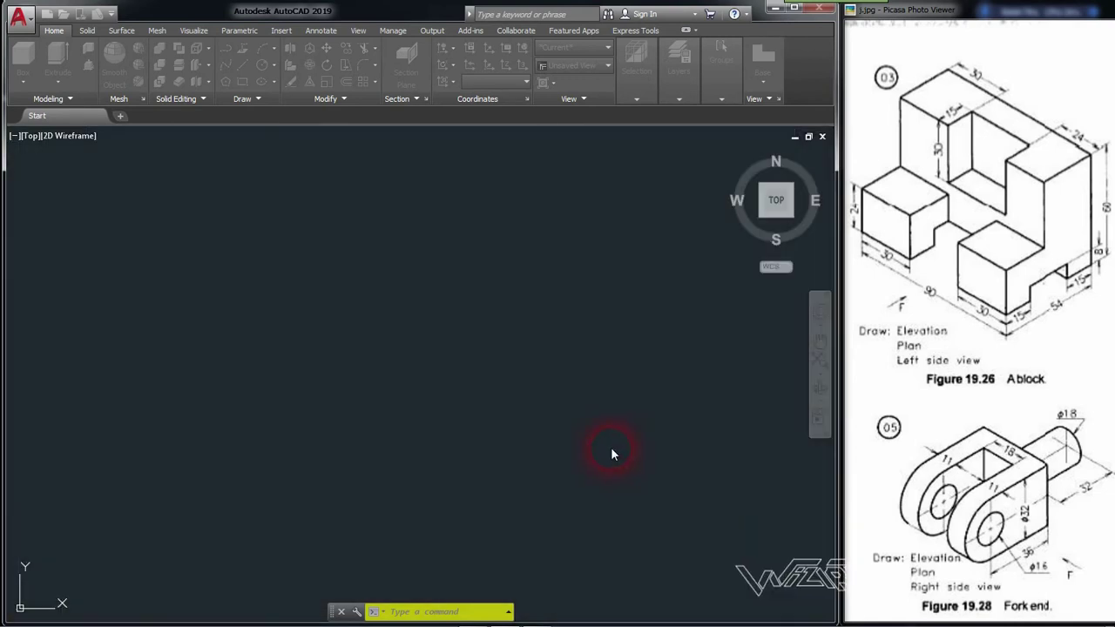
# Step: Switch to SW Isometric view and draw a 54 × 90 × 60 box solid
pyautogui.click(35, 140)
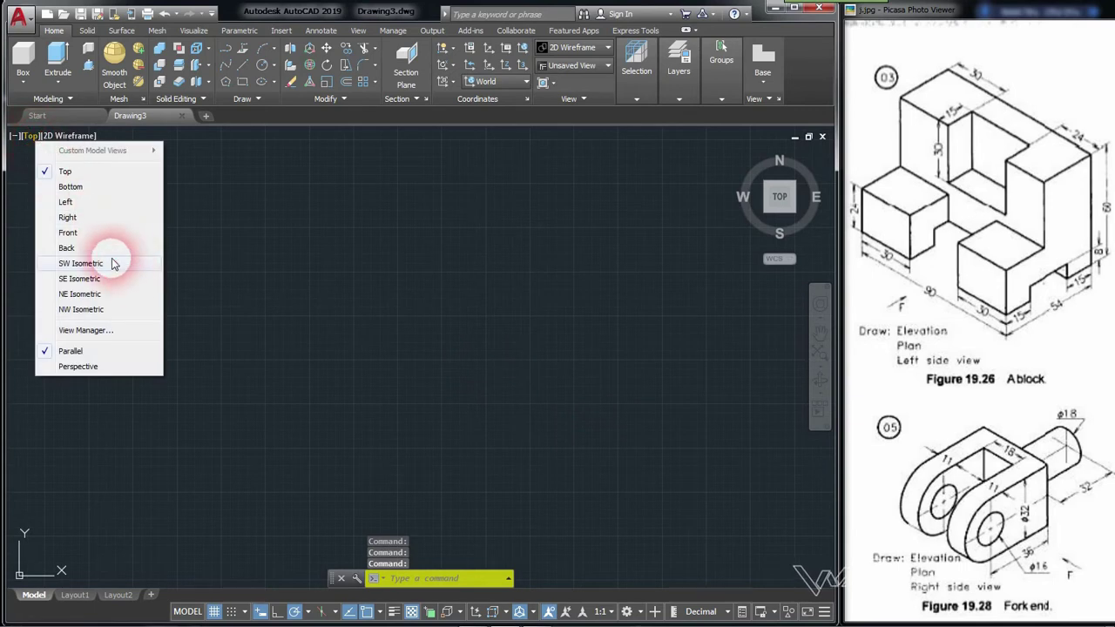
pyautogui.click(119, 258)
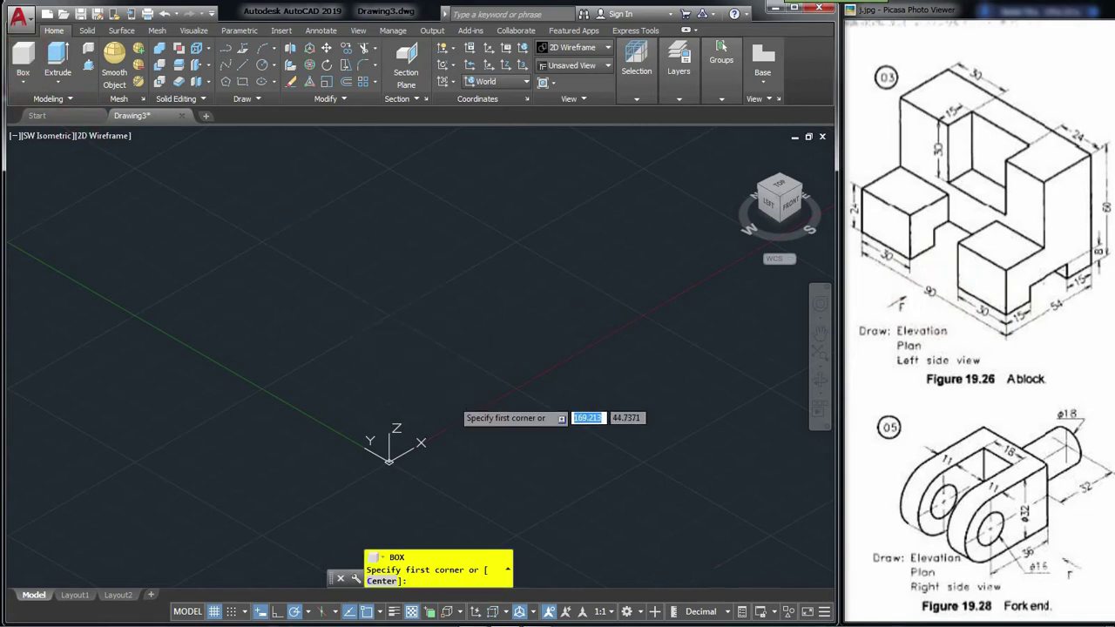
pyautogui.click(453, 390)
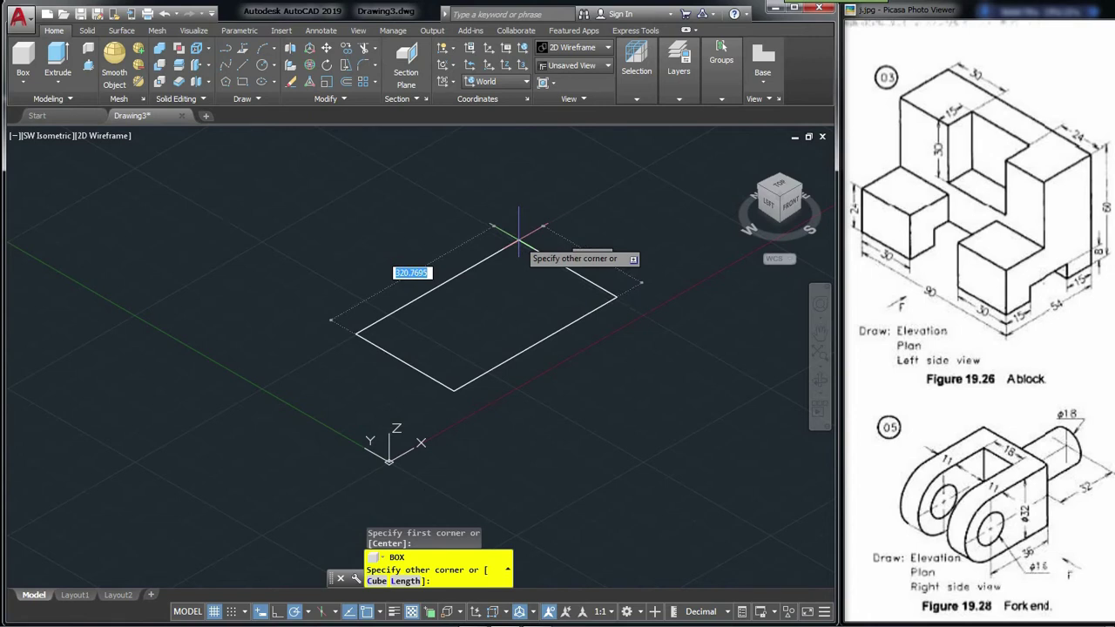
pyautogui.press('Tab')
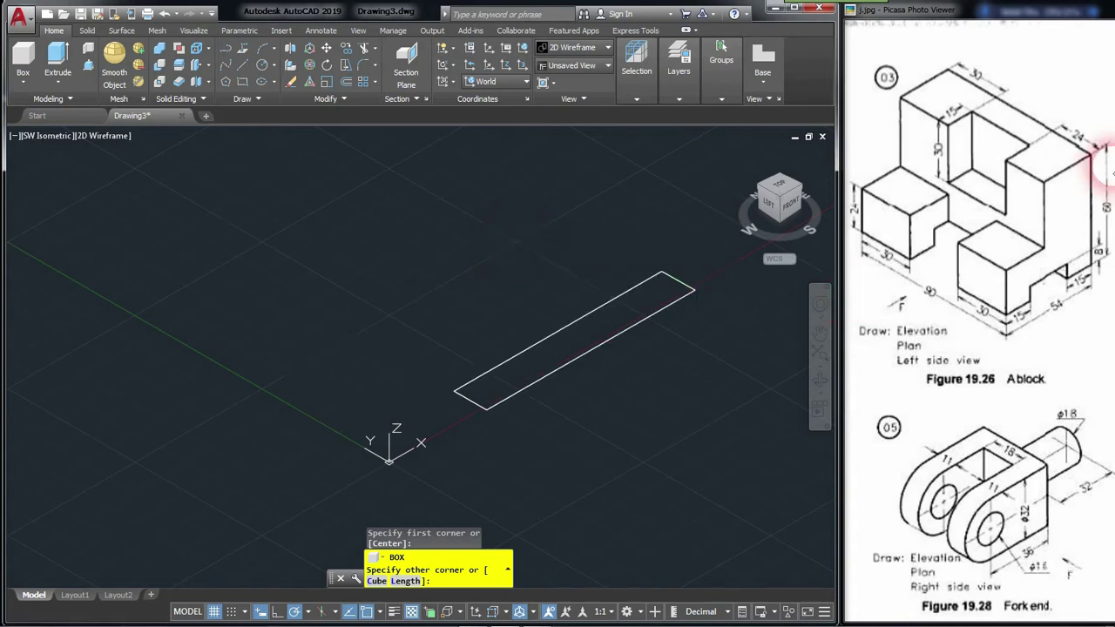
pyautogui.write('90')
pyautogui.press('Tab')
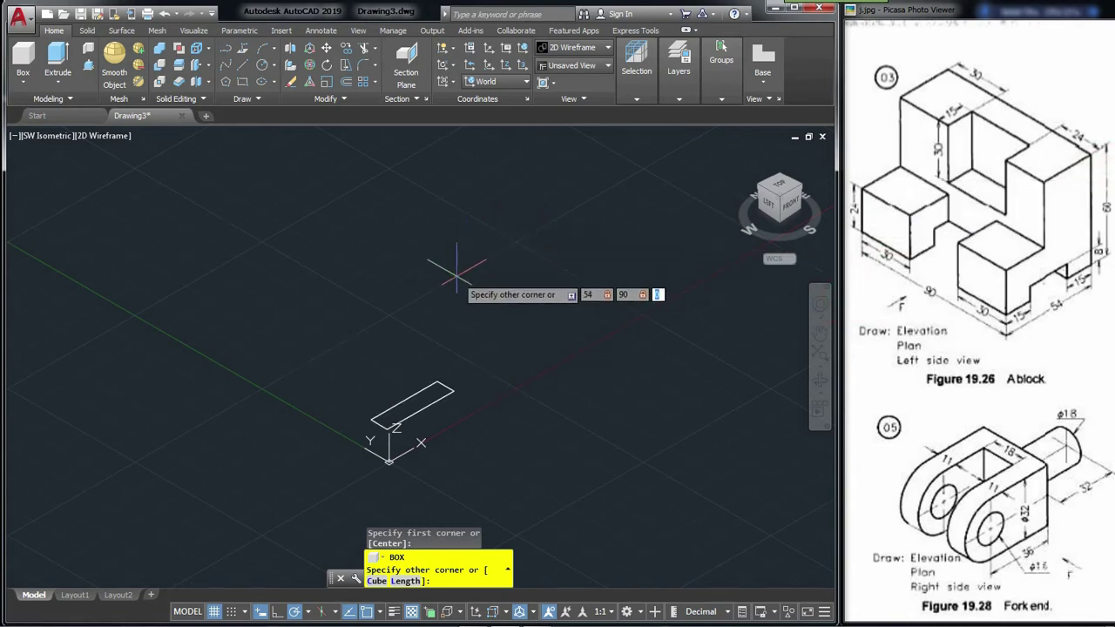
pyautogui.press('Return')
pyautogui.scroll(5, 488, 340)
pyautogui.scroll(2, 441, 358)
pyautogui.scroll(-2, 408, 270)
pyautogui.scroll(1, 375, 296)
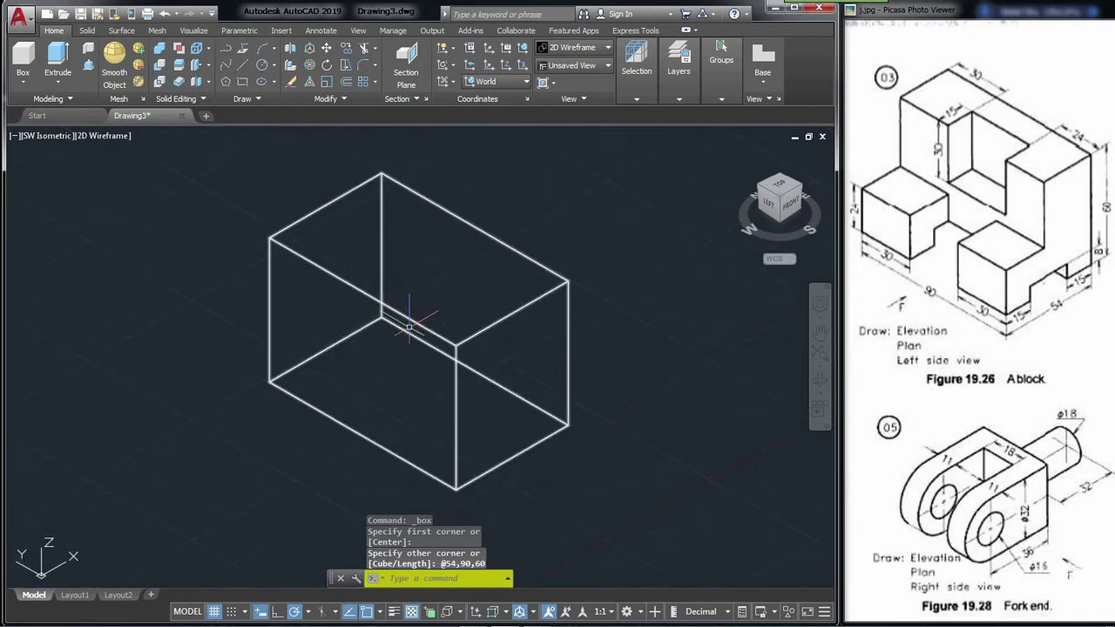
pyautogui.scroll(1, 334, 311)
pyautogui.click(102, 142)
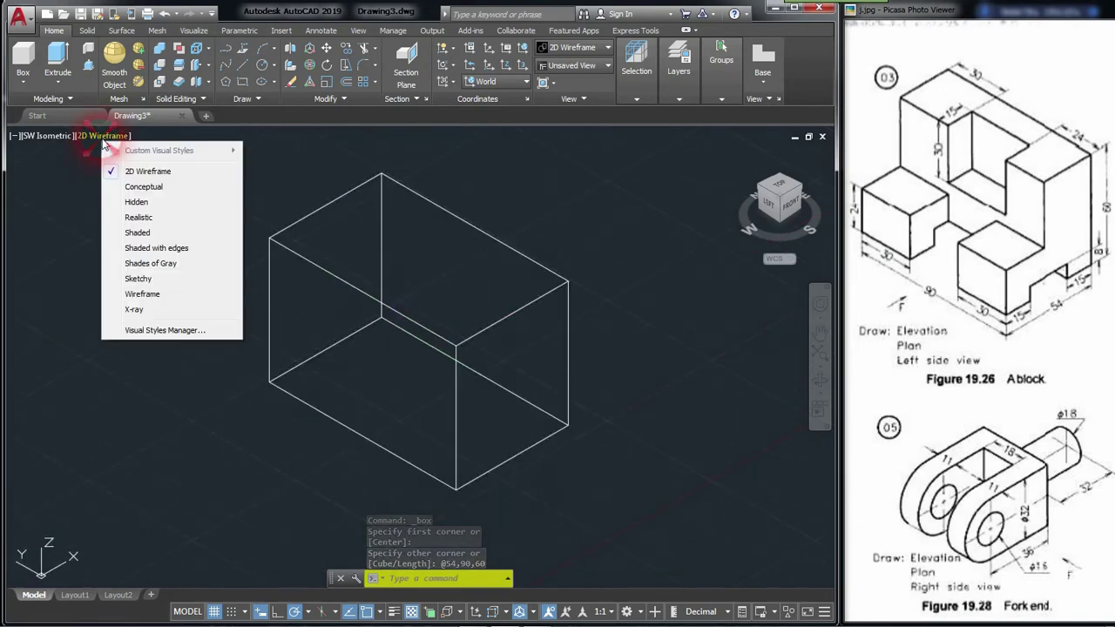
# Step: Set Hidden visual style and add a box 24 long, 8 high, starting 15 along the bottom edge
pyautogui.click(132, 201)
pyautogui.write('15')
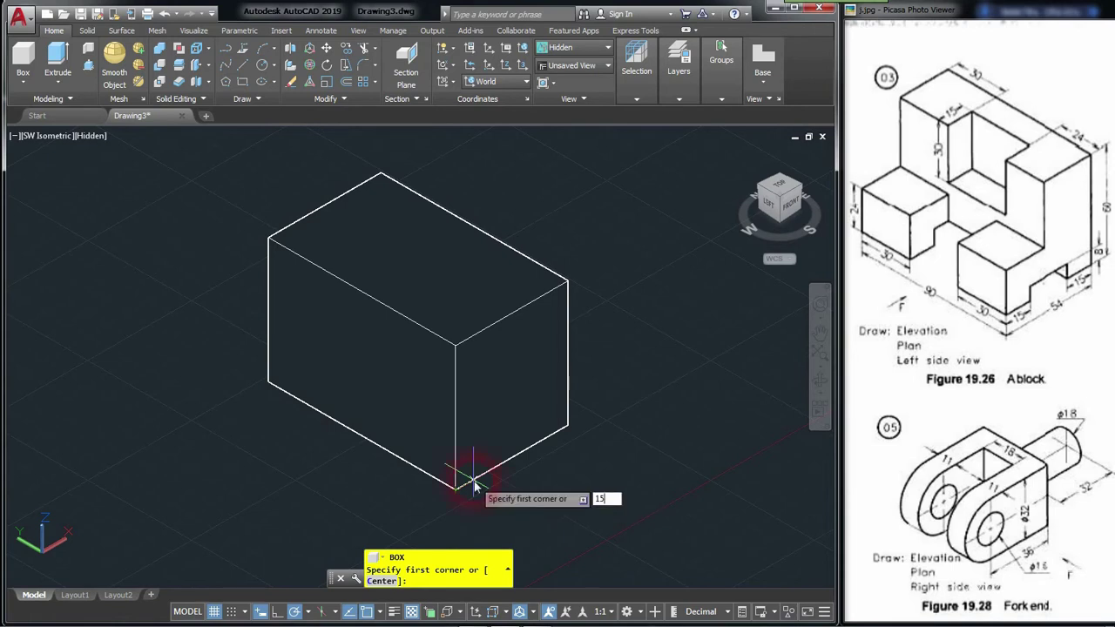
pyautogui.press('Return')
pyautogui.write('24')
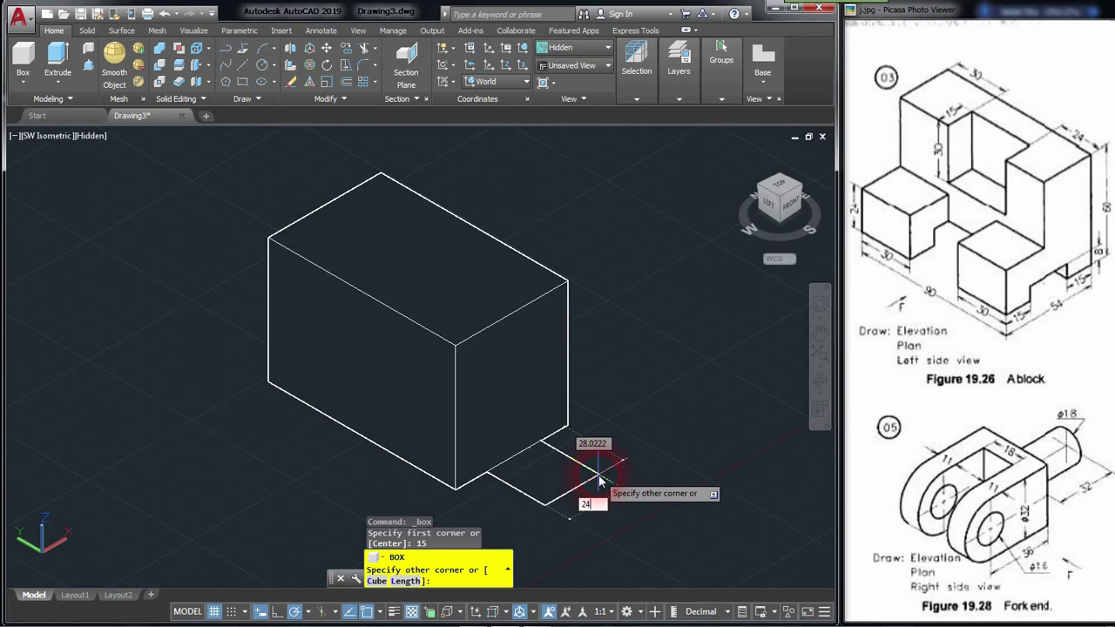
pyautogui.press('Tab')
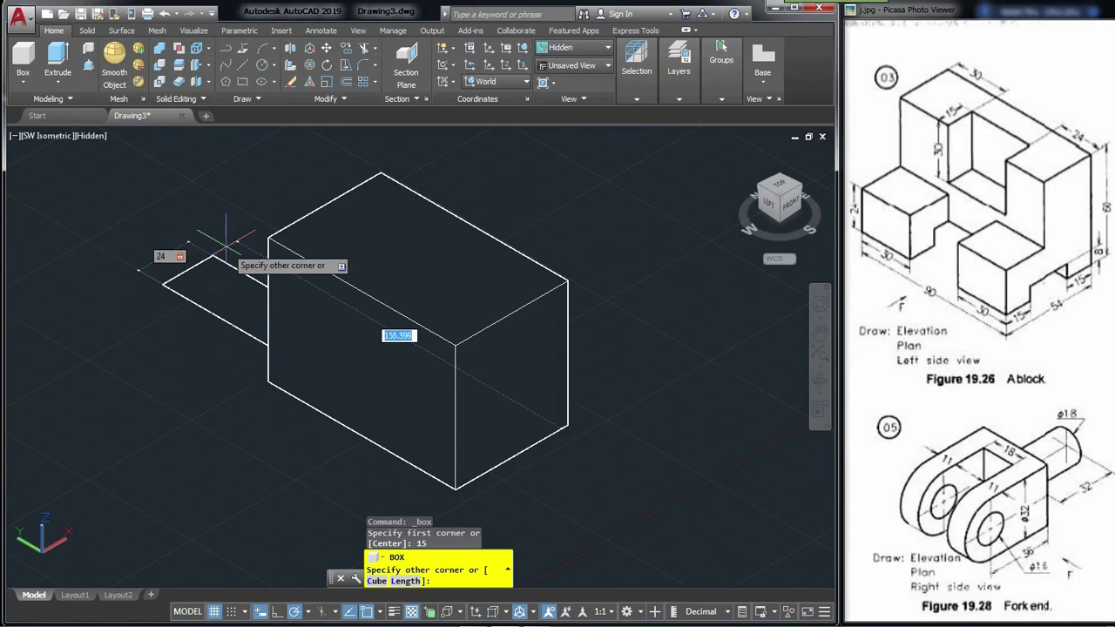
pyautogui.click(222, 242)
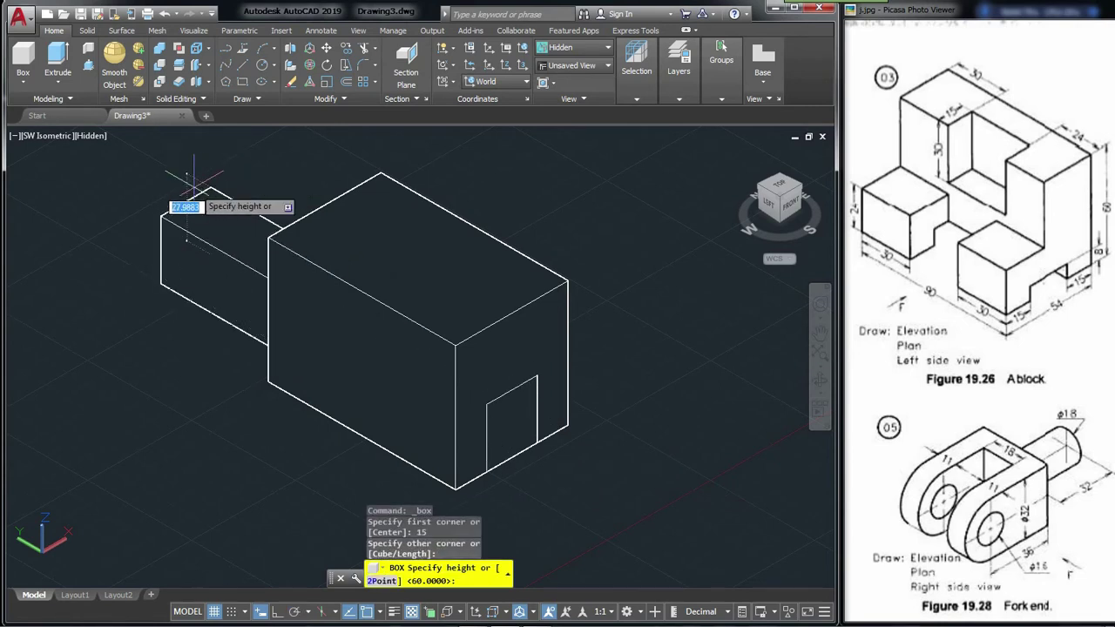
pyautogui.write('8')
pyautogui.press('Return')
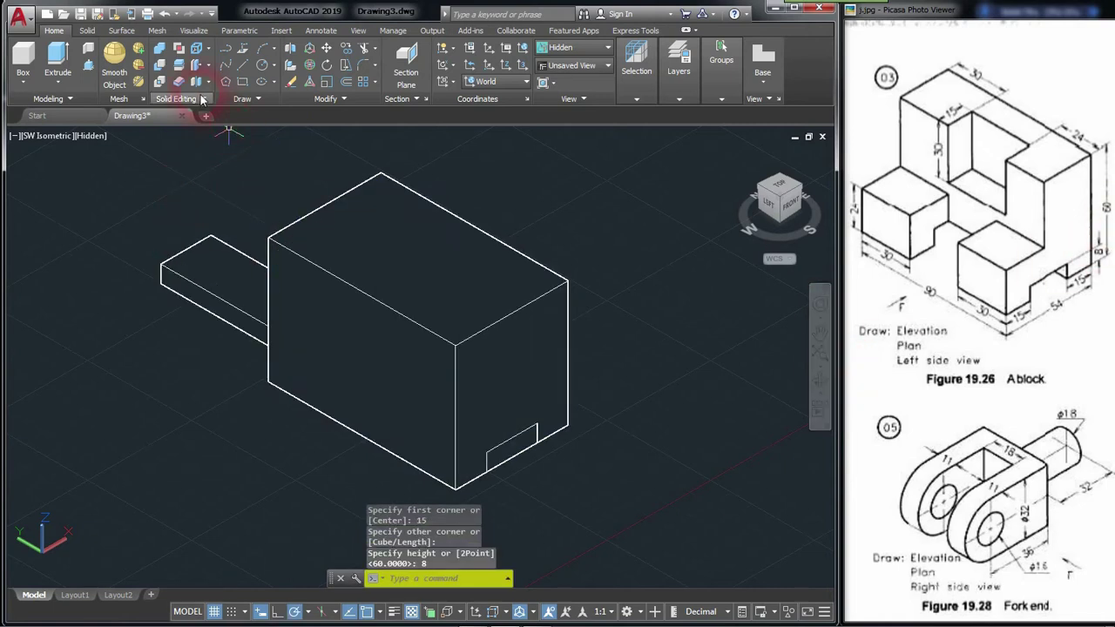
pyautogui.click(174, 68)
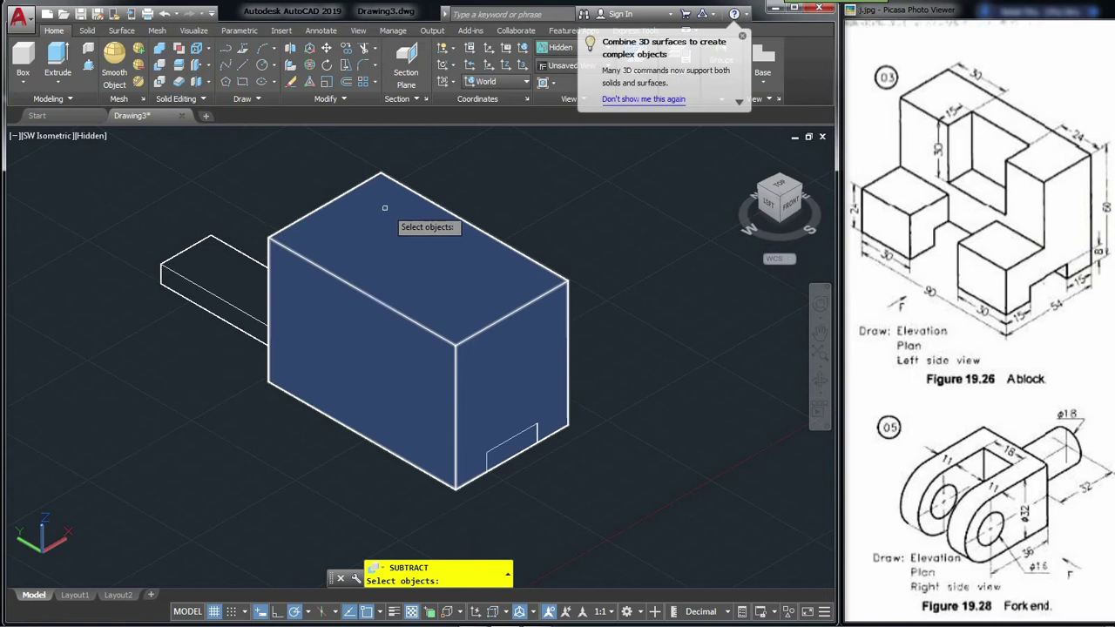
# Step: Subtract the thin 24-long, 8-high box from the large block, leaving an underside slot
pyautogui.click(383, 205)
pyautogui.press('Return')
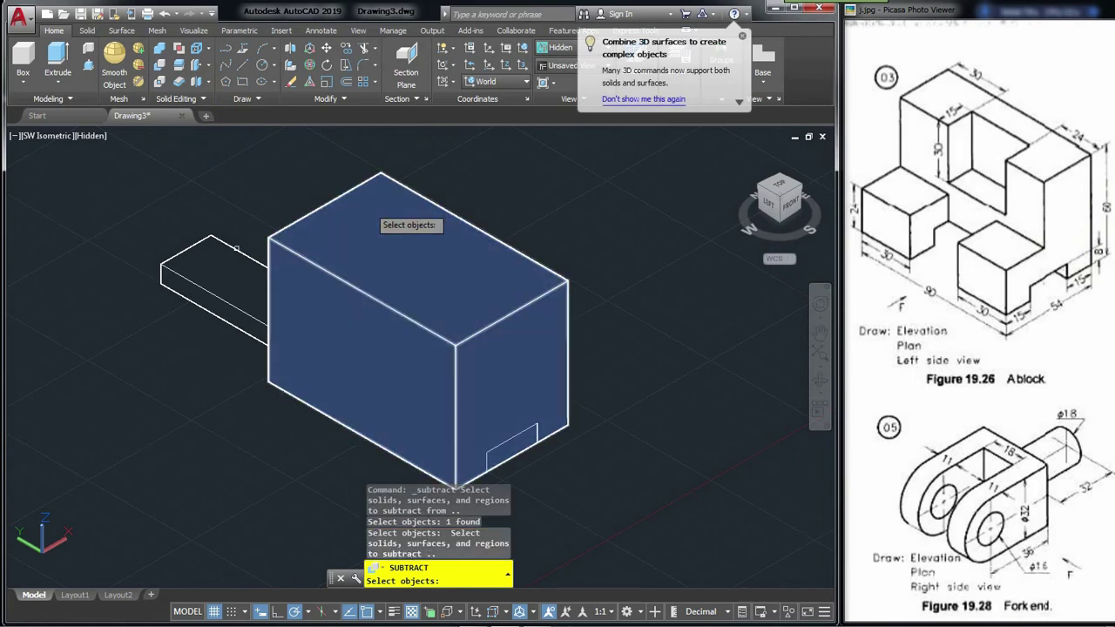
pyautogui.click(223, 278)
pyautogui.press('Return')
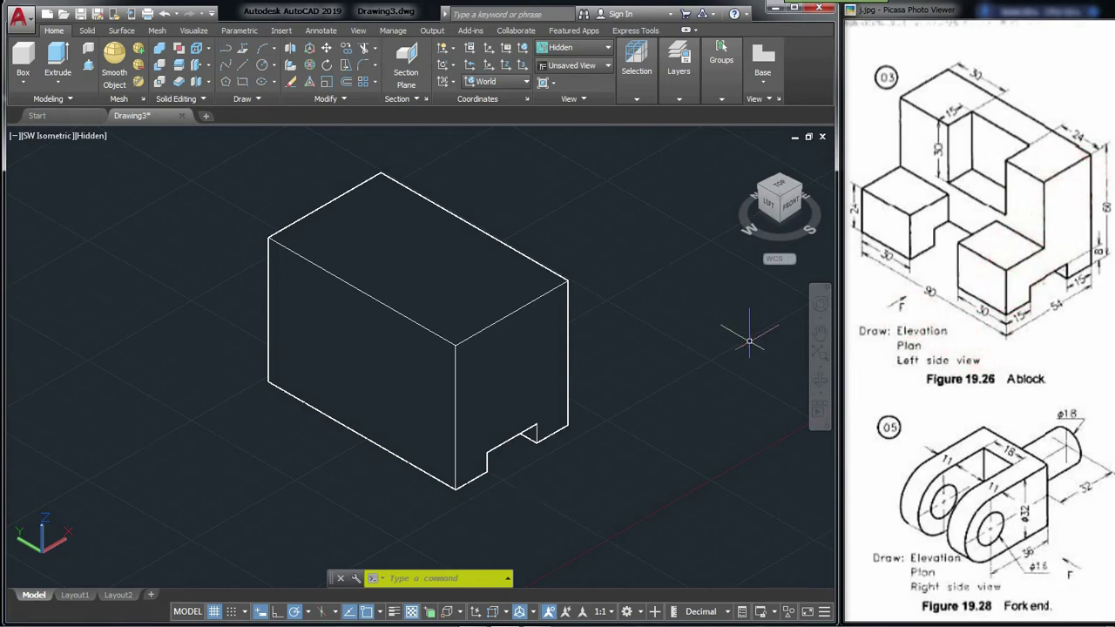
pyautogui.click(23, 61)
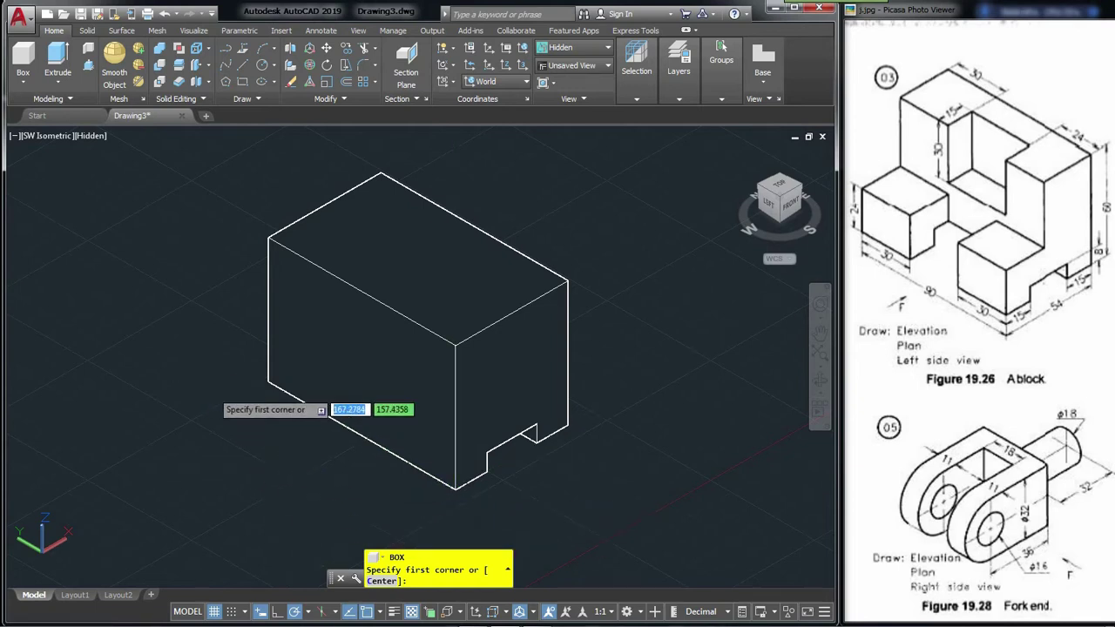
# Step: Draw a 24 × 30 × 24 box offset 30 from the block's bottom corner
pyautogui.keyDown('shift'); pyautogui.rightClick(211, 389); pyautogui.keyUp('shift')
pyautogui.click(255, 65)
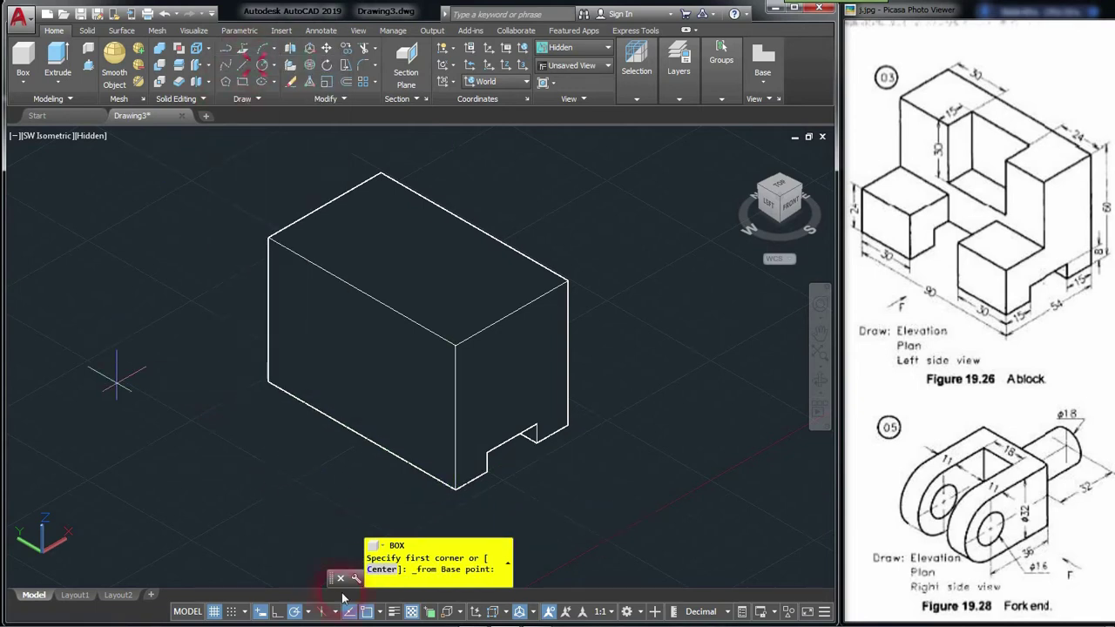
pyautogui.click(456, 489)
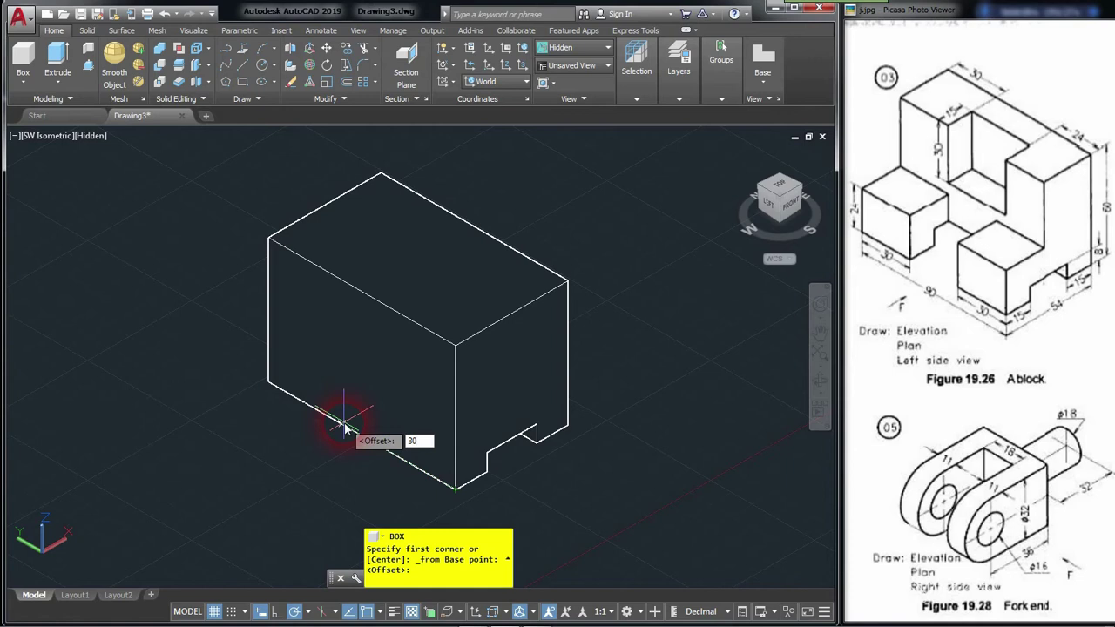
pyautogui.press('Return')
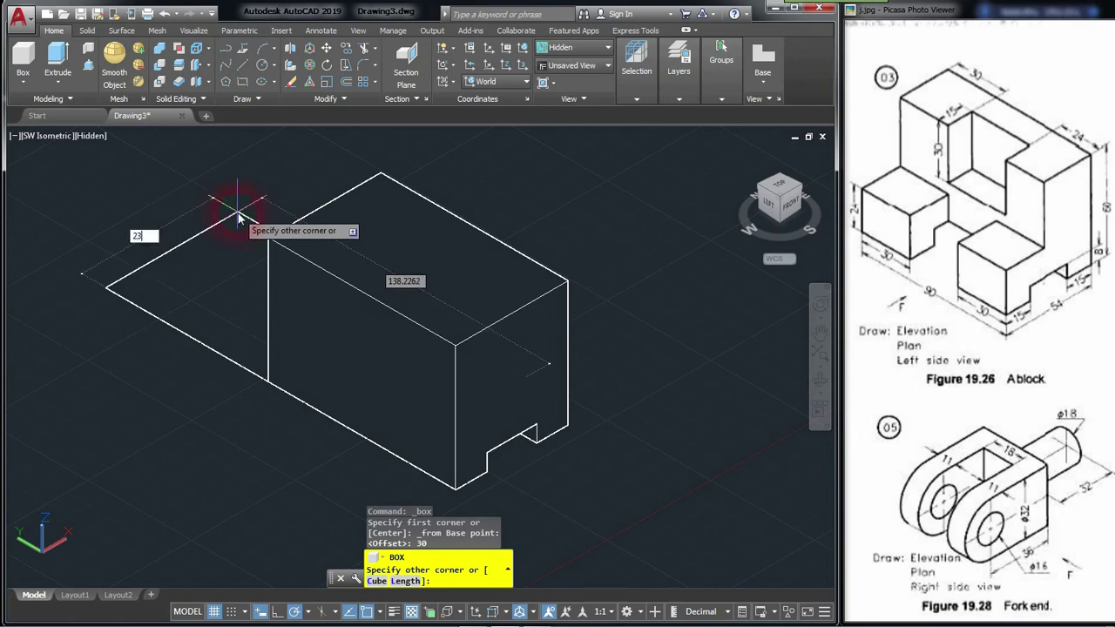
pyautogui.write('24')
pyautogui.press('Tab')
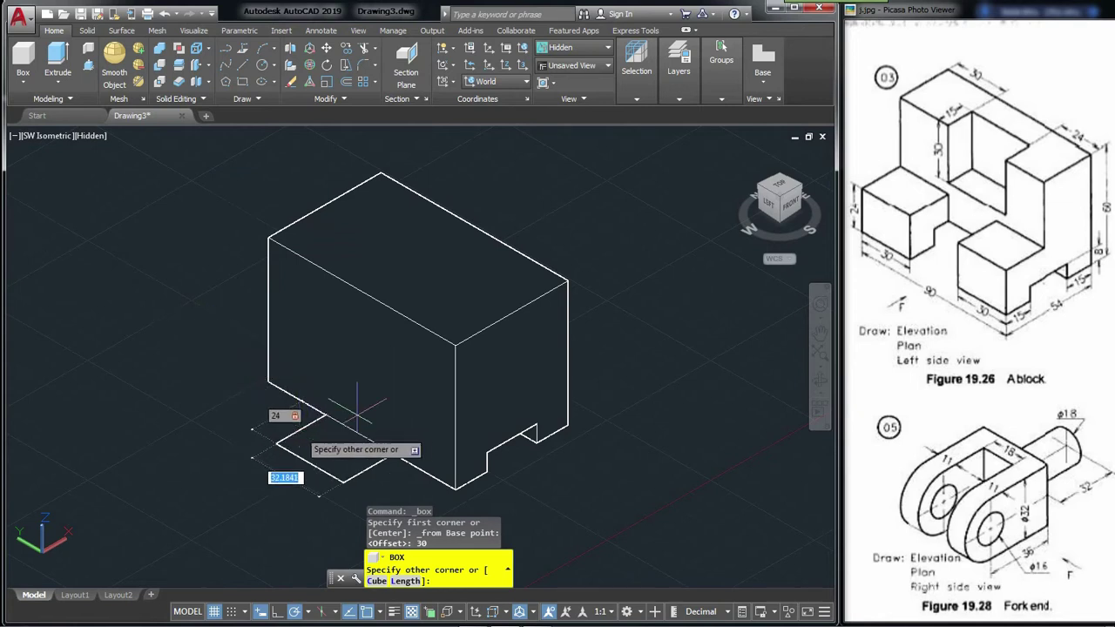
pyautogui.click(971, 390)
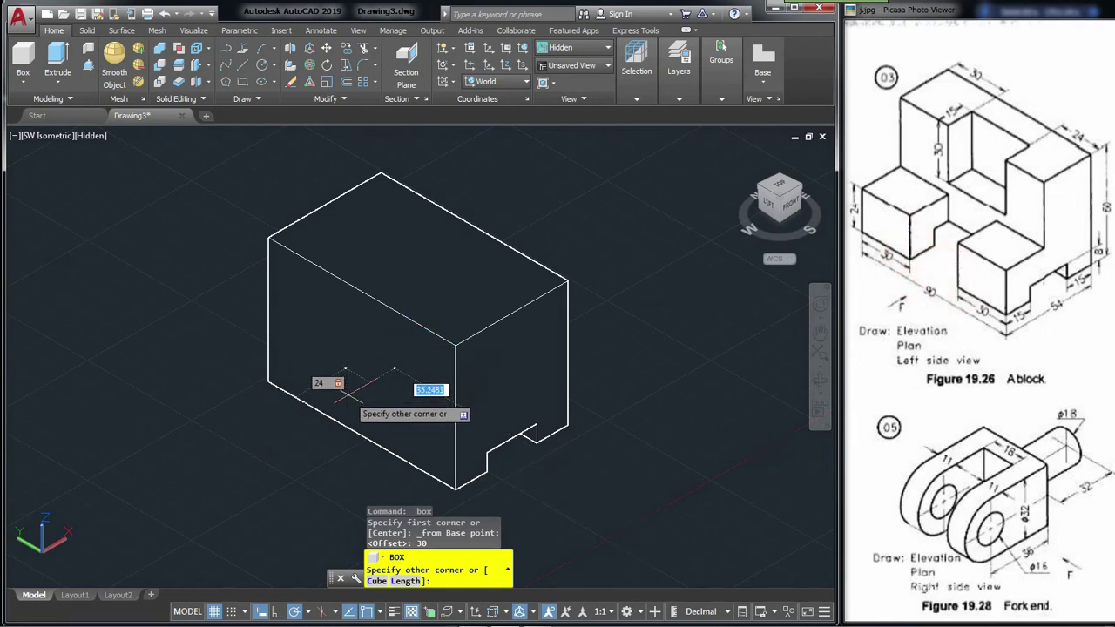
pyautogui.write('0')
pyautogui.press('Return')
pyautogui.write('24')
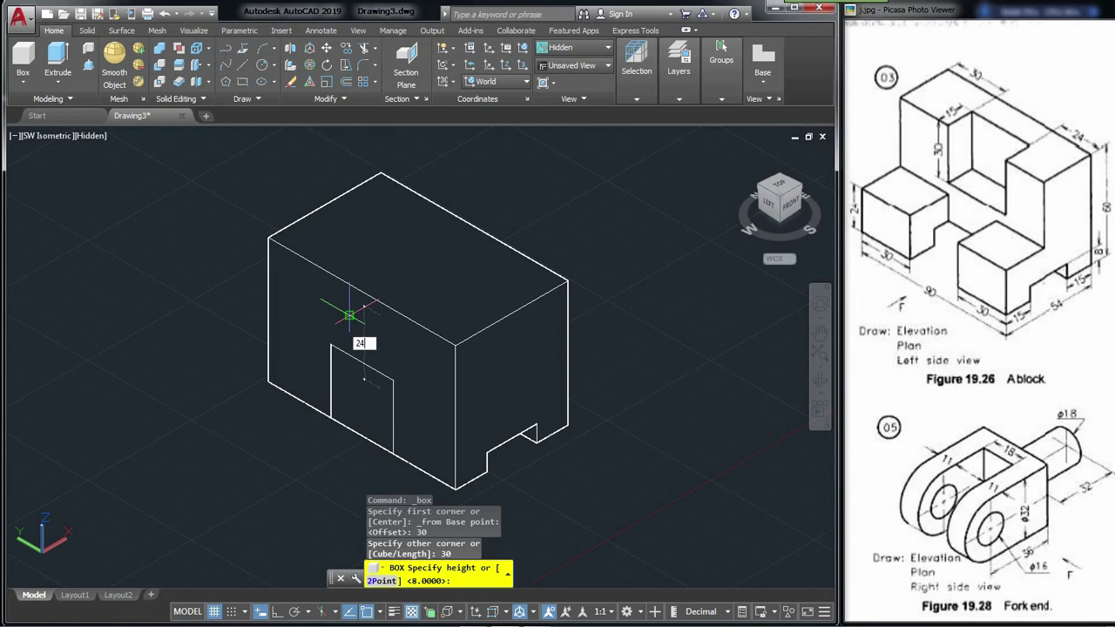
pyautogui.press('Return')
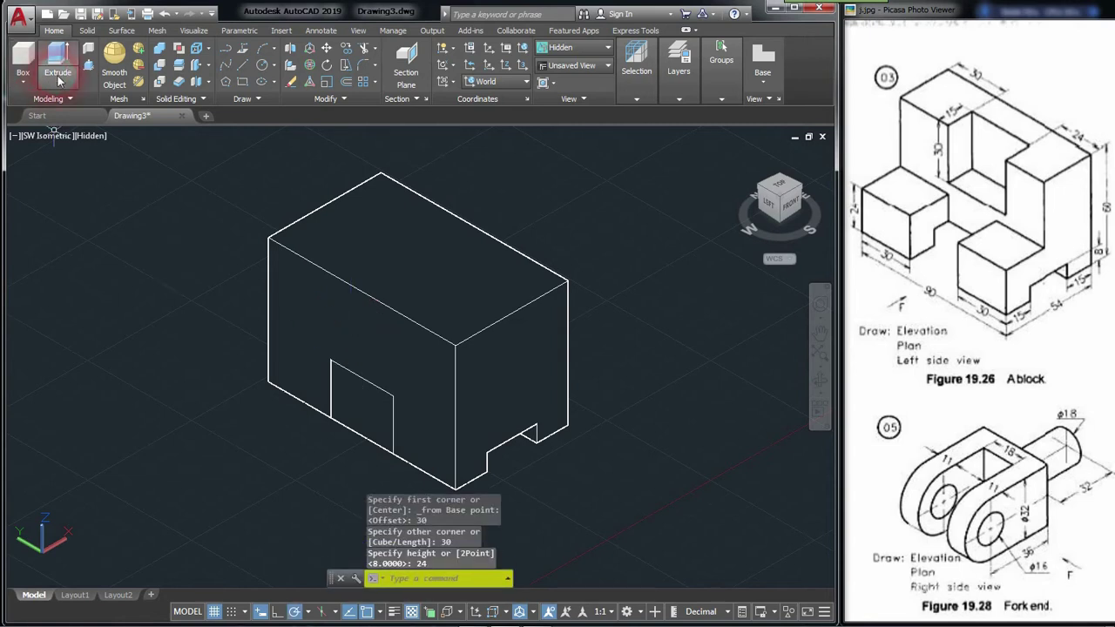
pyautogui.click(99, 140)
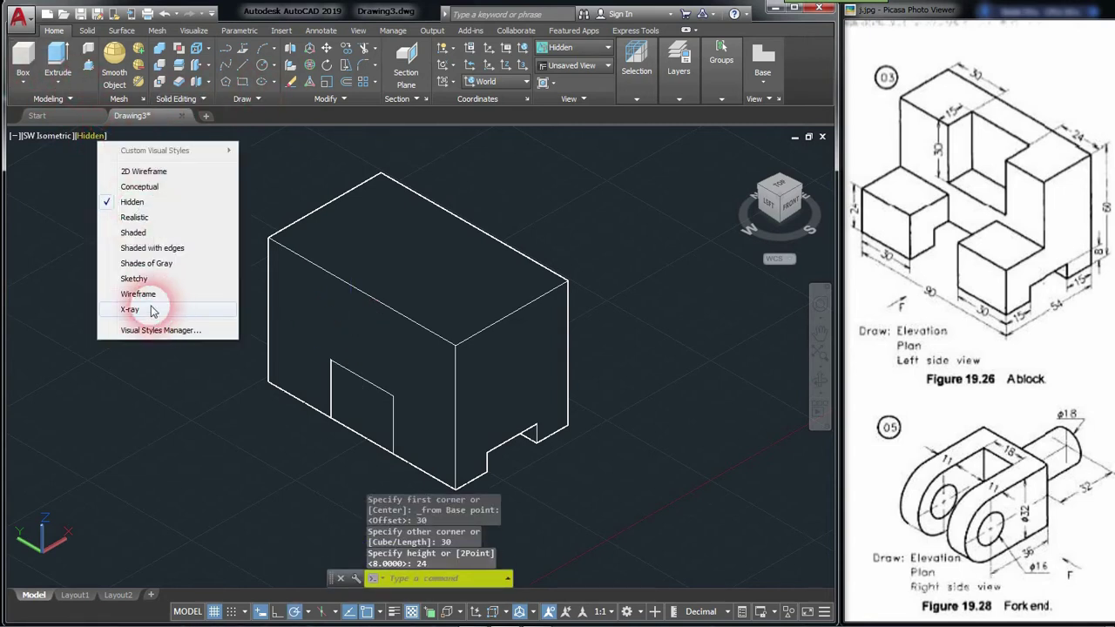
# Step: Subtract the 24 × 30 × 24 box from the block in Wireframe, then return to Hidden
pyautogui.click(218, 291)
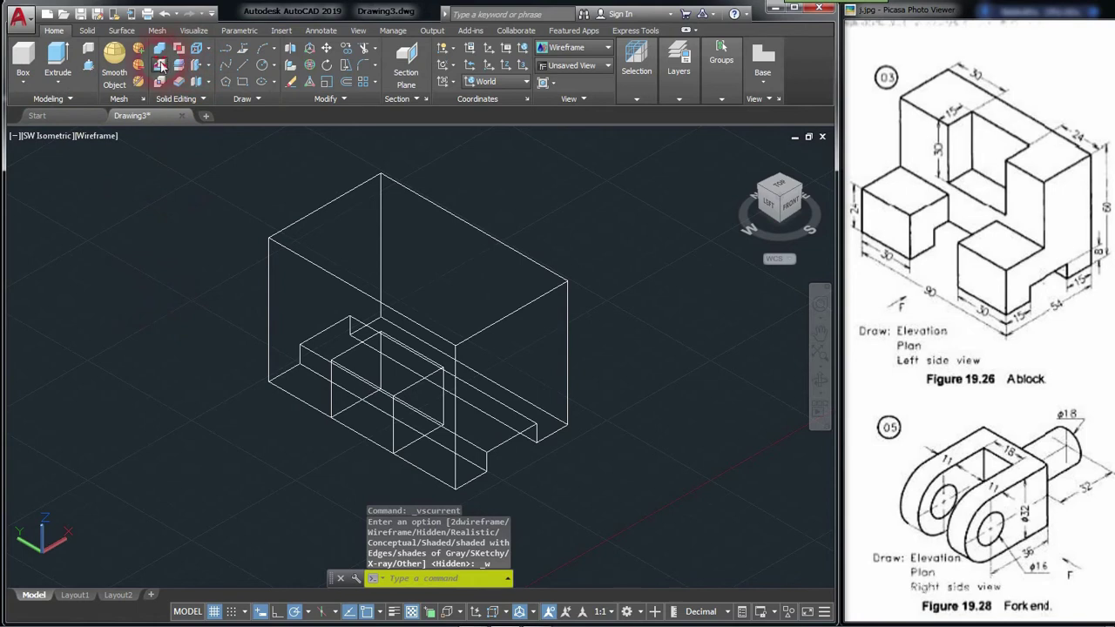
pyautogui.click(161, 66)
pyautogui.click(320, 267)
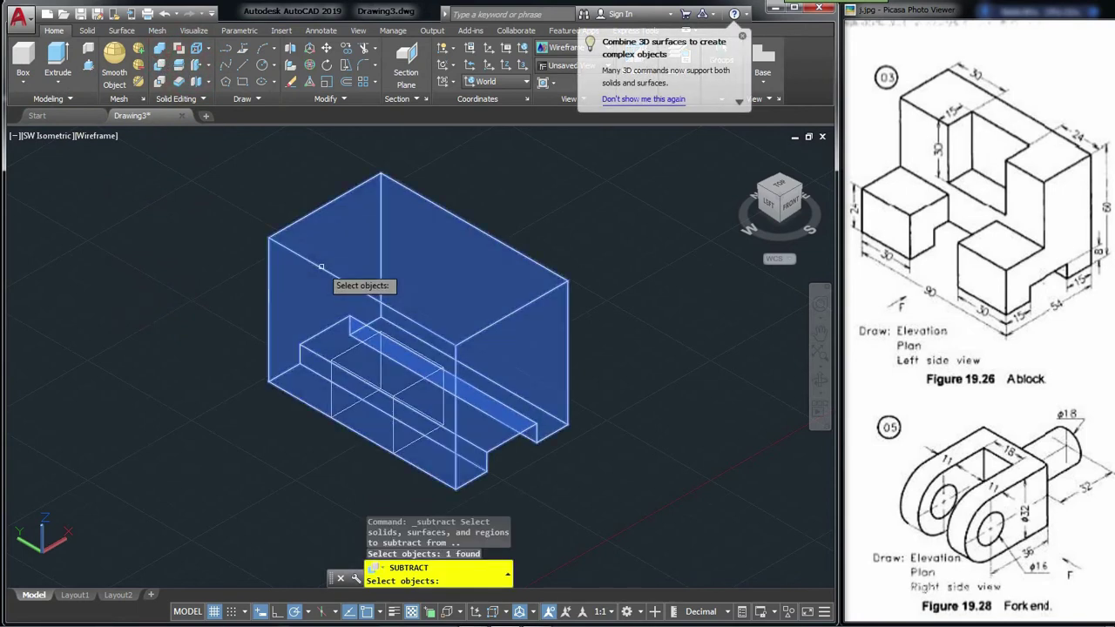
pyautogui.press('Return')
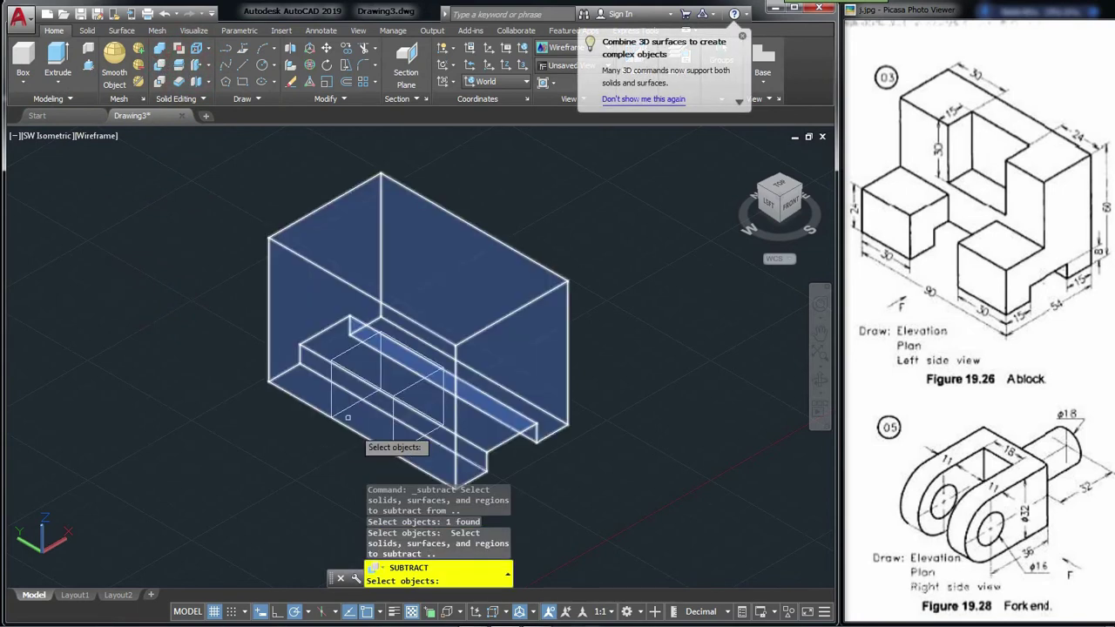
pyautogui.click(331, 397)
pyautogui.press('Return')
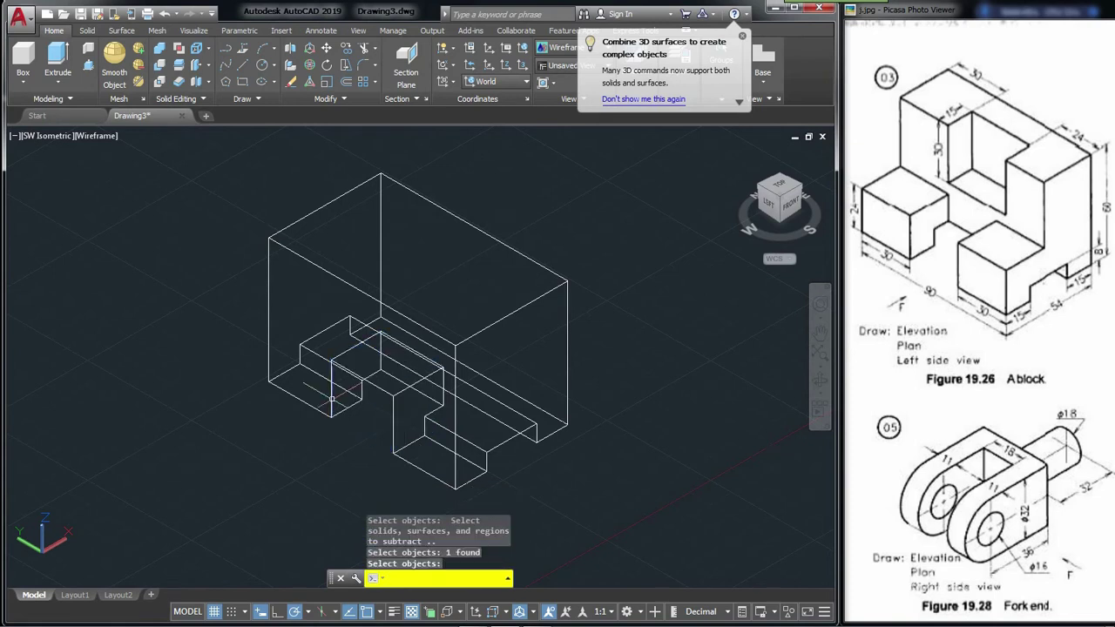
pyautogui.click(101, 137)
pyautogui.click(137, 200)
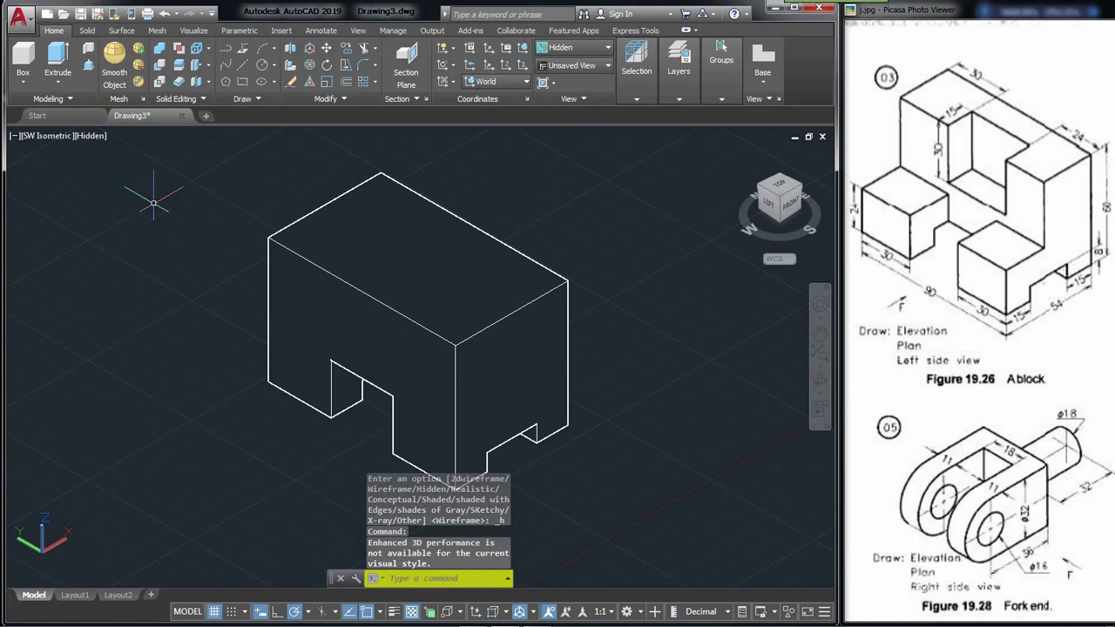
pyautogui.moveTo(871, 162); pyautogui.dragTo(889, 150)
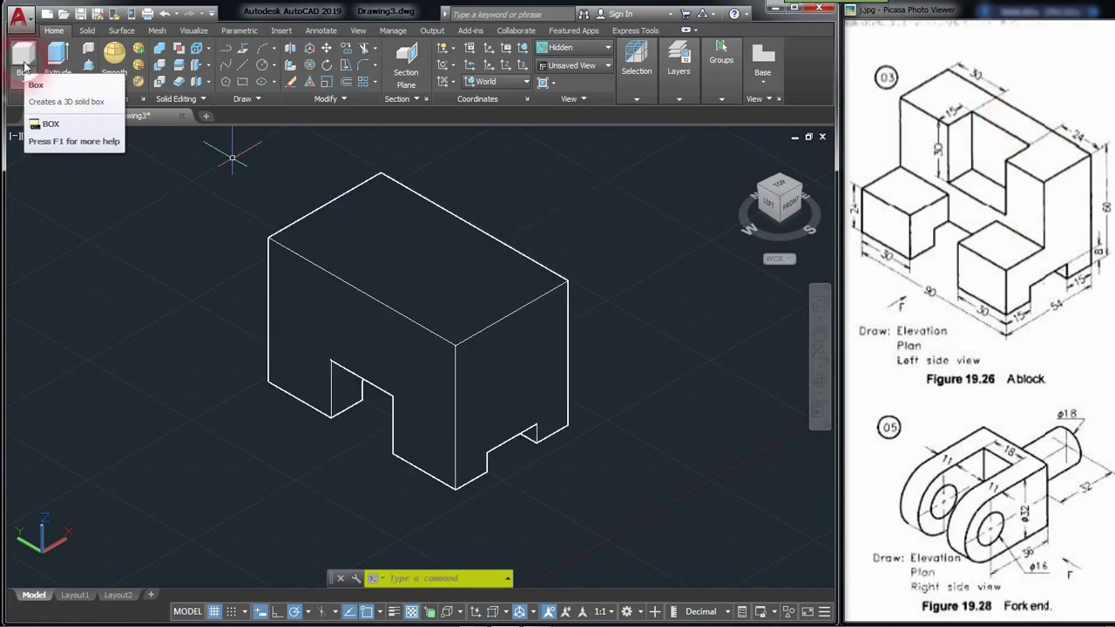
# Step: Start a box measured From the block's bottom corner, then cancel it
pyautogui.click(26, 59)
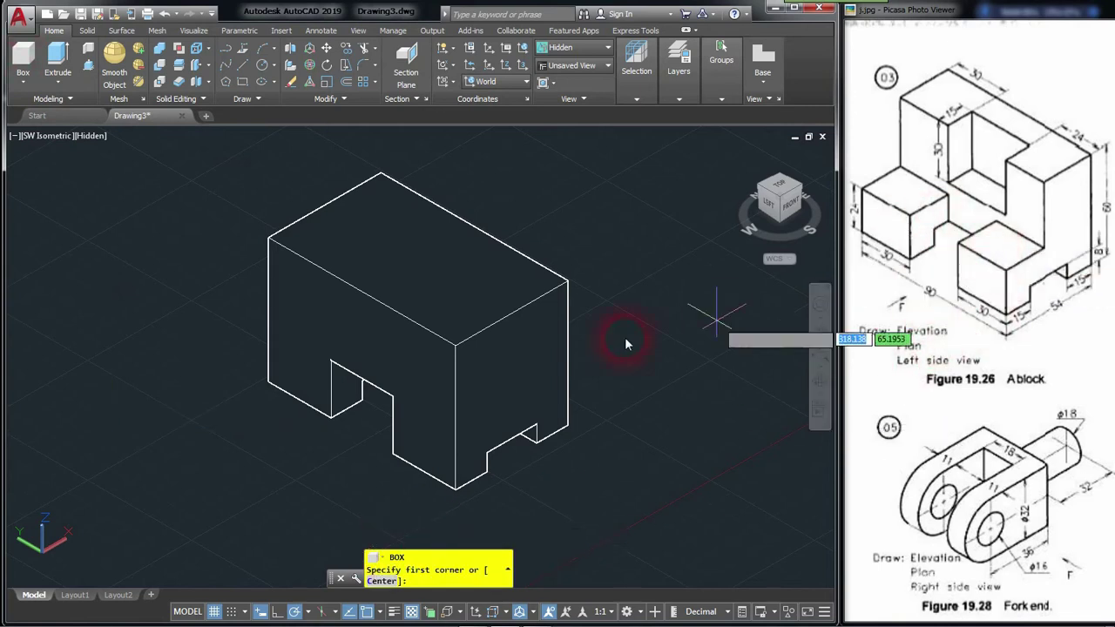
pyautogui.keyDown('shift'); pyautogui.rightClick(453, 503); pyautogui.keyUp('shift')
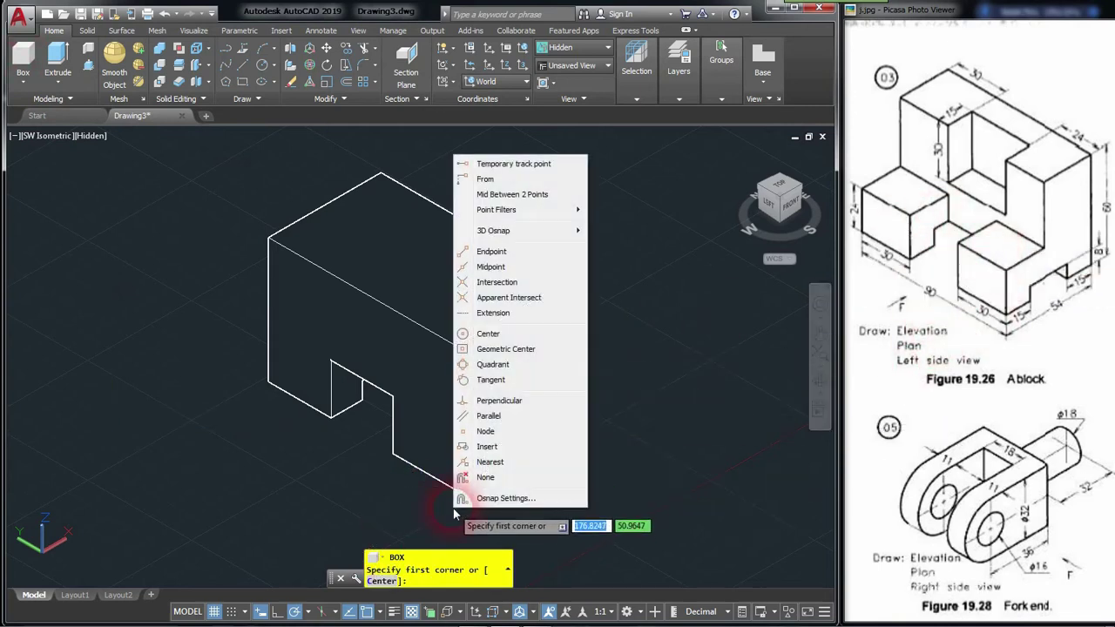
pyautogui.click(499, 180)
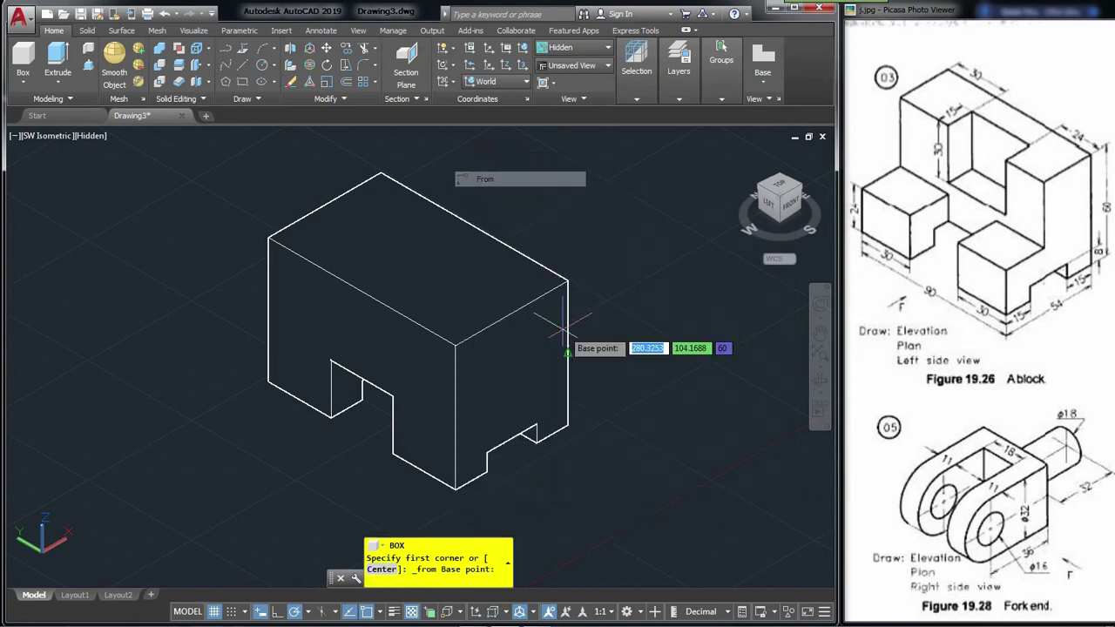
pyautogui.click(454, 489)
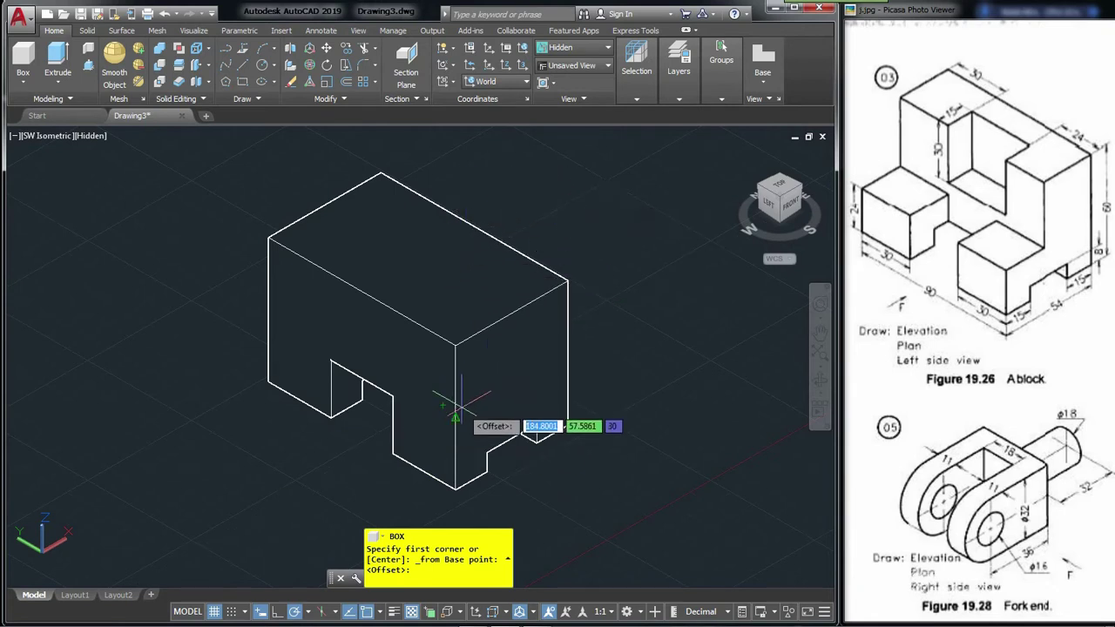
pyautogui.press('Escape')
# Step: Draw a box starting 24 from the block corner, 24 long, rising above the block's top
pyautogui.click(24, 61)
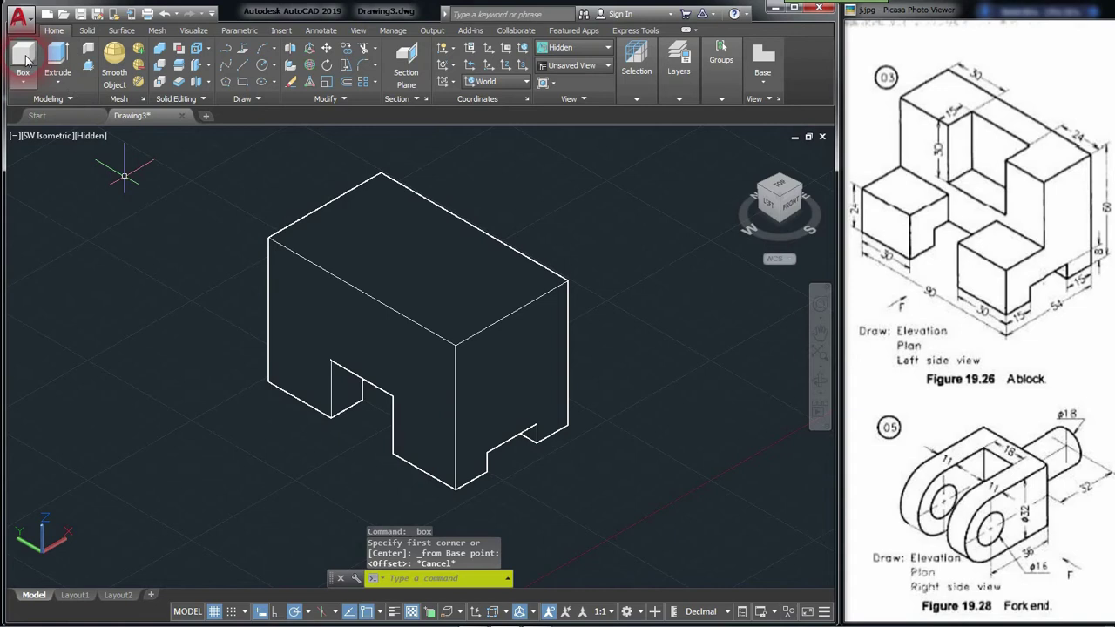
pyautogui.click(24, 60)
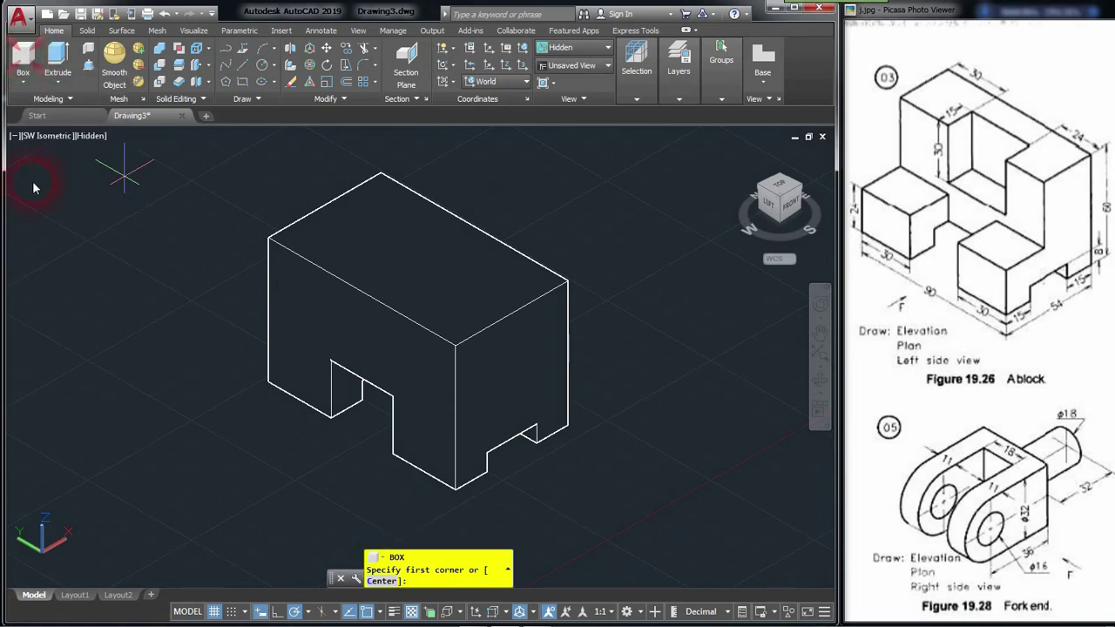
pyautogui.scroll(2, 442, 518)
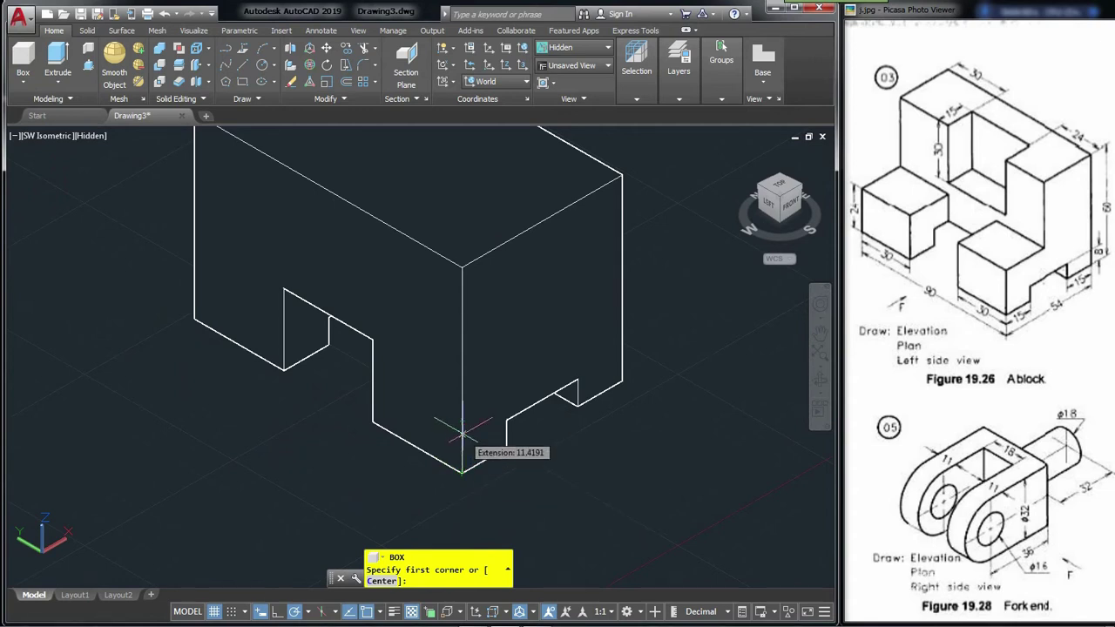
pyautogui.write('24')
pyautogui.press('Return')
pyautogui.scroll(-3, 567, 381)
pyautogui.scroll(1, 464, 273)
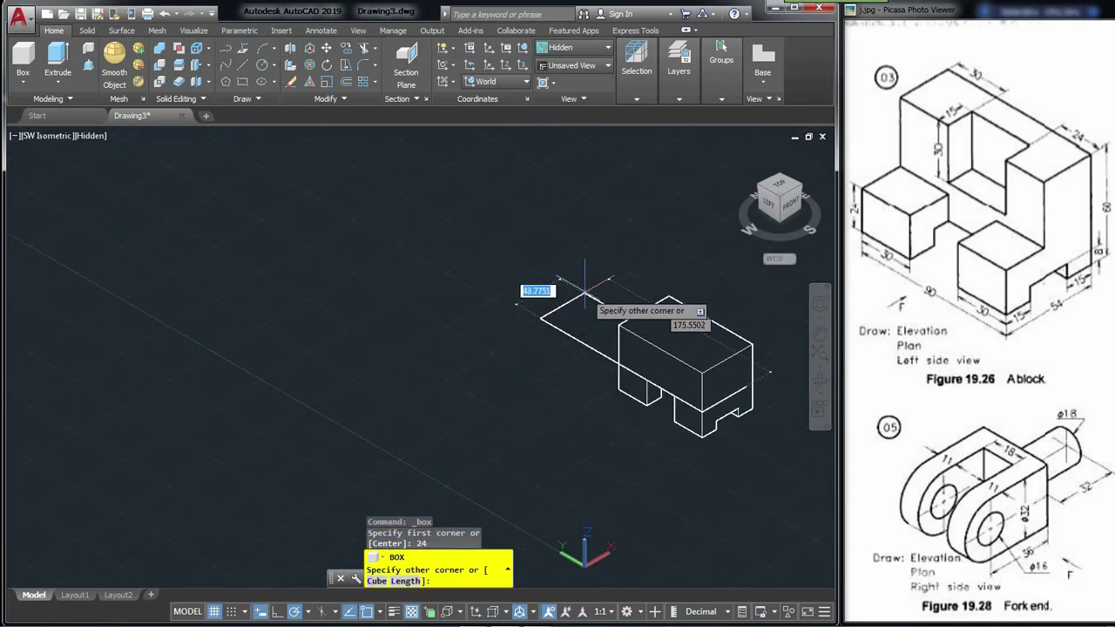
pyautogui.scroll(2, 578, 297)
pyautogui.scroll(-1, 453, 289)
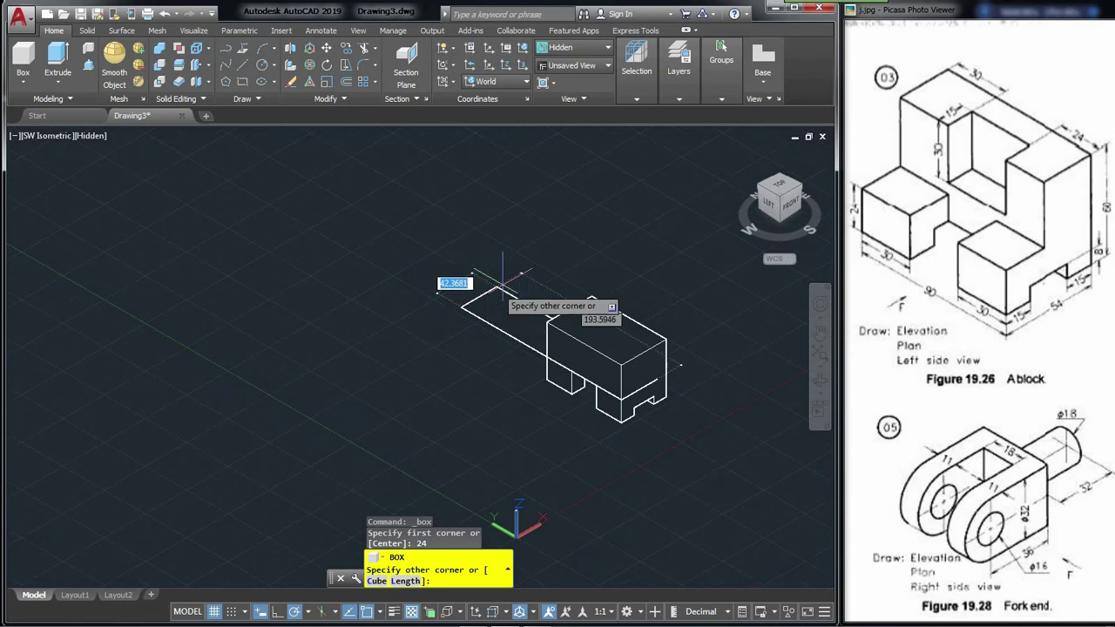
pyautogui.scroll(1, 462, 279)
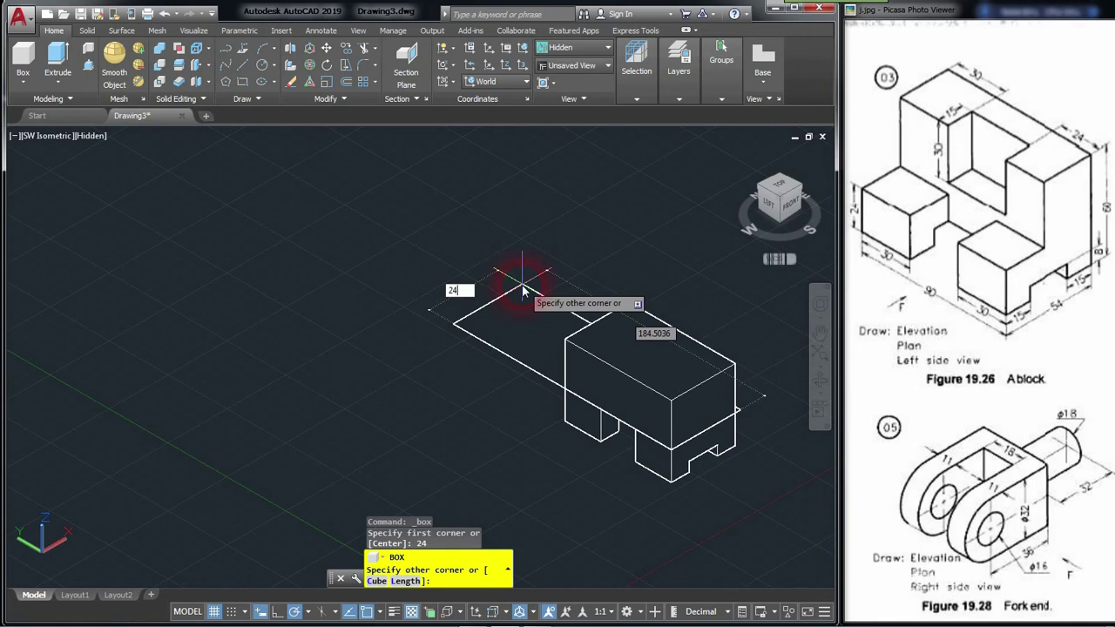
pyautogui.press('Tab')
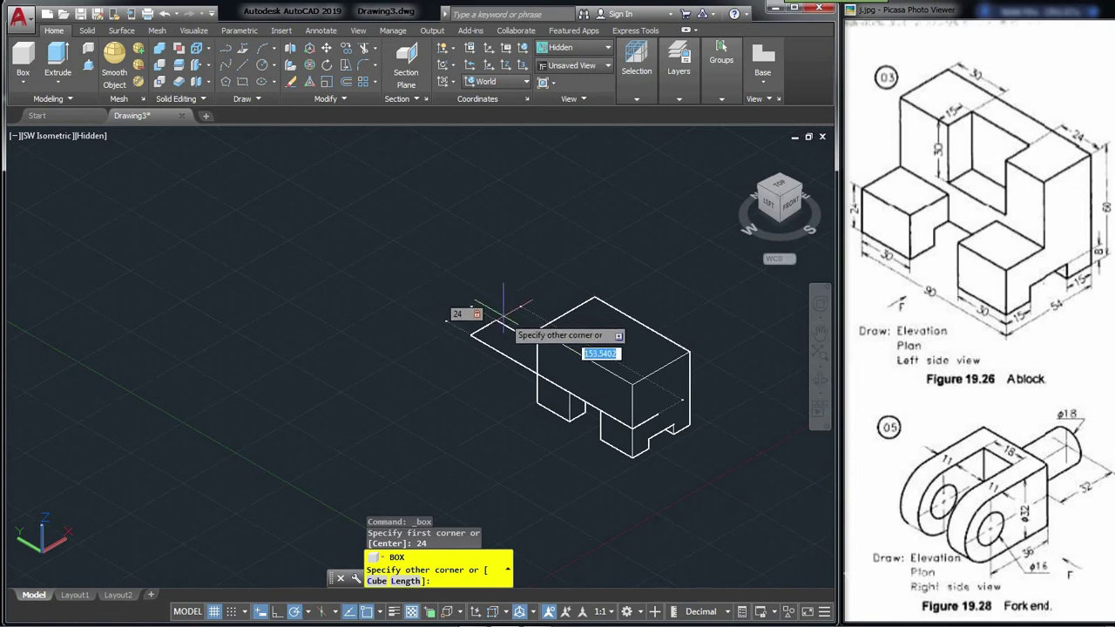
pyautogui.click(503, 309)
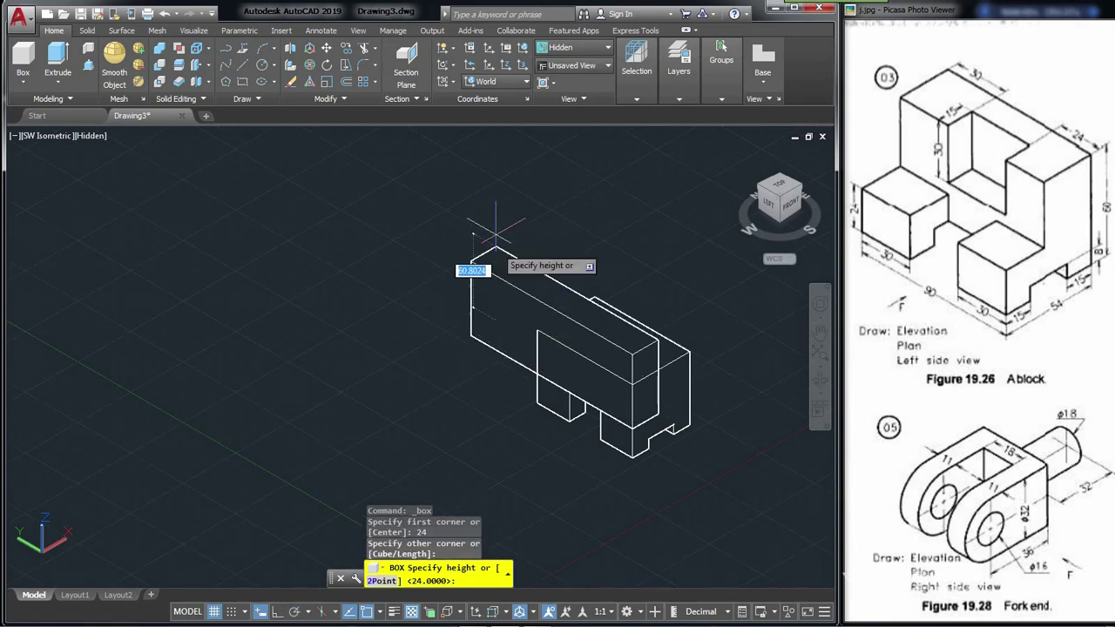
pyautogui.click(475, 209)
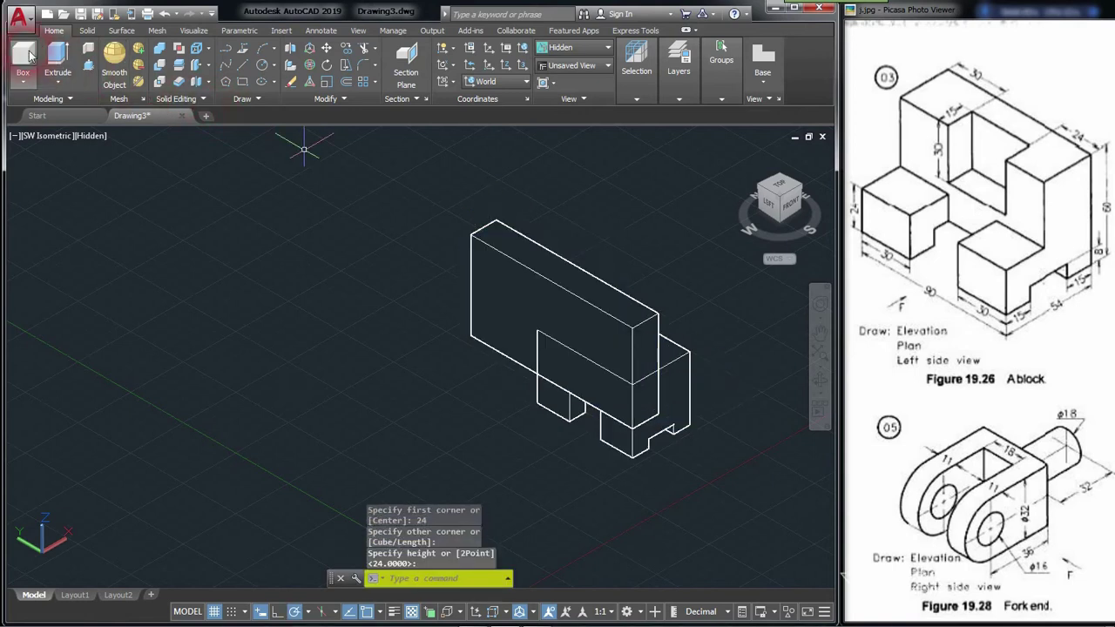
# Step: Subtract the 24-wide box from the notched block, creating the raised back wall
pyautogui.click(158, 73)
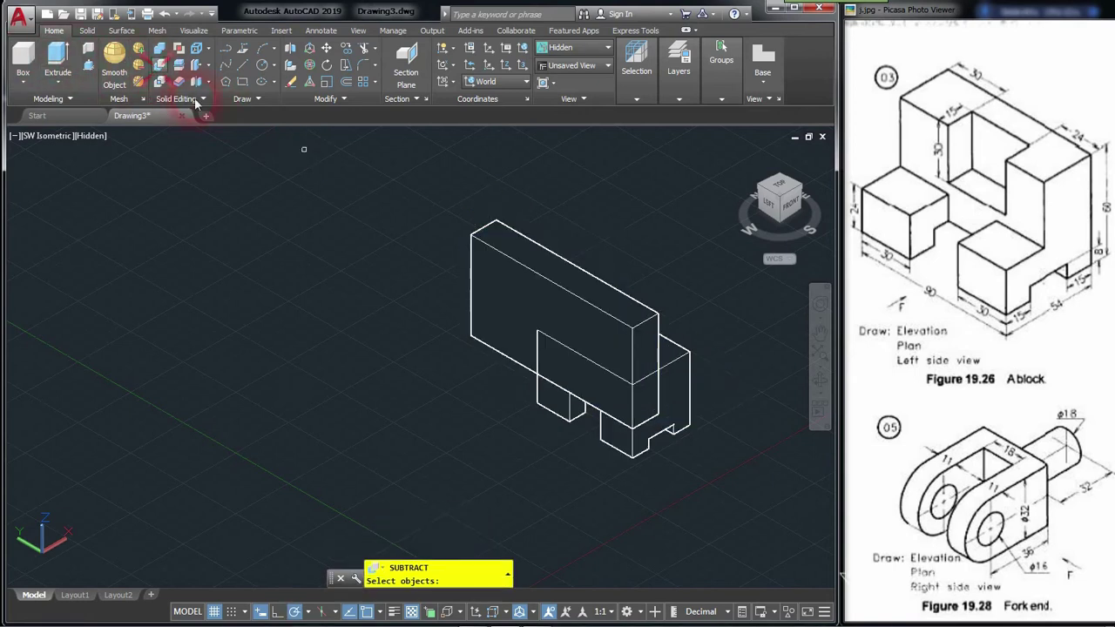
pyautogui.click(674, 357)
pyautogui.press('Return')
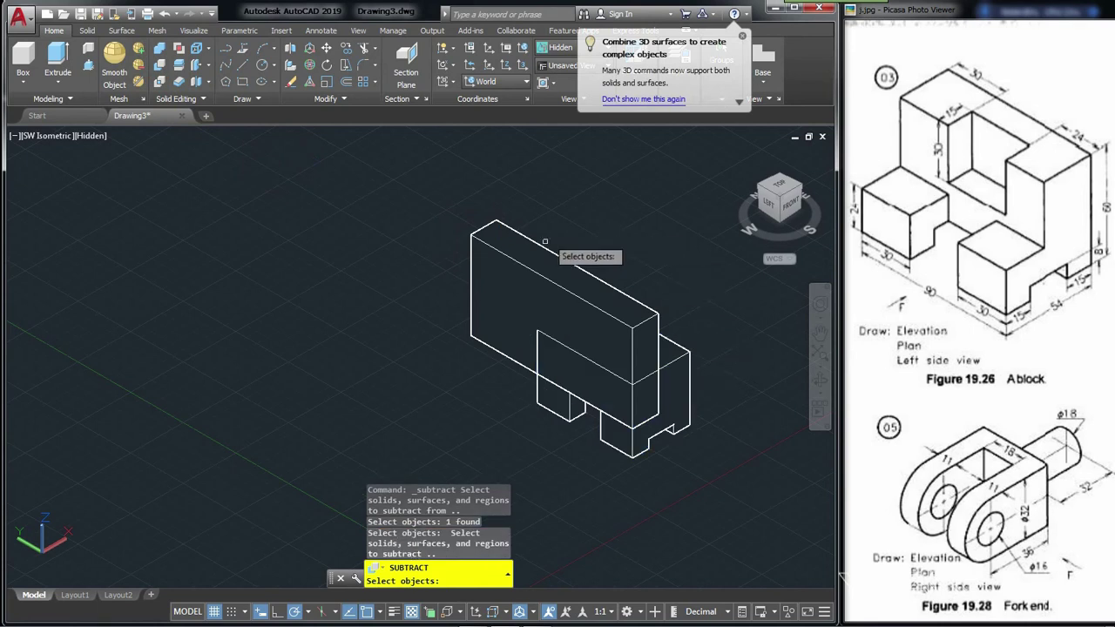
pyautogui.click(539, 250)
pyautogui.press('Return')
pyautogui.scroll(3, 697, 366)
pyautogui.scroll(1, 732, 363)
pyautogui.scroll(-1, 610, 300)
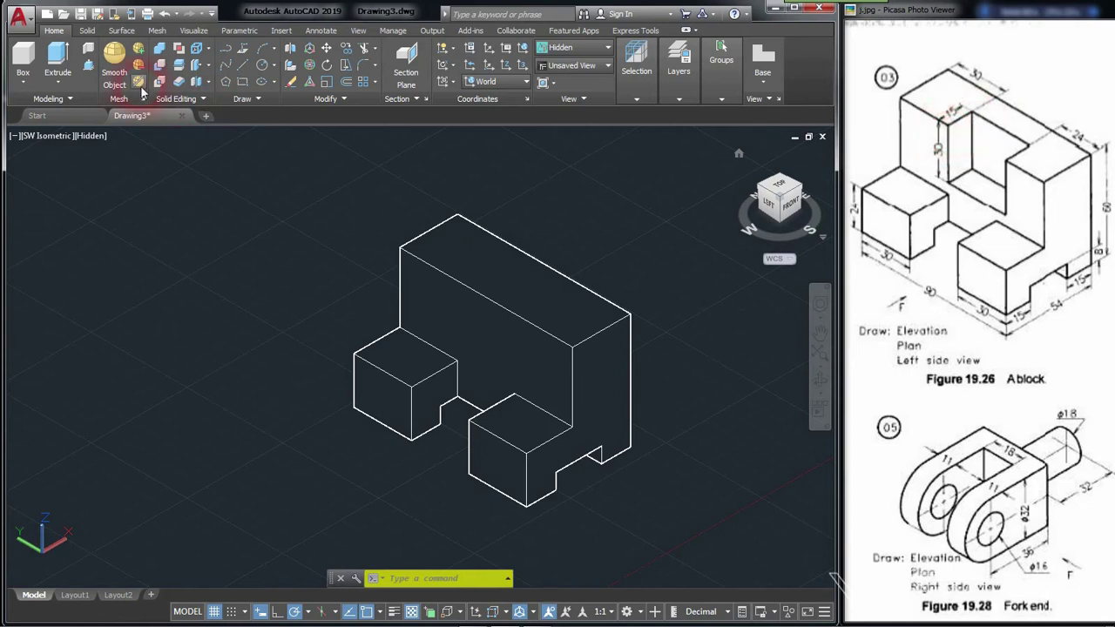
pyautogui.click(23, 55)
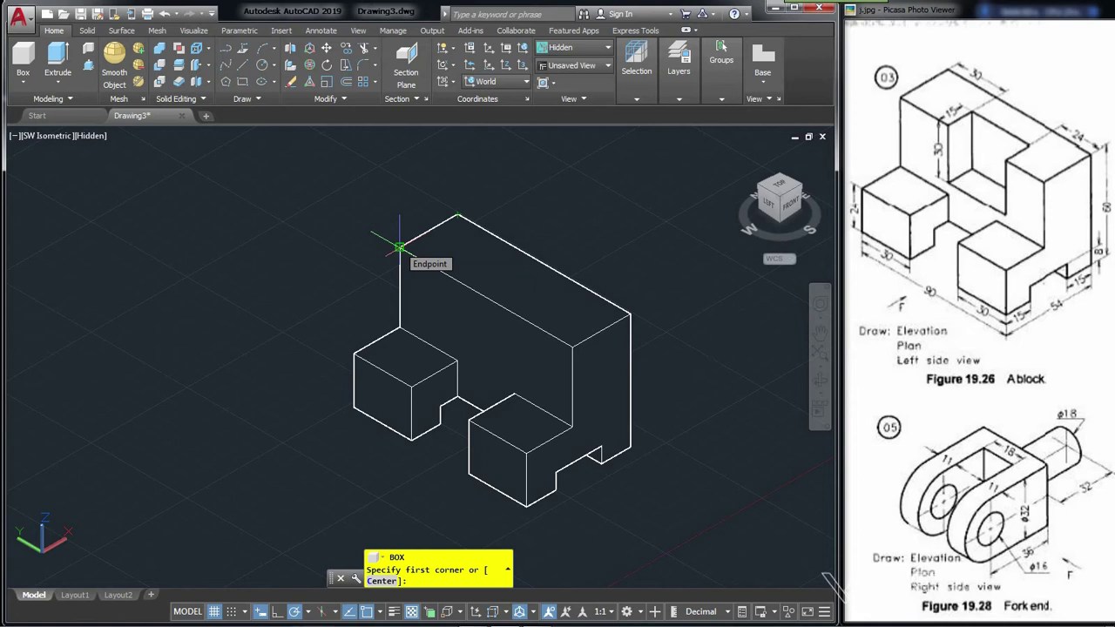
pyautogui.scroll(2, 399, 248)
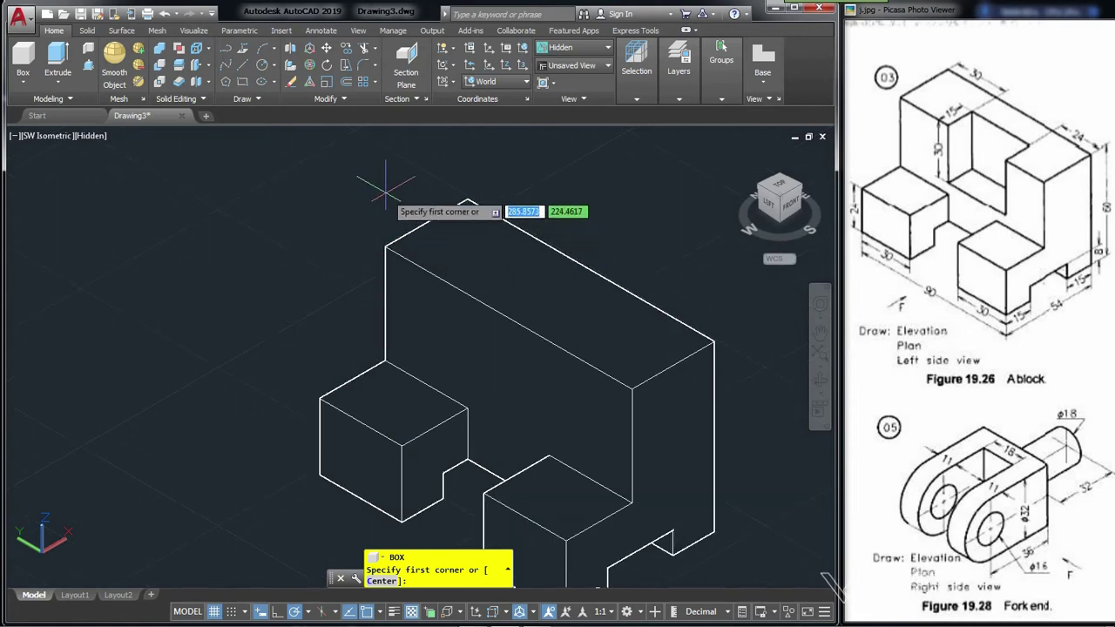
pyautogui.scroll(-2, 361, 179)
pyautogui.scroll(1, 375, 205)
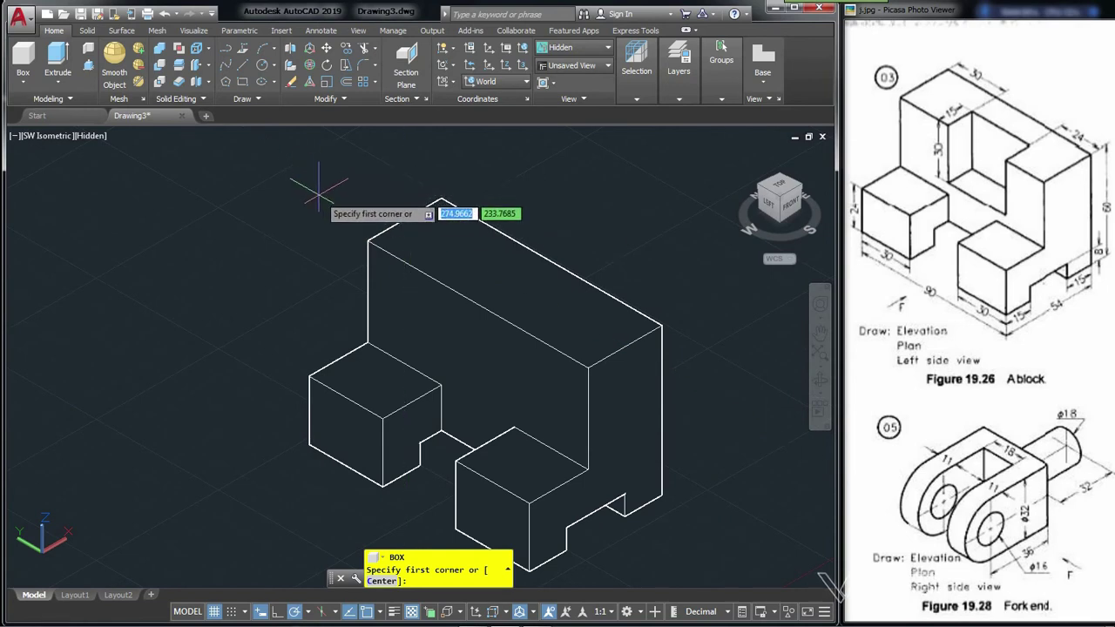
pyautogui.keyDown('shift'); pyautogui.rightClick(319, 191); pyautogui.keyUp('shift')
pyautogui.click(363, 209)
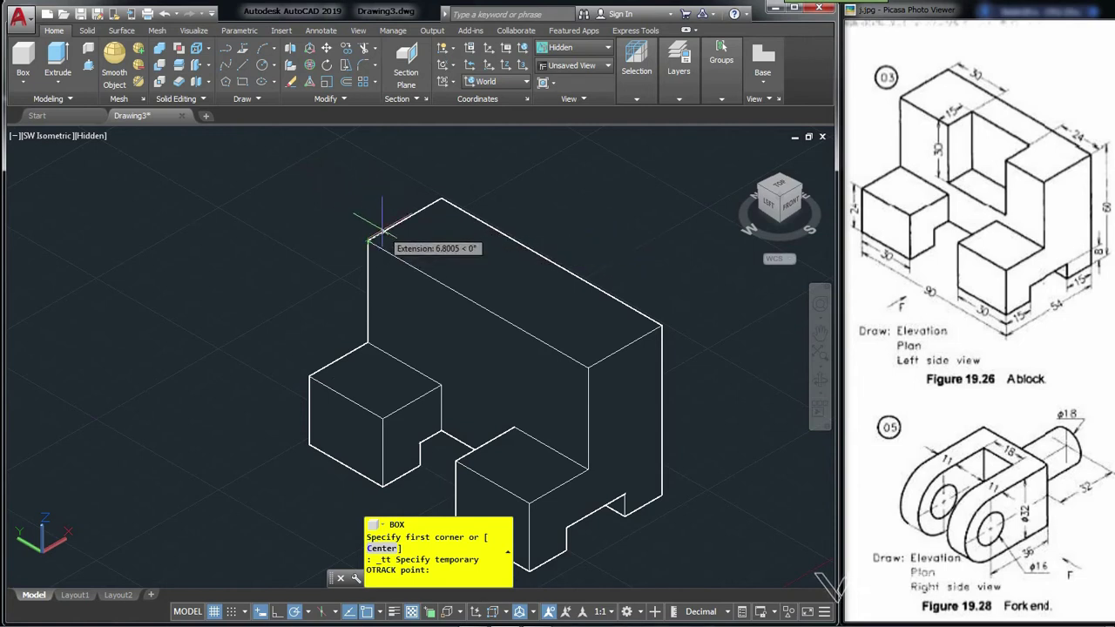
pyautogui.write('15')
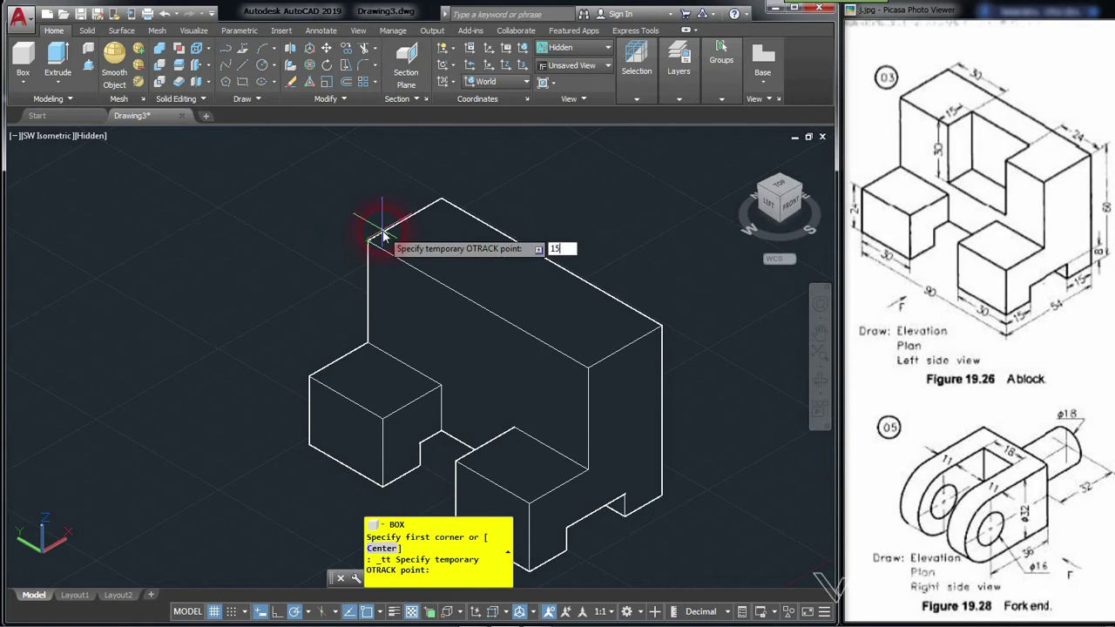
pyautogui.press('Return')
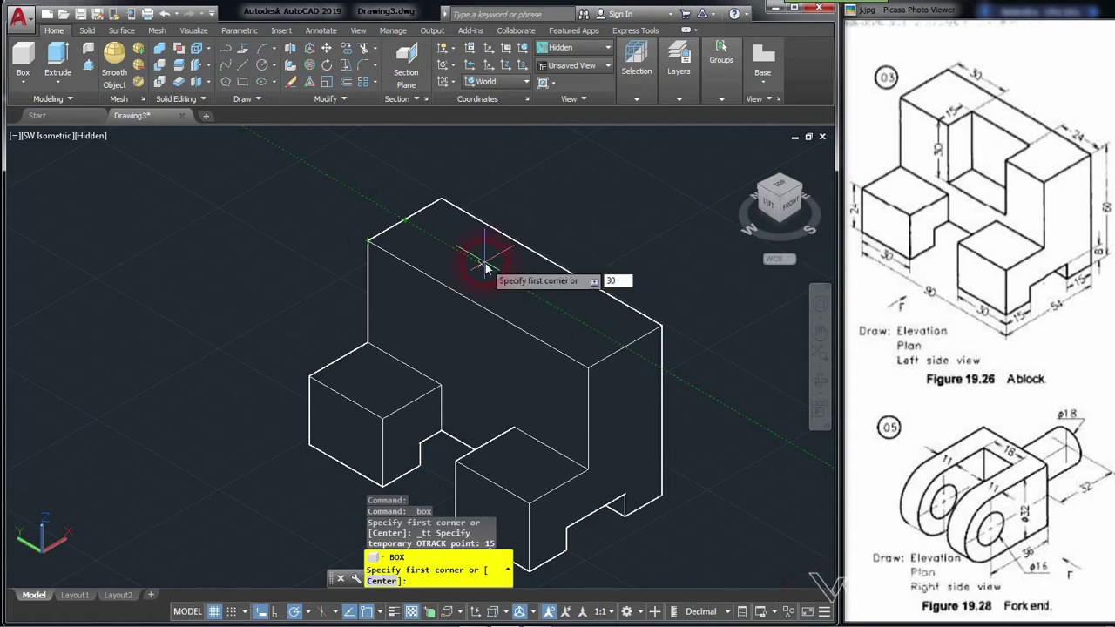
pyautogui.press('Return')
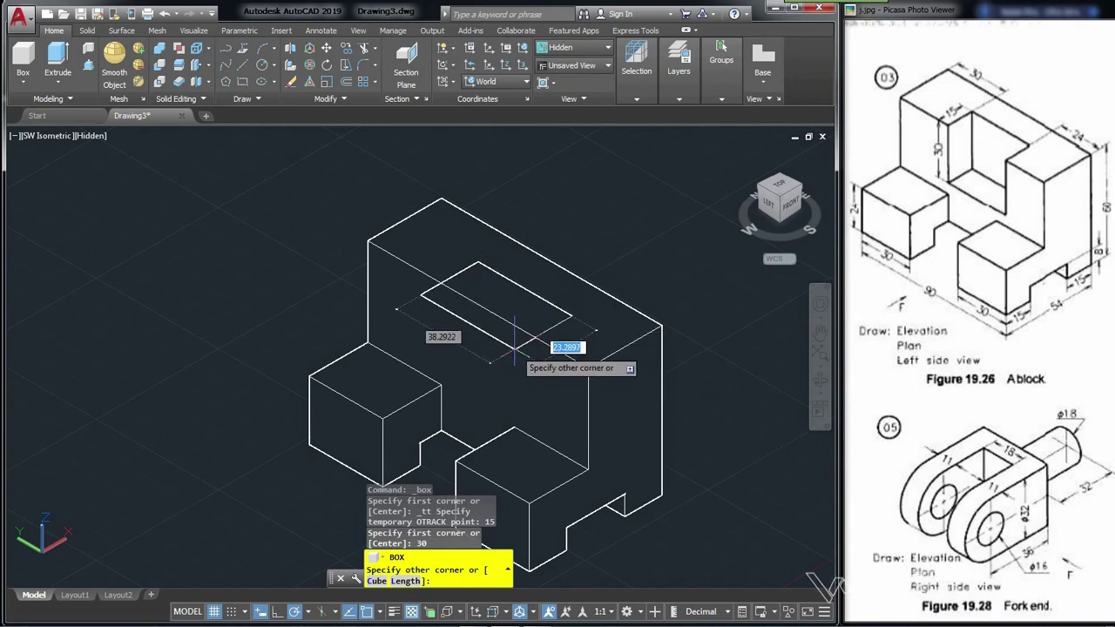
pyautogui.write('15')
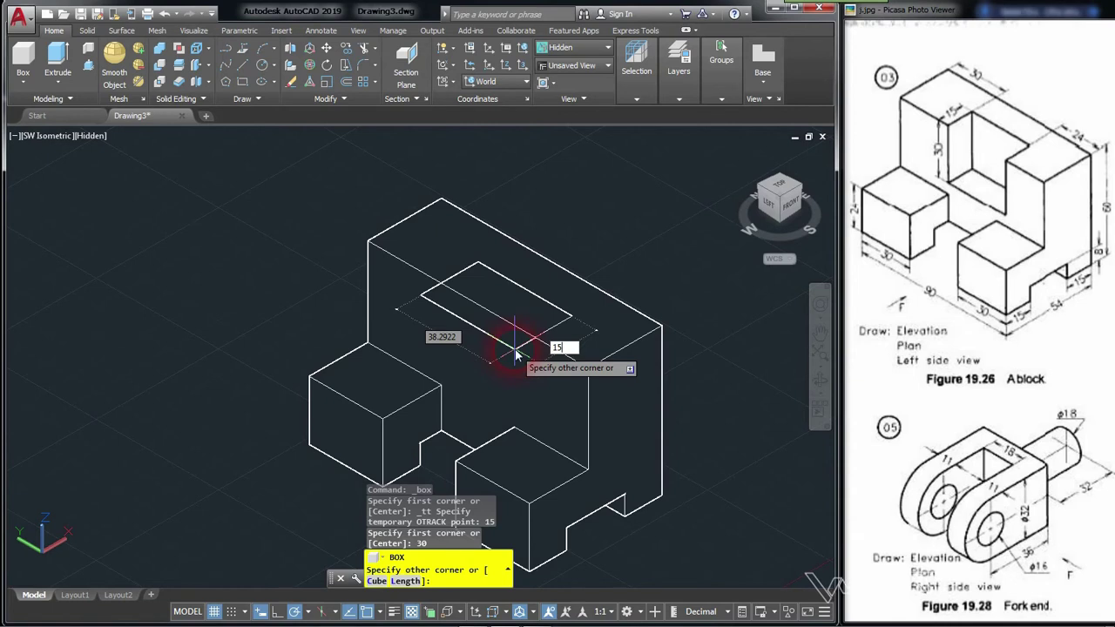
pyautogui.press('Tab')
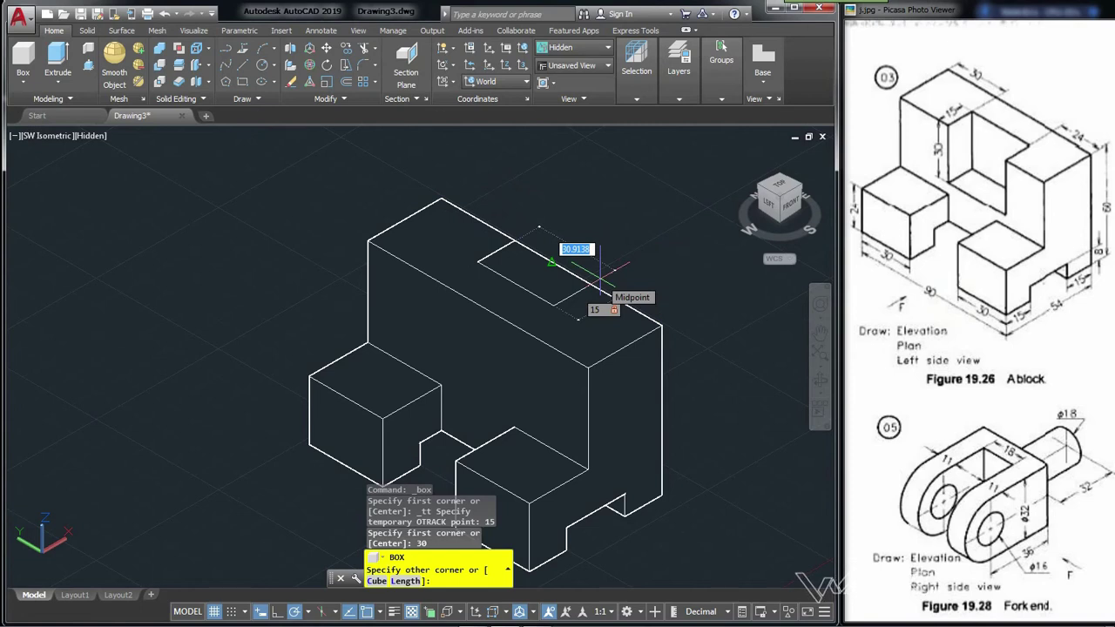
pyautogui.write('6')
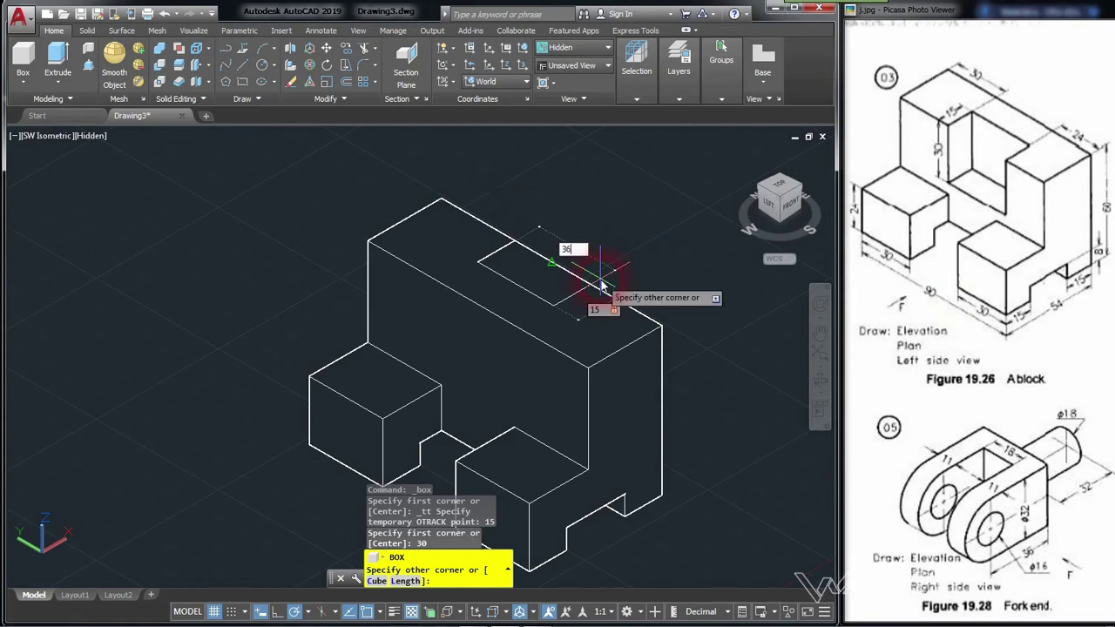
pyautogui.press('Return')
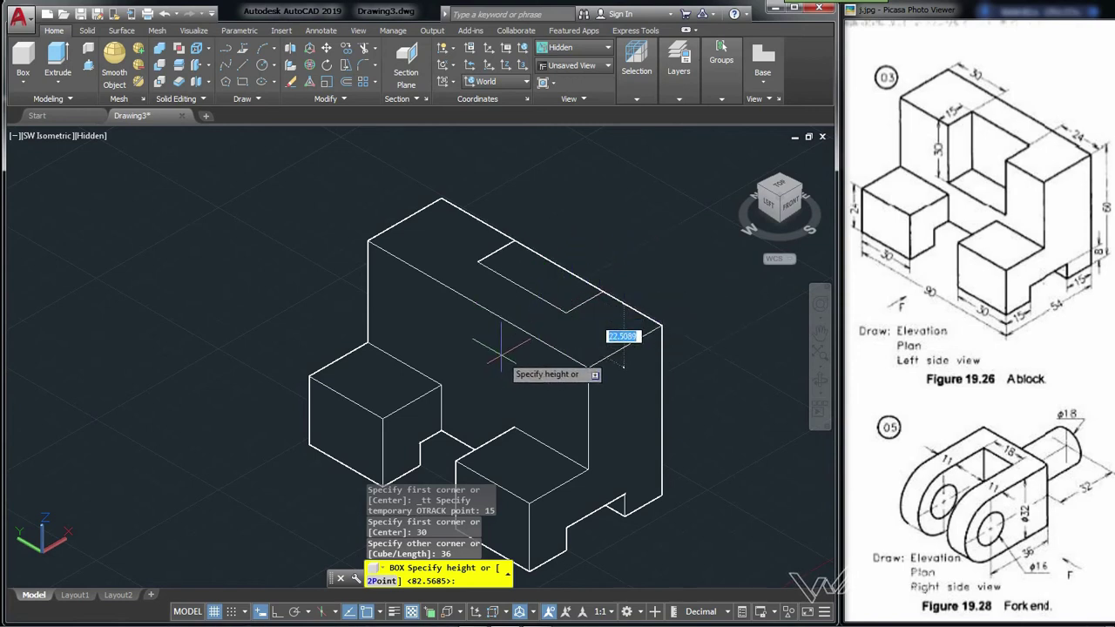
pyautogui.press('Escape')
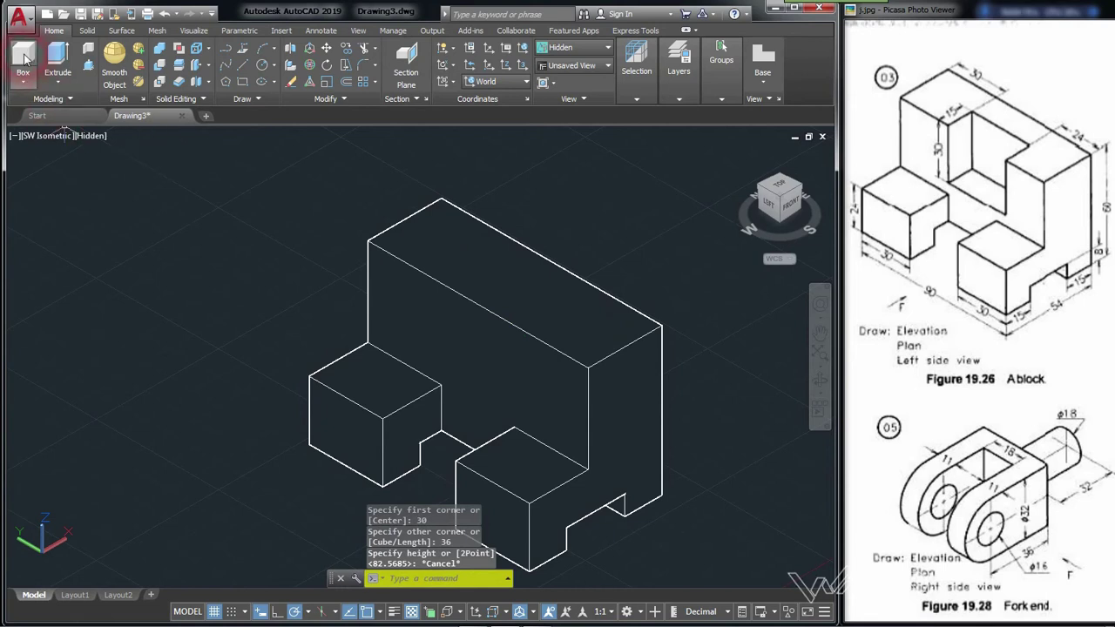
# Step: Draw a 36-long, 30-high box tracked 15 and 30 from the block's top back corner
pyautogui.click(21, 57)
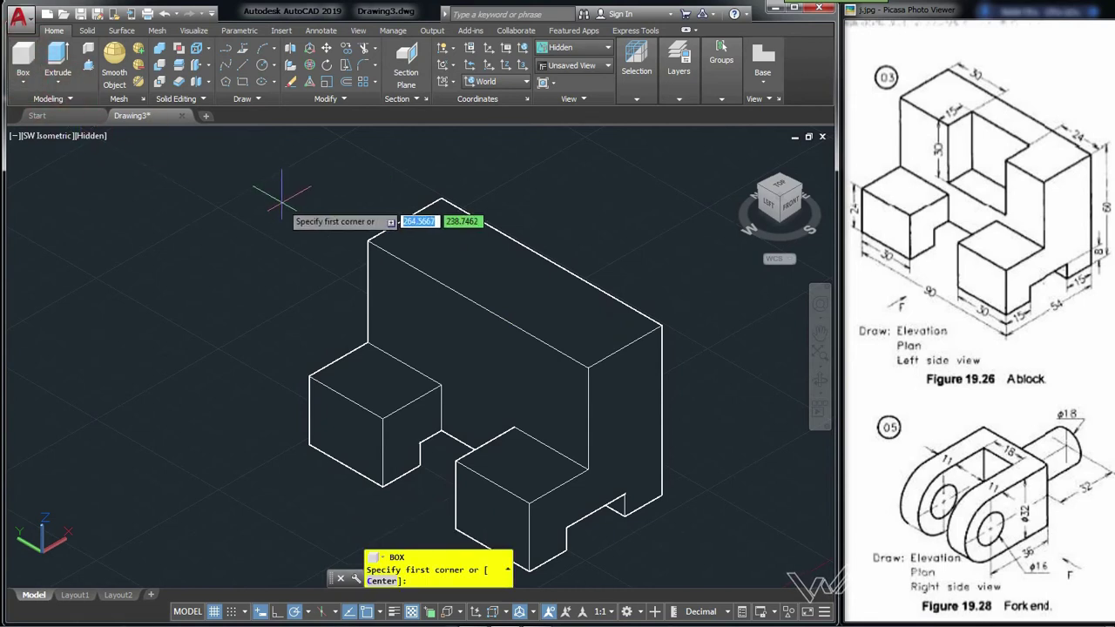
pyautogui.keyDown('shift'); pyautogui.rightClick(285, 199); pyautogui.keyUp('shift')
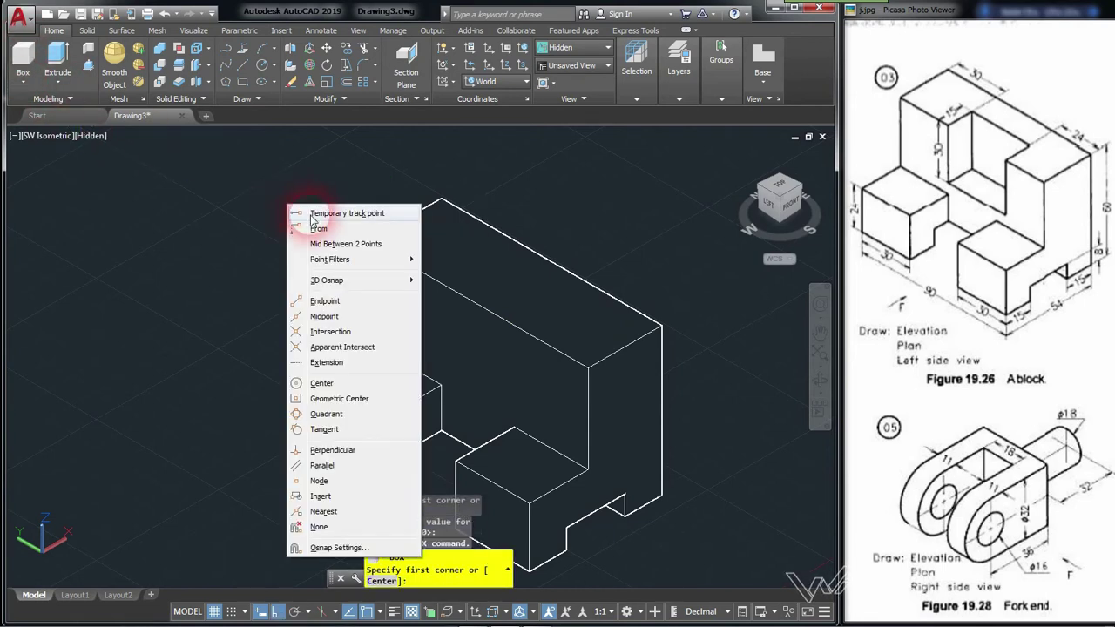
pyautogui.click(324, 211)
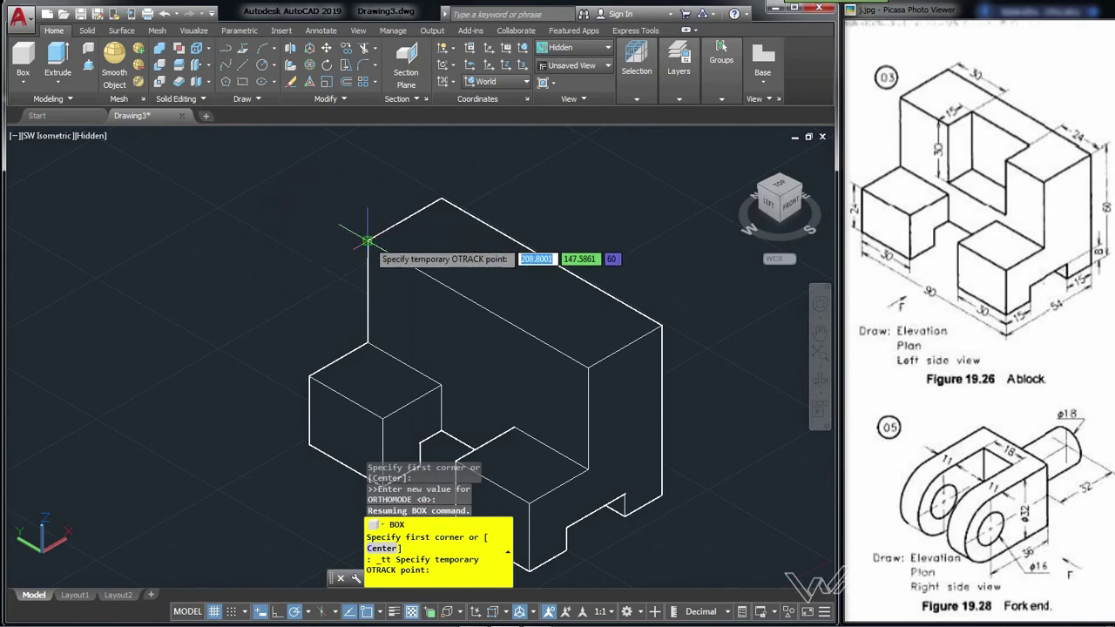
pyautogui.click(367, 241)
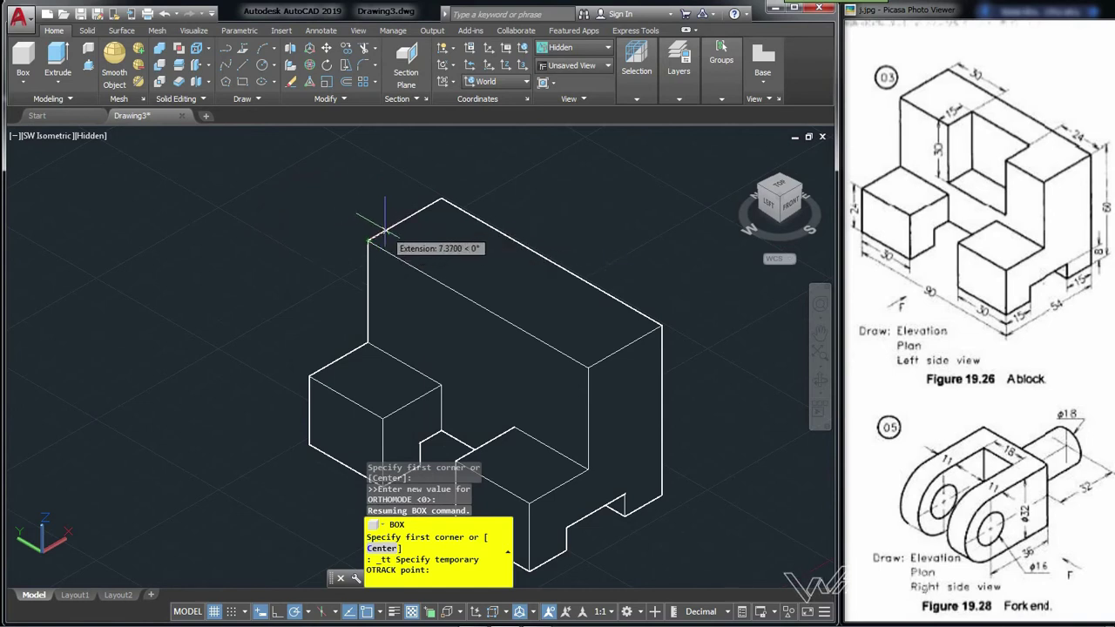
pyautogui.write('15')
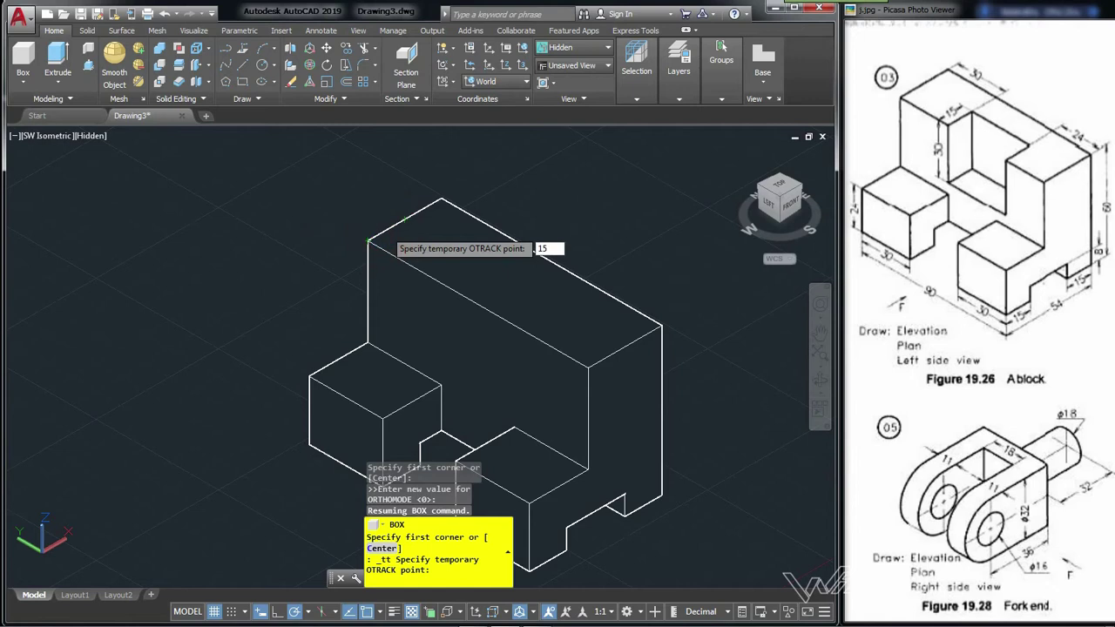
pyautogui.press('Return')
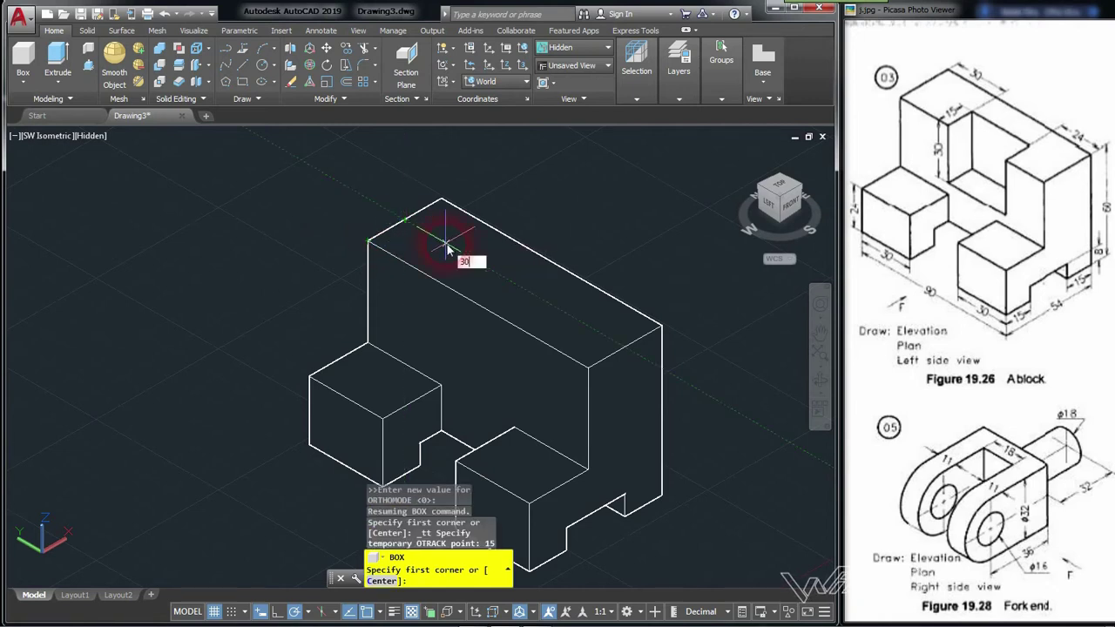
pyautogui.press('Return')
pyautogui.write('15')
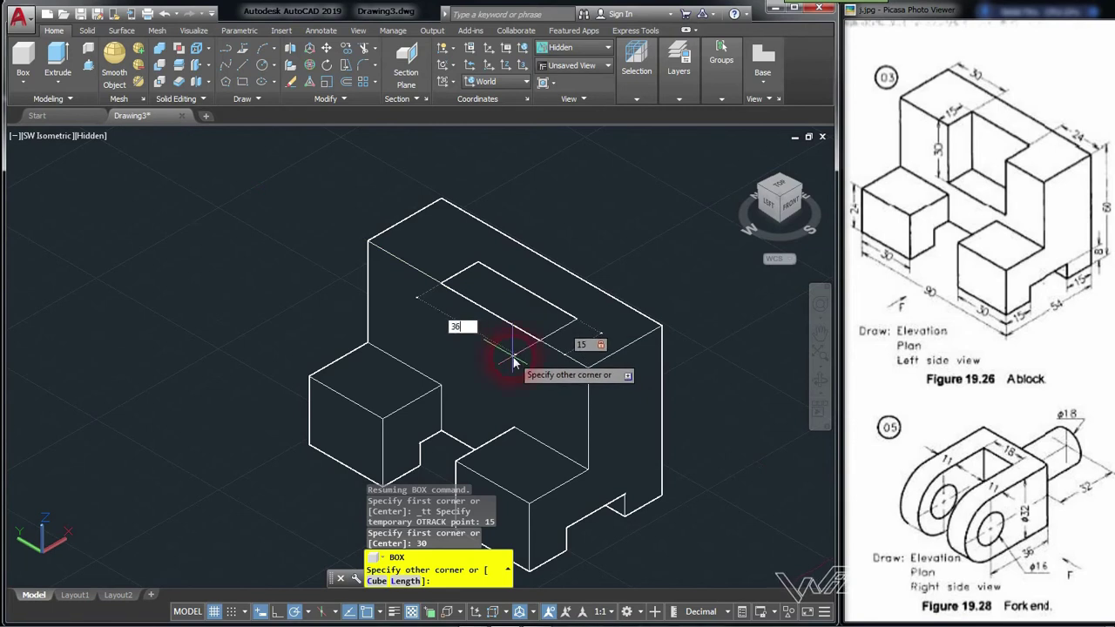
pyautogui.press('Return')
pyautogui.write('30')
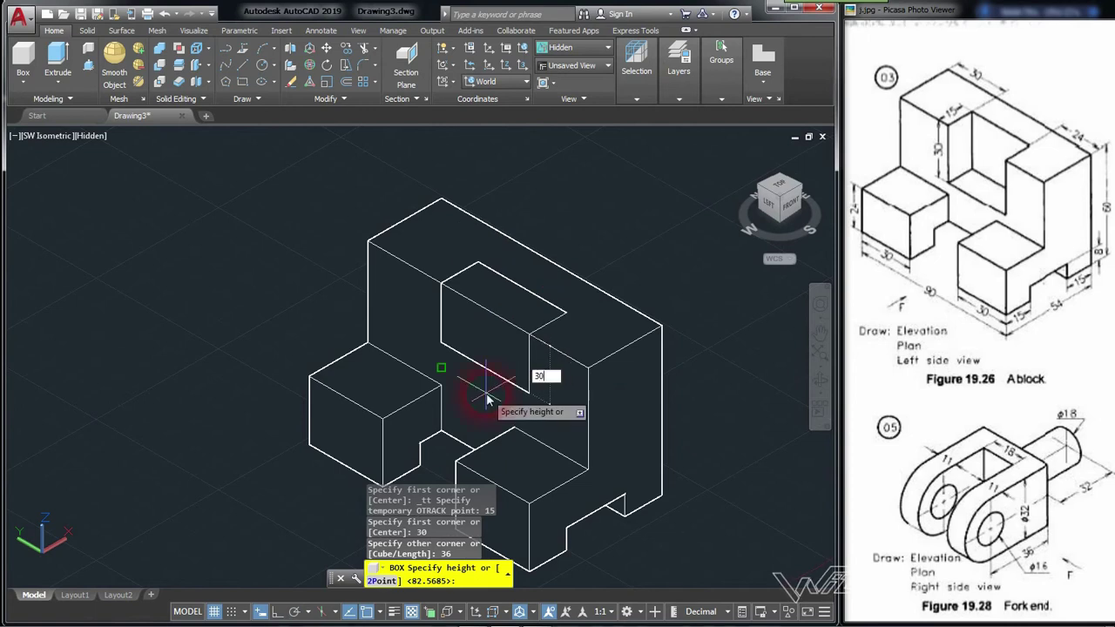
pyautogui.click(485, 394)
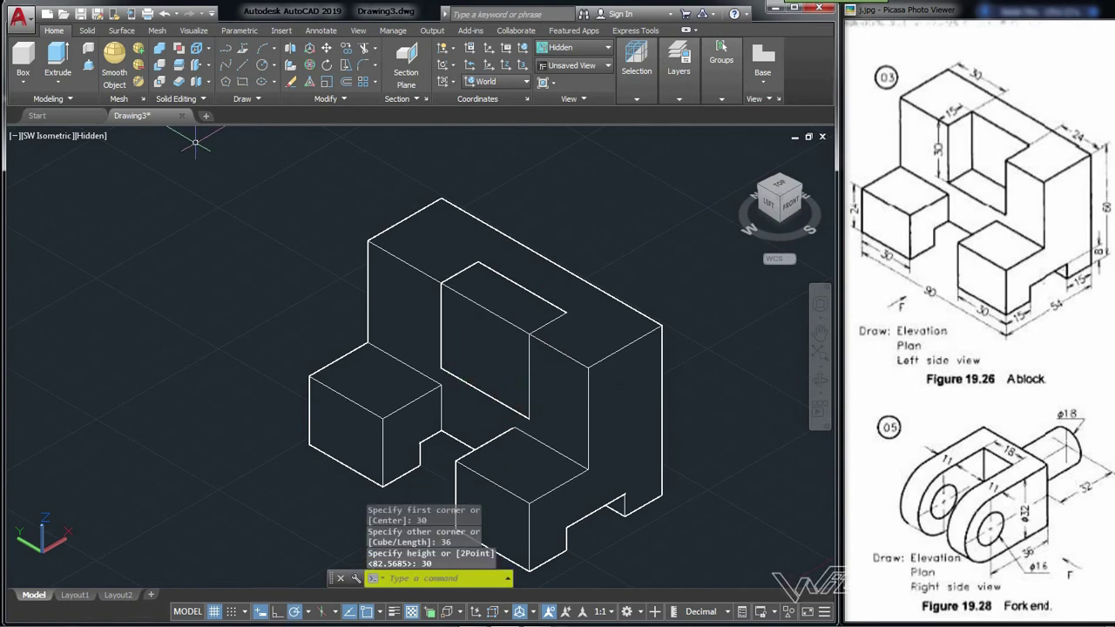
pyautogui.click(79, 85)
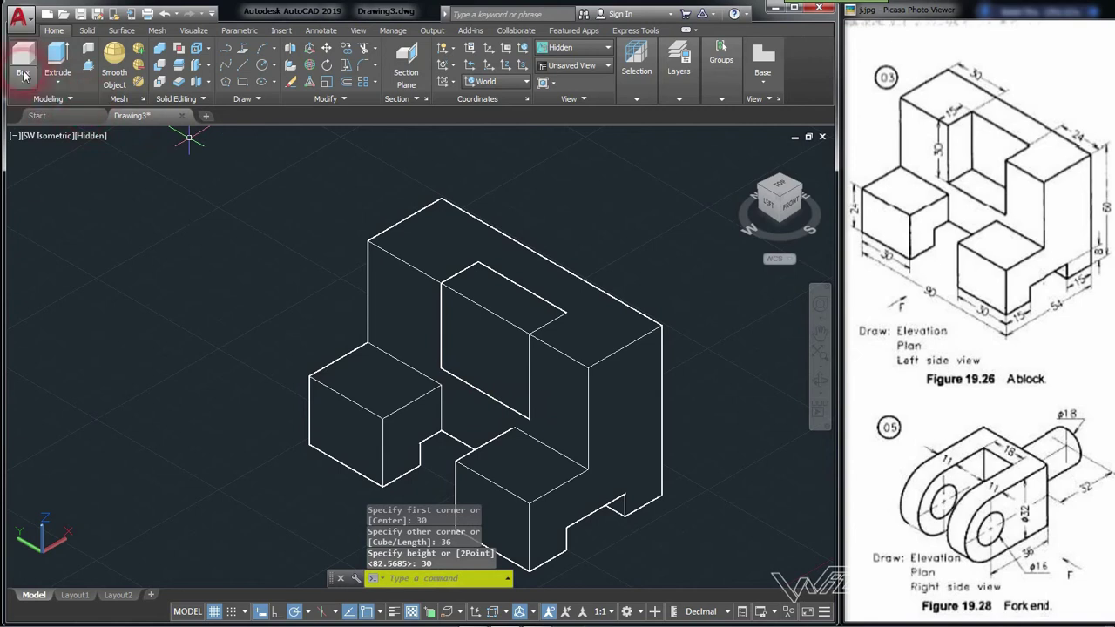
pyautogui.click(160, 65)
# Step: Begin subtracting the pocket box from the block, then cancel the attempt
pyautogui.click(452, 218)
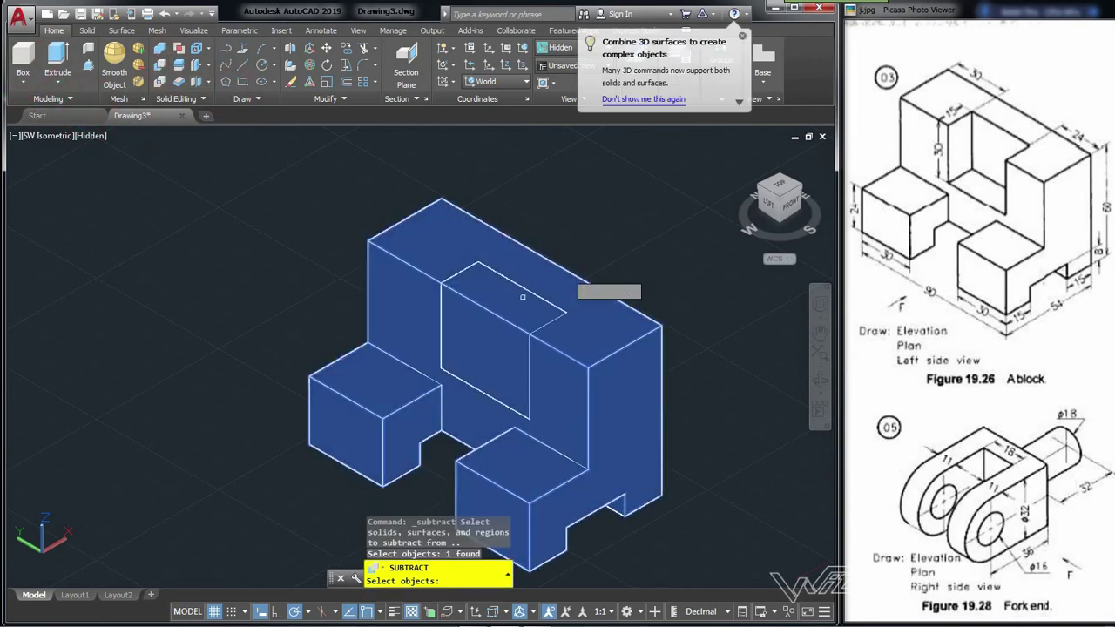
pyautogui.click(531, 367)
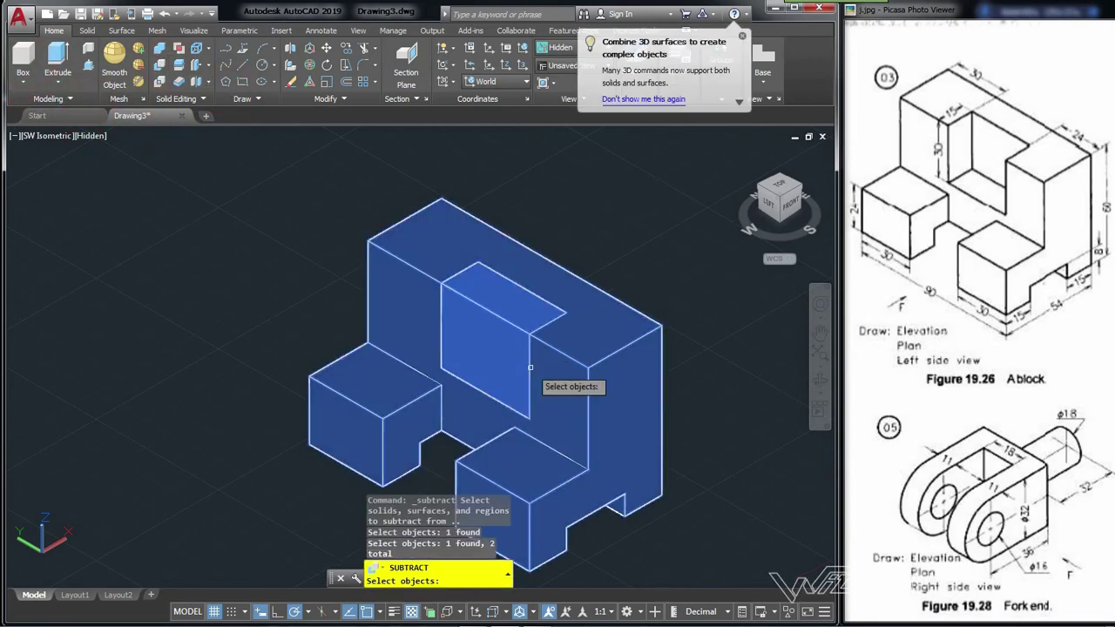
pyautogui.press('Return')
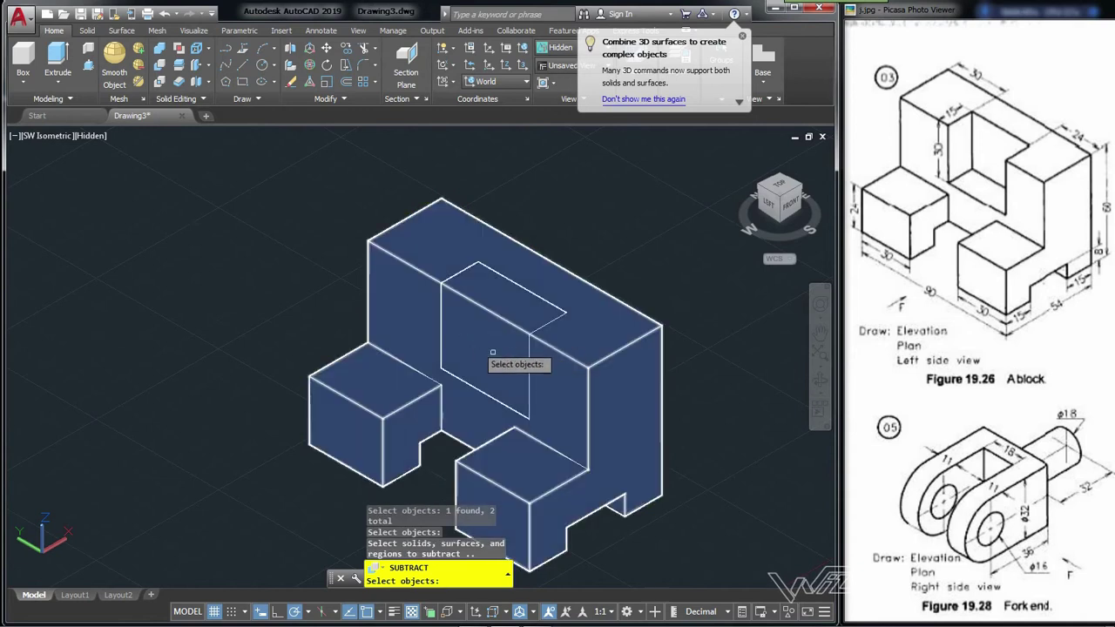
pyautogui.press('Escape')
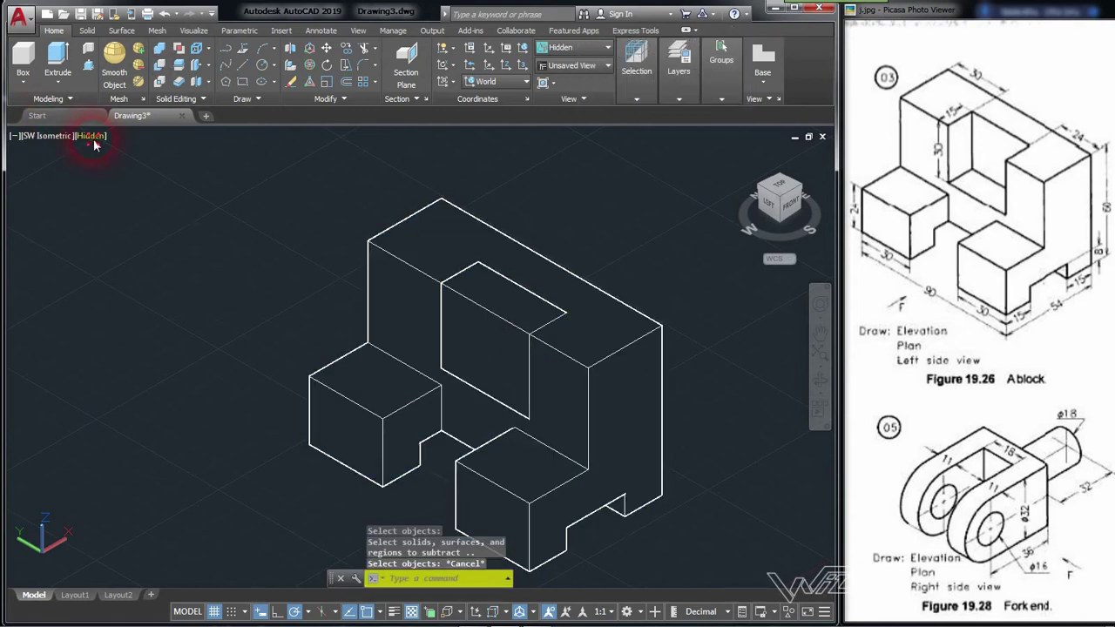
# Step: Switch to Wireframe and subtract the 36 × 15 box from the rear wall
pyautogui.click(93, 138)
pyautogui.click(132, 293)
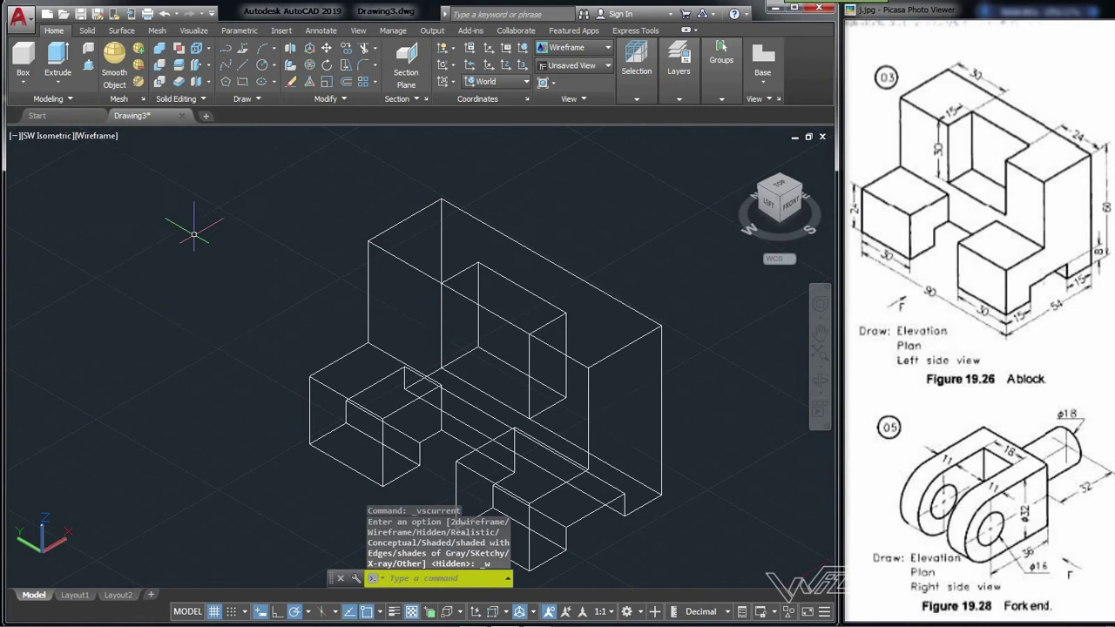
pyautogui.click(162, 68)
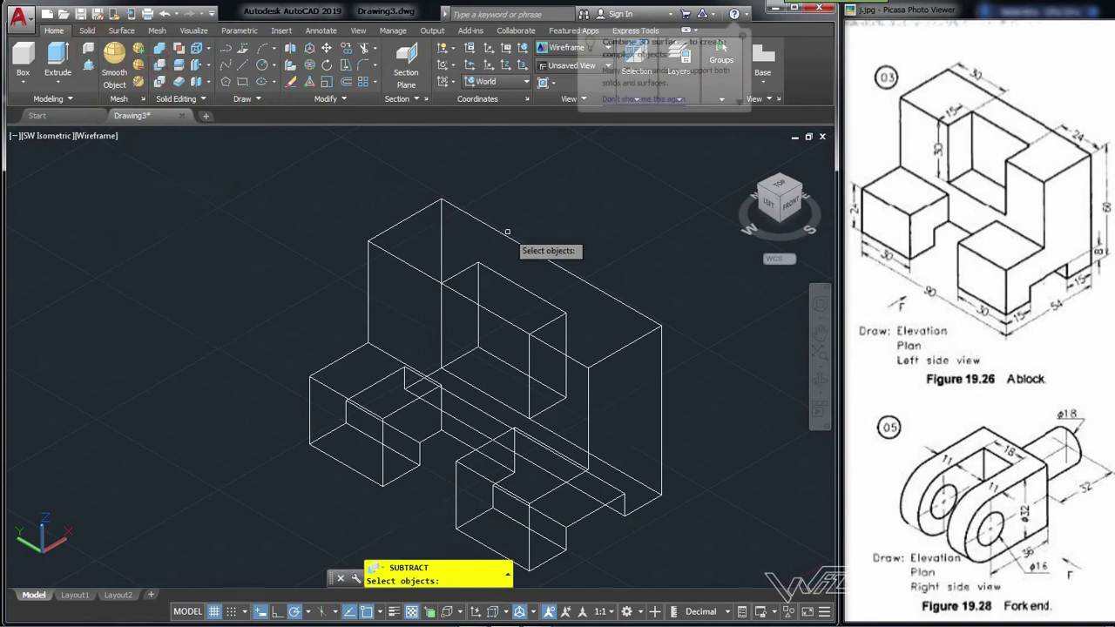
pyautogui.click(503, 235)
pyautogui.press('Return')
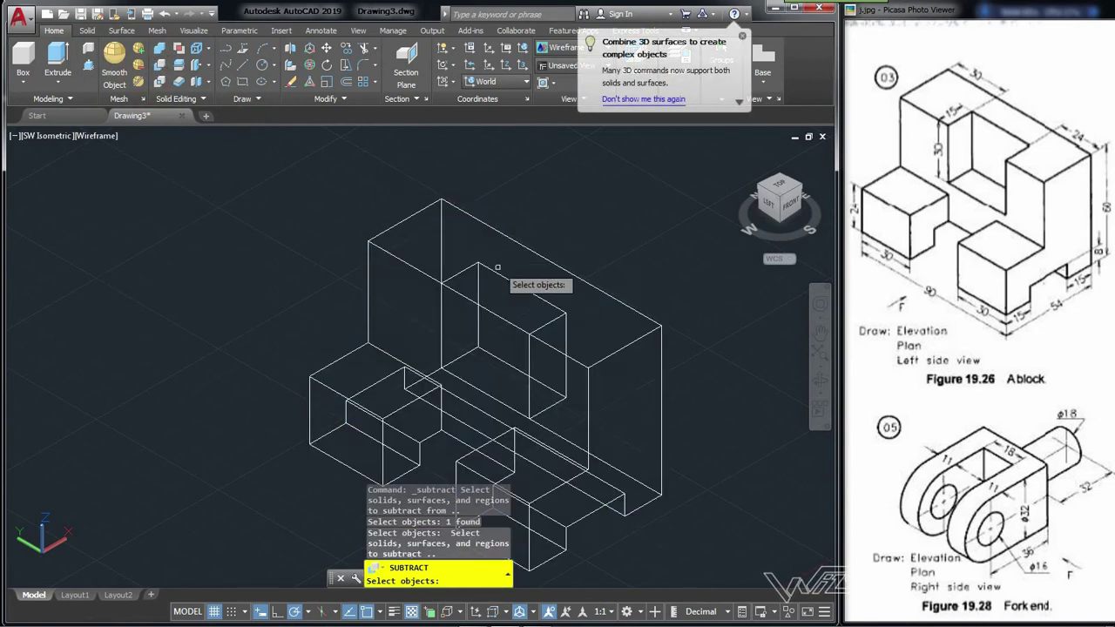
pyautogui.click(500, 276)
pyautogui.press('Return')
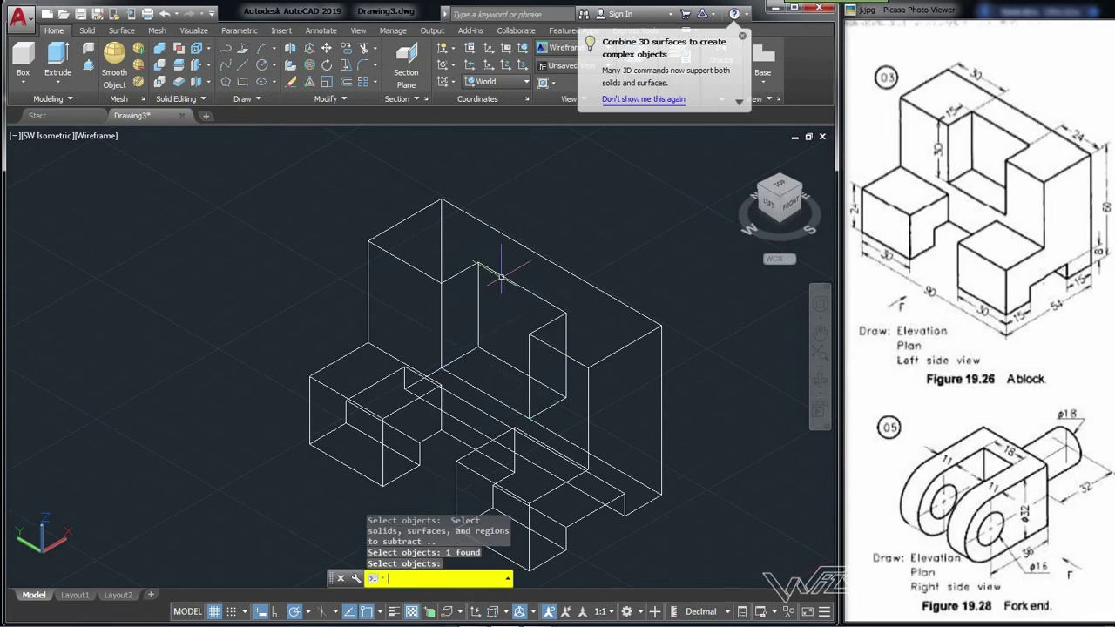
pyautogui.click(108, 138)
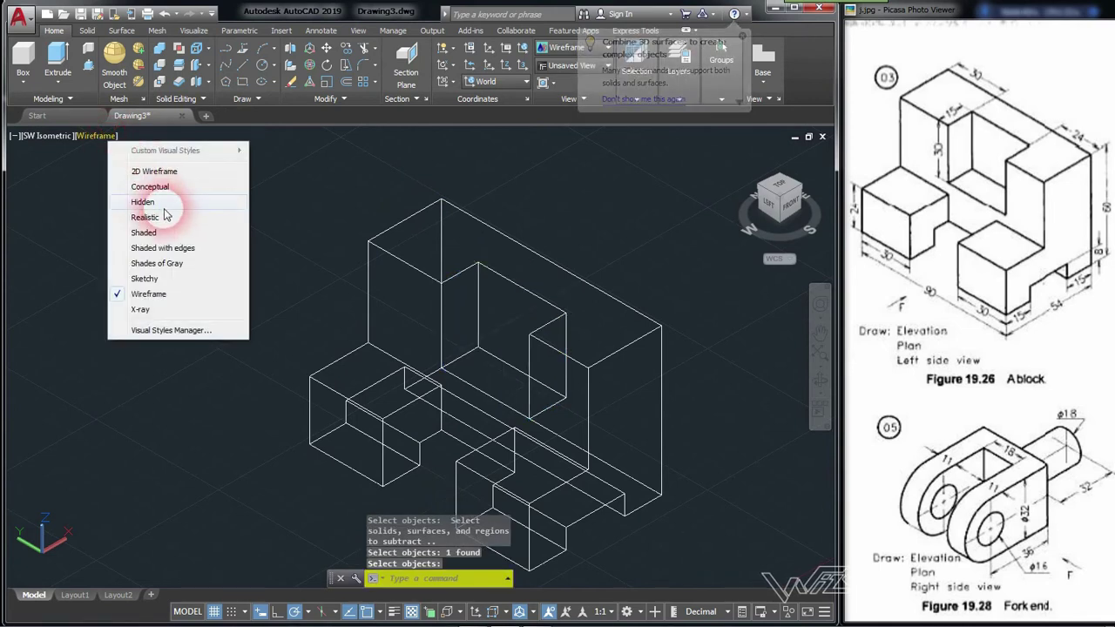
# Step: Switch the block to the Shaded with Edges visual style and shift it left in view
pyautogui.click(174, 252)
pyautogui.scroll(-2, 132, 205)
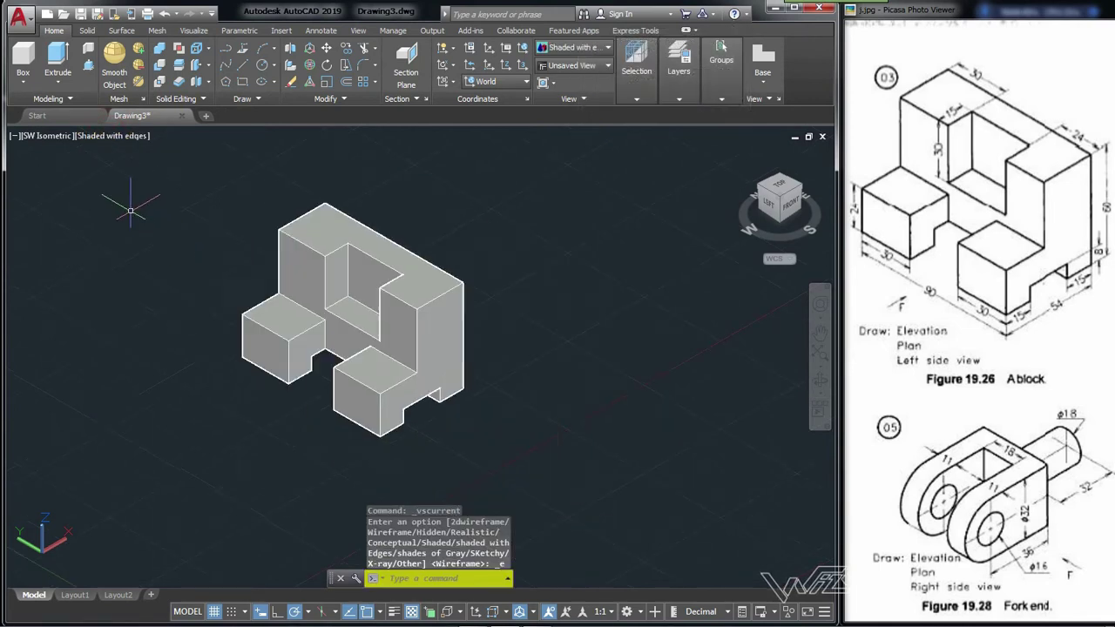
pyautogui.scroll(1, 370, 292)
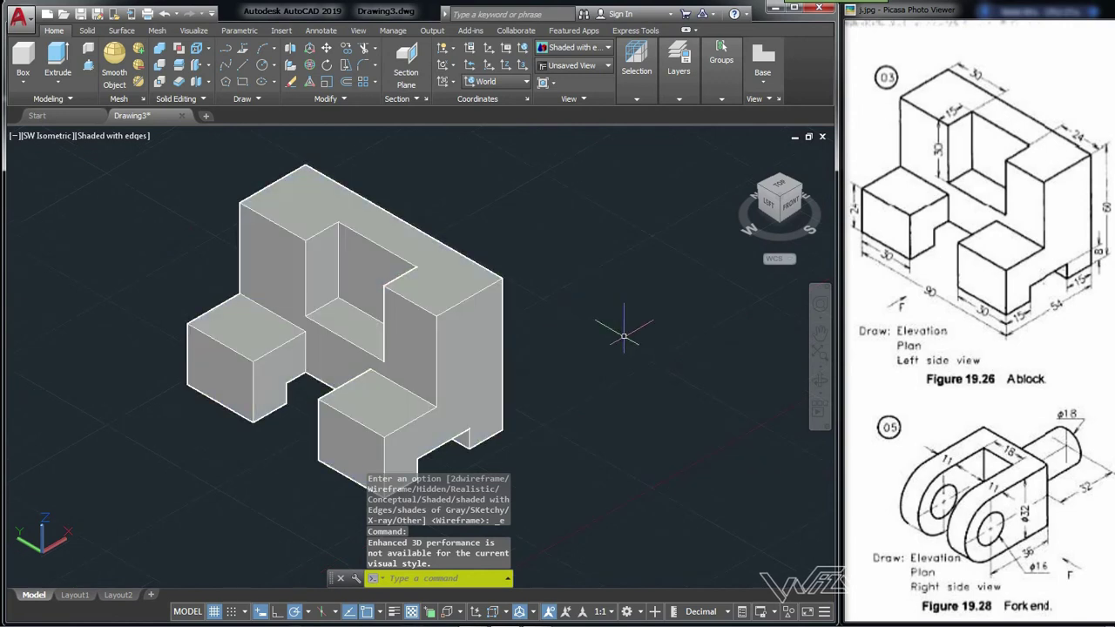
pyautogui.scroll(-2, 487, 352)
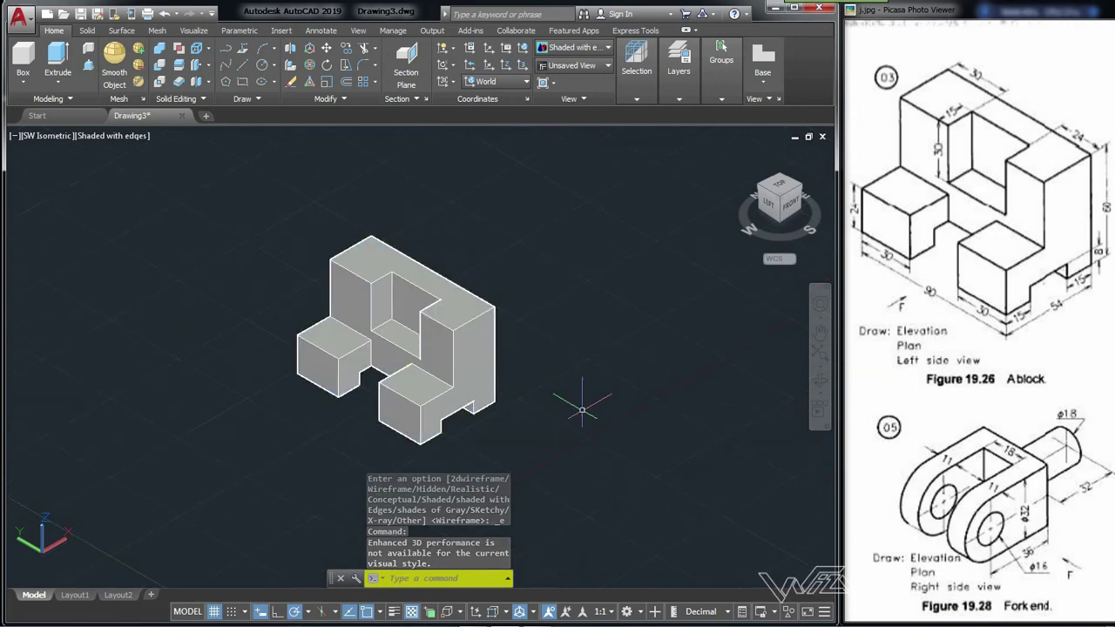
pyautogui.scroll(2, 533, 366)
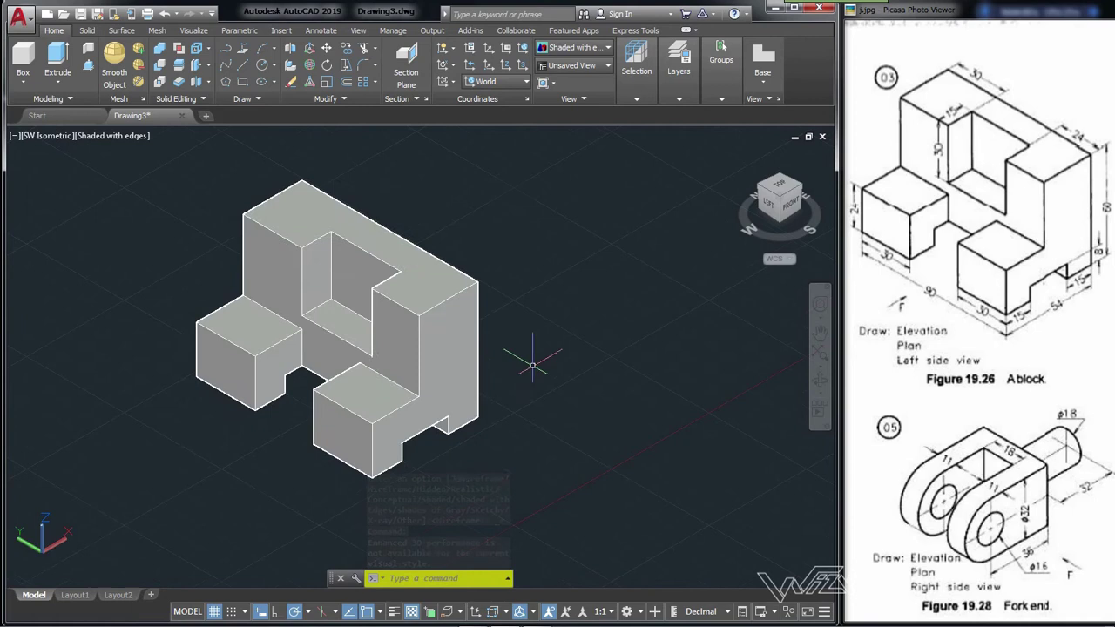
pyautogui.moveTo(550, 403); pyautogui.dragTo(209, 360, button='middle')
pyautogui.click(1035, 449)
# Step: Zoom into the Fork end Figure 19.28 in Picasa Photo Viewer, then return to AutoCAD
pyautogui.scroll(-2, 965, 396)
pyautogui.scroll(2, 968, 457)
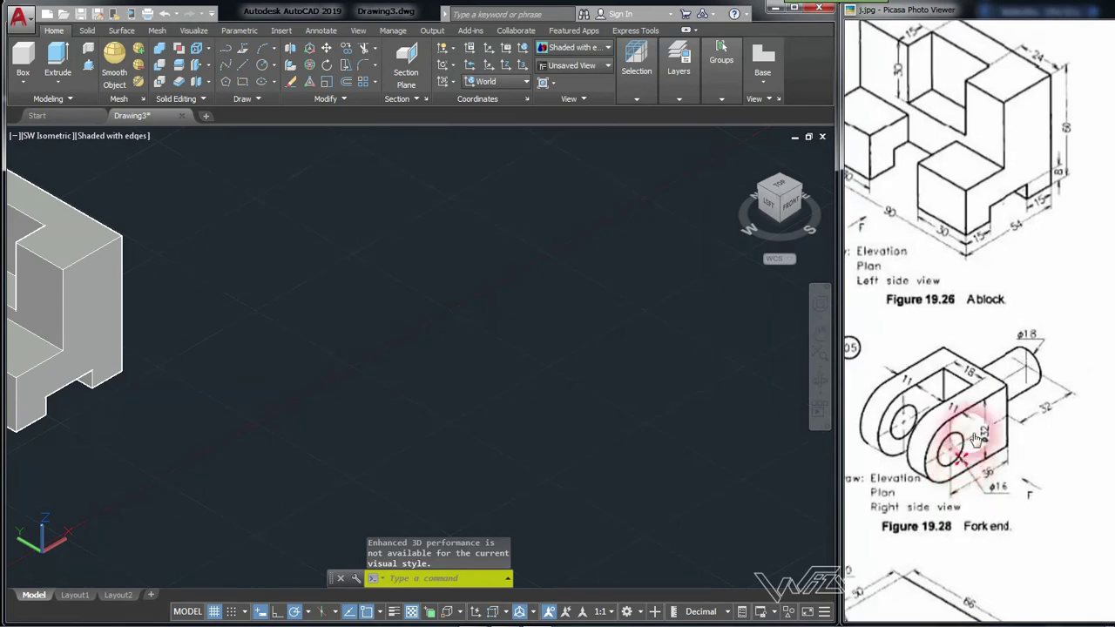
pyautogui.scroll(1, 969, 454)
pyautogui.click(730, 442)
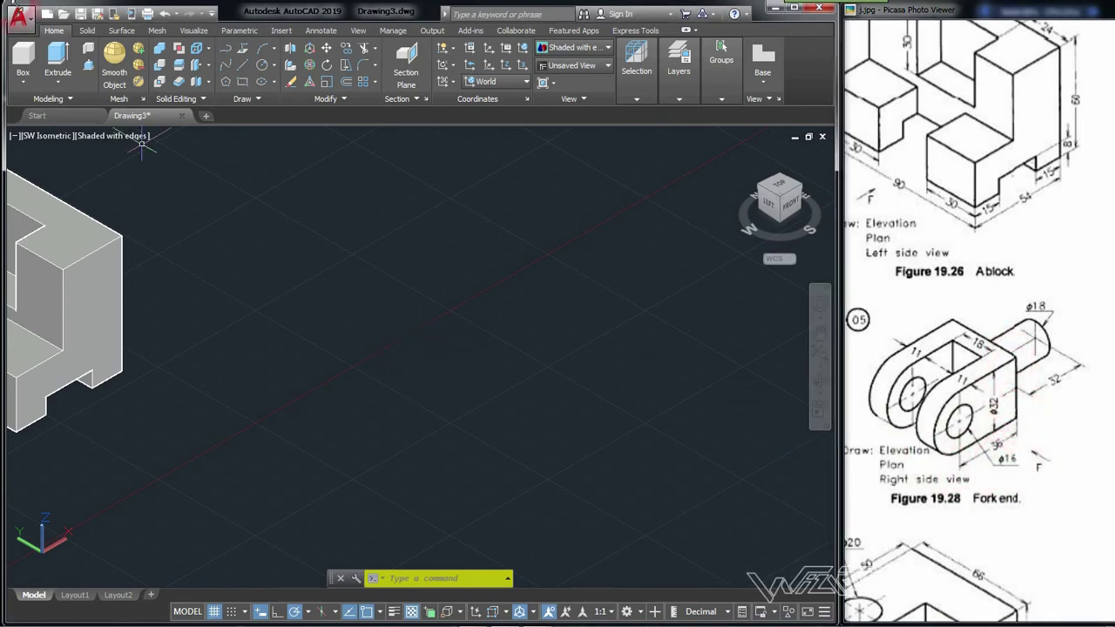
pyautogui.click(23, 59)
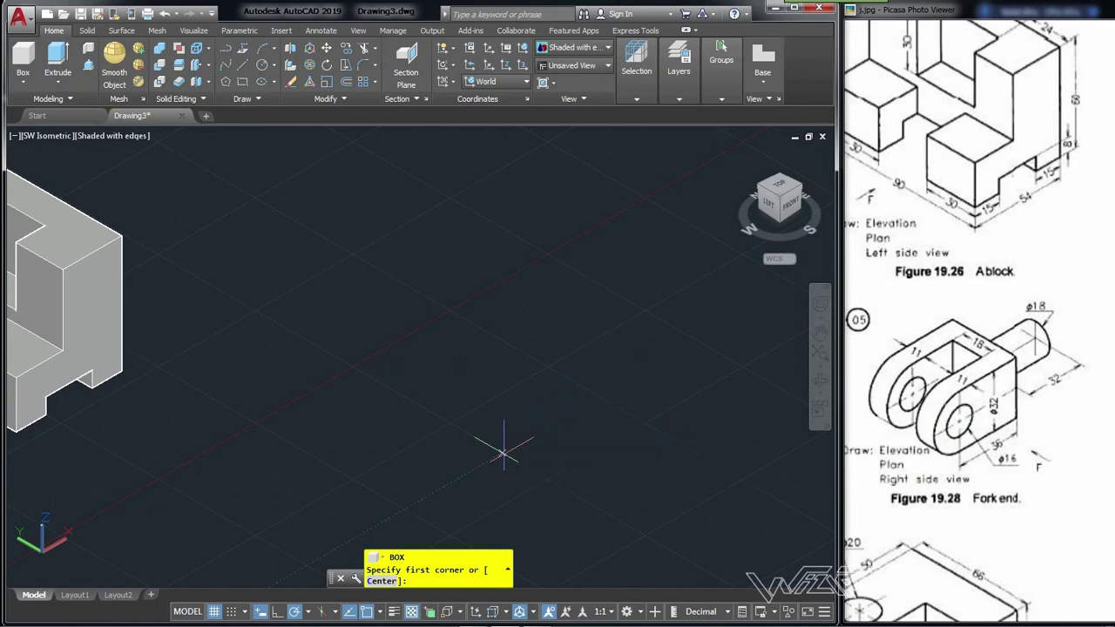
# Step: Draw a 36 by 40 box, 32 high, in empty space beside the block
pyautogui.click(504, 449)
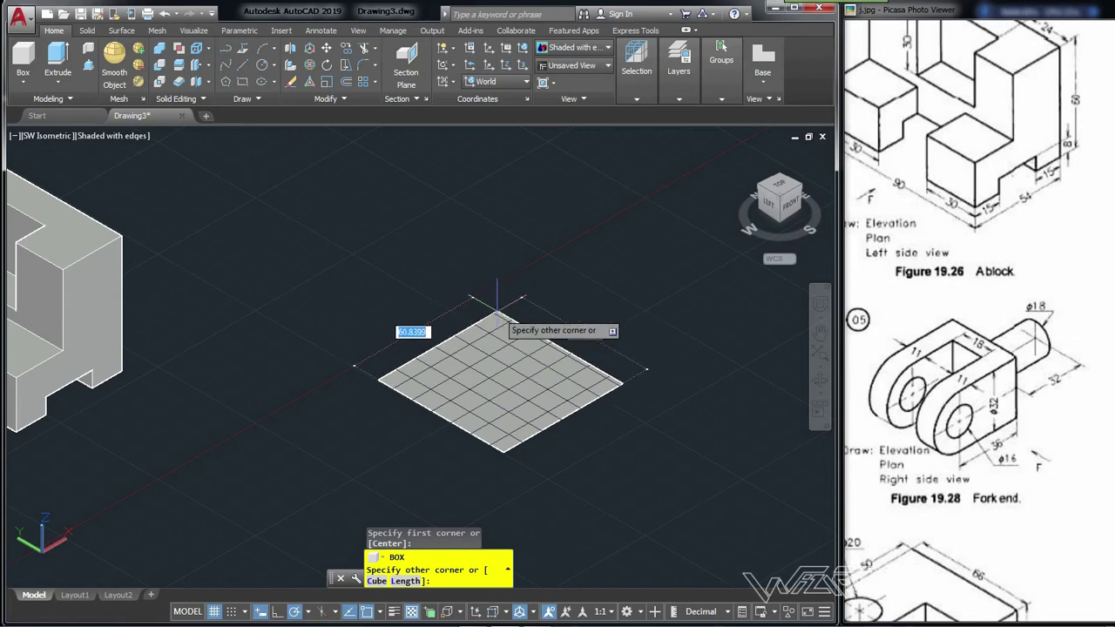
pyautogui.write('36')
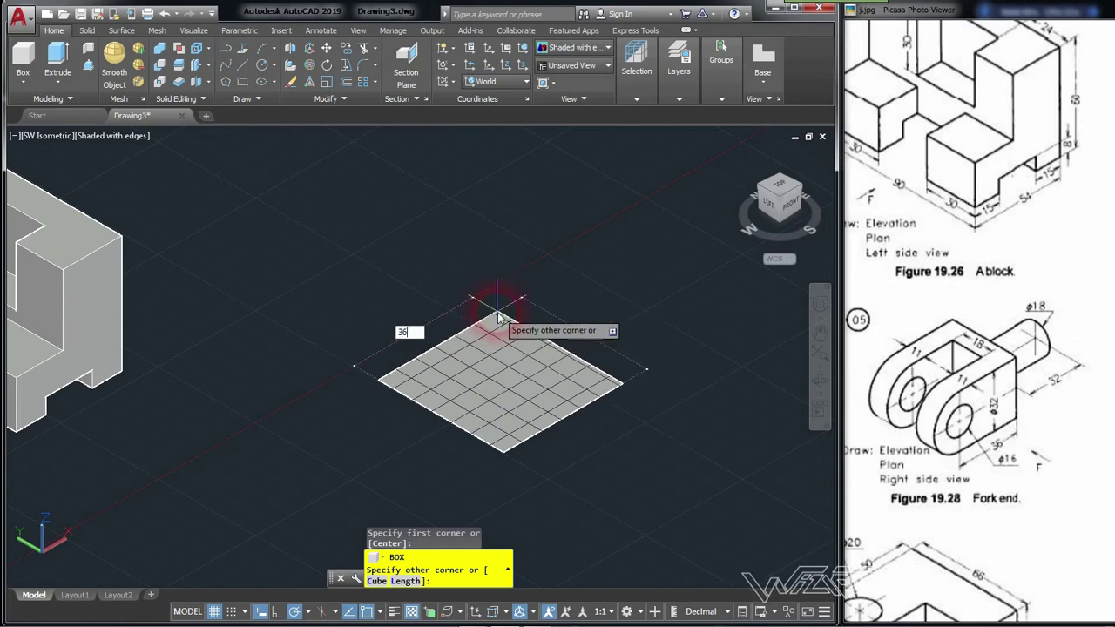
pyautogui.press('Tab')
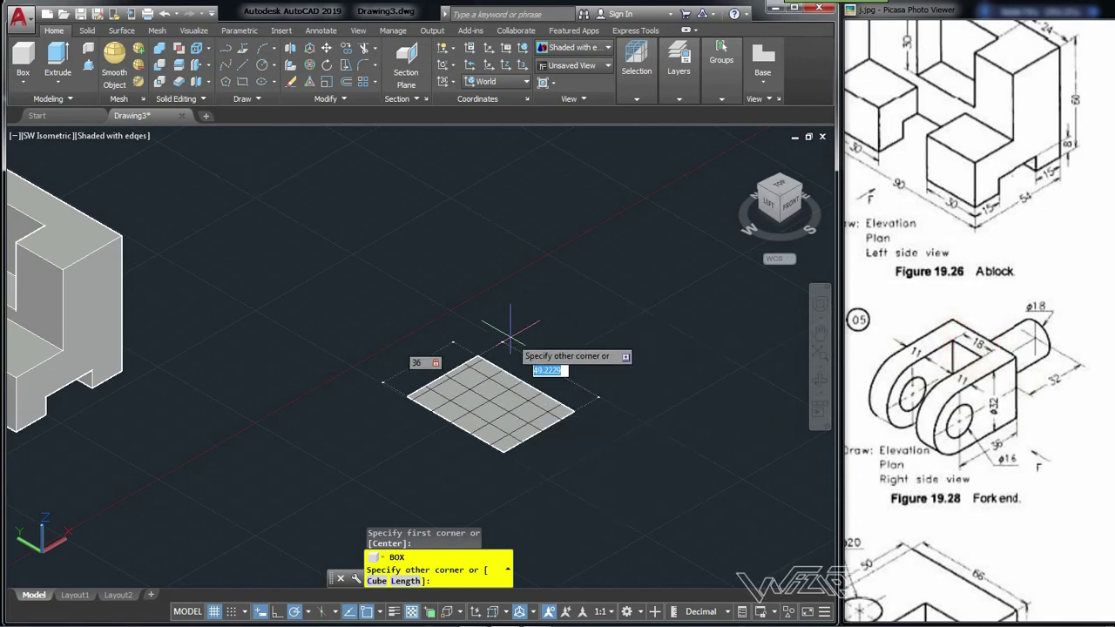
pyautogui.press('Return')
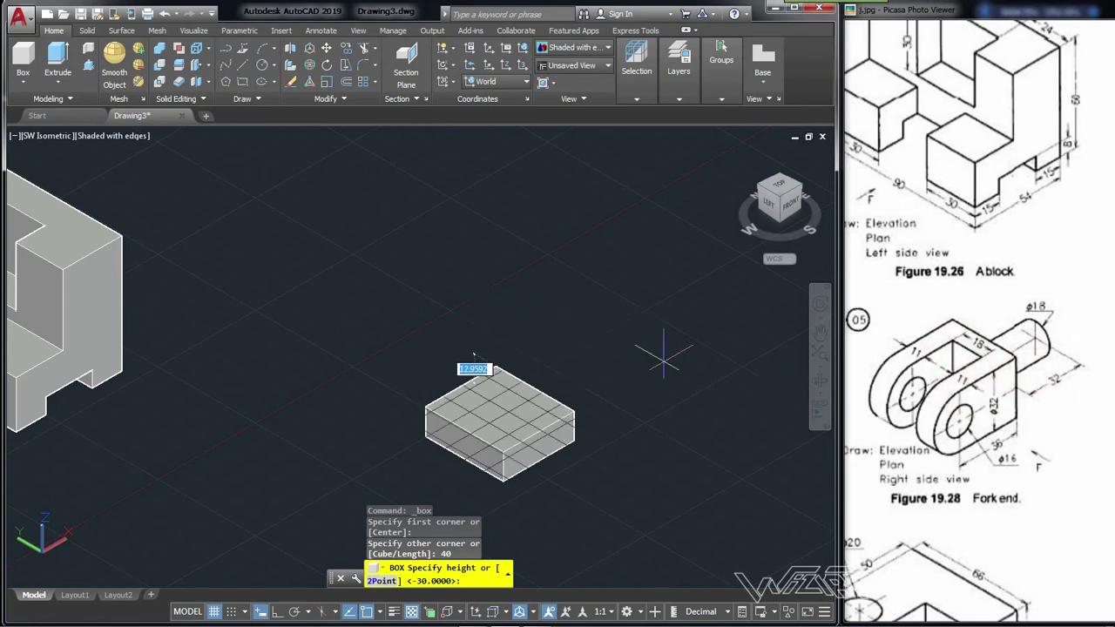
pyautogui.press('Return')
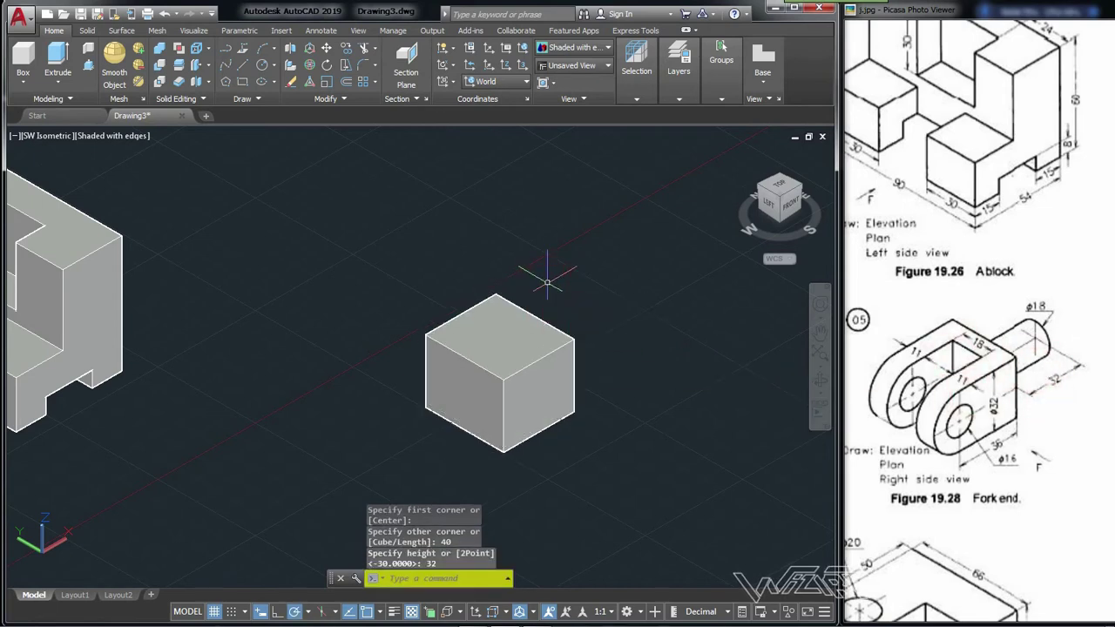
pyautogui.scroll(2, 540, 380)
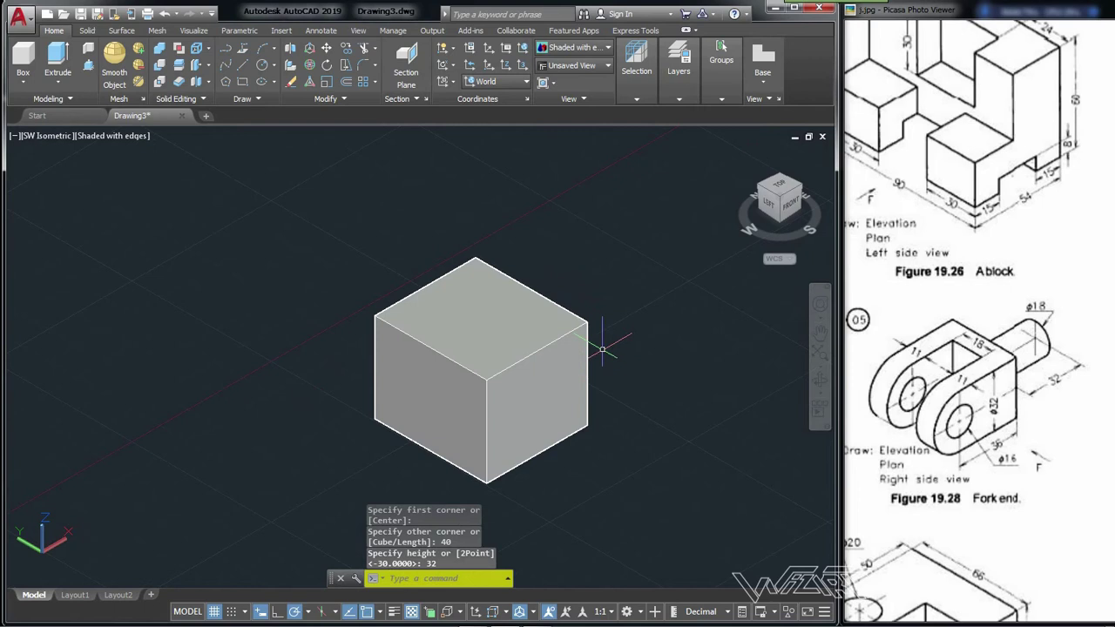
# Step: Turn on Dynamic UCS from the status bar
pyautogui.click(30, 82)
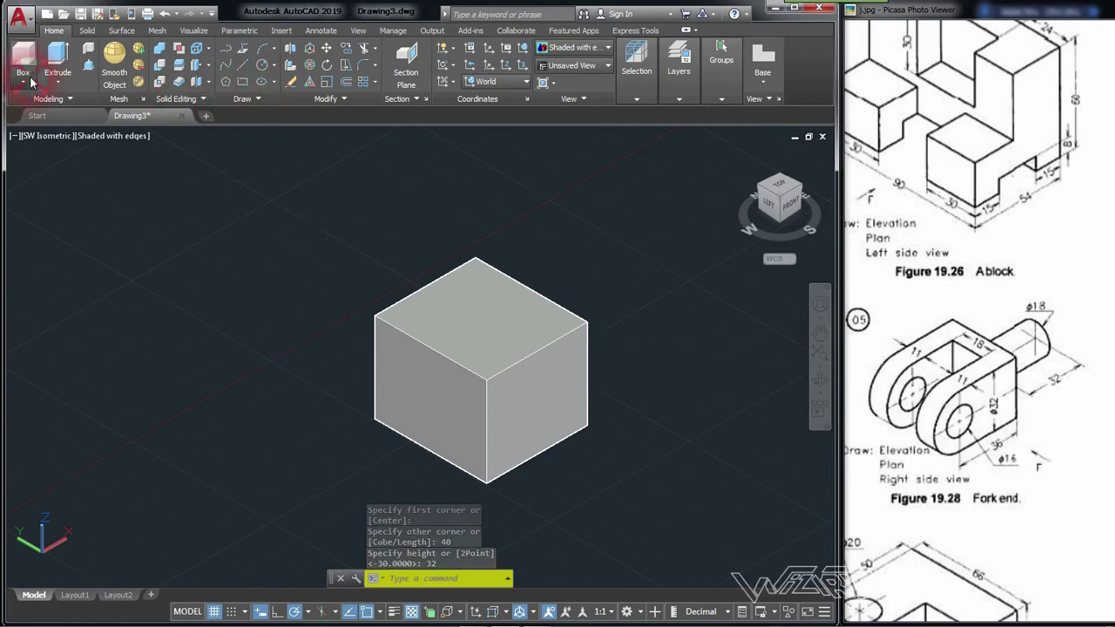
pyautogui.click(310, 210)
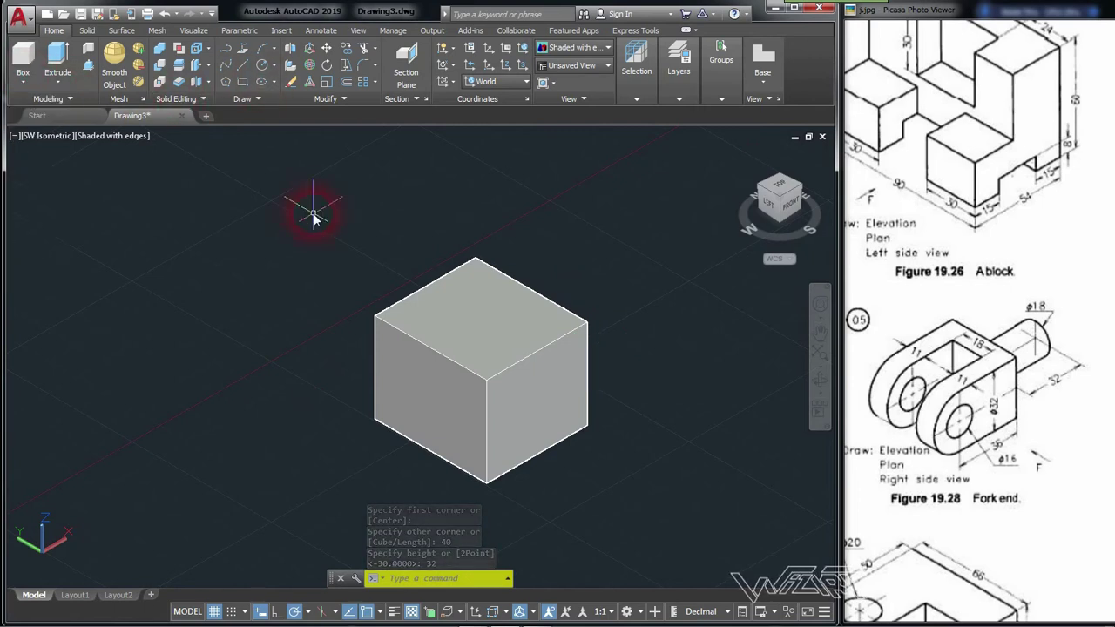
pyautogui.click(475, 611)
pyautogui.click(33, 84)
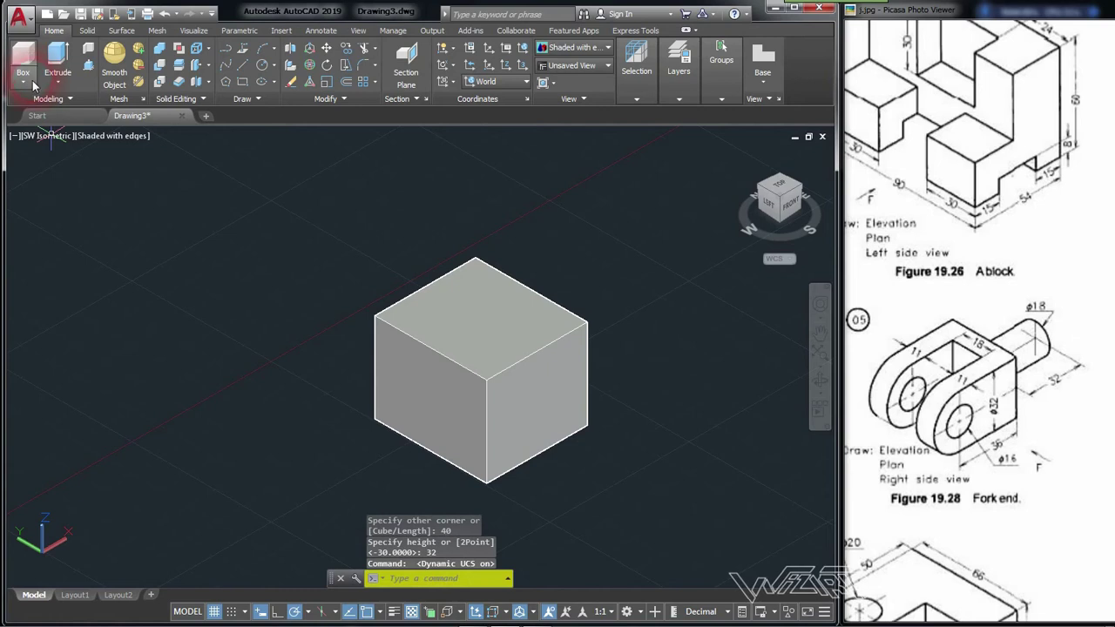
# Step: Draw a radius 16 cylinder on the box's end edge, its height snapped to the far endpoint
pyautogui.click(52, 135)
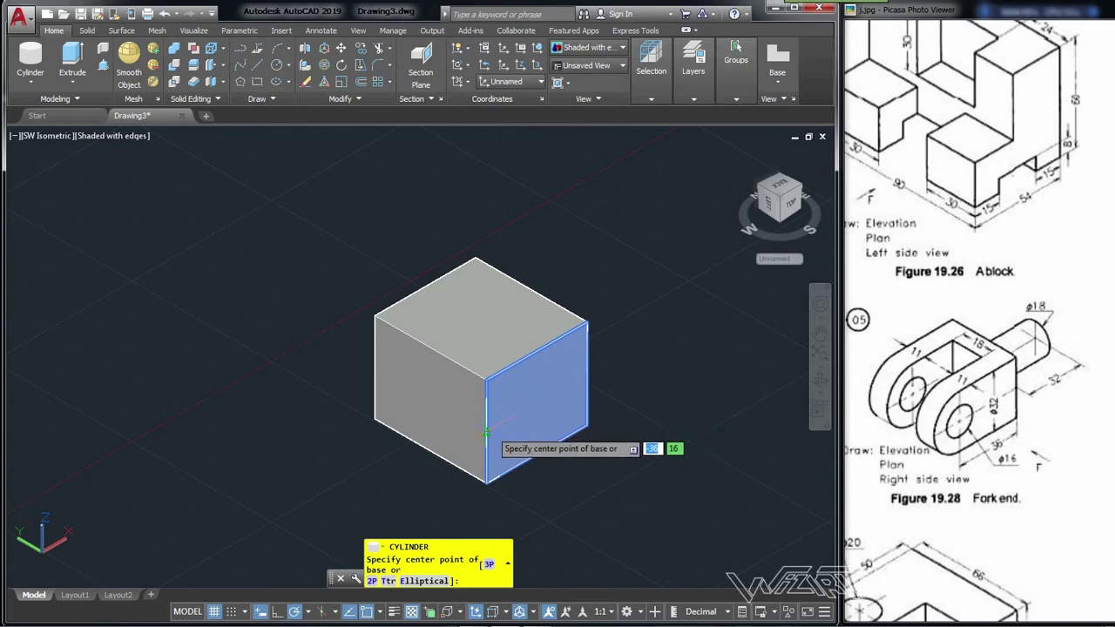
pyautogui.click(486, 432)
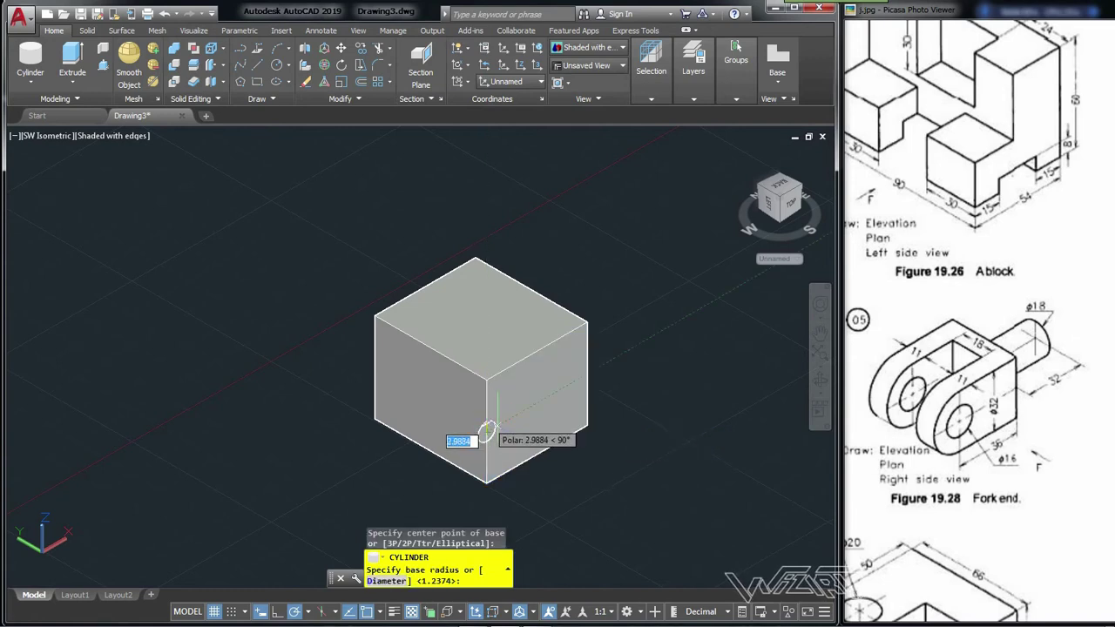
pyautogui.write('16')
pyautogui.press('Return')
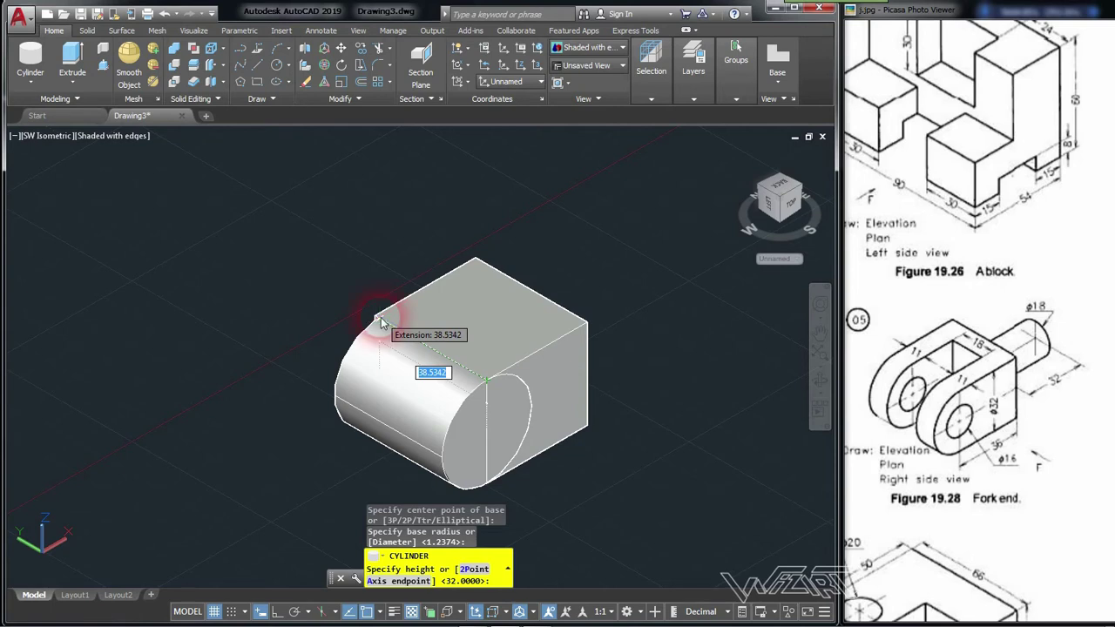
pyautogui.keyDown('shift'); pyautogui.rightClick(381, 322); pyautogui.keyUp('shift')
pyautogui.click(422, 373)
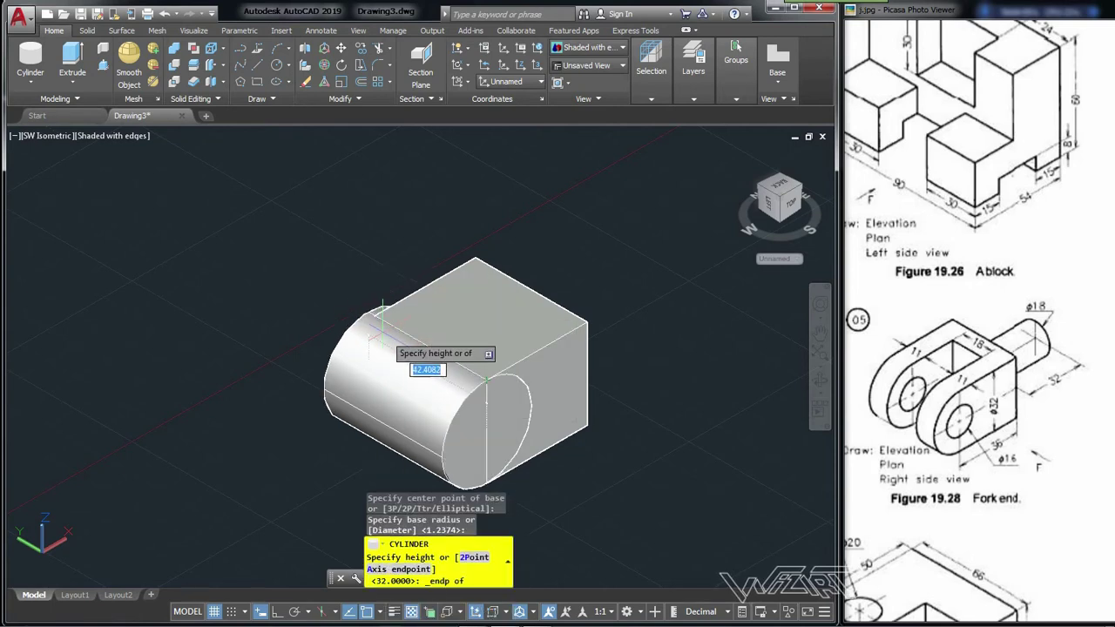
pyautogui.click(376, 313)
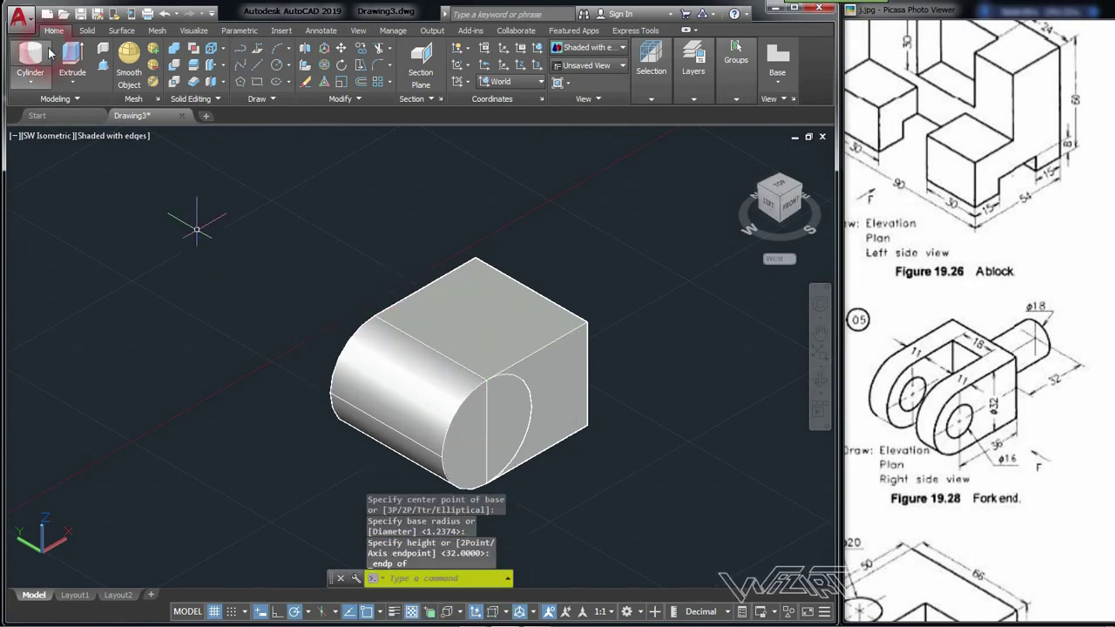
# Step: Union the box and cylinder into one solid
pyautogui.click(176, 51)
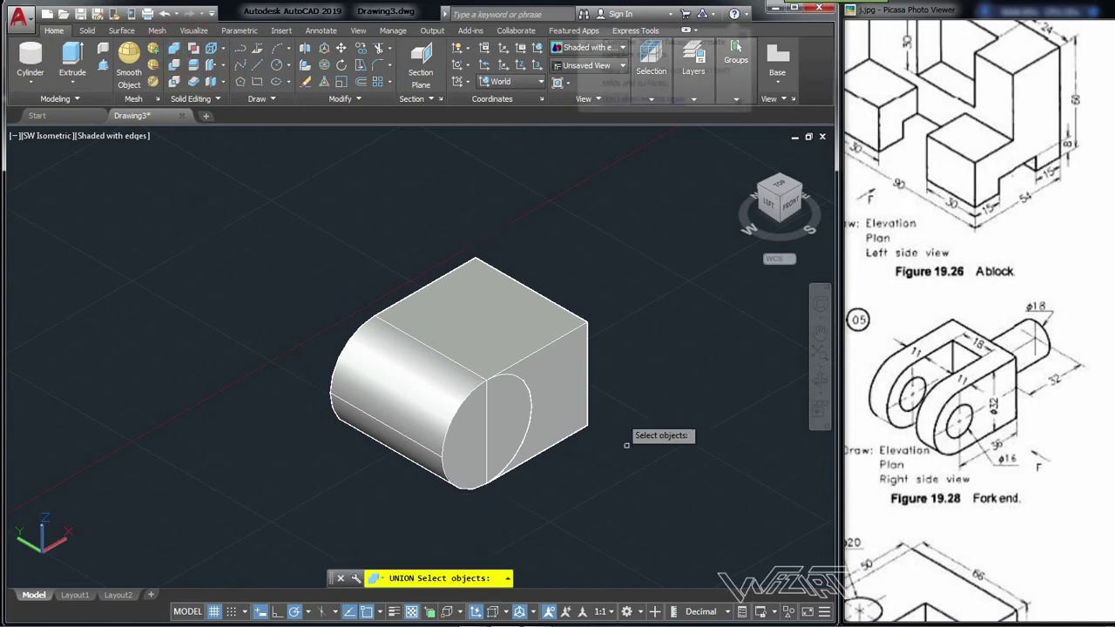
pyautogui.click(627, 479)
pyautogui.click(480, 329)
pyautogui.press('Return')
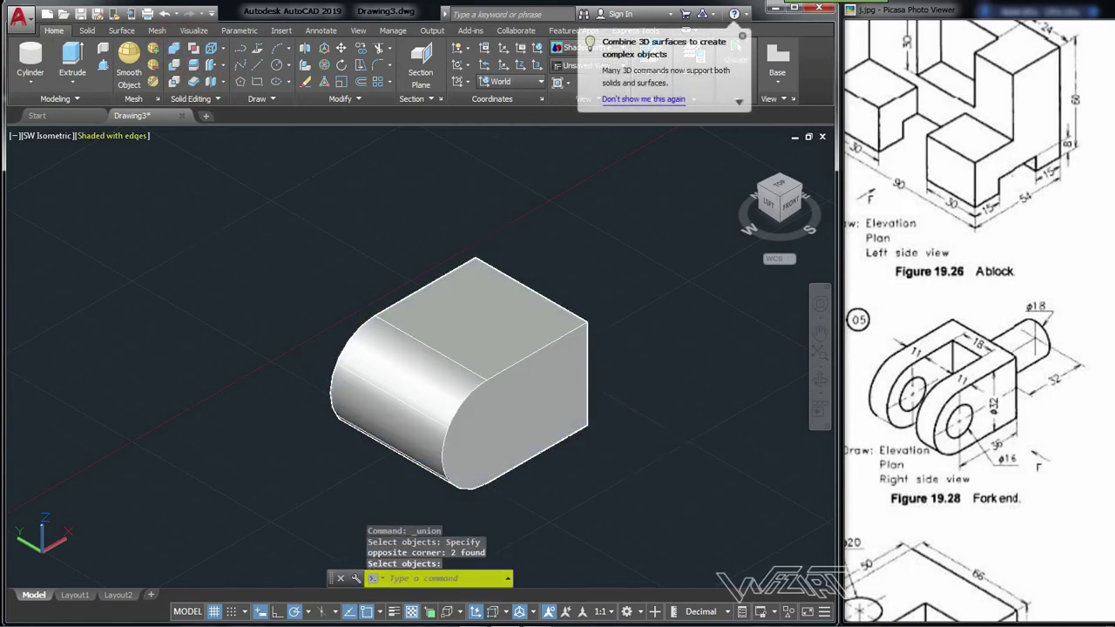
pyautogui.click(30, 57)
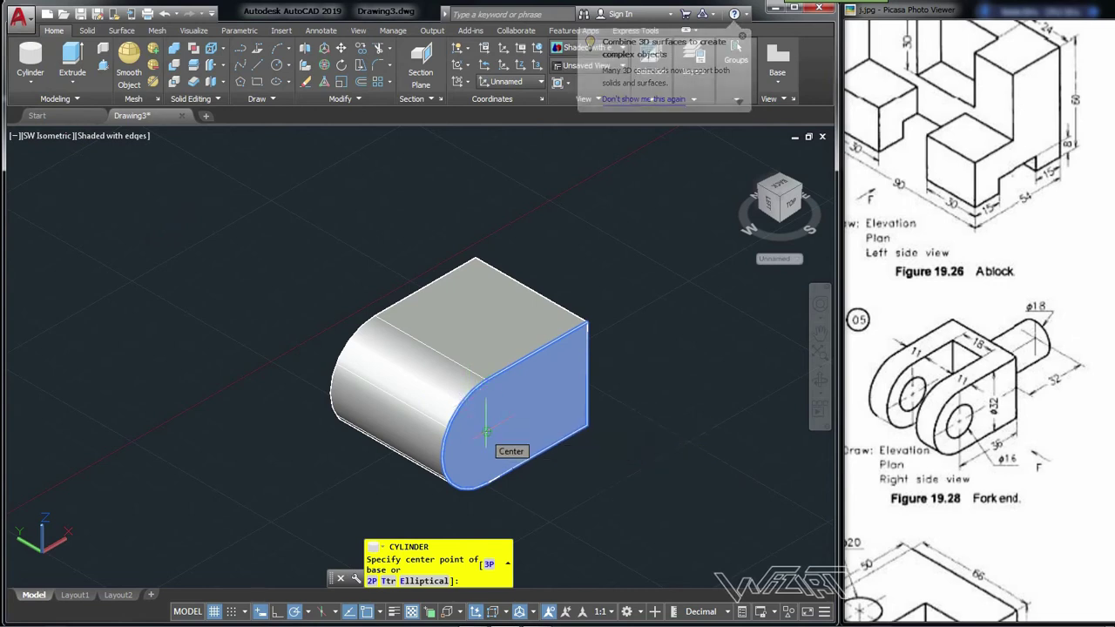
# Step: Draw a radius 8 cylinder centred on the rounded end face
pyautogui.click(486, 430)
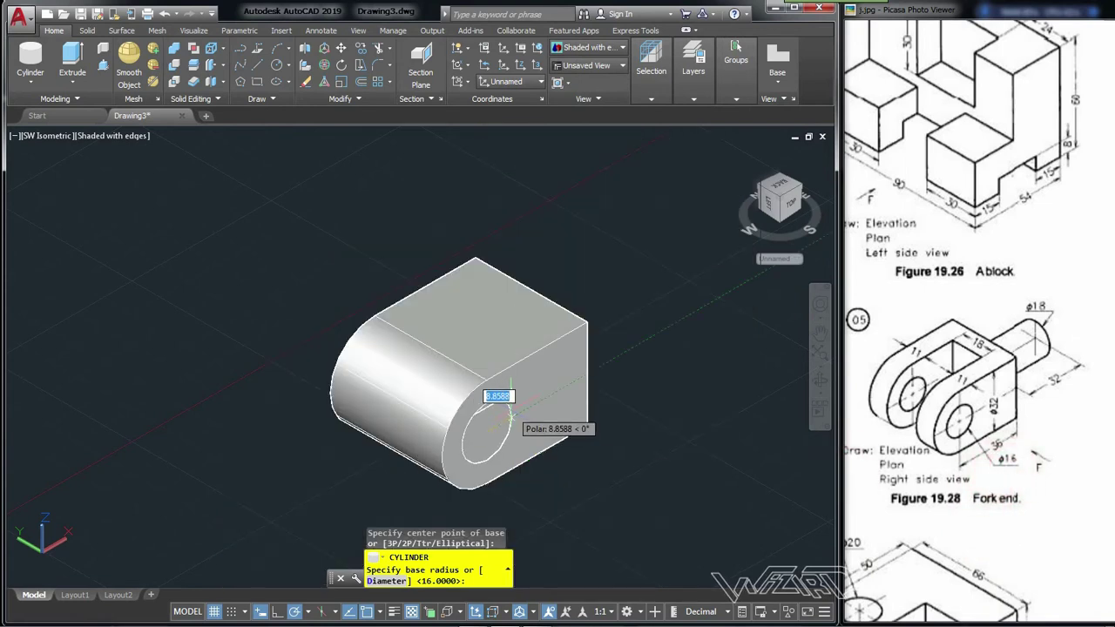
pyautogui.write('8')
pyautogui.press('Return')
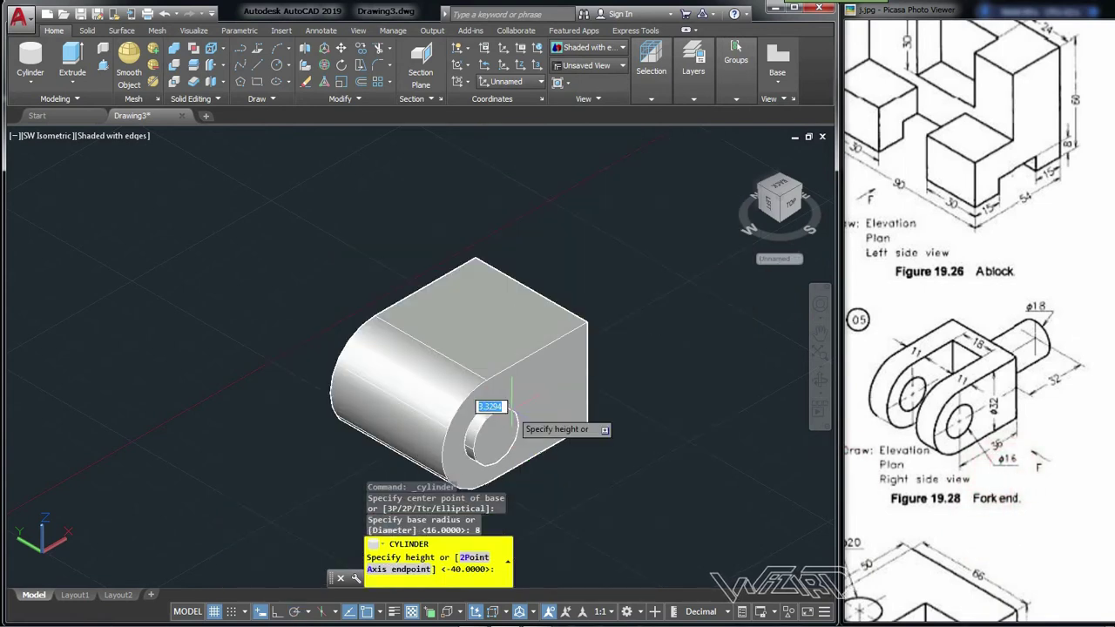
pyautogui.press('Return')
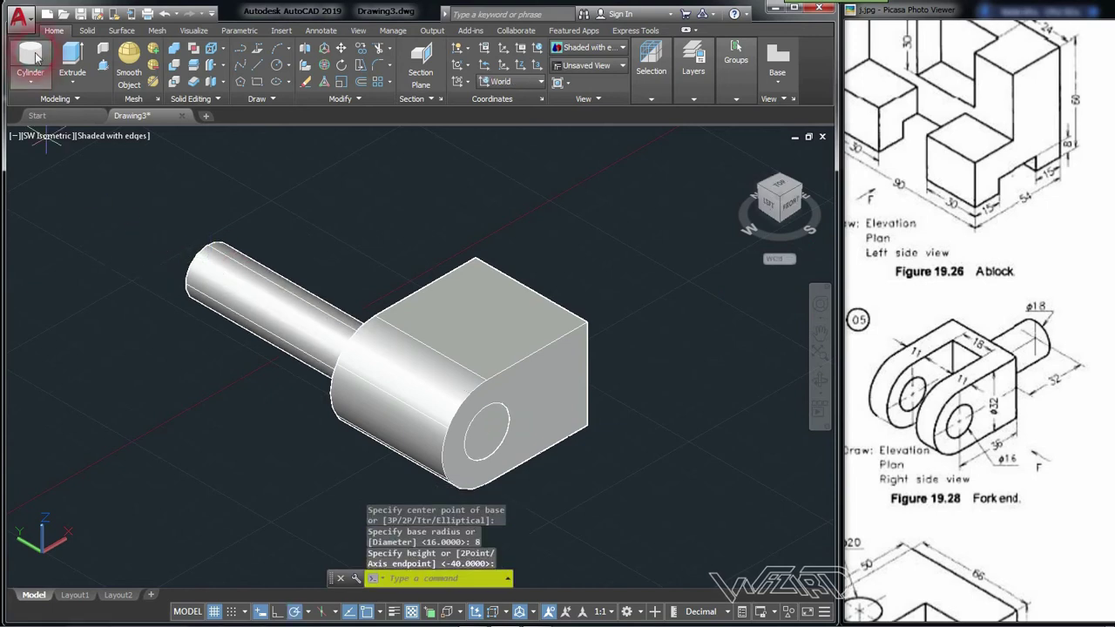
# Step: Subtract the radius 8 cylinder from the block to leave a through-hole
pyautogui.click(177, 54)
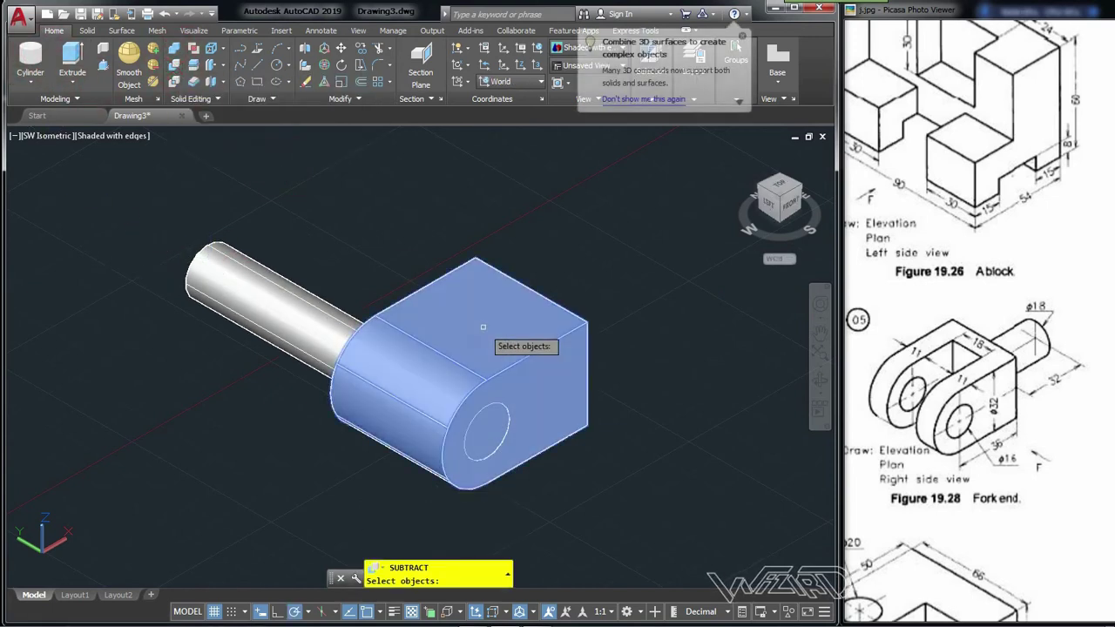
pyautogui.click(493, 339)
pyautogui.press('Return')
pyautogui.click(274, 296)
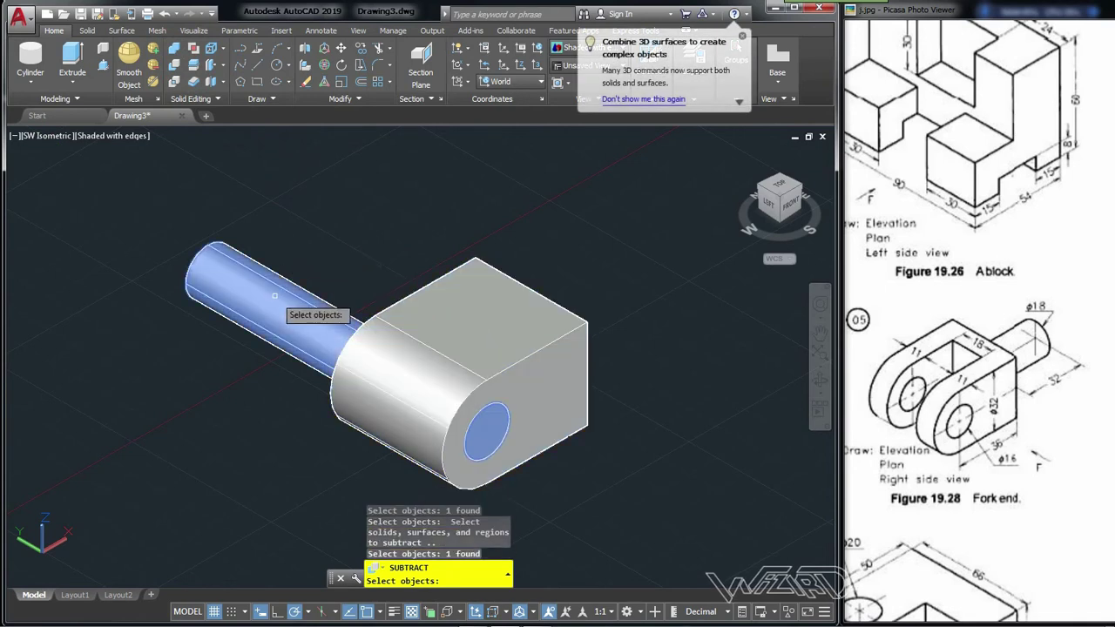
pyautogui.press('Return')
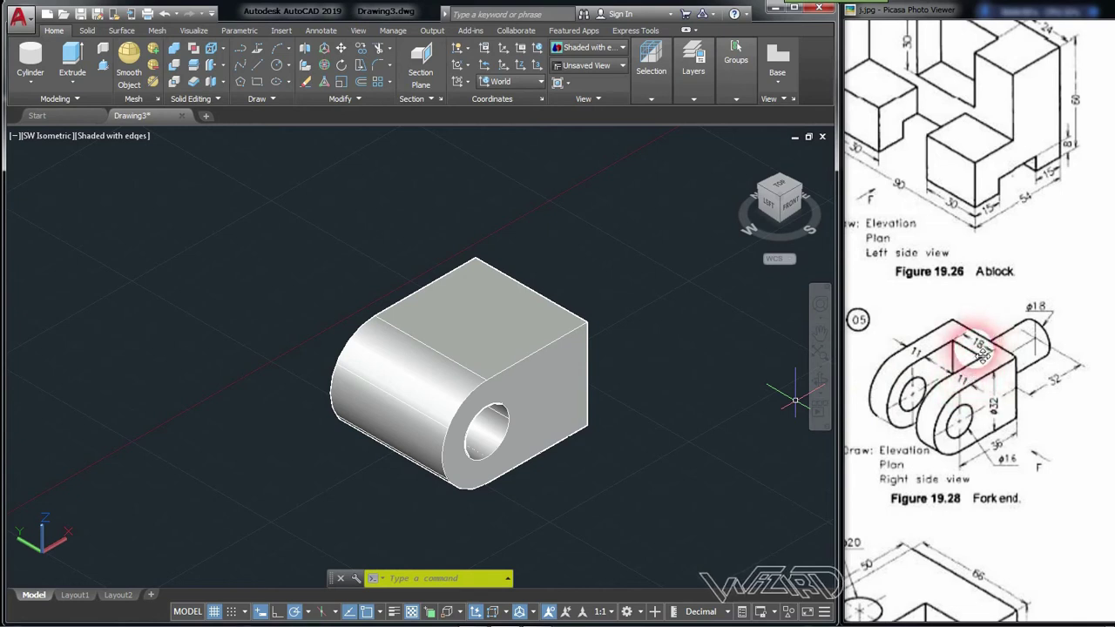
pyautogui.scroll(2, 1001, 370)
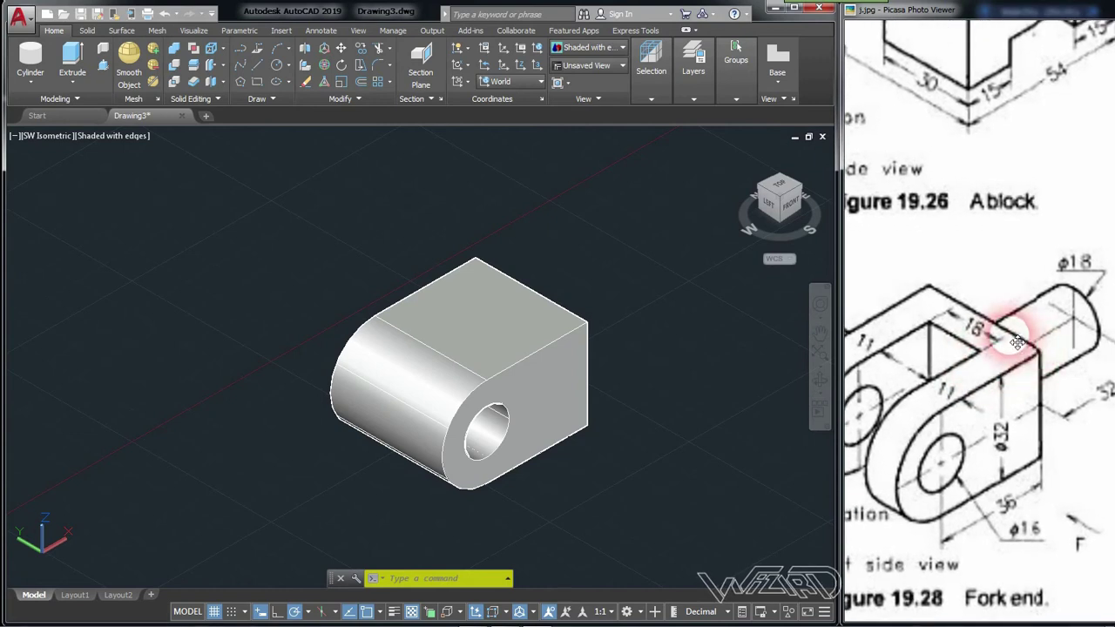
# Step: Zoom the reference page to read the fork end dimensions and switch the primitive to Box
pyautogui.scroll(-1, 993, 357)
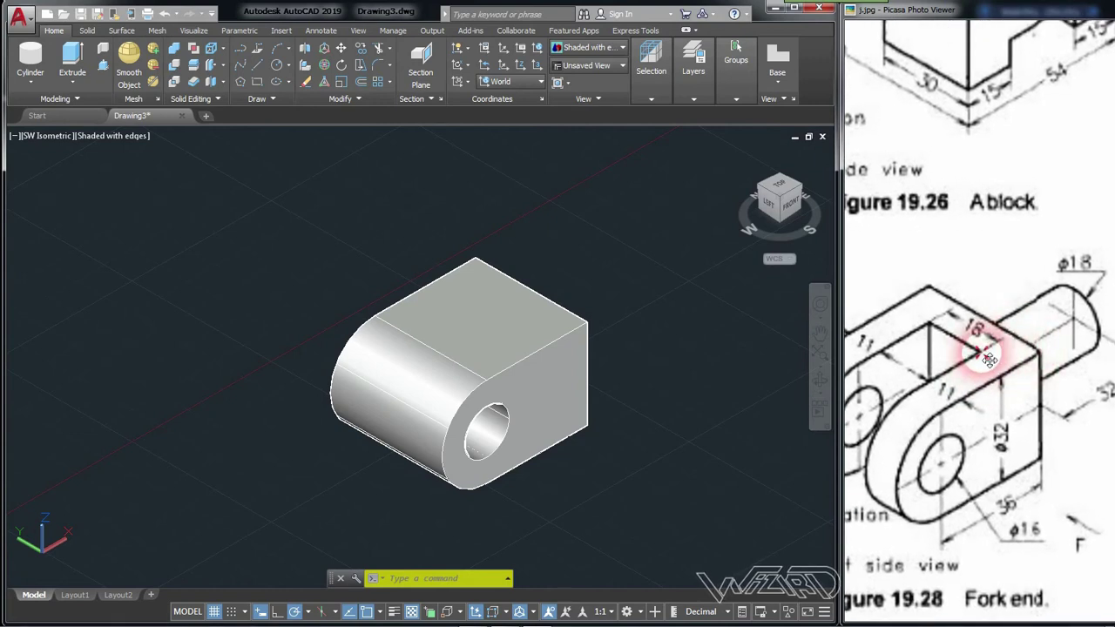
pyautogui.scroll(-1, 990, 360)
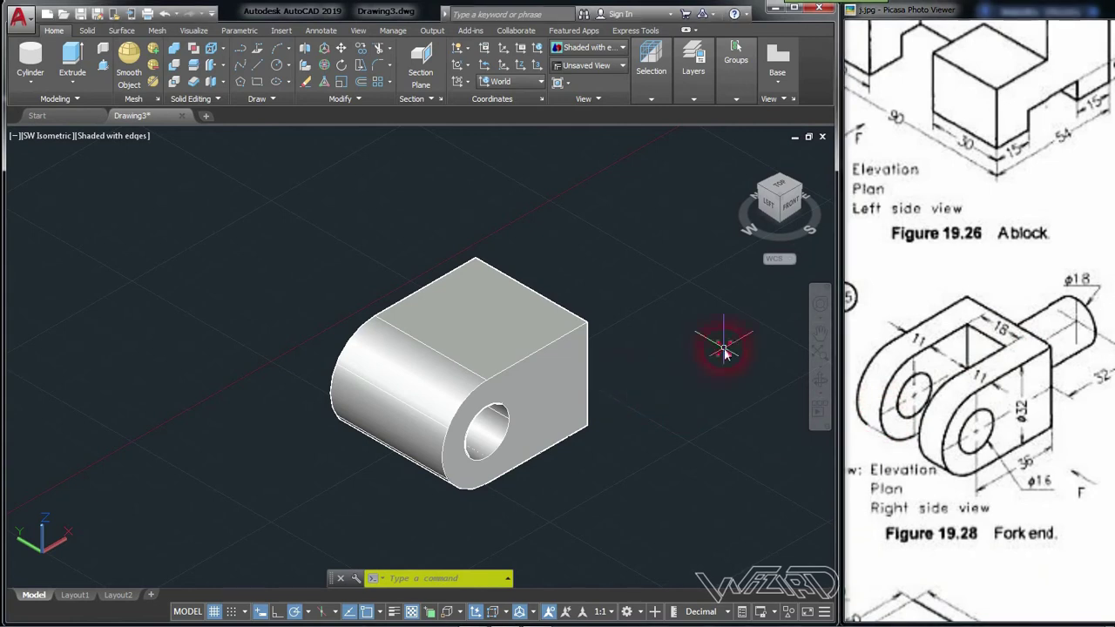
pyautogui.click(33, 82)
pyautogui.click(36, 129)
pyautogui.scroll(2, 607, 308)
pyautogui.click(27, 61)
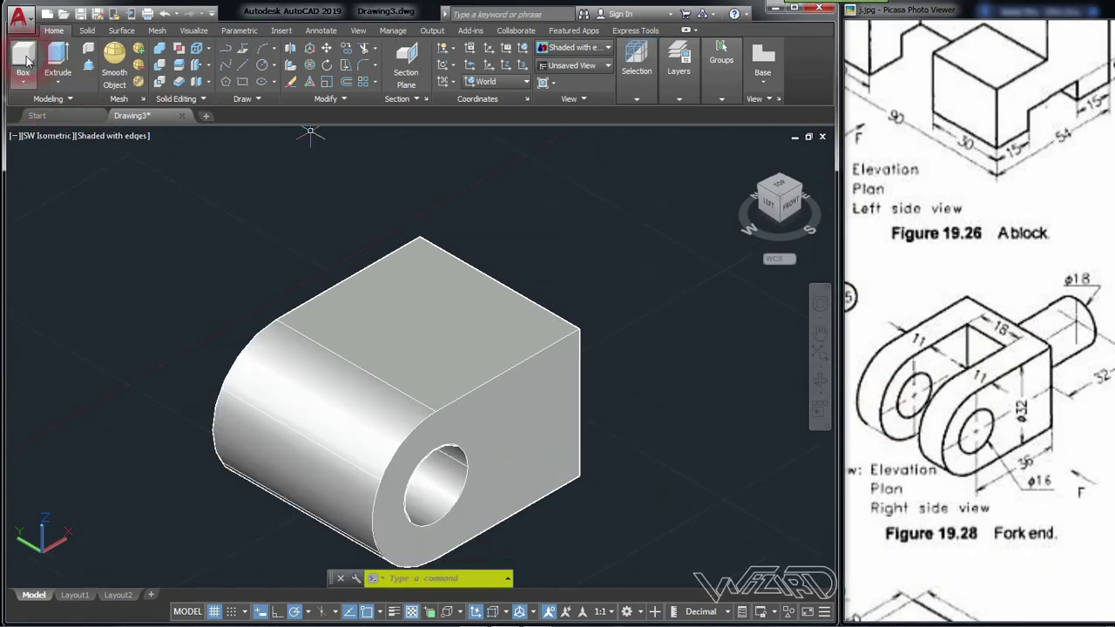
pyautogui.click(19, 57)
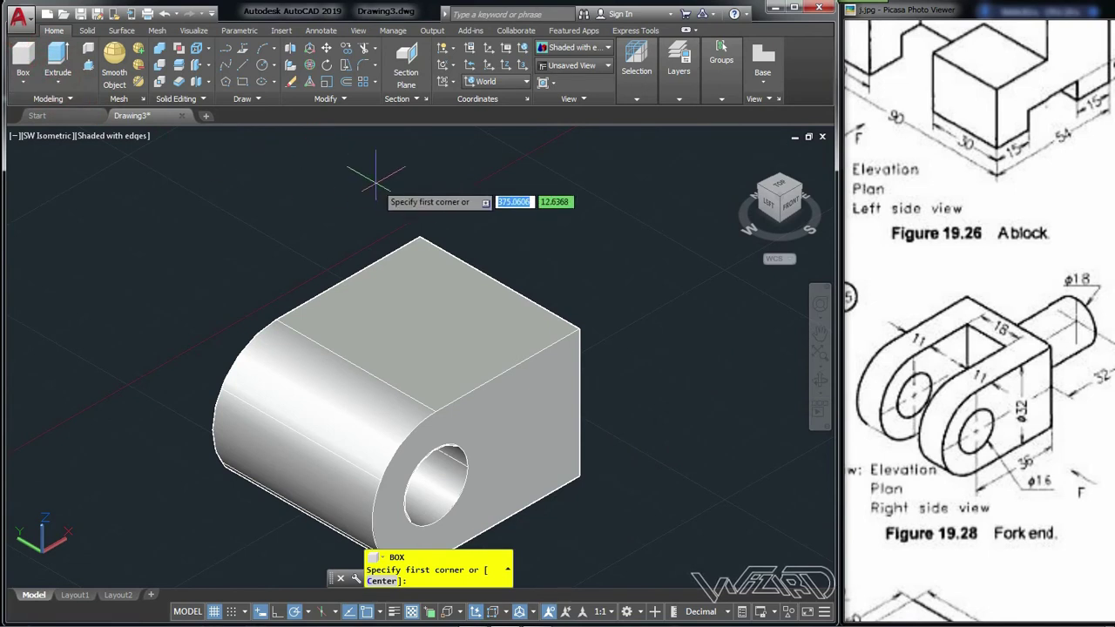
pyautogui.keyDown('shift'); pyautogui.rightClick(376, 183); pyautogui.keyUp('shift')
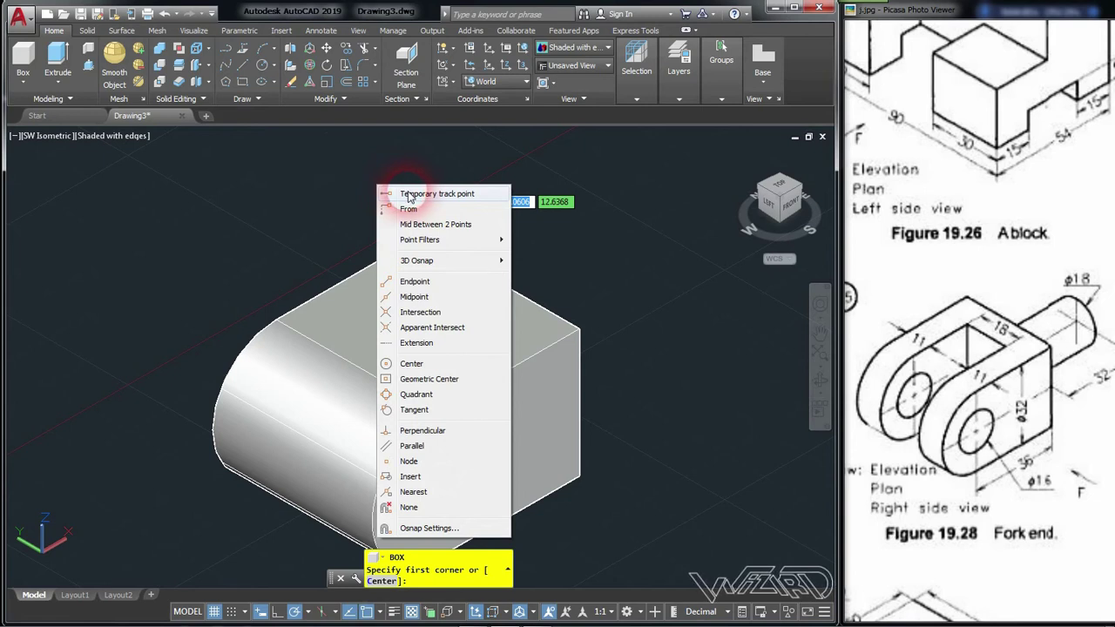
pyautogui.click(409, 196)
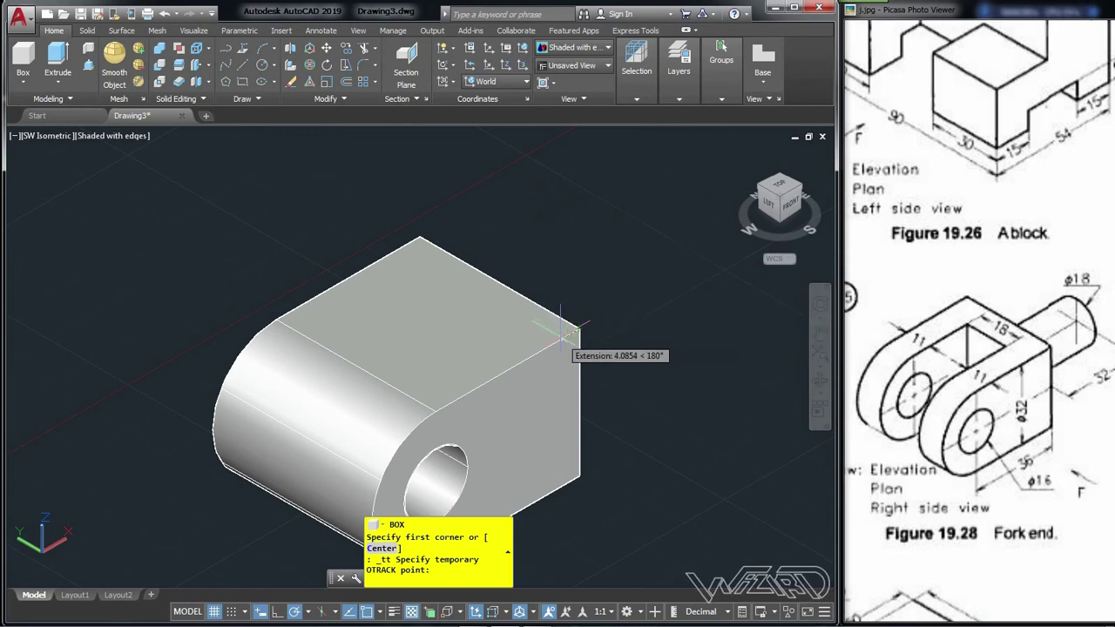
pyautogui.write('11')
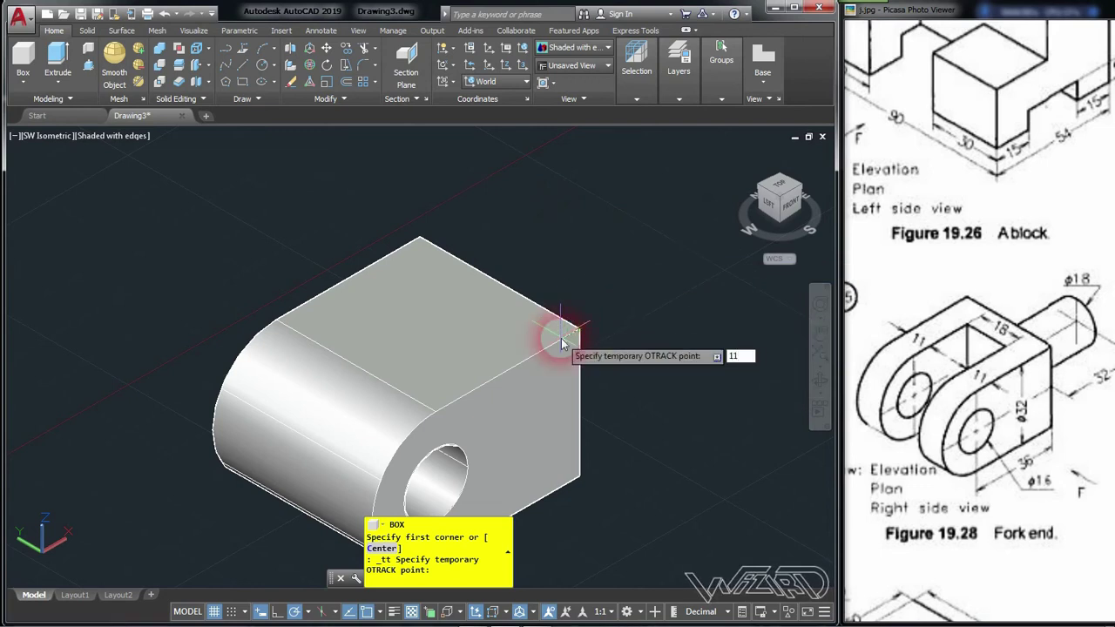
pyautogui.press('Return')
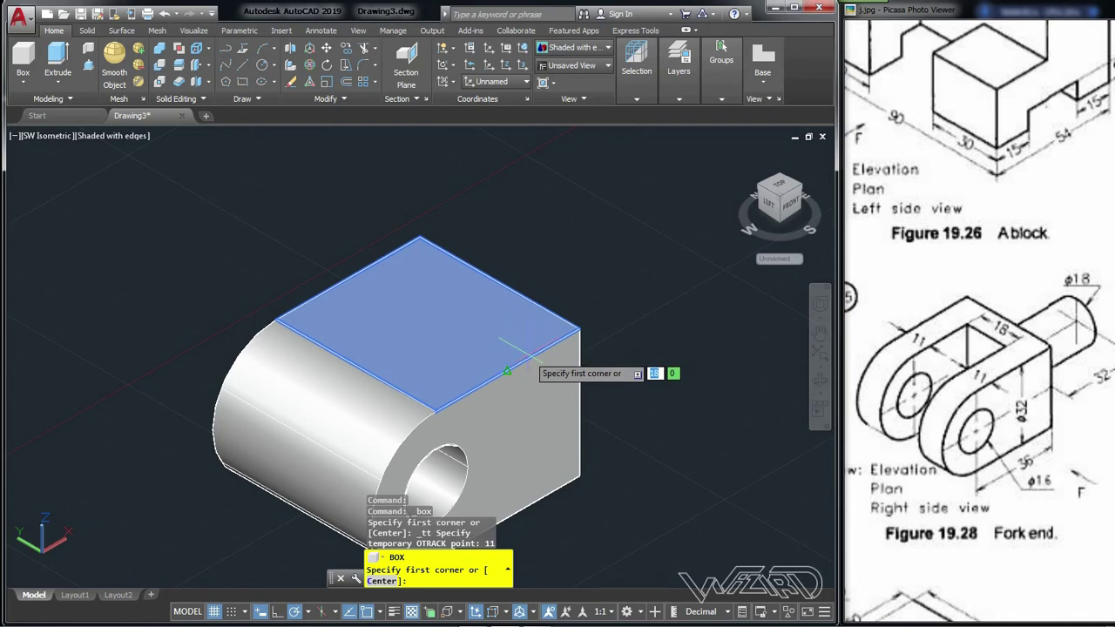
pyautogui.press('Escape')
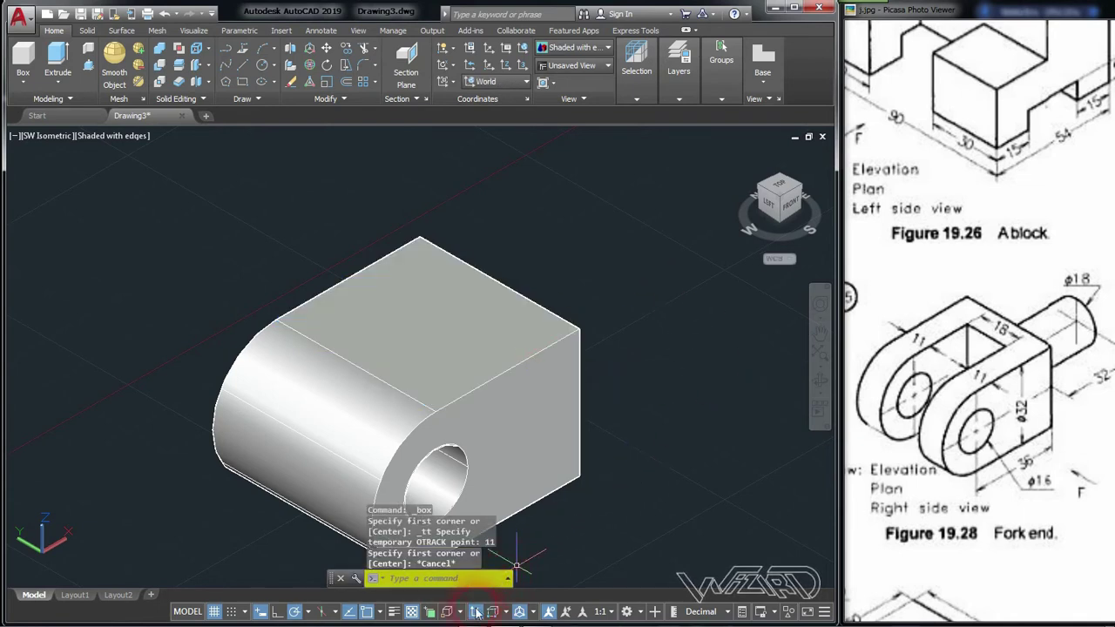
# Step: Turn off Dynamic UCS and draw an 18-long slot box offset 11 from the block corner
pyautogui.click(476, 611)
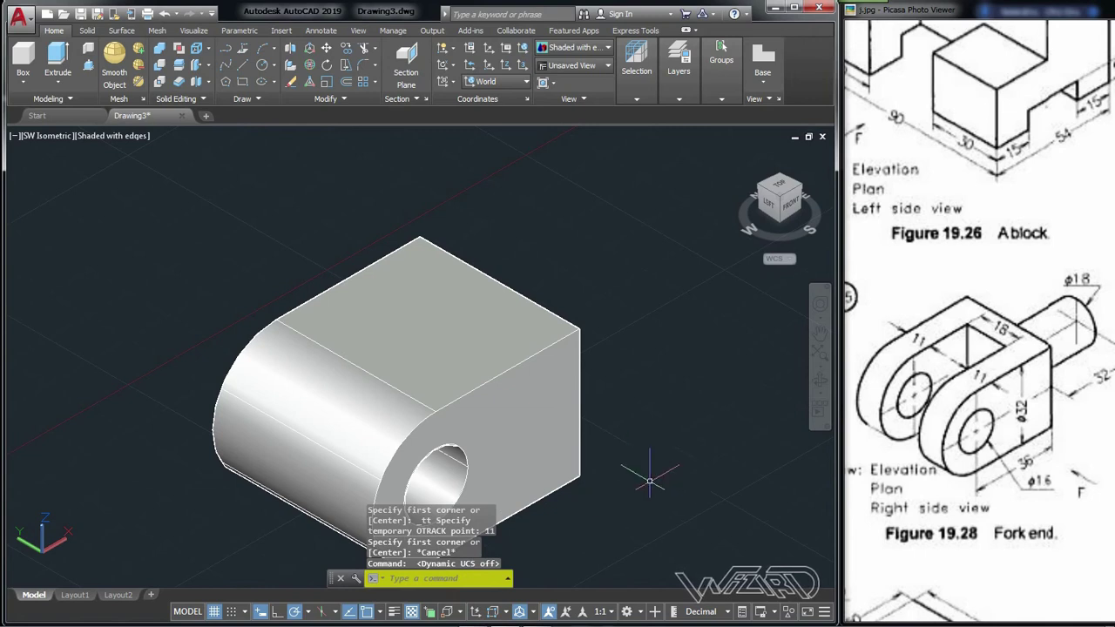
pyautogui.click(23, 59)
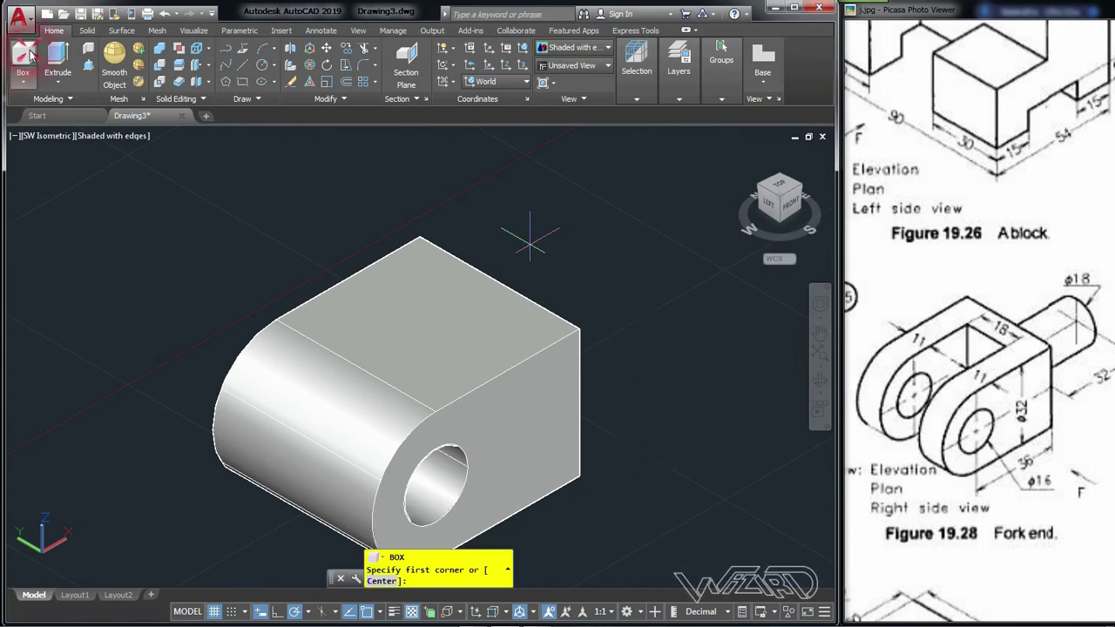
pyautogui.keyDown('shift'); pyautogui.rightClick(611, 243); pyautogui.keyUp('shift')
pyautogui.click(660, 246)
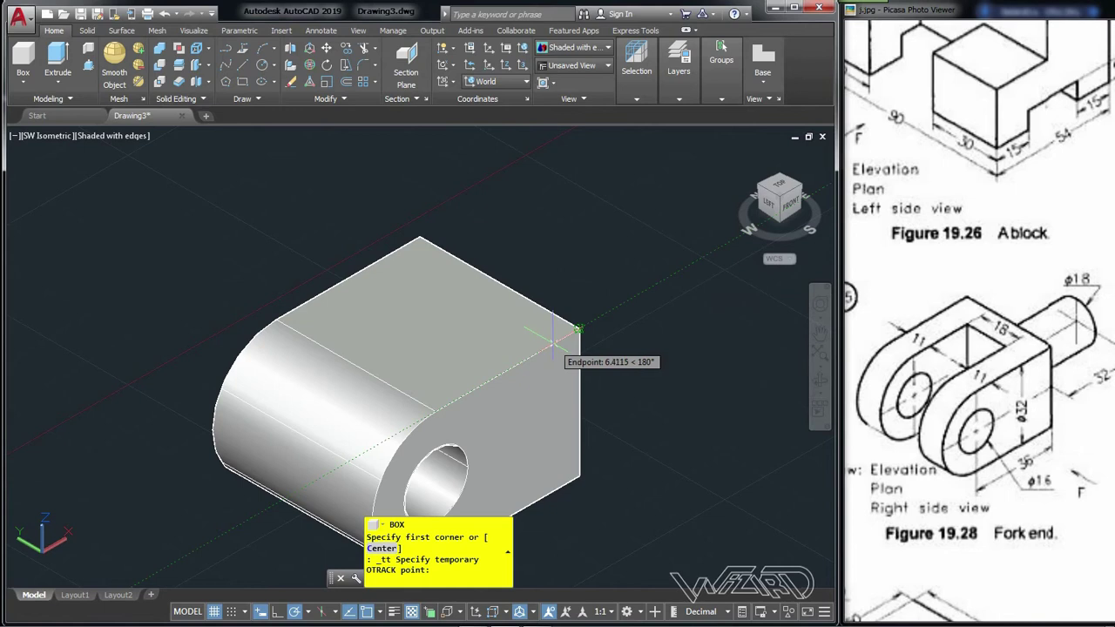
pyautogui.write('1')
pyautogui.press('Return')
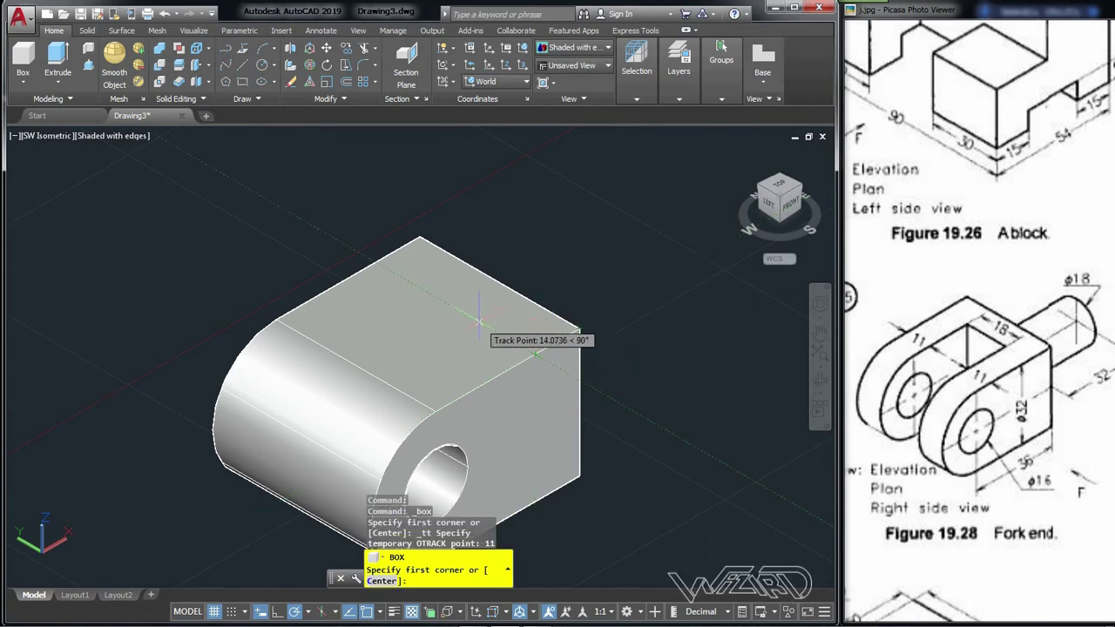
pyautogui.write('11')
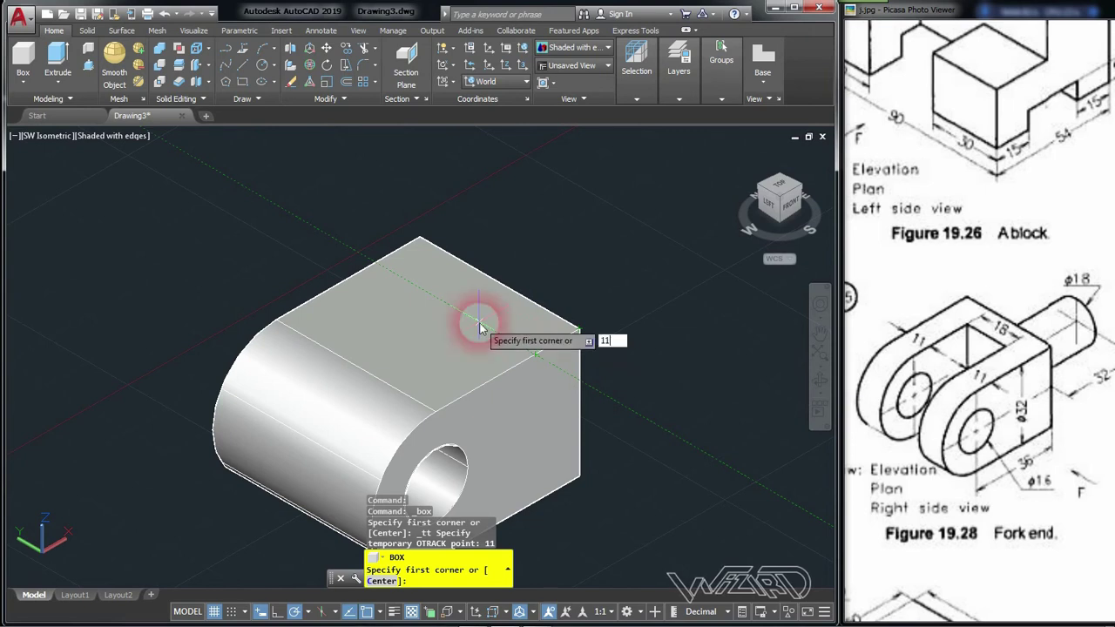
pyautogui.press('Return')
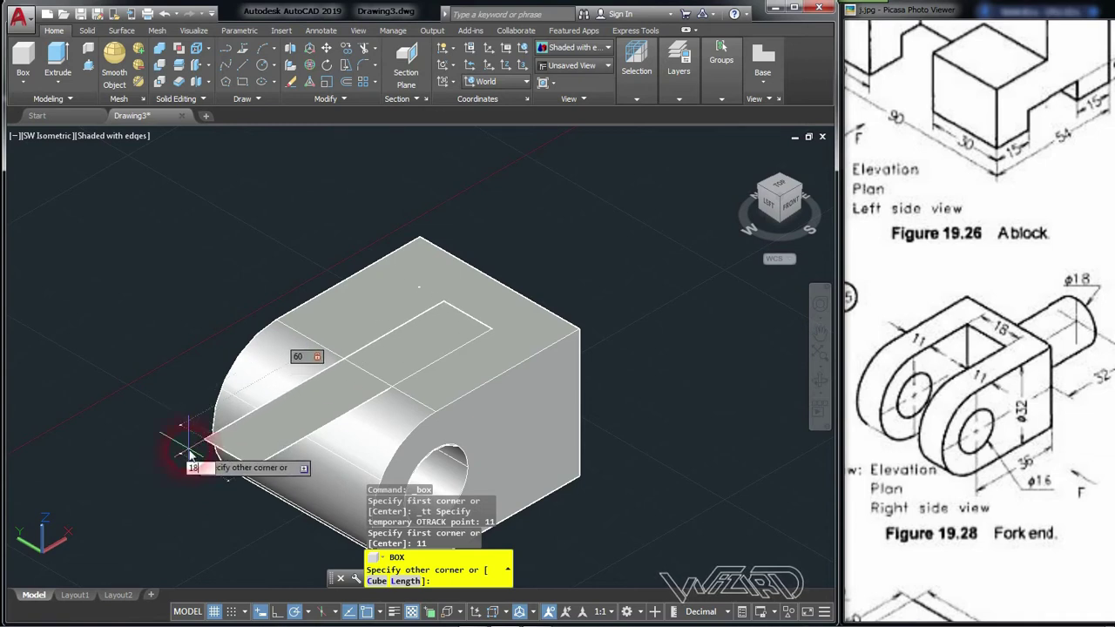
pyautogui.press('Return')
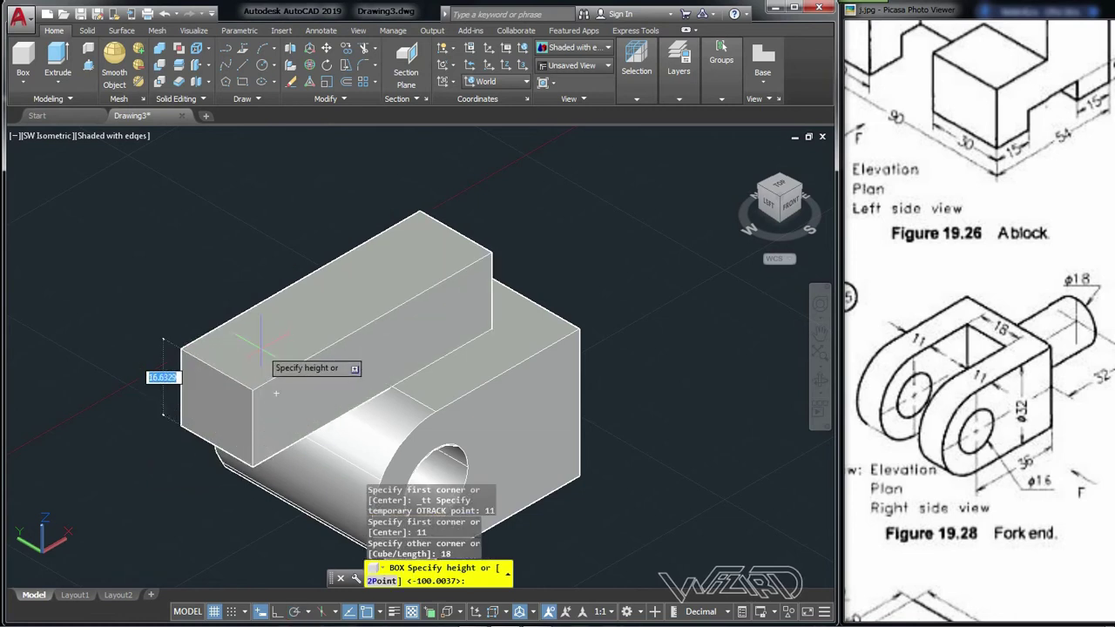
pyautogui.scroll(-2, 270, 376)
pyautogui.press('Escape')
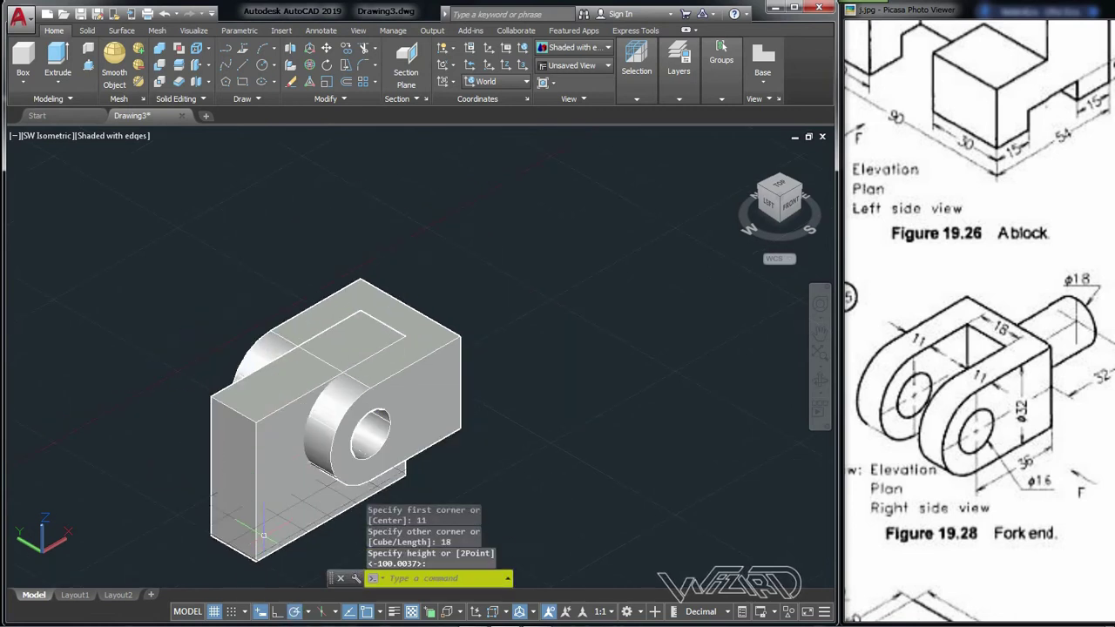
# Step: Subtract the 18-wide front box from the block to cut the fork slot, then orbit
pyautogui.click(159, 73)
pyautogui.click(433, 323)
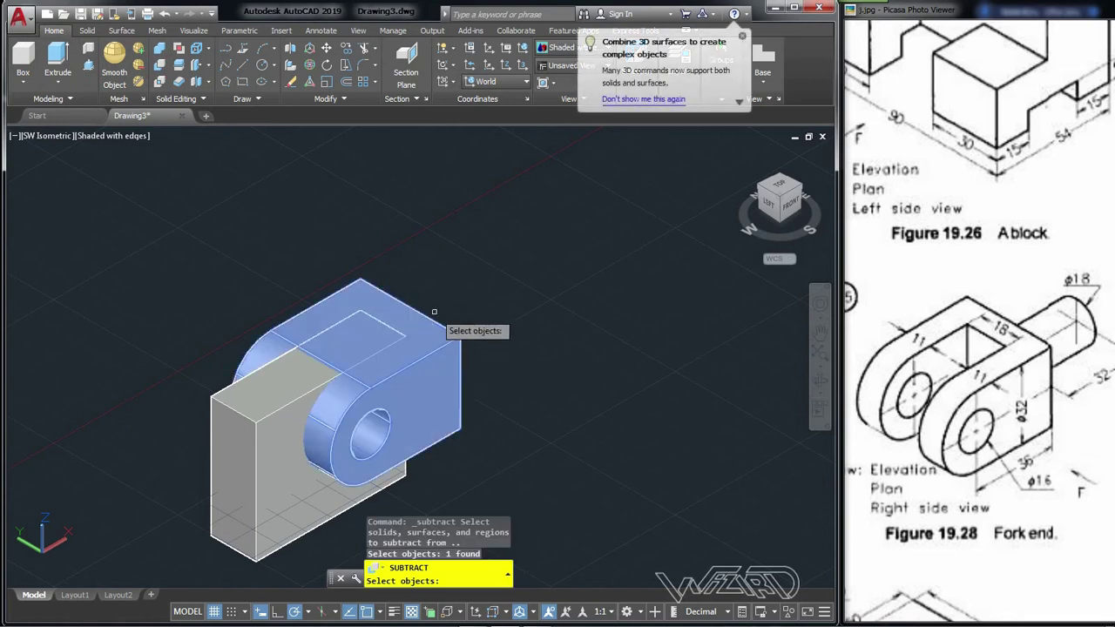
pyautogui.press('Return')
pyautogui.click(218, 481)
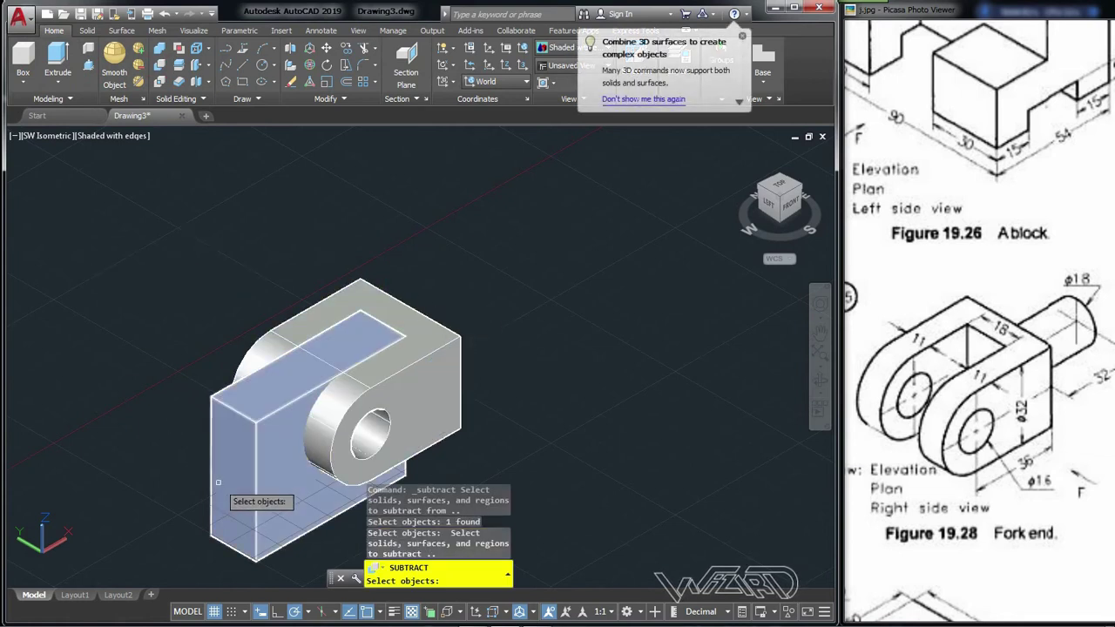
pyautogui.press('Return')
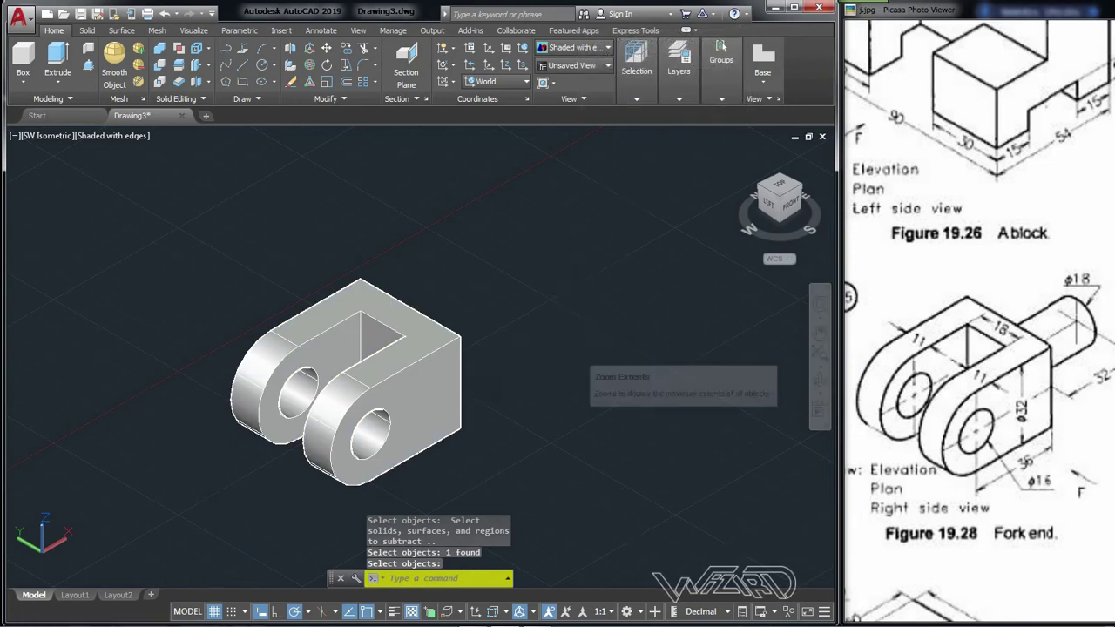
pyautogui.keyDown('shift'); pyautogui.moveTo(506, 364); pyautogui.dragTo(438, 348, button='middle'); pyautogui.keyUp('shift')
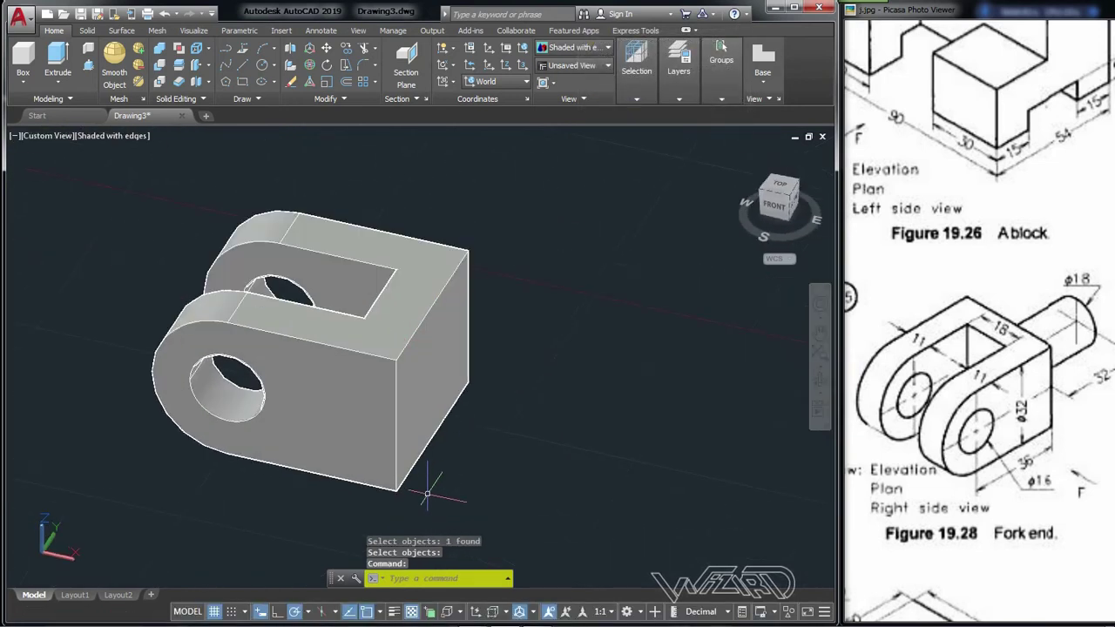
# Step: Turn on Dynamic UCS and draw a radius 9, 32-long shaft centred on the back face
pyautogui.click(476, 613)
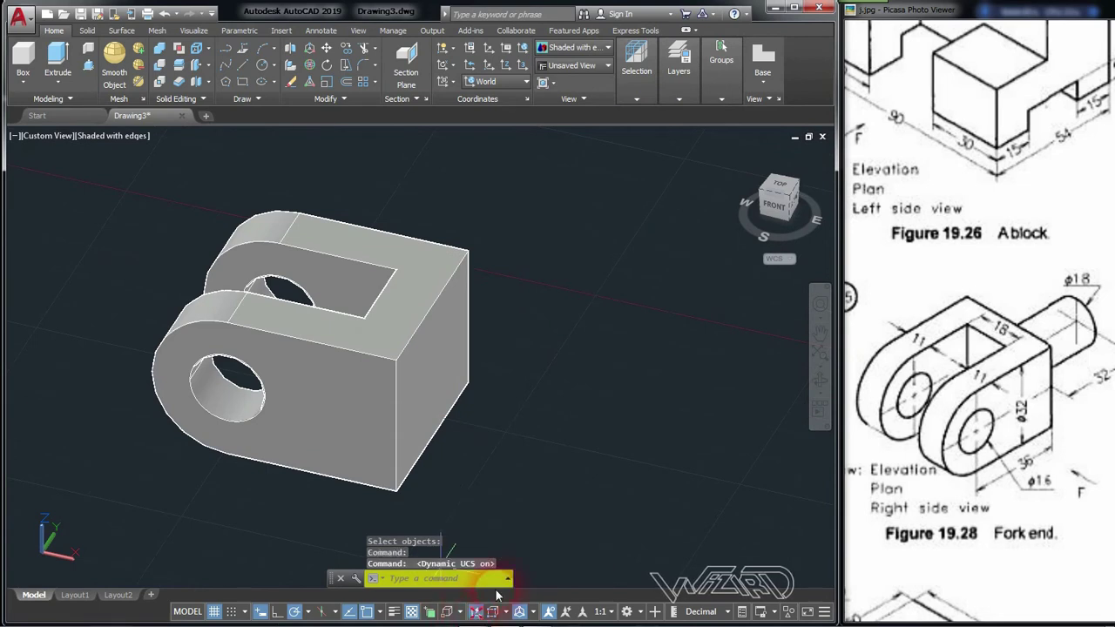
pyautogui.click(24, 82)
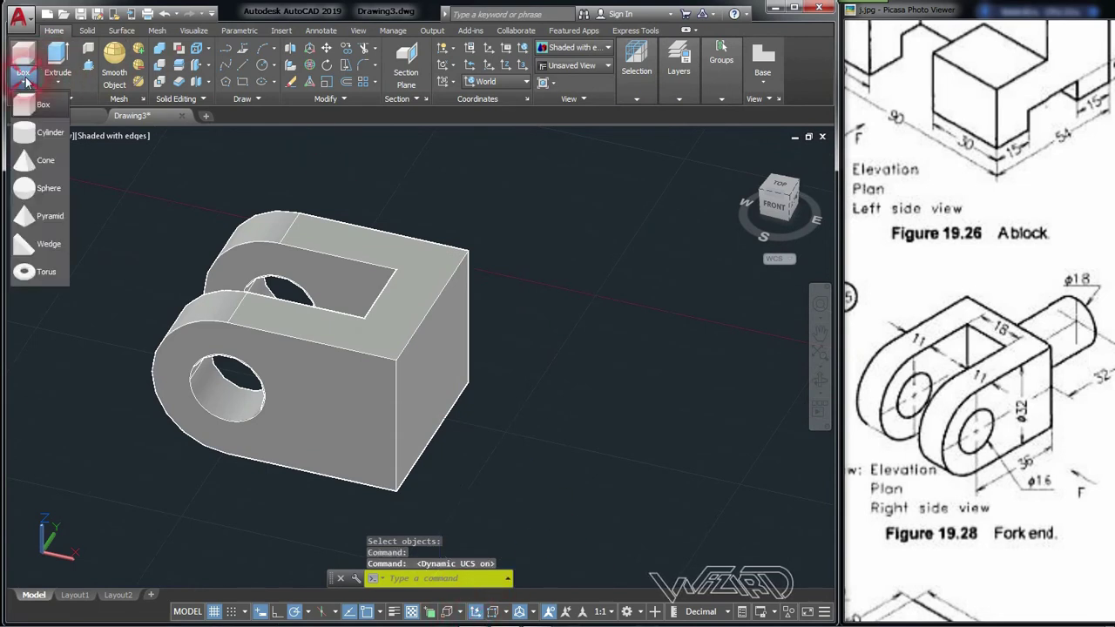
pyautogui.click(35, 130)
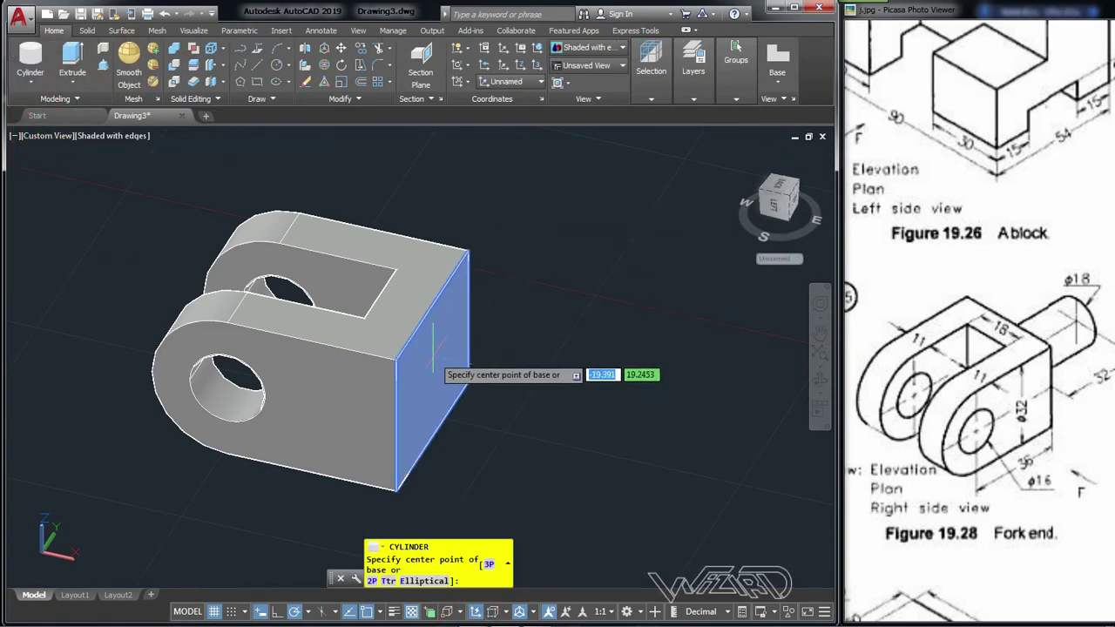
pyautogui.scroll(3, 433, 357)
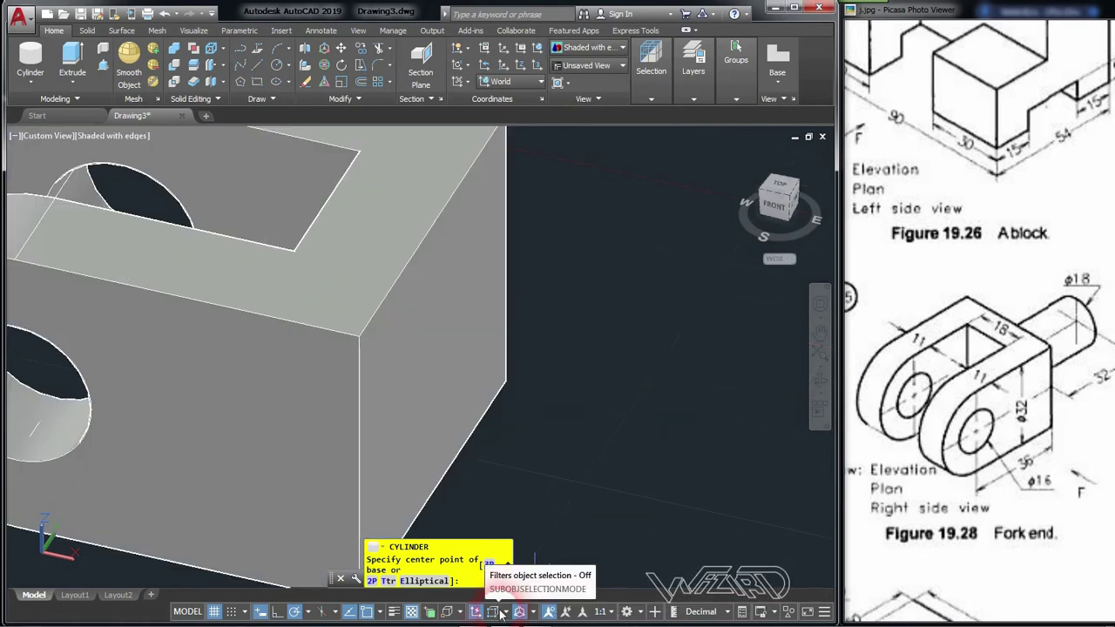
pyautogui.scroll(-5, 444, 322)
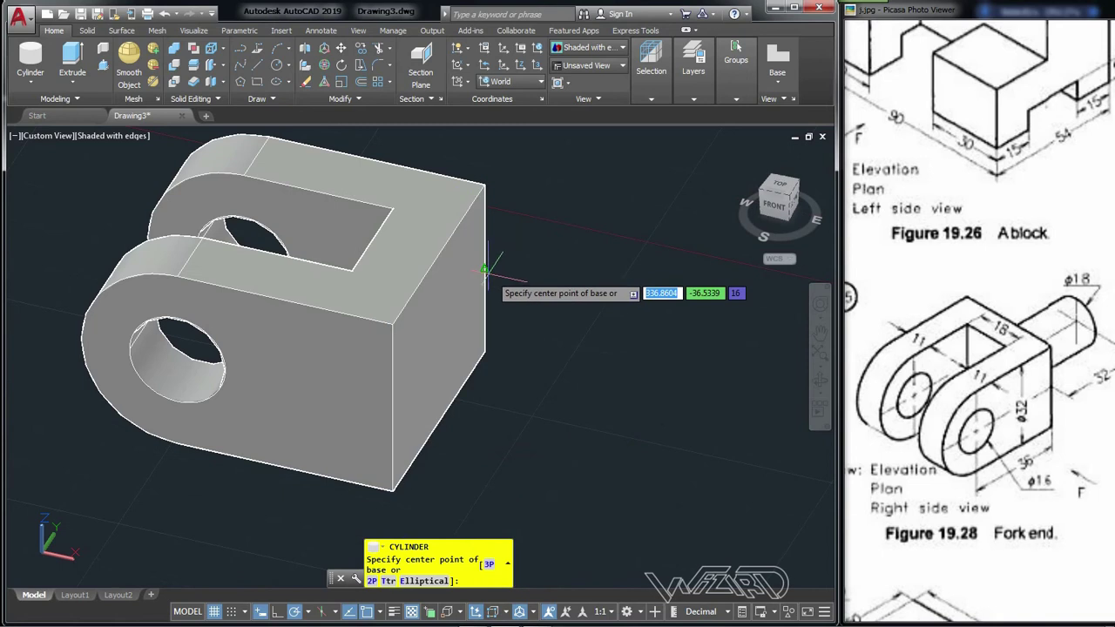
pyautogui.keyDown('shift'); pyautogui.rightClick(439, 325); pyautogui.keyUp('shift')
pyautogui.moveTo(479, 349)
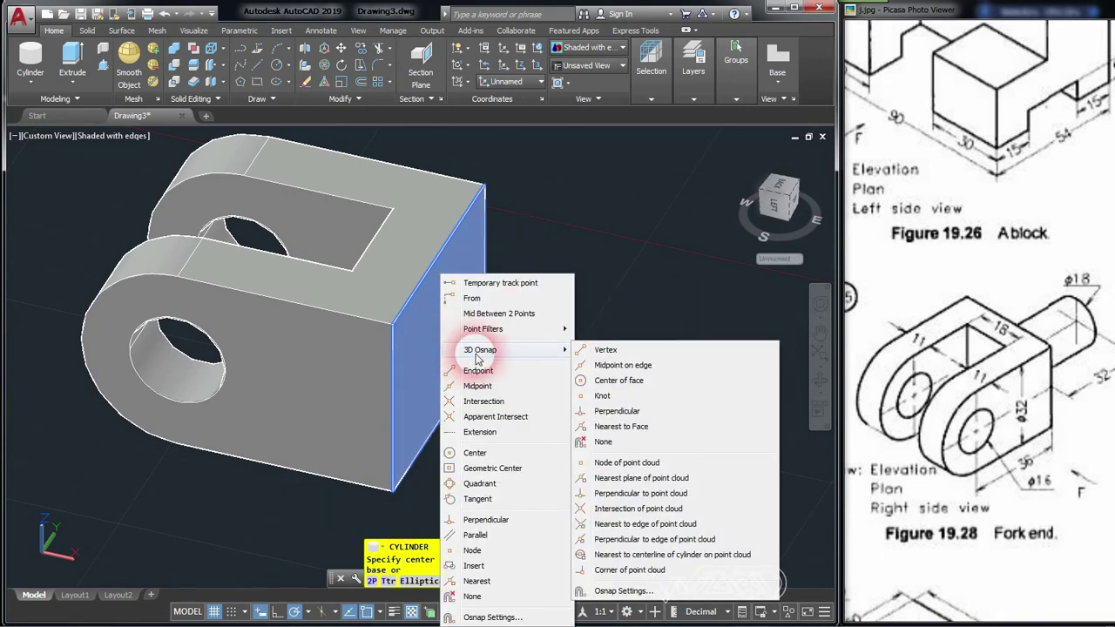
pyautogui.click(610, 380)
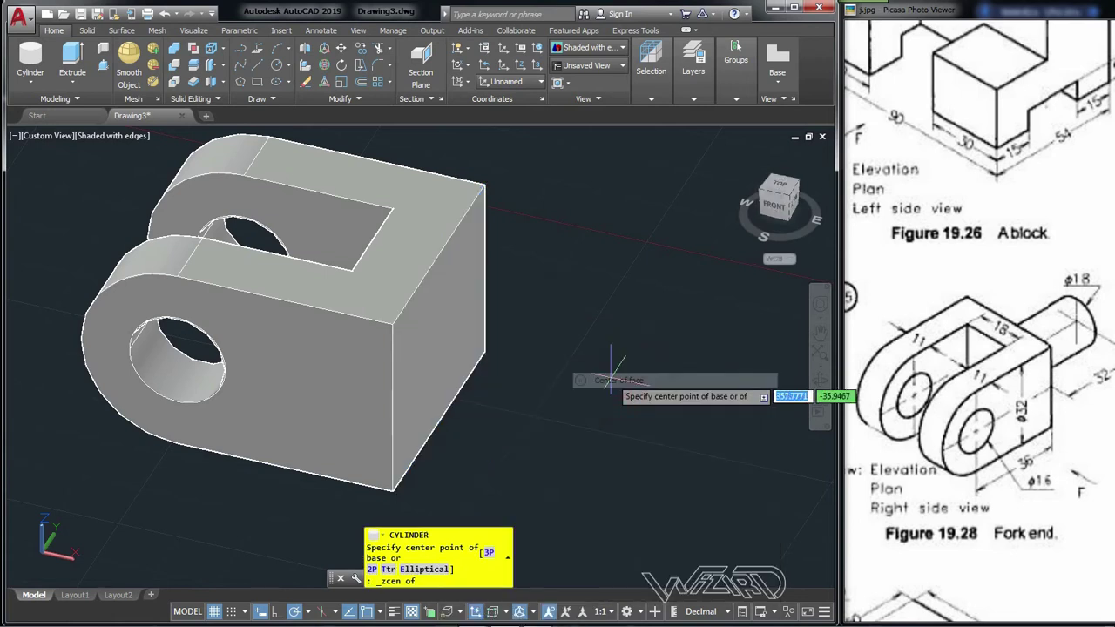
pyautogui.click(438, 335)
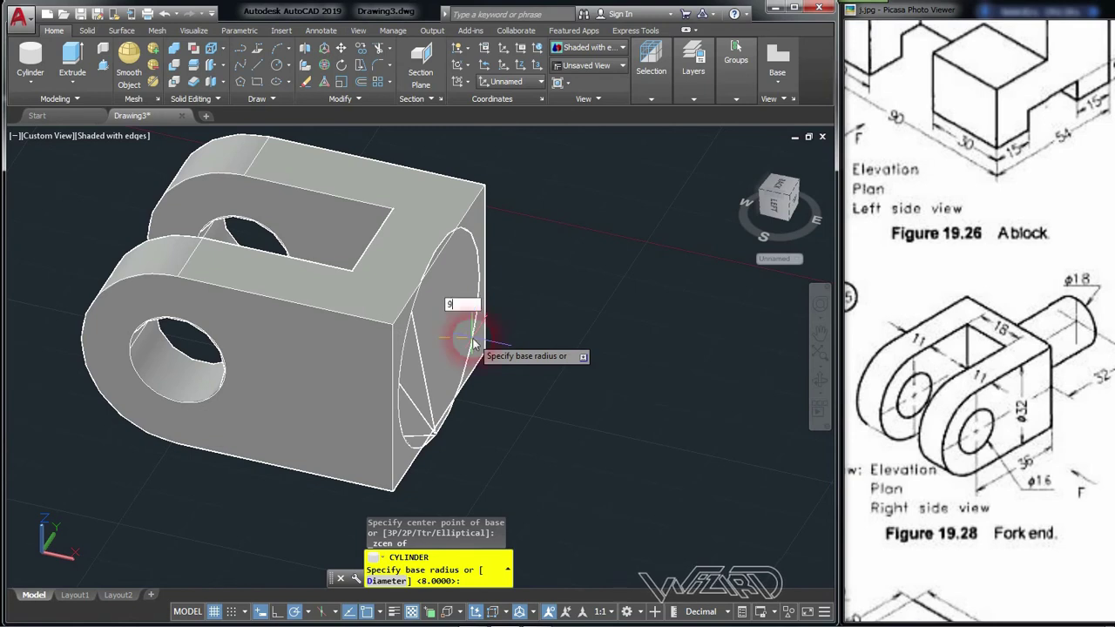
pyautogui.press('Return')
pyautogui.write('32')
pyautogui.press('Return')
# Step: Orbit and zoom the view to inspect the new shaft
pyautogui.scroll(-2, 464, 379)
pyautogui.moveTo(464, 378)
pyautogui.keyDown('shift'); pyautogui.mouseDown(button='middle')
pyautogui.moveTo(610, 383)
pyautogui.moveTo(446, 350)
pyautogui.mouseUp(button='middle'); pyautogui.keyUp('shift')
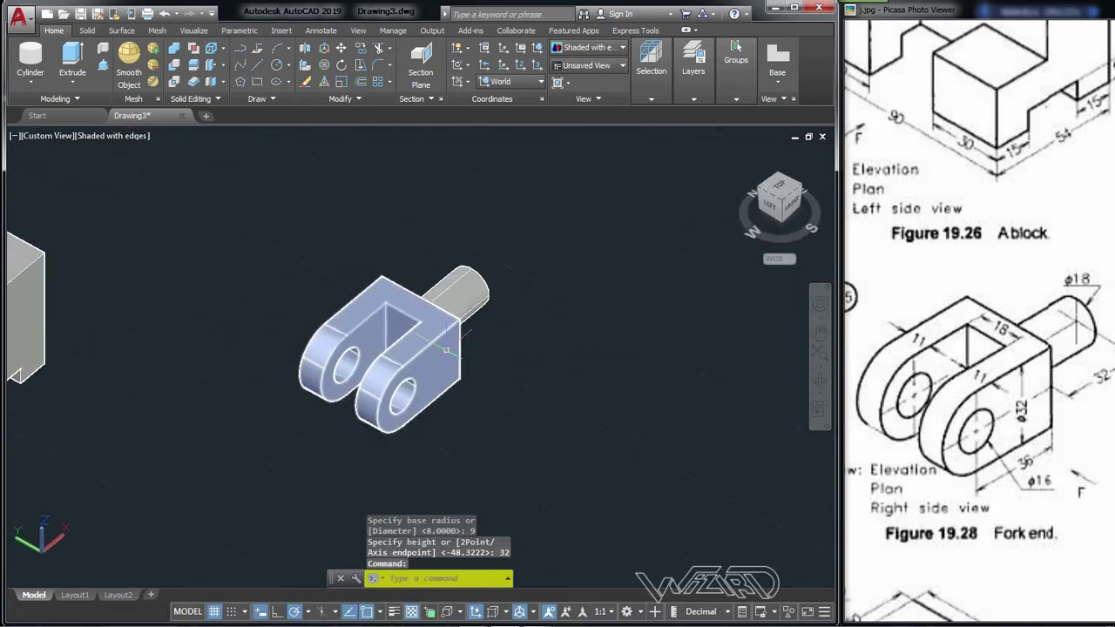
pyautogui.scroll(2, 483, 360)
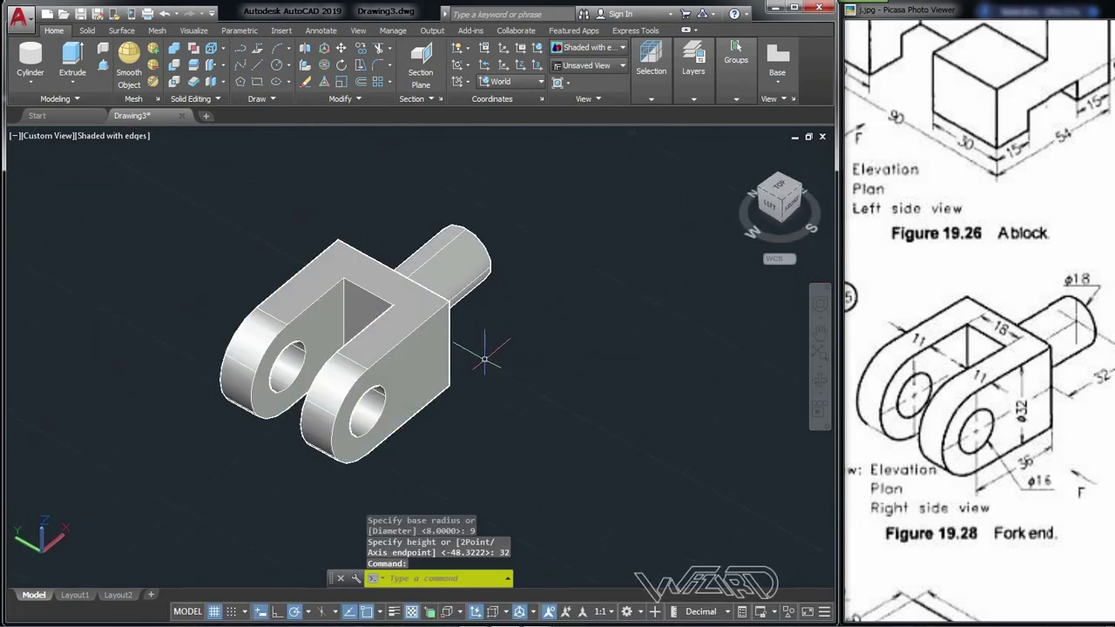
pyautogui.scroll(-2, 539, 309)
pyautogui.scroll(-2, 580, 321)
pyautogui.scroll(1, 580, 320)
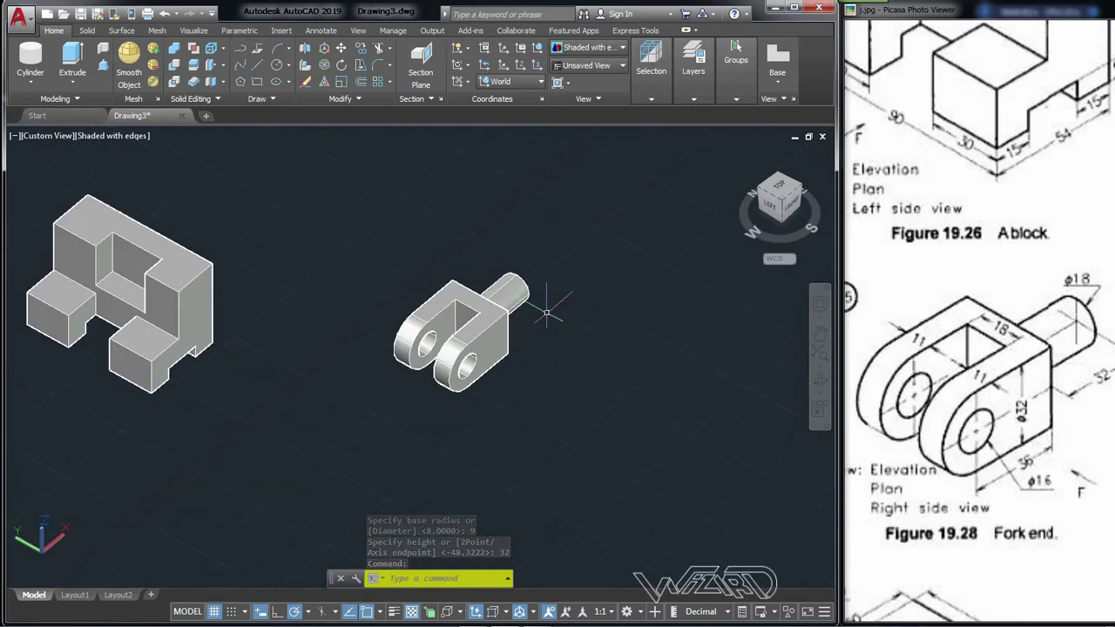
pyautogui.scroll(1, 539, 308)
pyautogui.scroll(1, 537, 298)
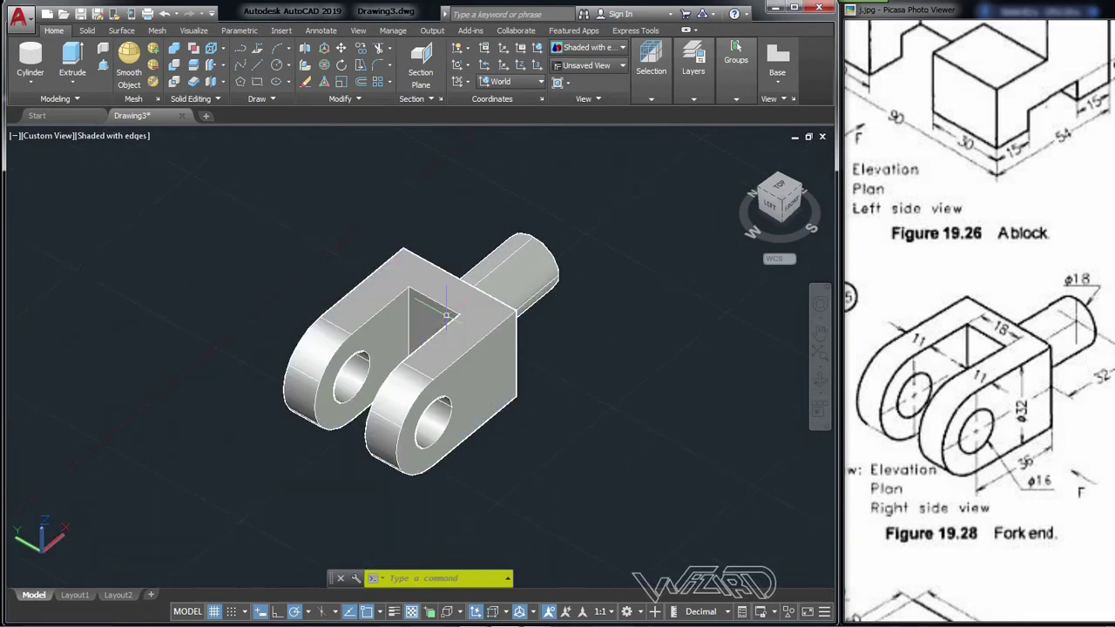
pyautogui.click(910, 324)
# Step: Zoom out the reference image and bring Figure 19.29 into view
pyautogui.click(1045, 614)
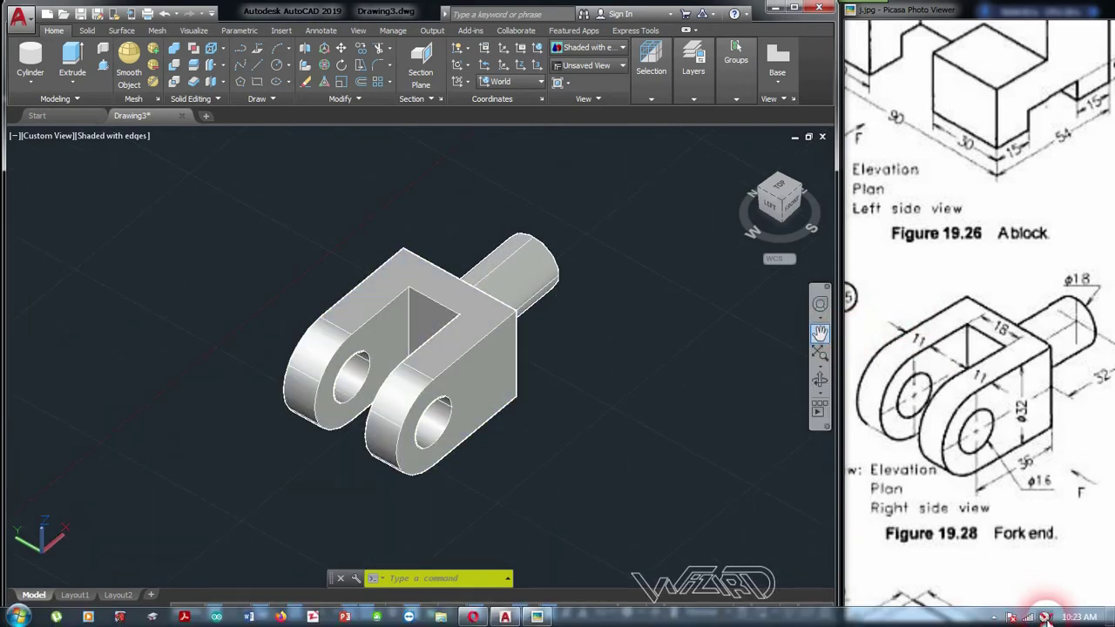
pyautogui.click(1057, 538)
pyautogui.click(1021, 440)
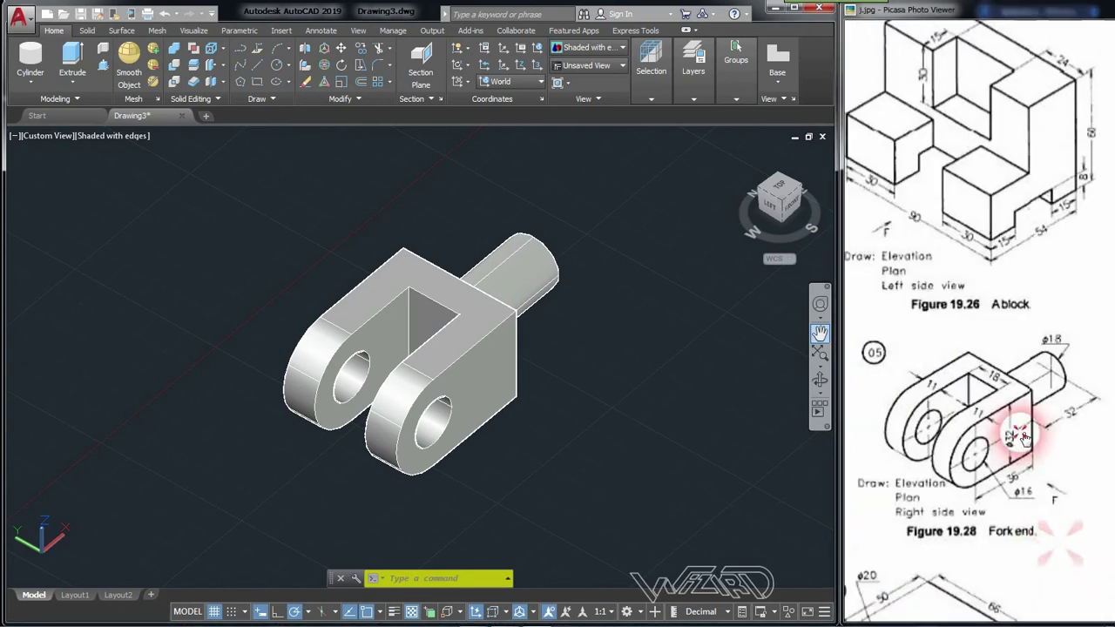
pyautogui.moveTo(1028, 440)
pyautogui.mouseDown()
pyautogui.moveTo(923, 389)
pyautogui.moveTo(882, 354)
pyautogui.mouseUp()
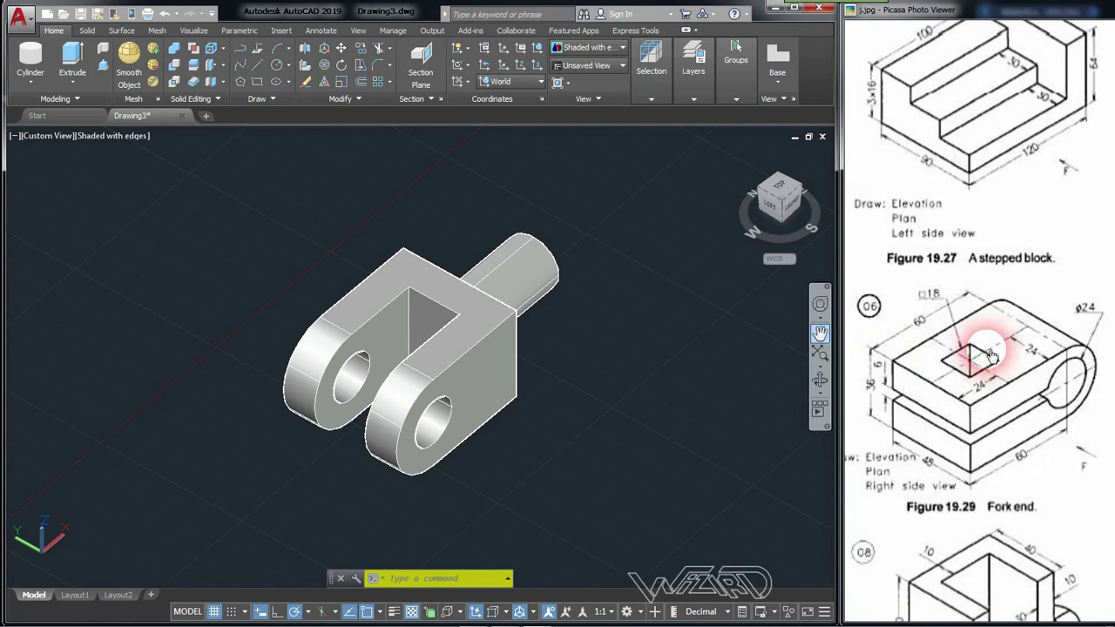
pyautogui.click(631, 352)
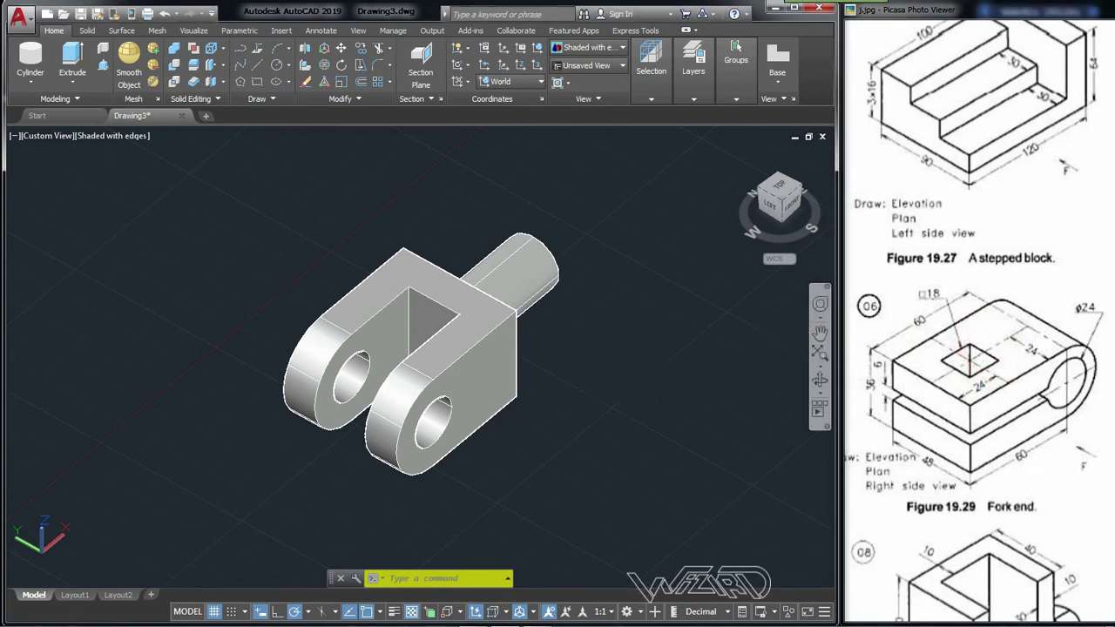
# Step: Pan the fork end model off to the left to free drawing space for a new box
pyautogui.click(818, 336)
pyautogui.moveTo(633, 386)
pyautogui.mouseDown()
pyautogui.moveTo(412, 391)
pyautogui.moveTo(399, 354)
pyautogui.mouseUp()
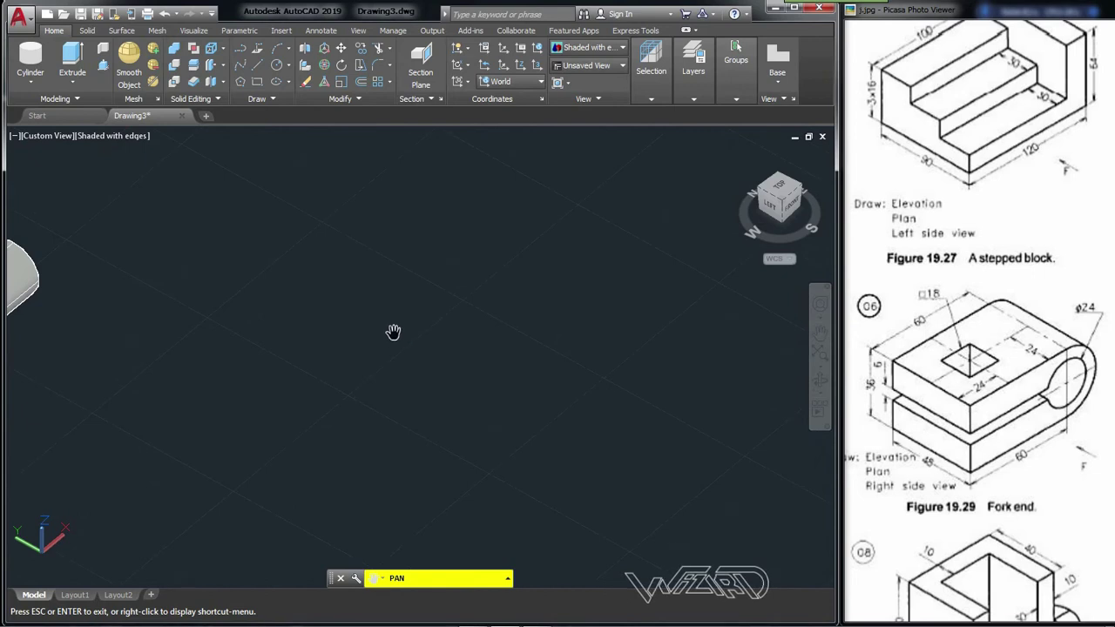
pyautogui.press('Escape')
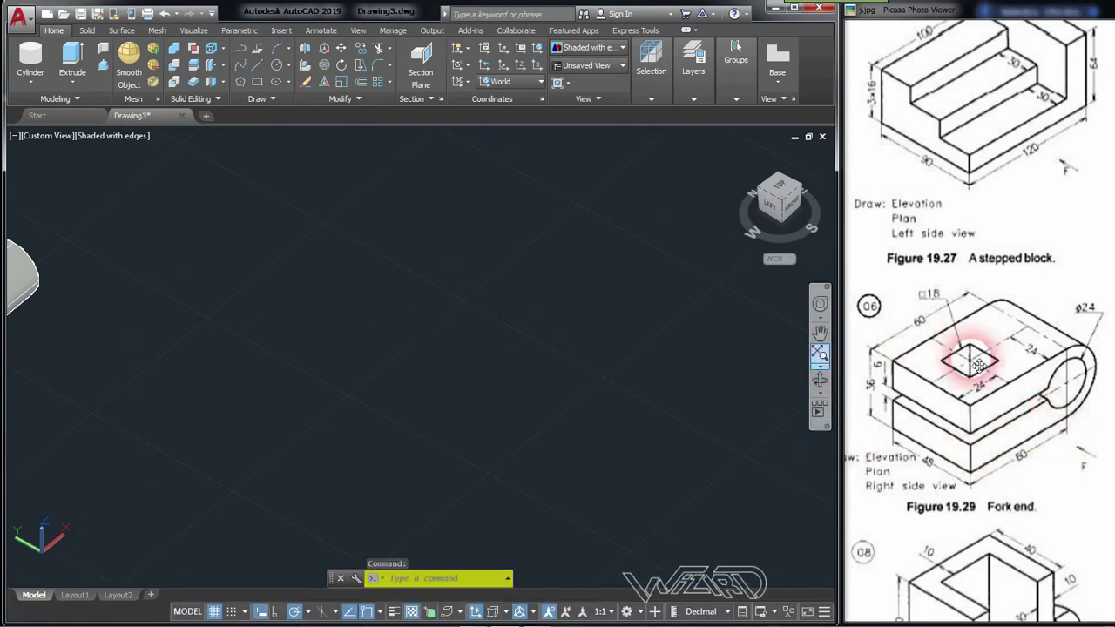
pyautogui.click(31, 80)
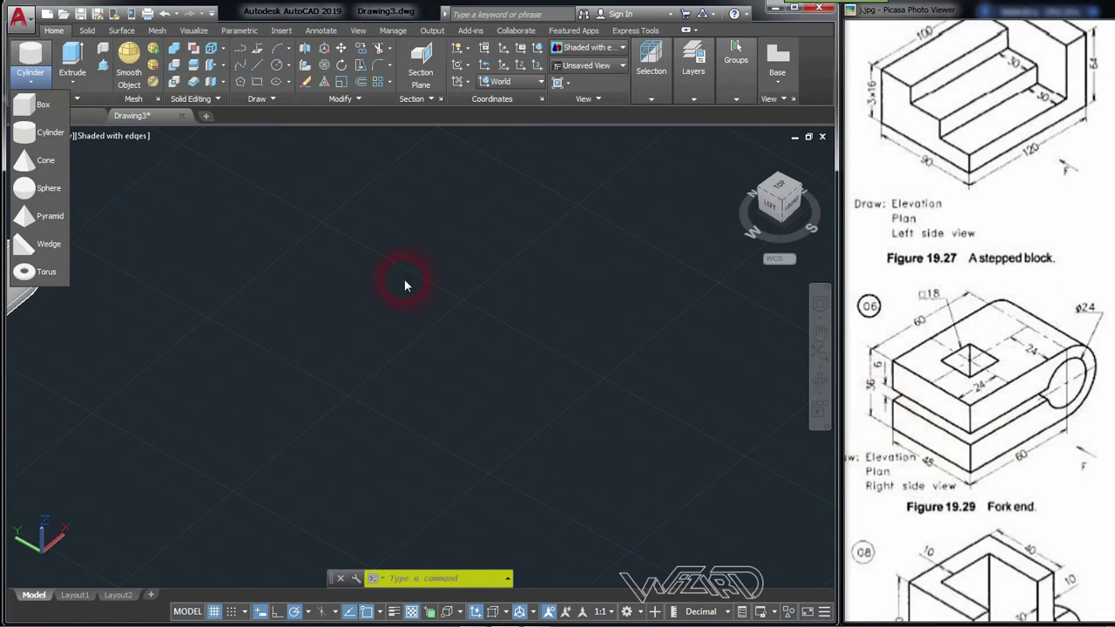
pyautogui.click(38, 104)
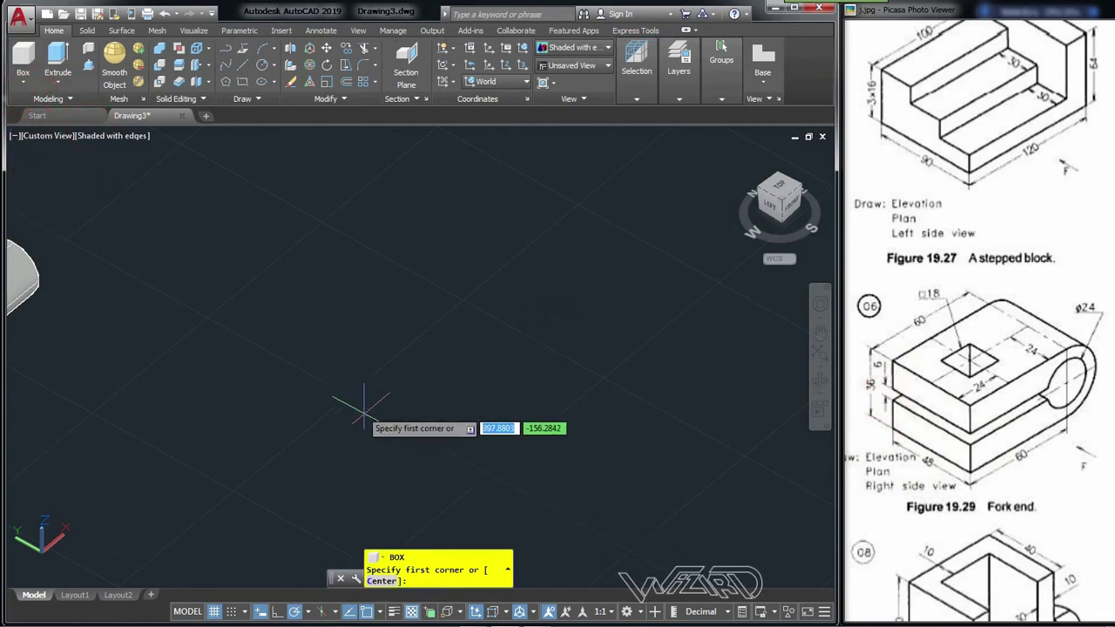
# Step: Create a 60 × 48 × 36 box solid in empty space beside the fork end
pyautogui.click(383, 393)
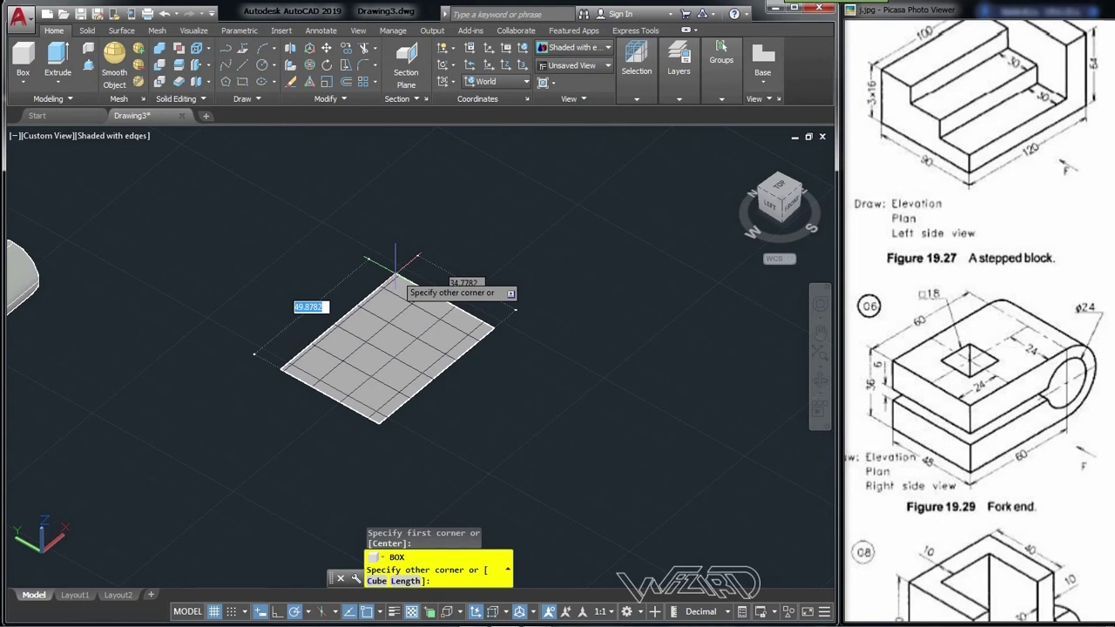
pyautogui.write('60')
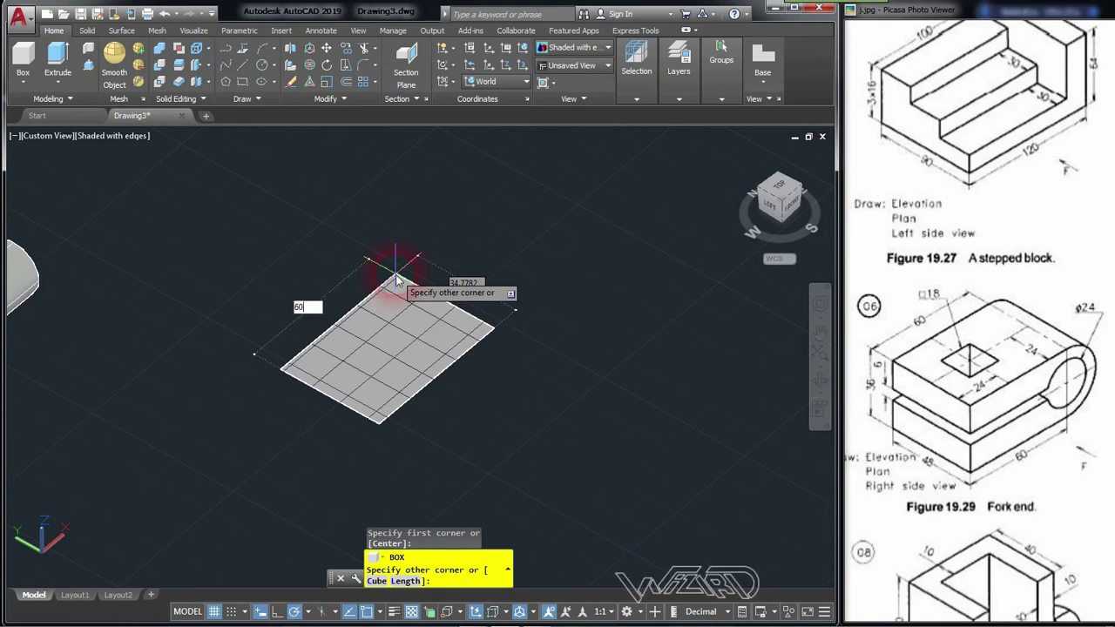
pyautogui.press('Tab')
pyautogui.write('48')
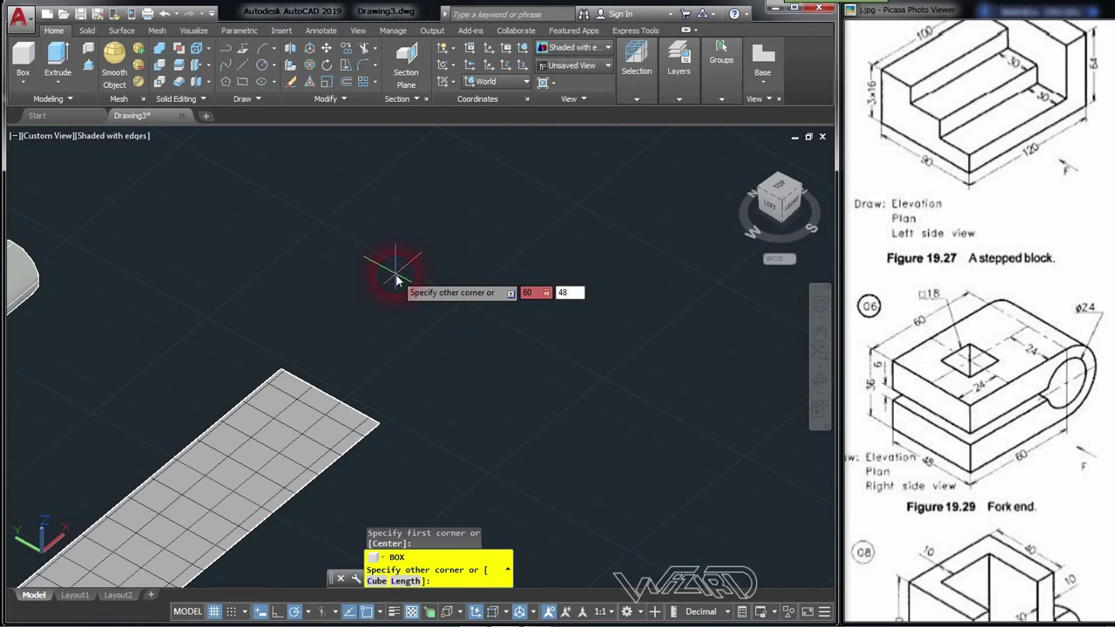
pyautogui.press('Tab')
pyautogui.write('36')
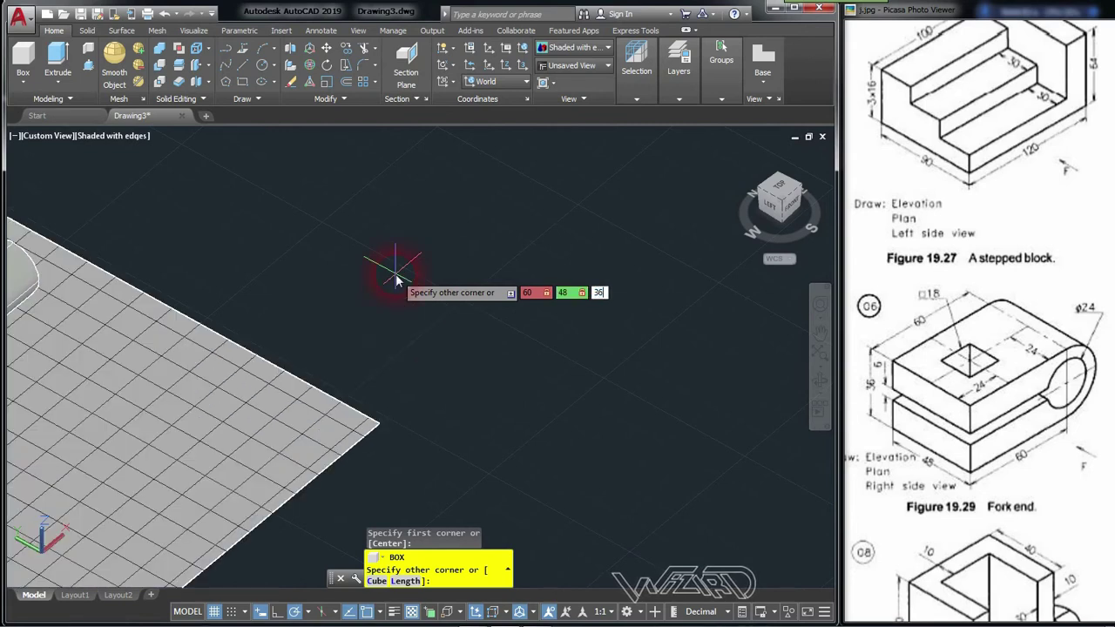
pyautogui.press('Return')
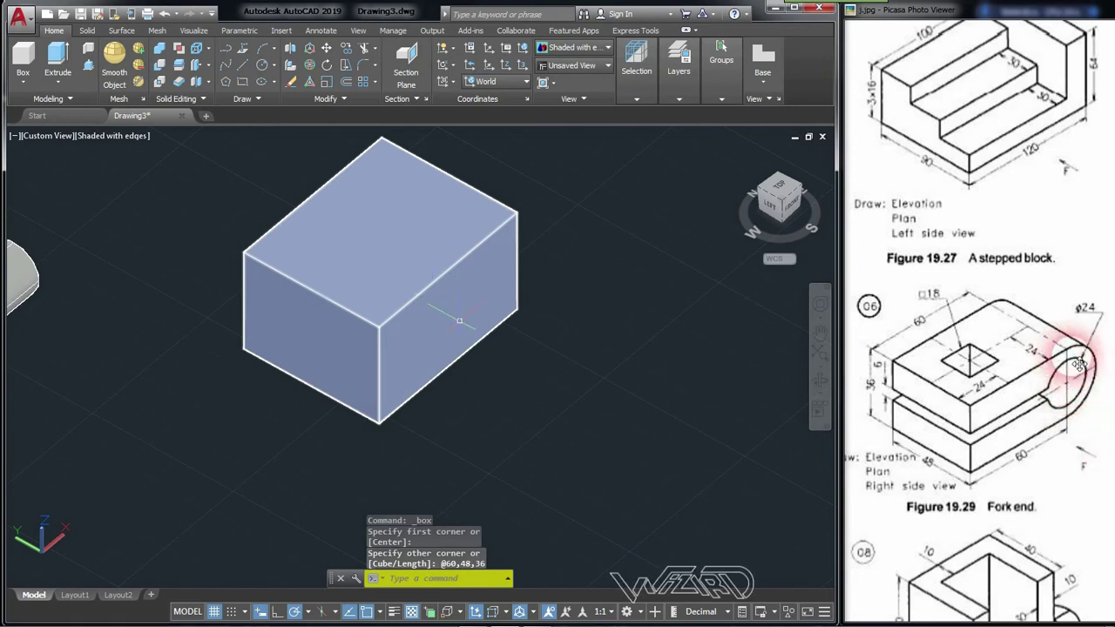
# Step: Turn off Dynamic UCS so new solids don't align to faces
pyautogui.click(476, 613)
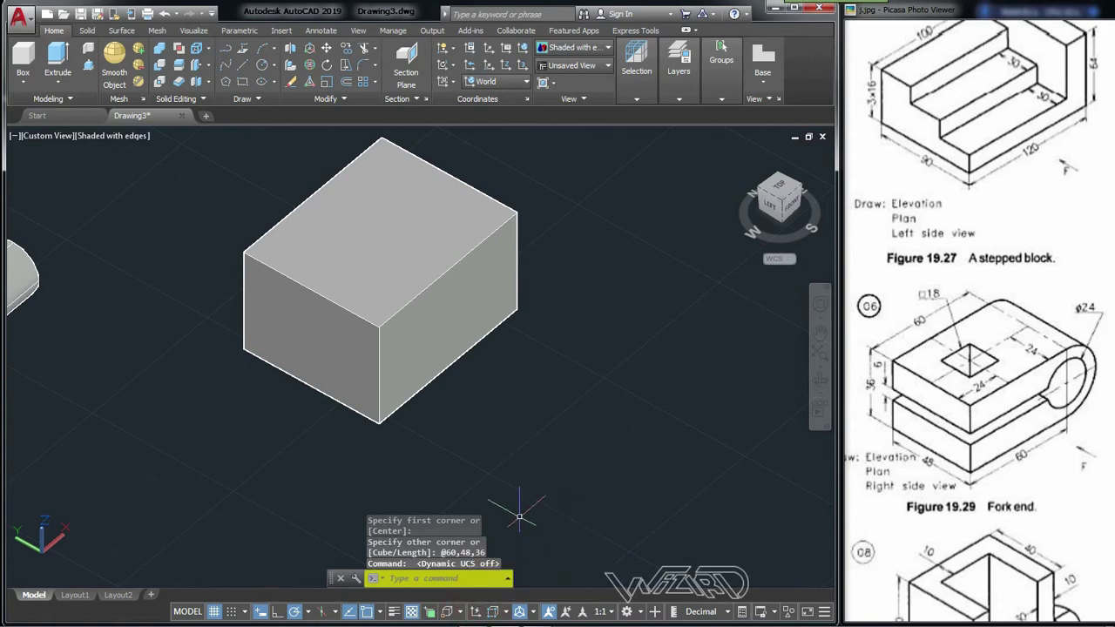
pyautogui.click(23, 80)
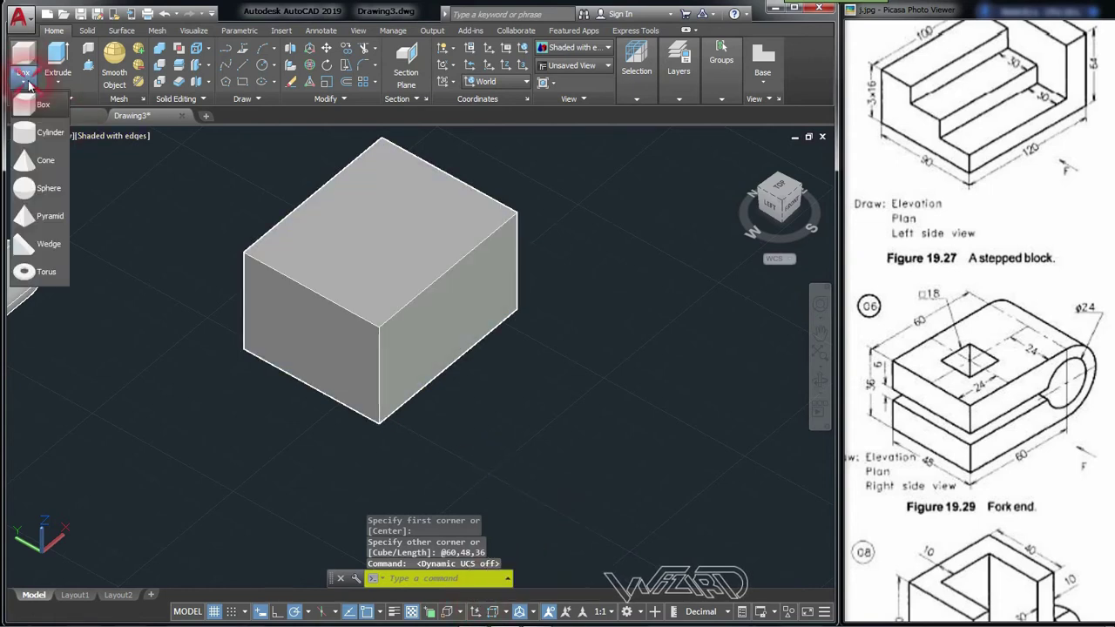
pyautogui.click(41, 136)
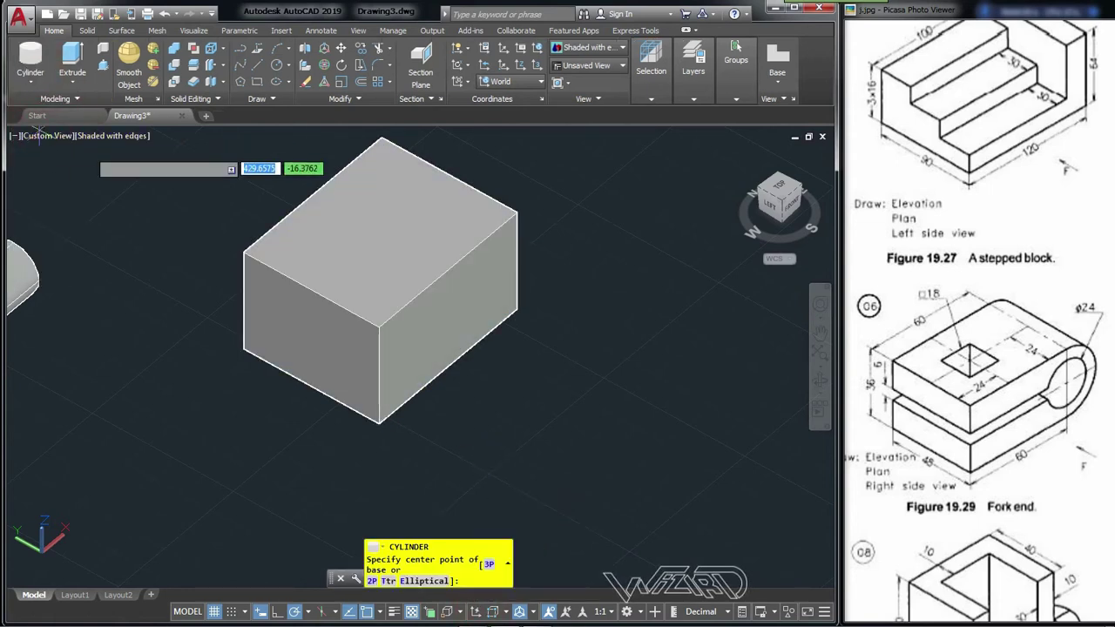
# Step: Add a cylinder centred on the box's end edge, radius reaching the corner, axis along the top edge
pyautogui.click(517, 259)
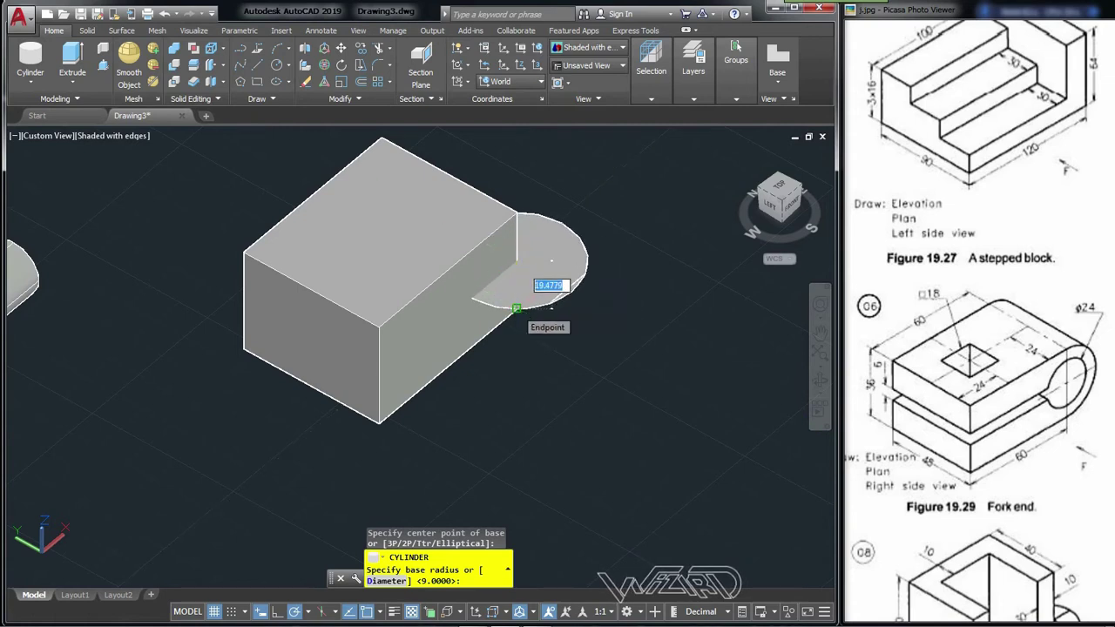
pyautogui.click(517, 309)
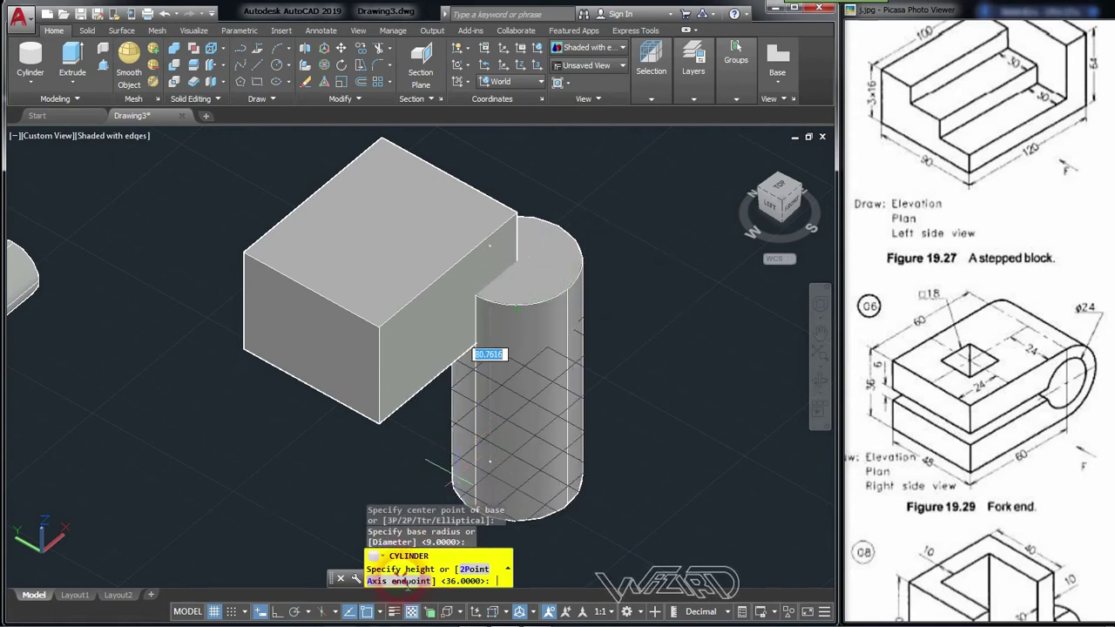
pyautogui.write('A')
pyautogui.press('Return')
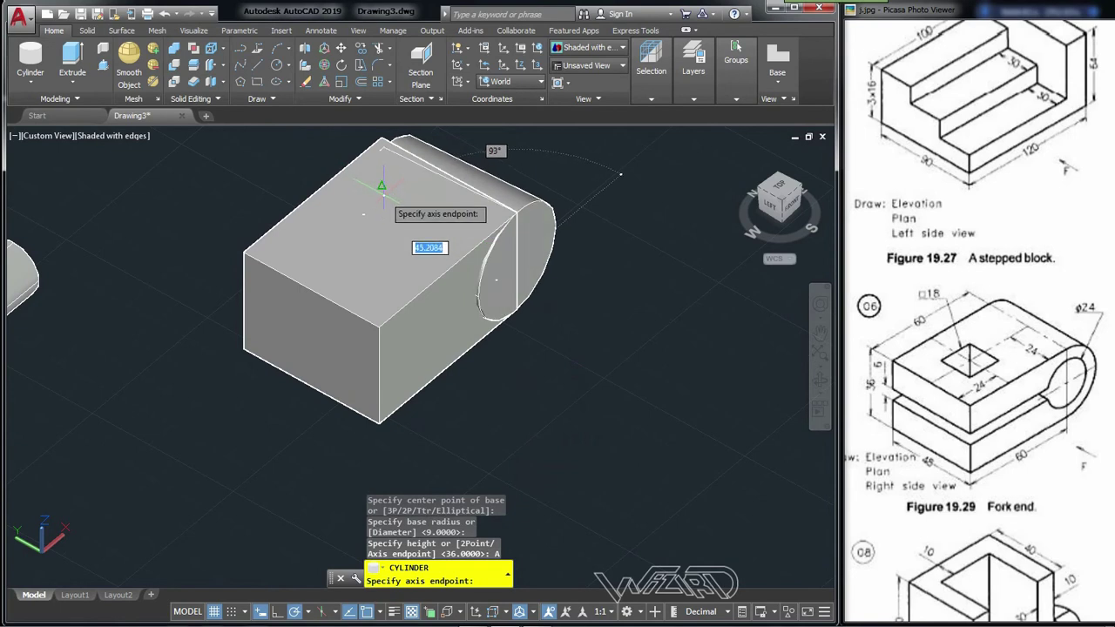
pyautogui.click(381, 186)
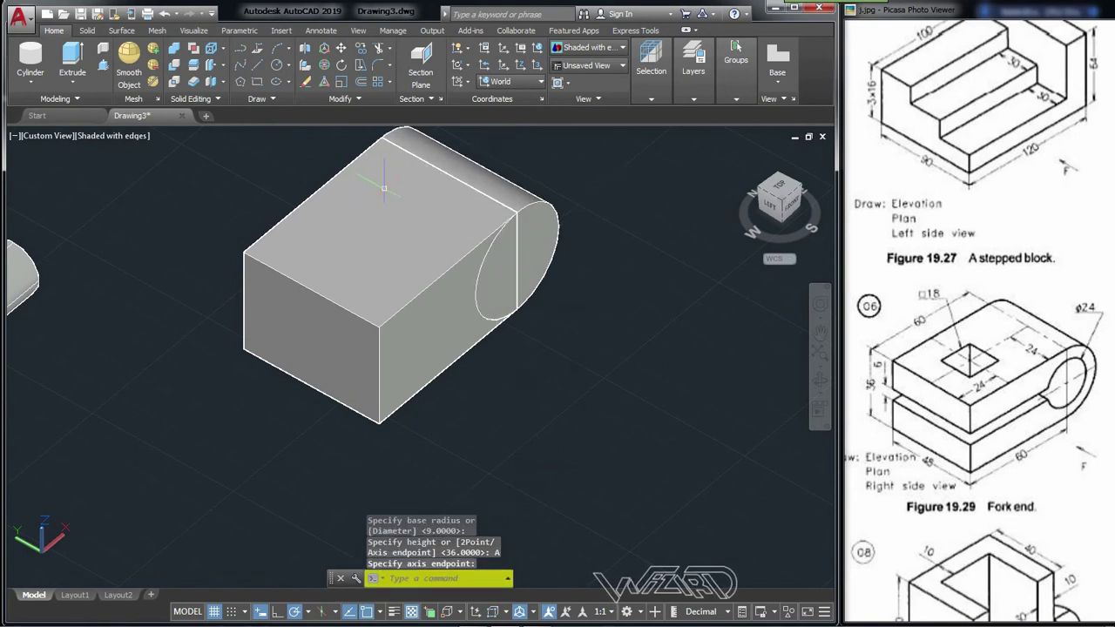
pyautogui.scroll(1, 589, 318)
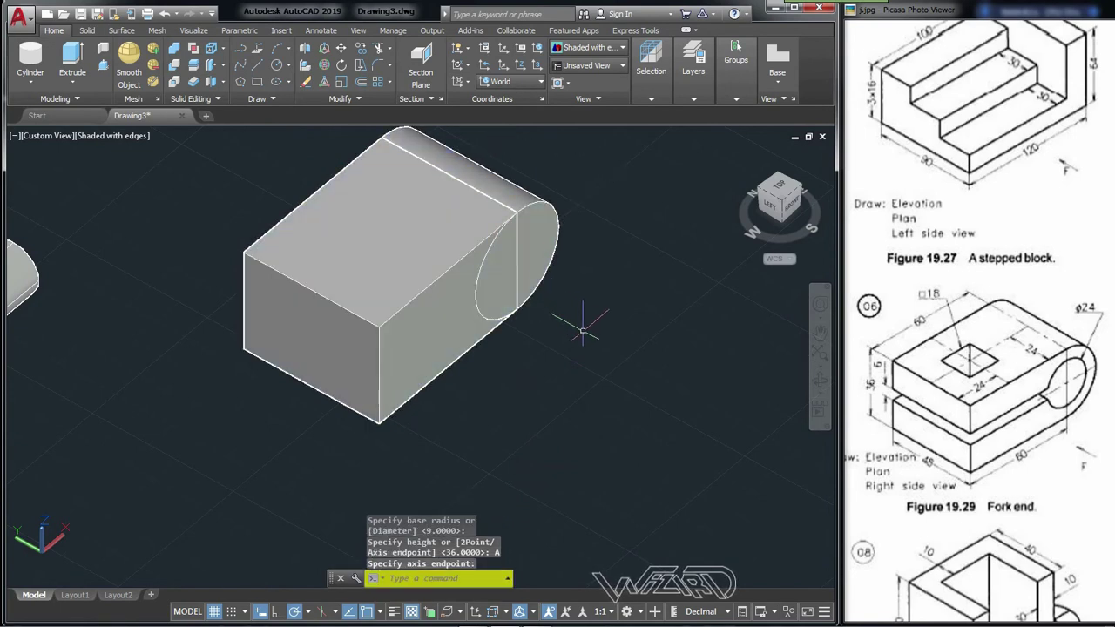
pyautogui.scroll(-2, 398, 340)
pyautogui.scroll(3, 448, 292)
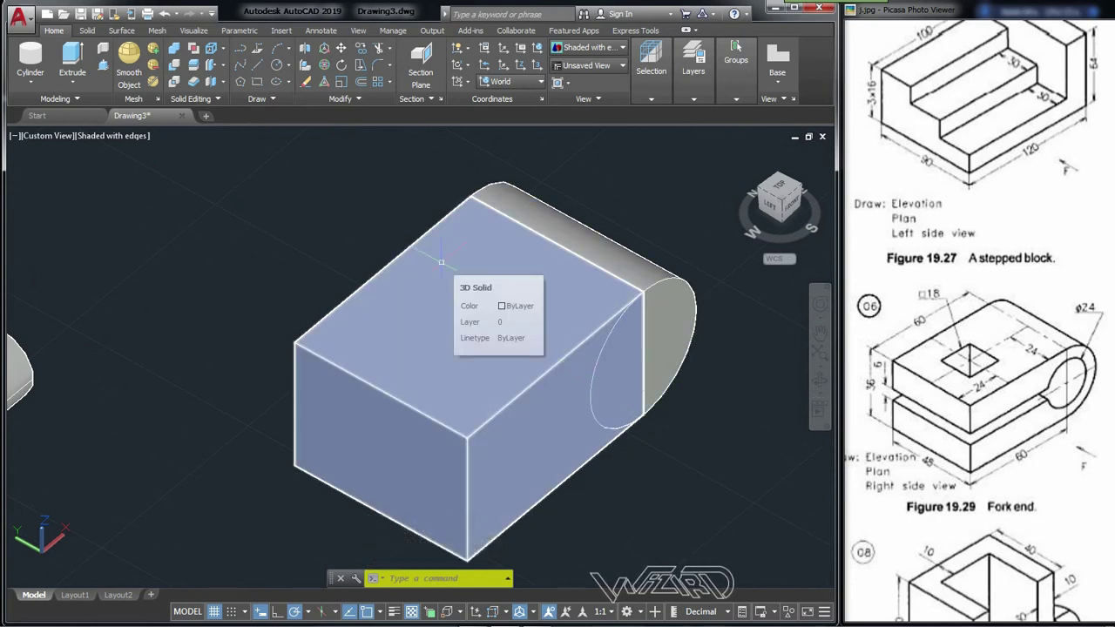
pyautogui.scroll(-2, 441, 261)
pyautogui.scroll(2, 485, 259)
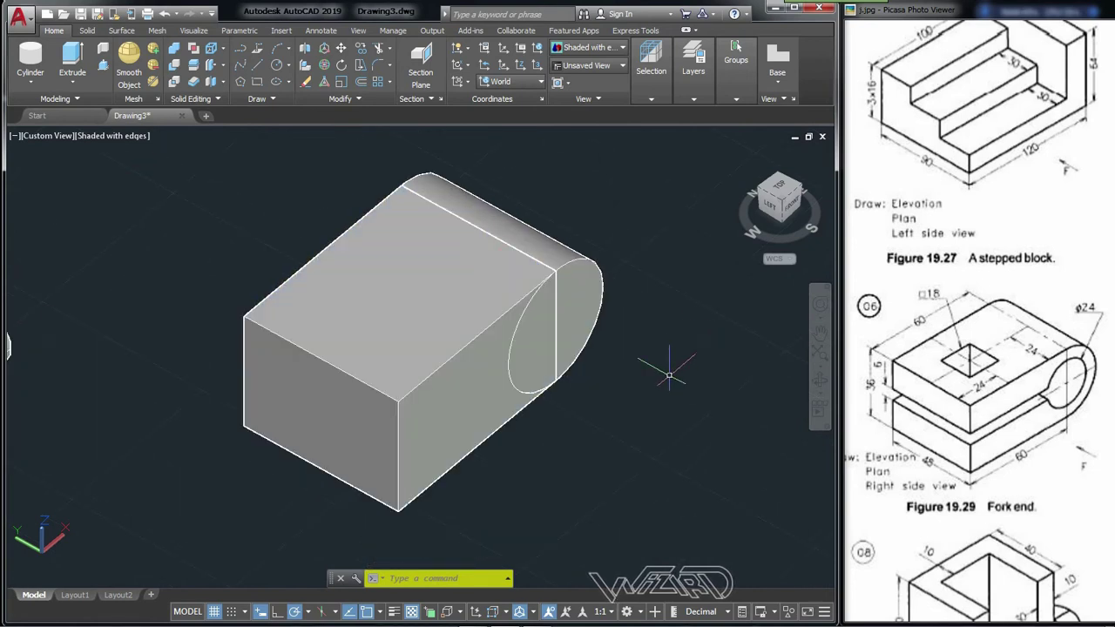
# Step: Union the box and cylinder into a single rounded-end solid
pyautogui.click(175, 53)
pyautogui.click(721, 386)
pyautogui.click(374, 246)
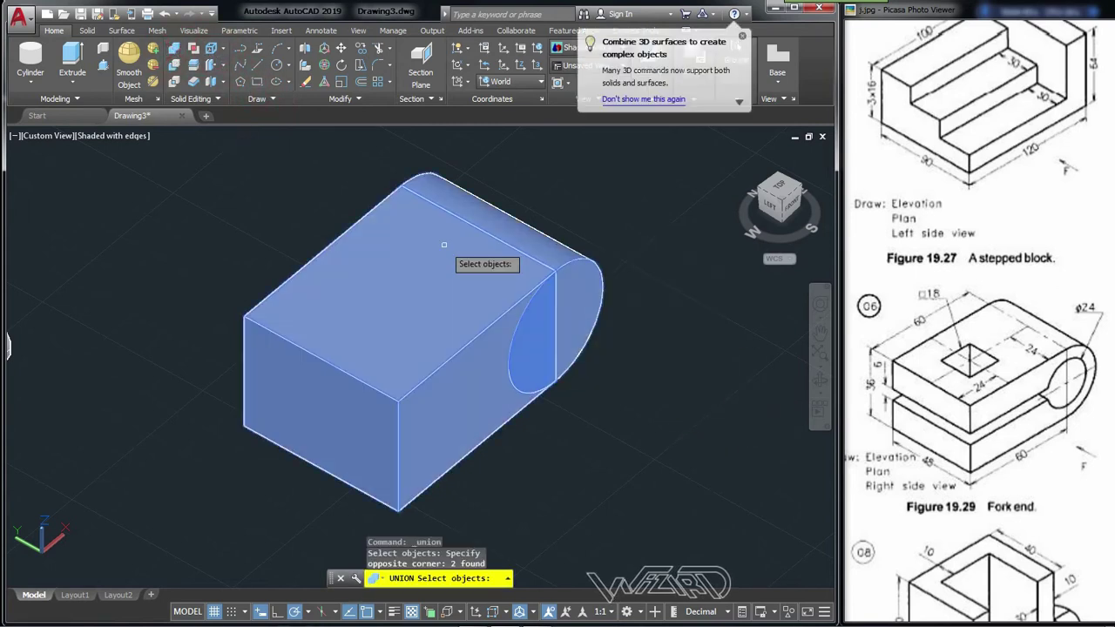
pyautogui.press('Return')
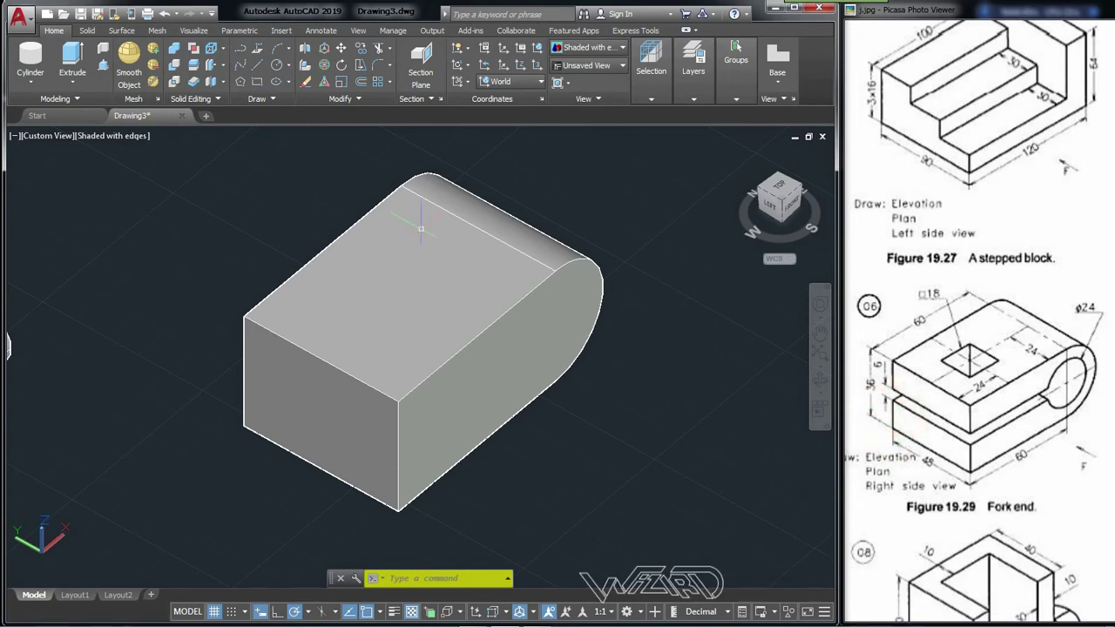
pyautogui.click(31, 84)
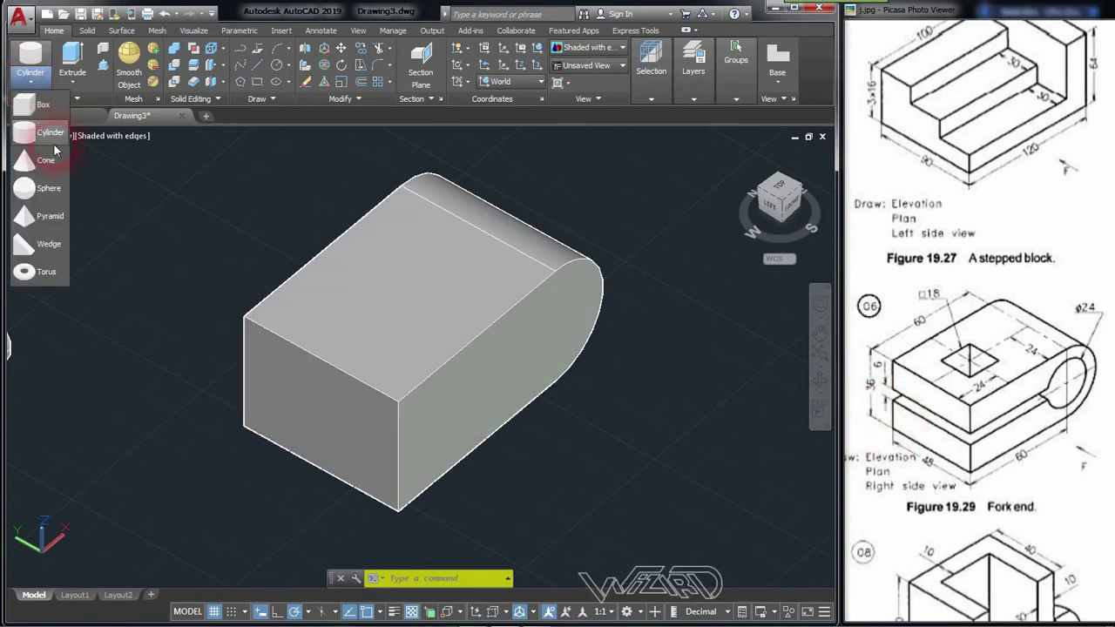
pyautogui.click(41, 109)
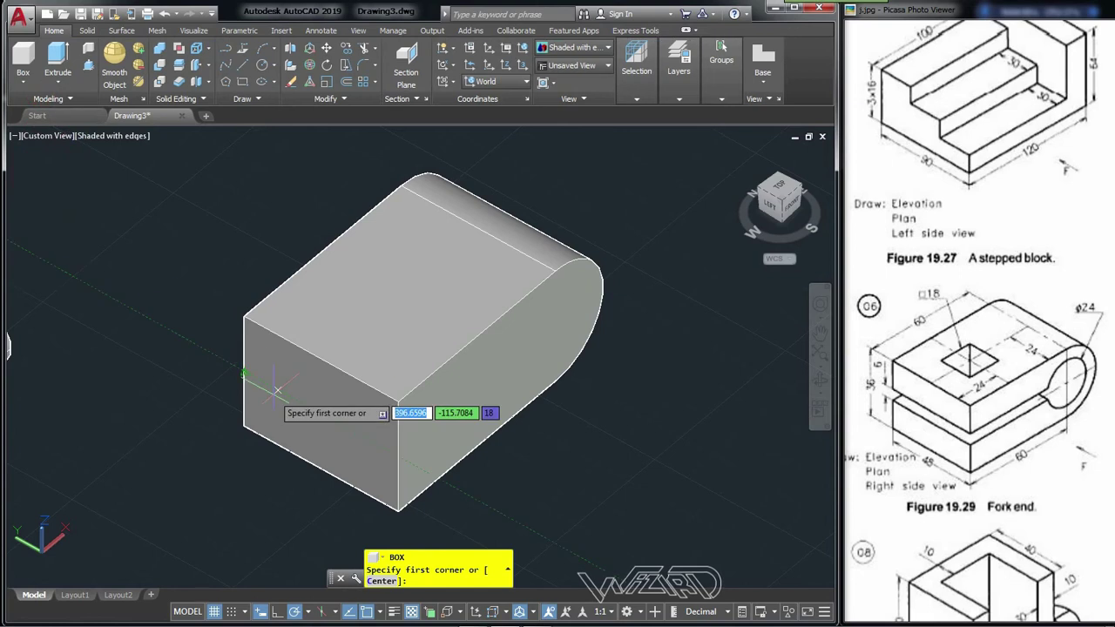
# Step: Draw a thin box 15 from the block's bottom corner, 60 long and 6 high
pyautogui.click(398, 508)
pyautogui.write('15')
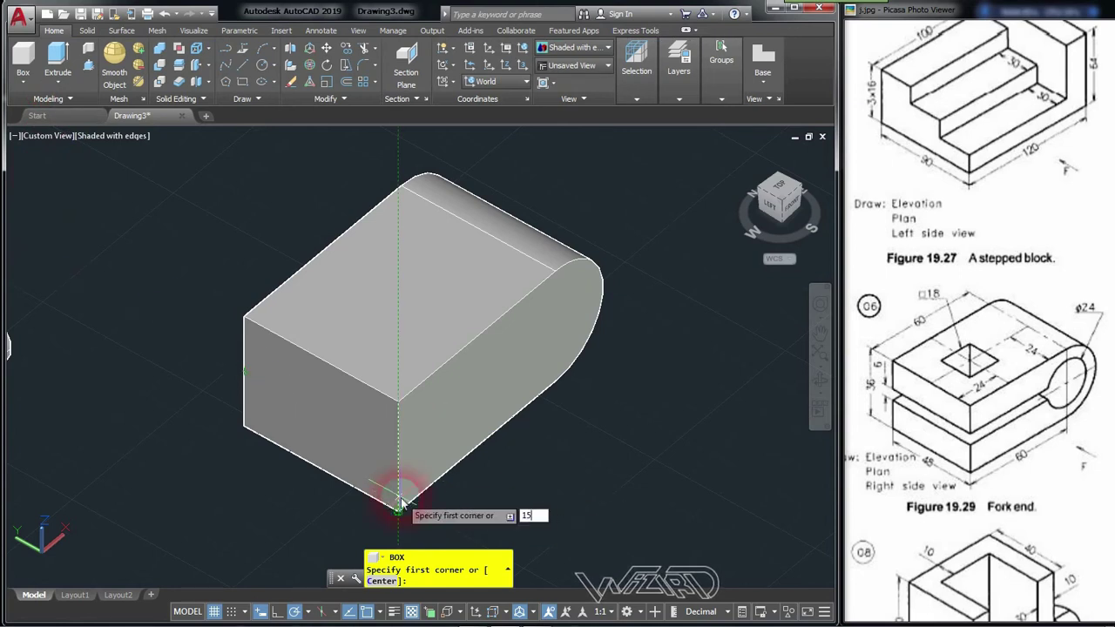
pyautogui.press('Return')
pyautogui.write('60')
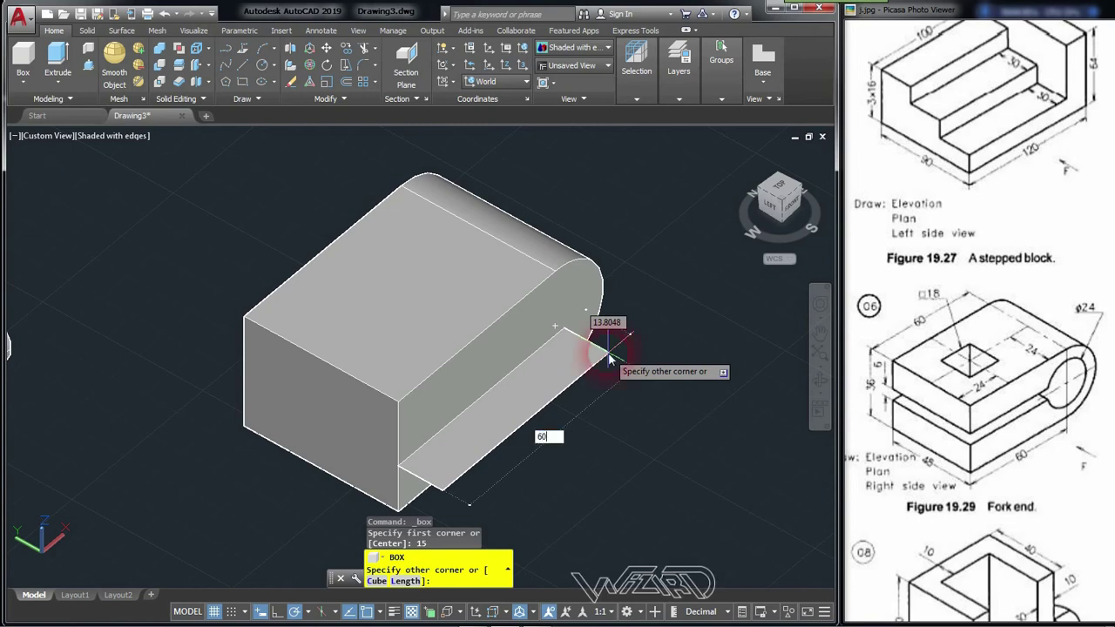
pyautogui.press('Tab')
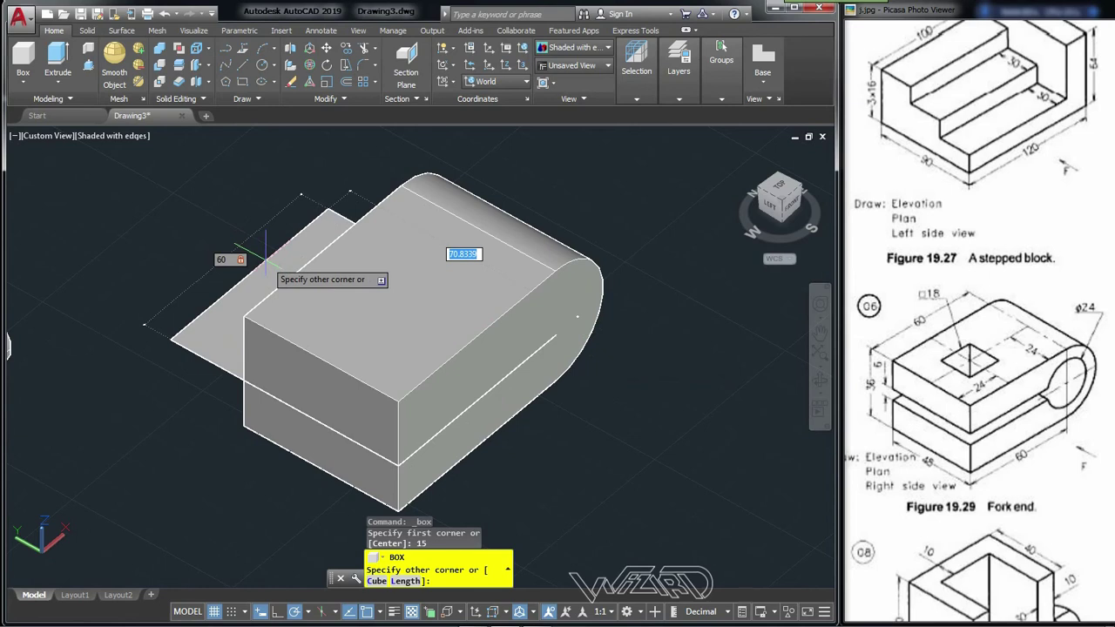
pyautogui.click(296, 204)
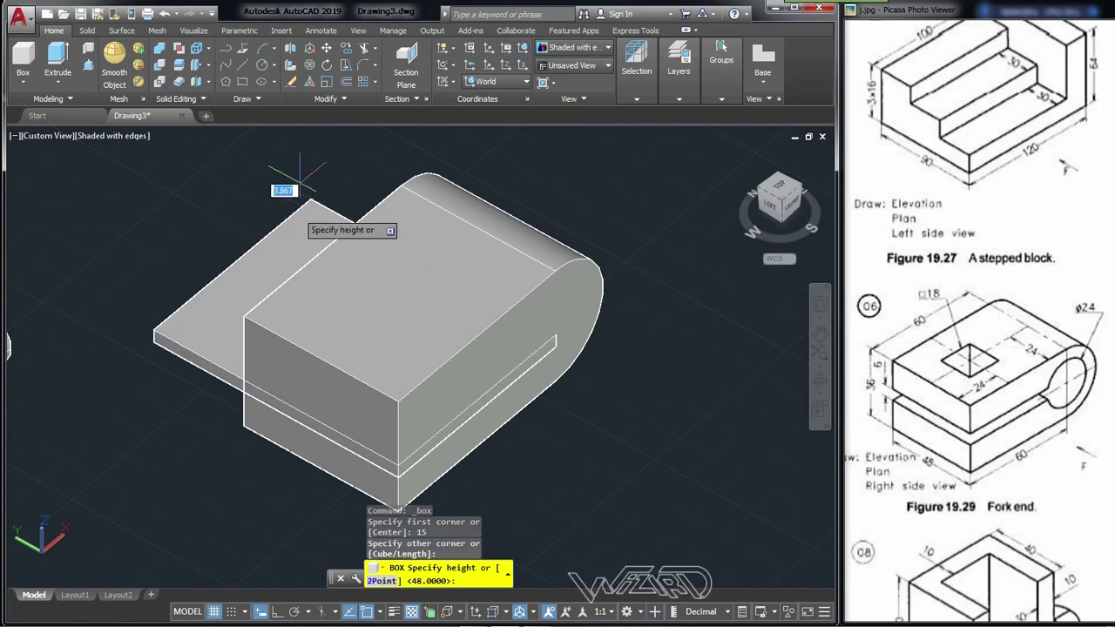
pyautogui.write('6')
pyautogui.press('Return')
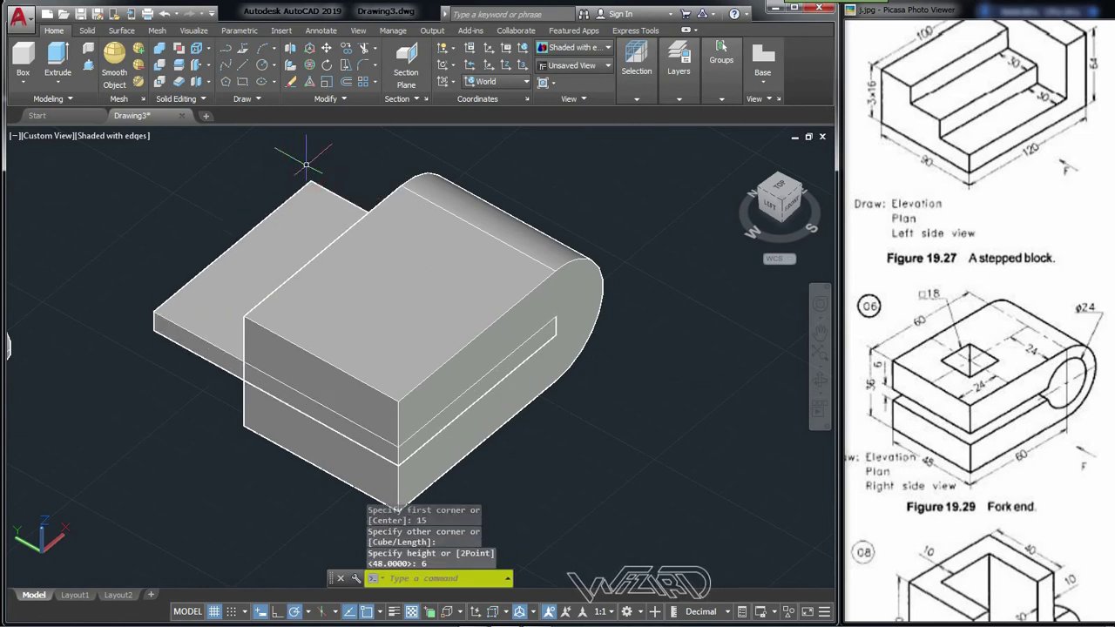
# Step: Subtract the thin box from the rounded solid to leave a 6-high slot
pyautogui.click(164, 71)
pyautogui.click(461, 193)
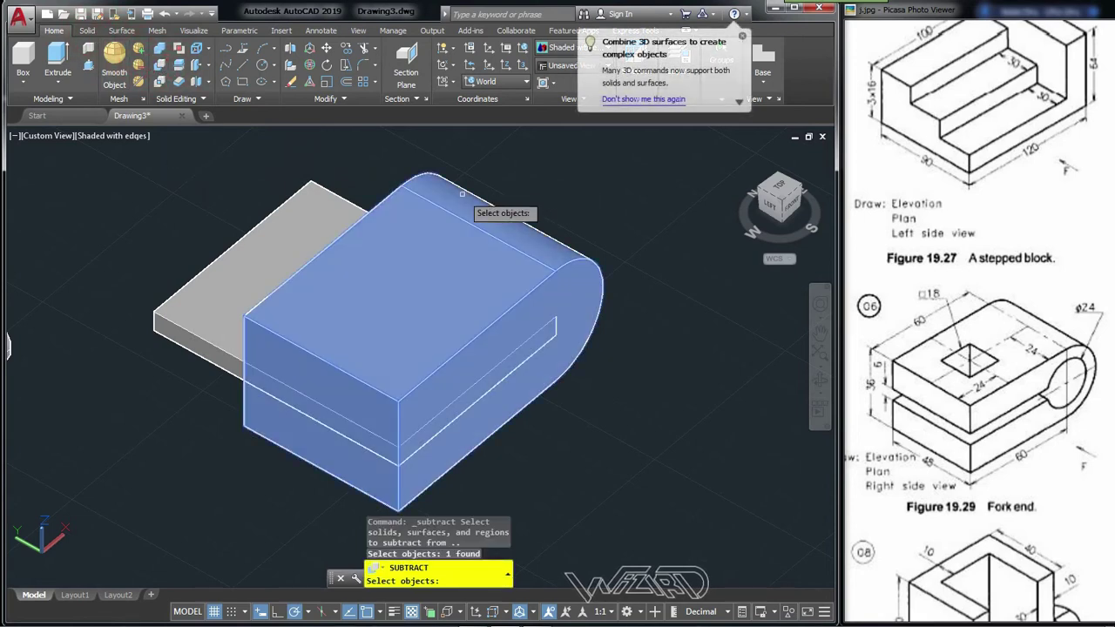
pyautogui.press('Return')
pyautogui.click(321, 210)
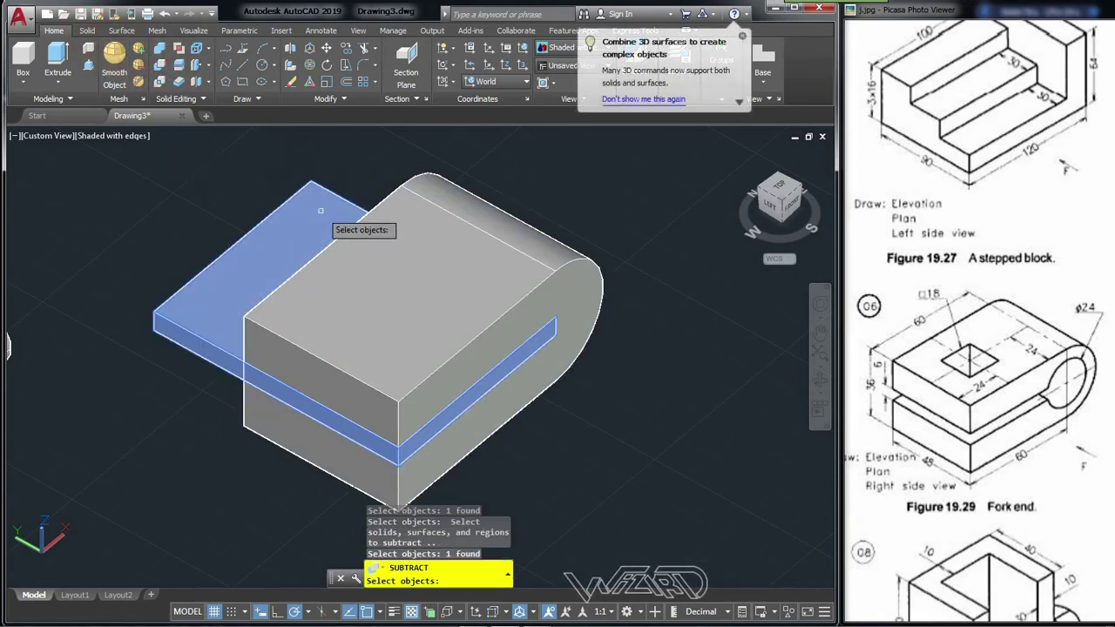
pyautogui.press('Return')
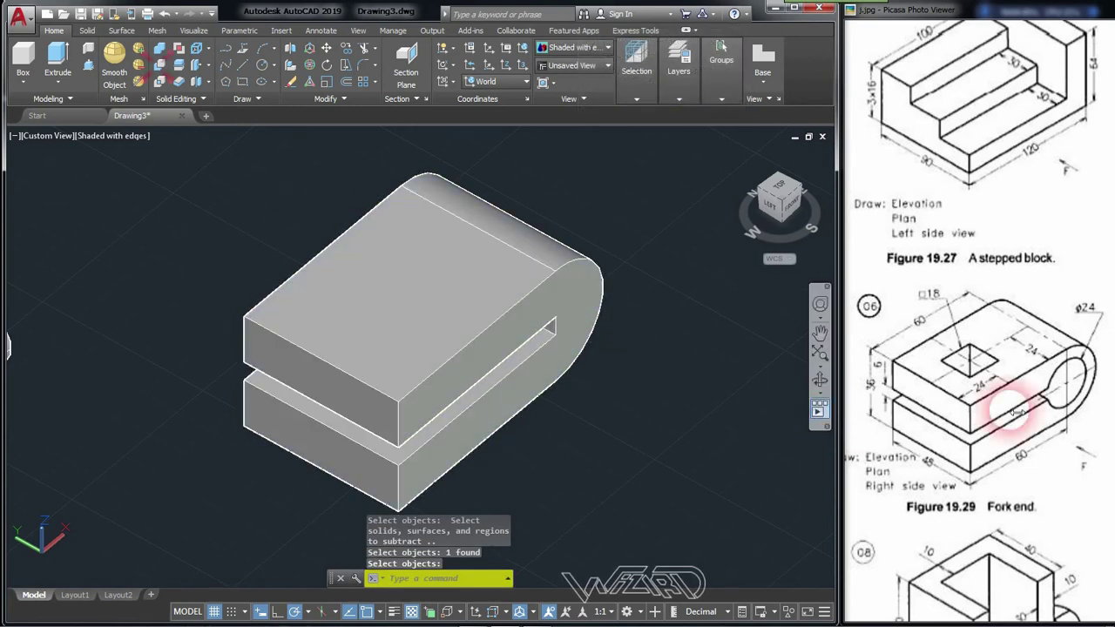
pyautogui.write('c')
pyautogui.press('Return')
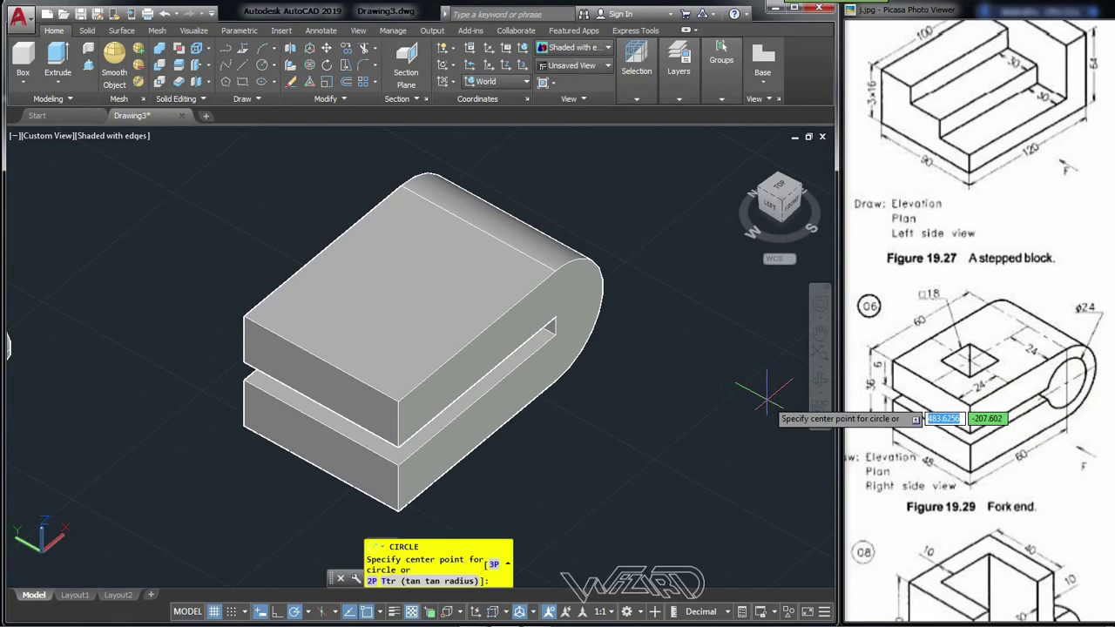
# Step: Add a radius 12 cylinder centred on the rounded end, its axis running through the block
pyautogui.press('Escape')
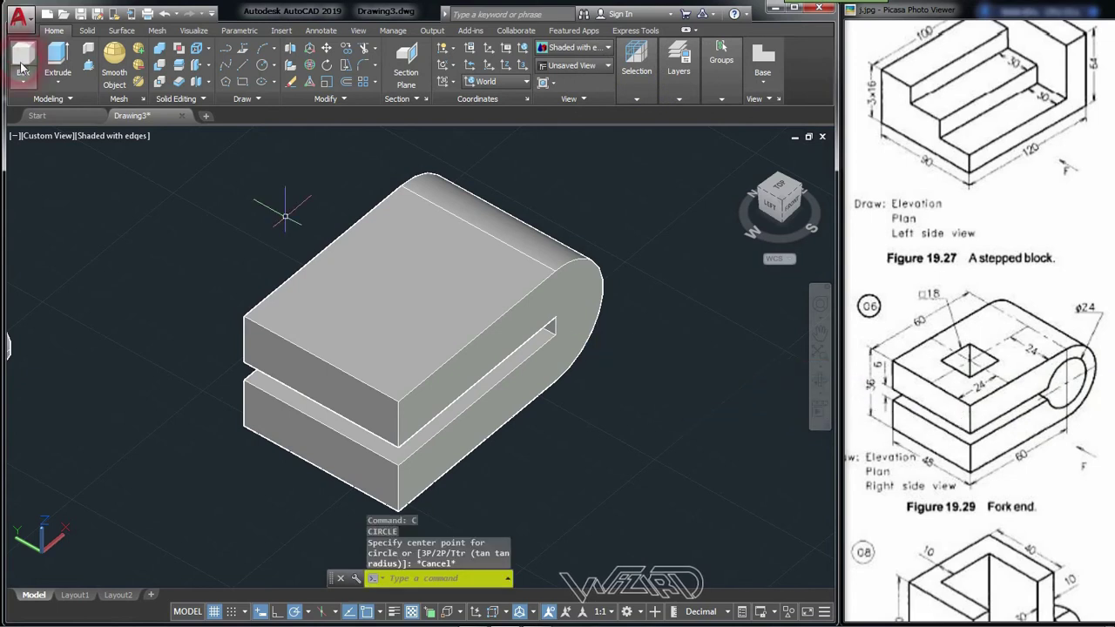
pyautogui.click(23, 79)
pyautogui.click(31, 113)
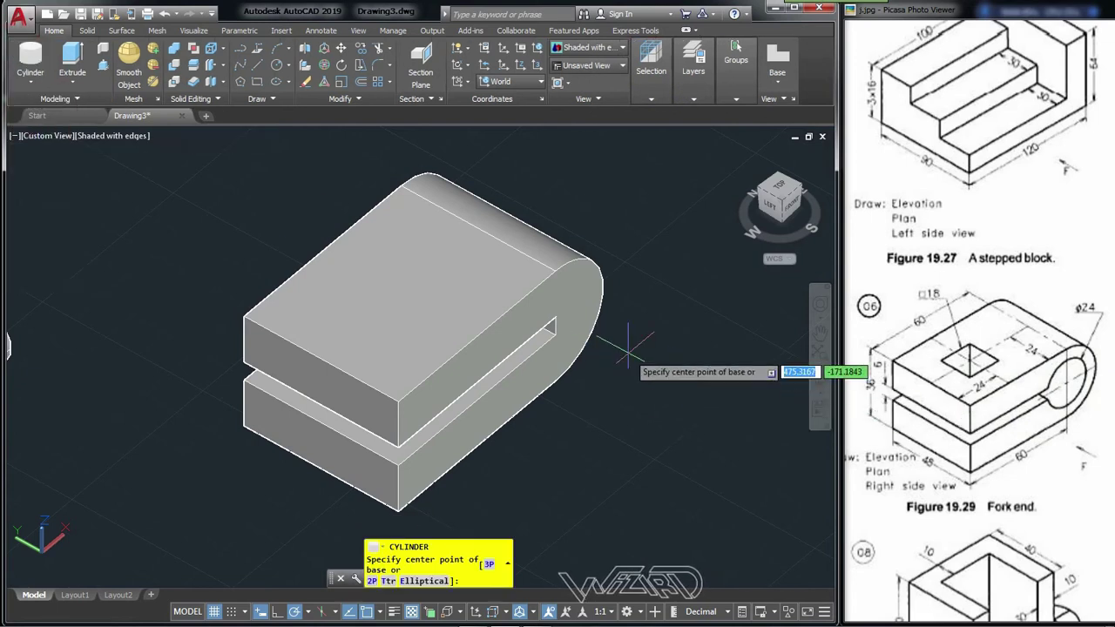
pyautogui.click(554, 326)
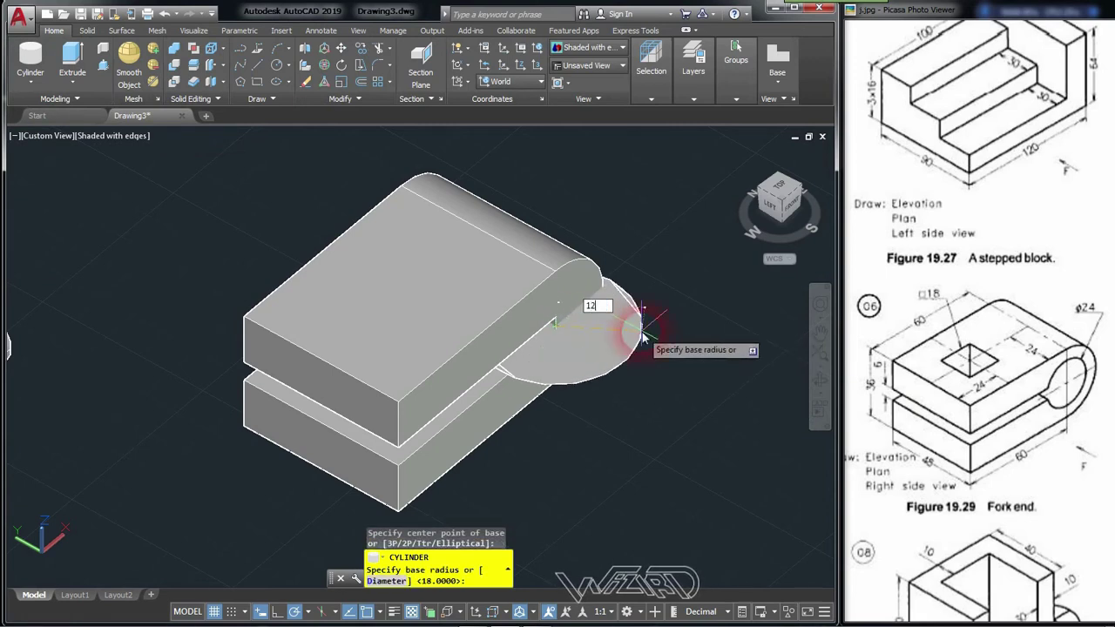
pyautogui.write('12')
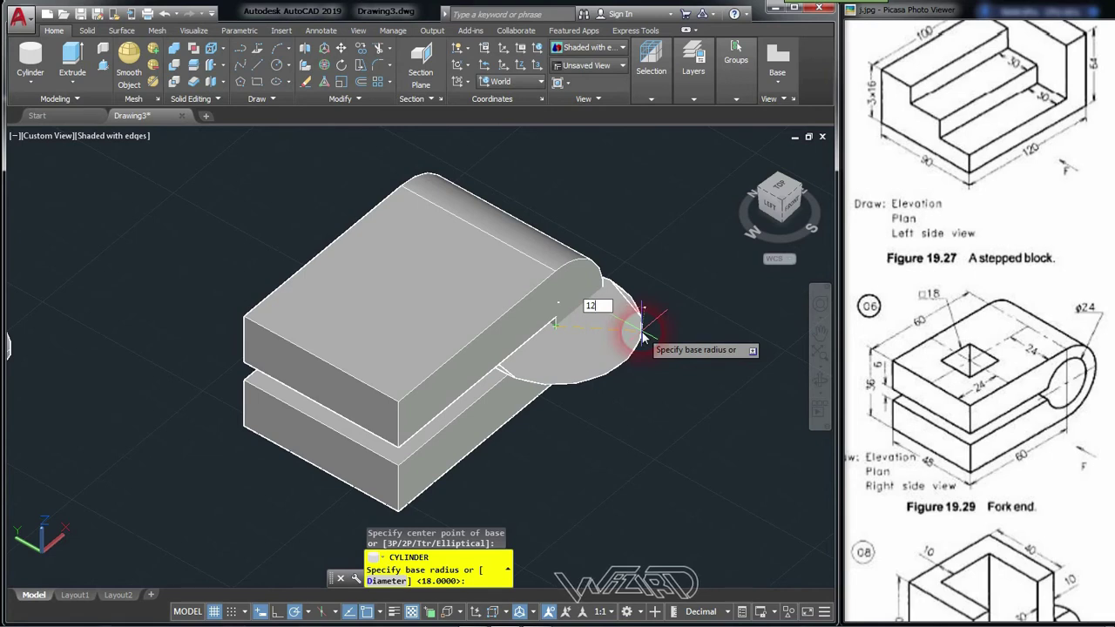
pyautogui.press('Return')
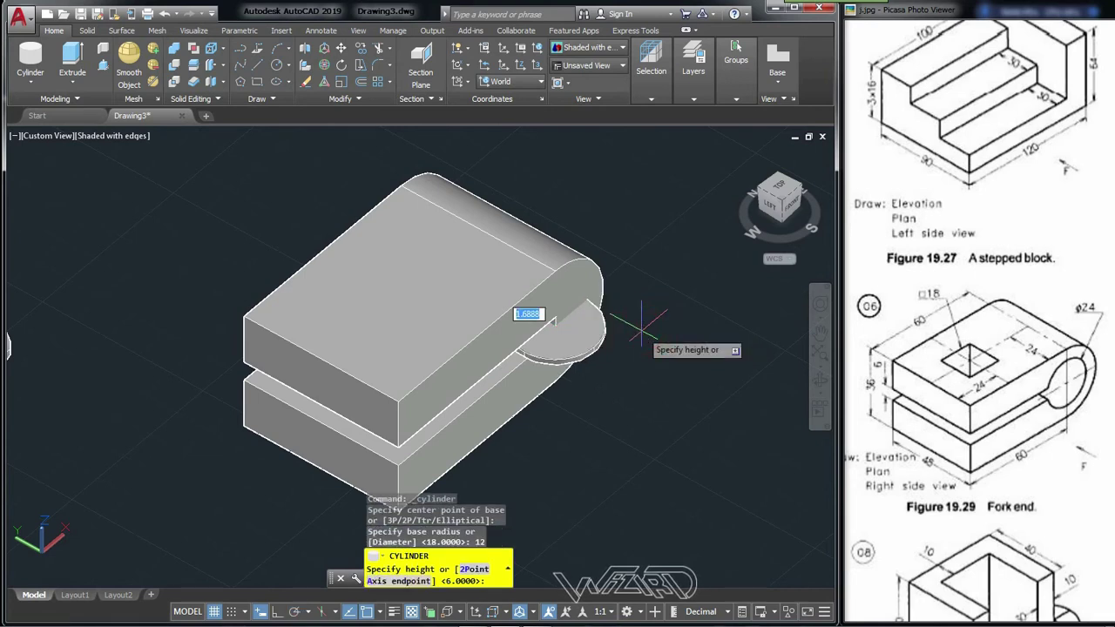
pyautogui.write('a')
pyautogui.press('Return')
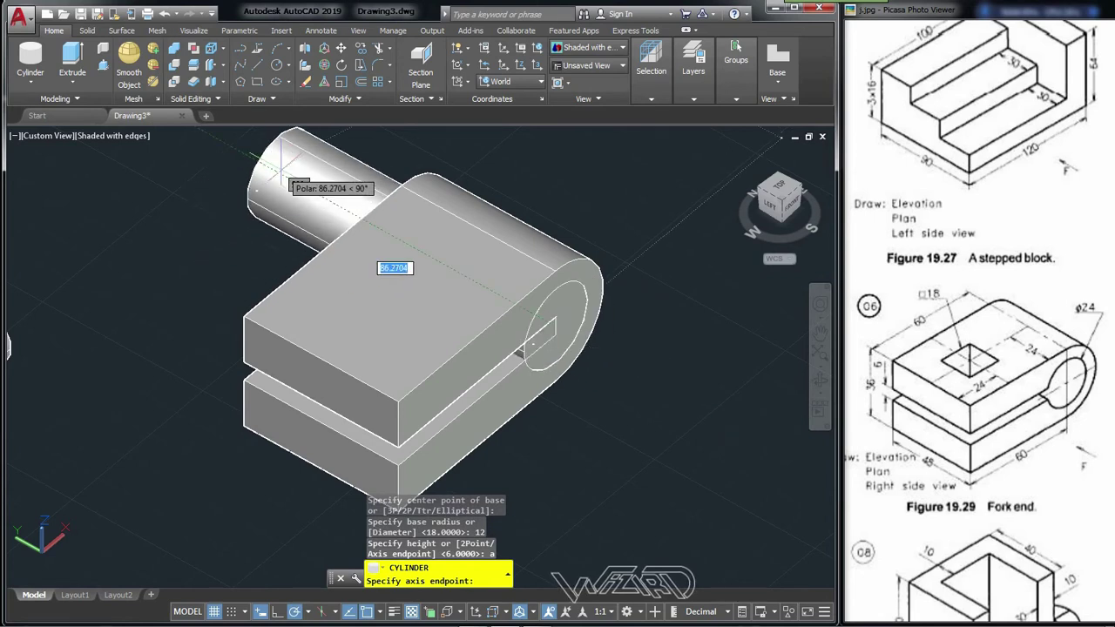
pyautogui.click(283, 175)
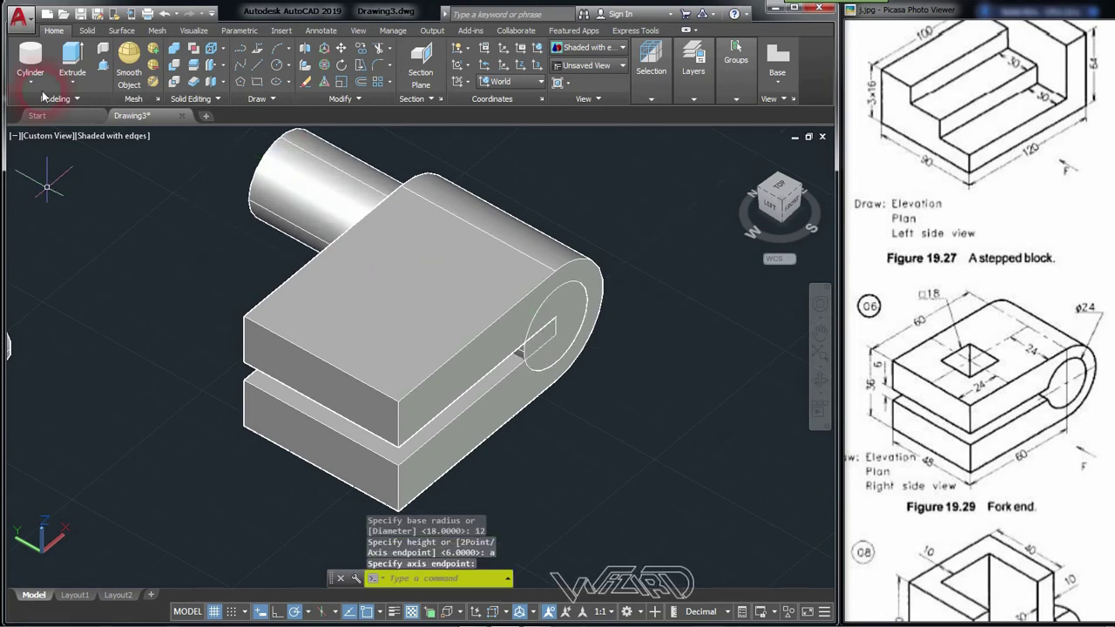
# Step: Subtract the radius-12 cylinder from the block to bore a round through-hole
pyautogui.click(172, 50)
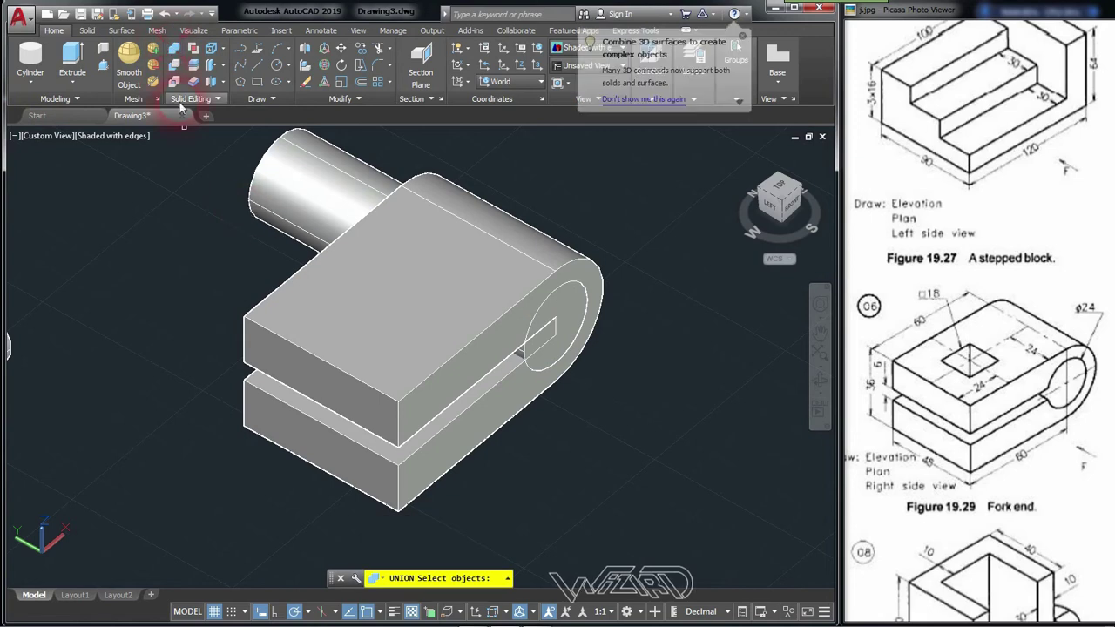
pyautogui.click(262, 348)
pyautogui.press('Return')
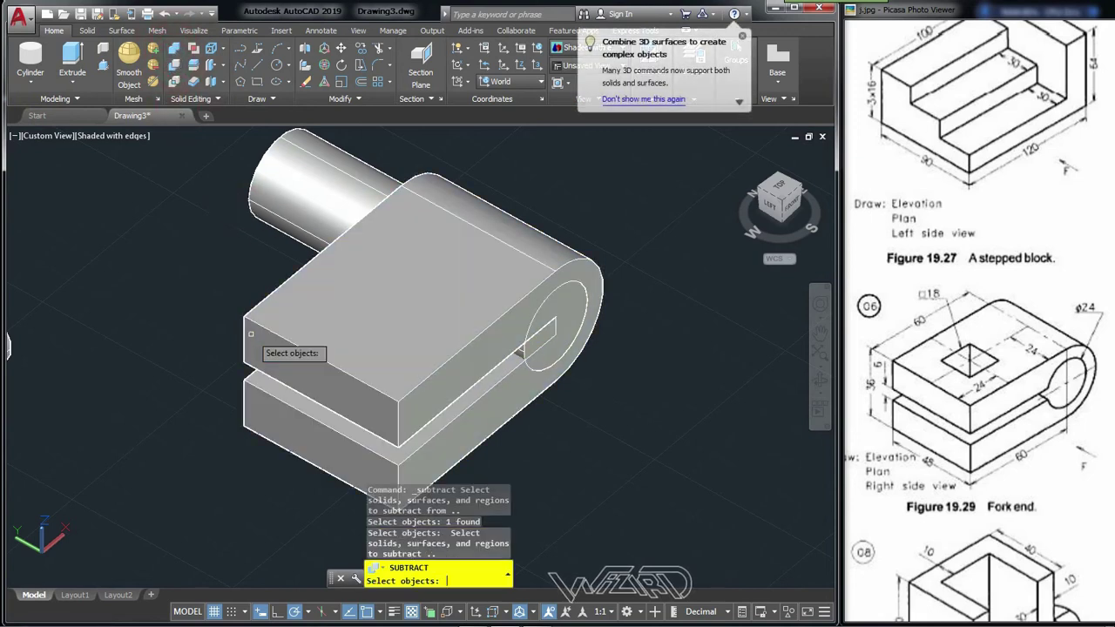
pyautogui.click(291, 218)
pyautogui.press('Return')
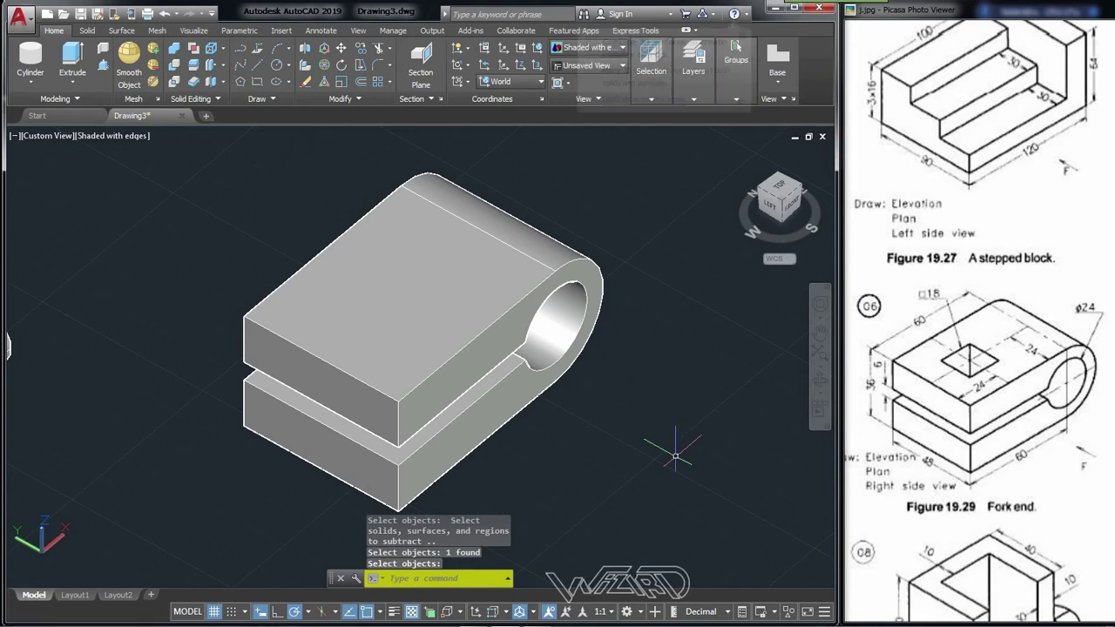
pyautogui.moveTo(965, 369)
pyautogui.mouseDown()
pyautogui.moveTo(1015, 419)
pyautogui.moveTo(983, 377)
pyautogui.moveTo(996, 406)
pyautogui.moveTo(987, 373)
pyautogui.moveTo(975, 383)
pyautogui.mouseUp()
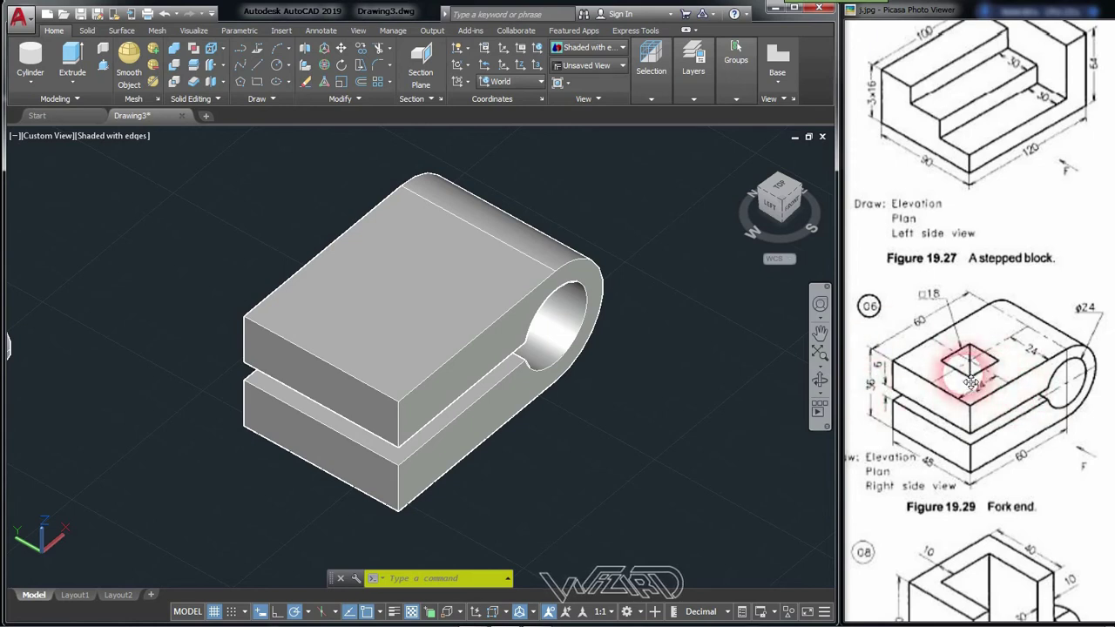
# Step: Start a centre-mode box, tracking its centre 24 units along the block's top edge
pyautogui.click(26, 81)
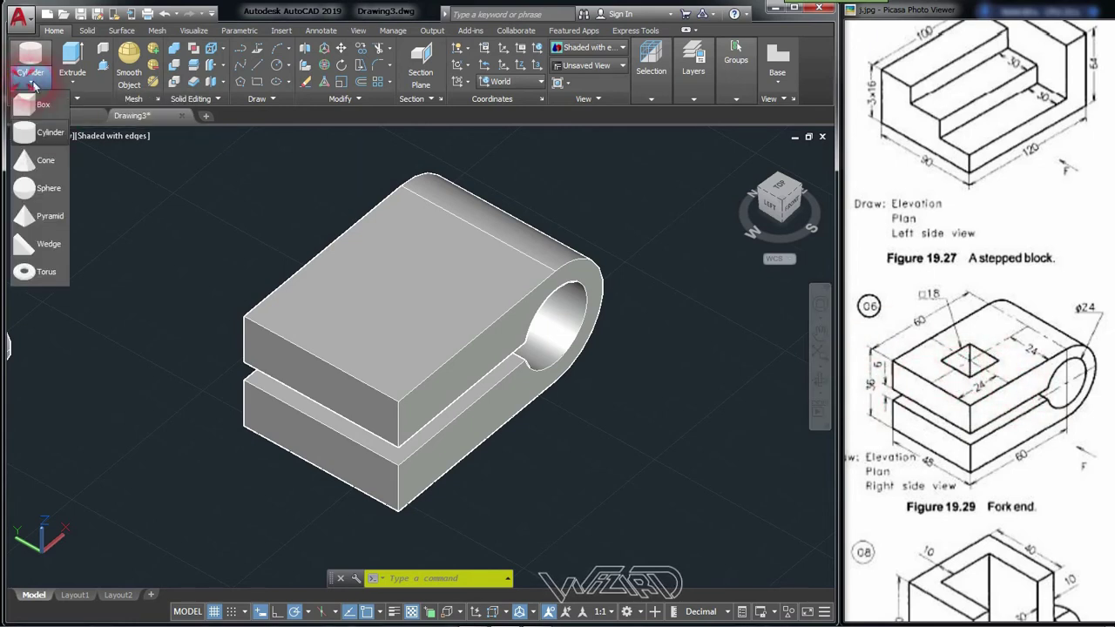
pyautogui.click(26, 104)
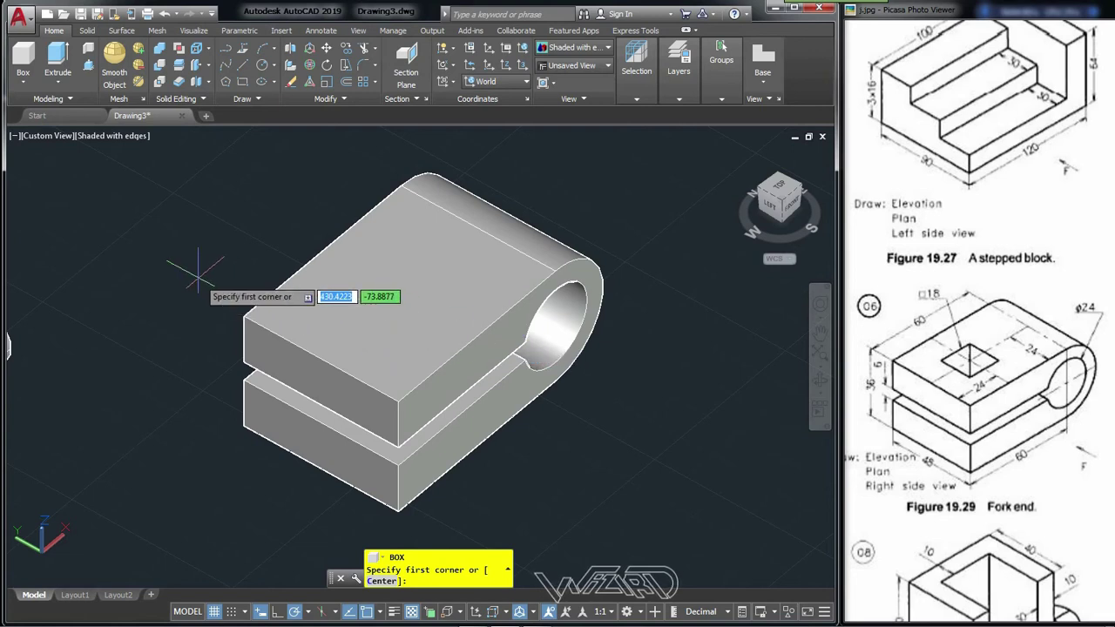
pyautogui.keyDown('shift'); pyautogui.rightClick(199, 275); pyautogui.keyUp('shift')
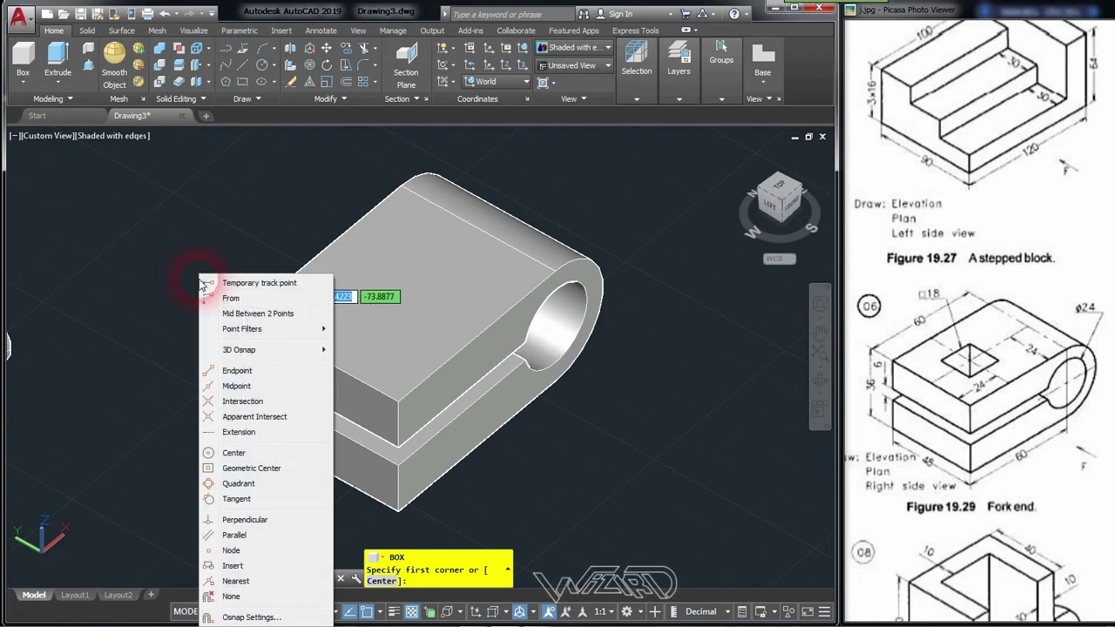
pyautogui.click(251, 286)
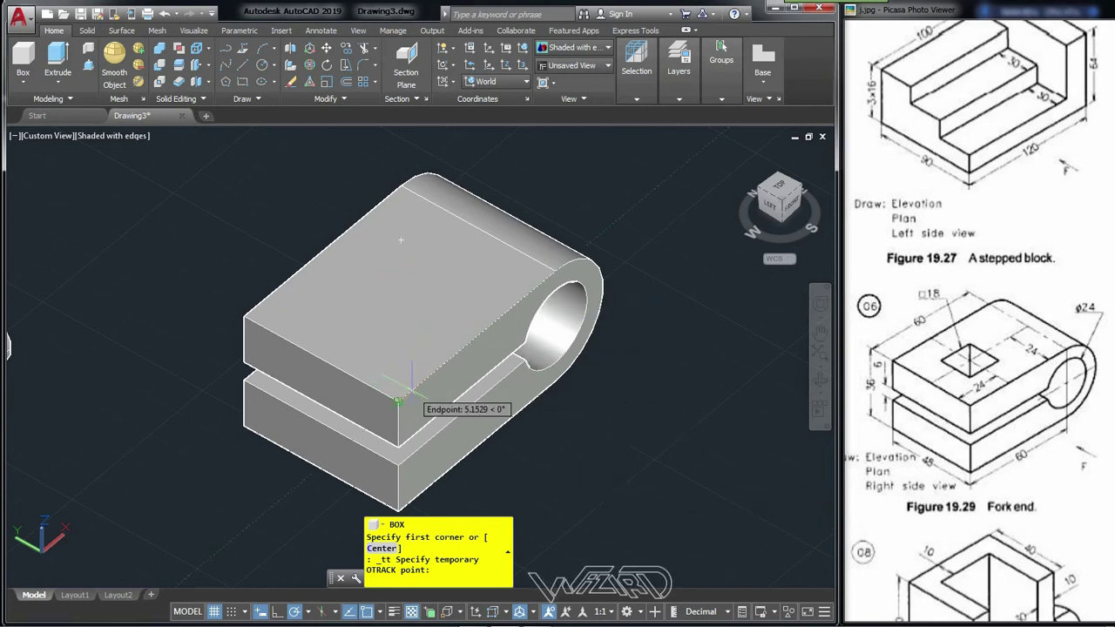
pyautogui.write('24')
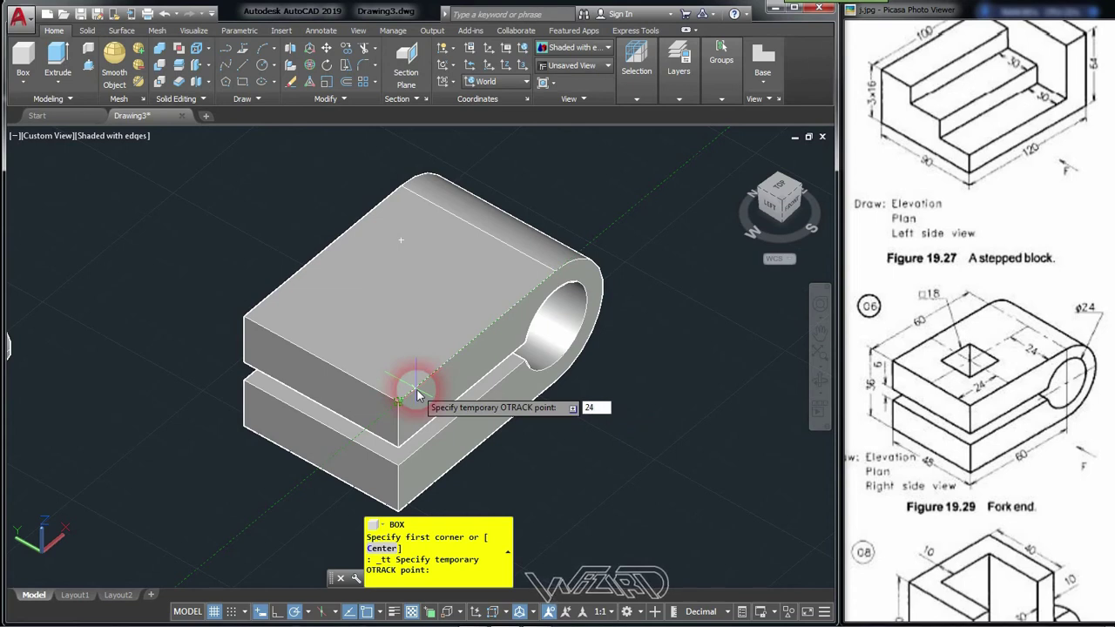
pyautogui.click(389, 550)
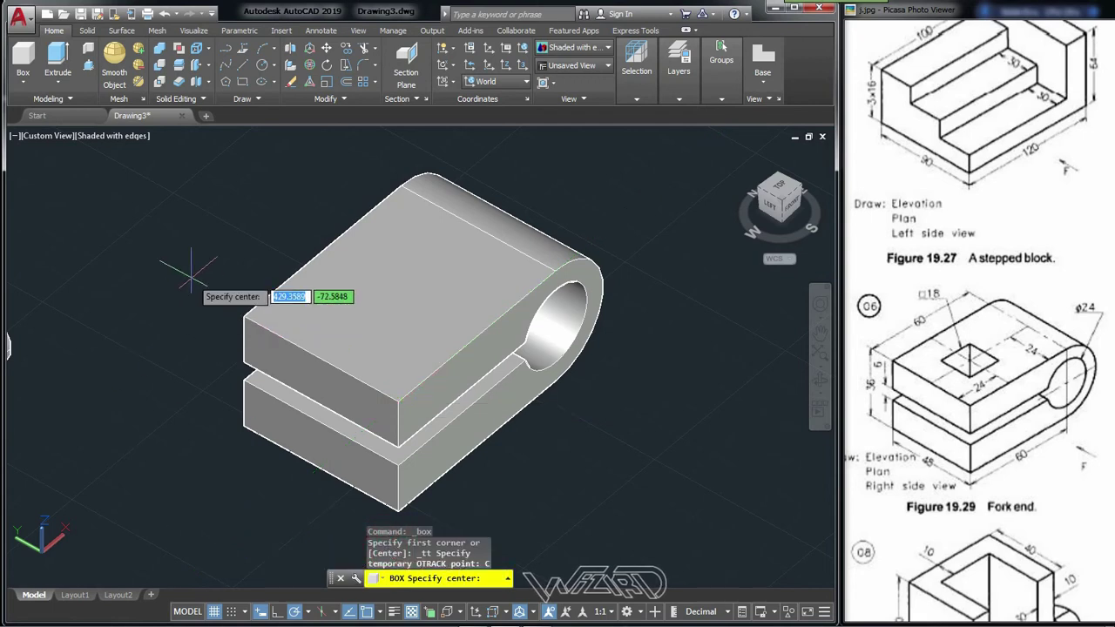
pyautogui.keyDown('shift'); pyautogui.rightClick(195, 277); pyautogui.keyUp('shift')
pyautogui.click(213, 285)
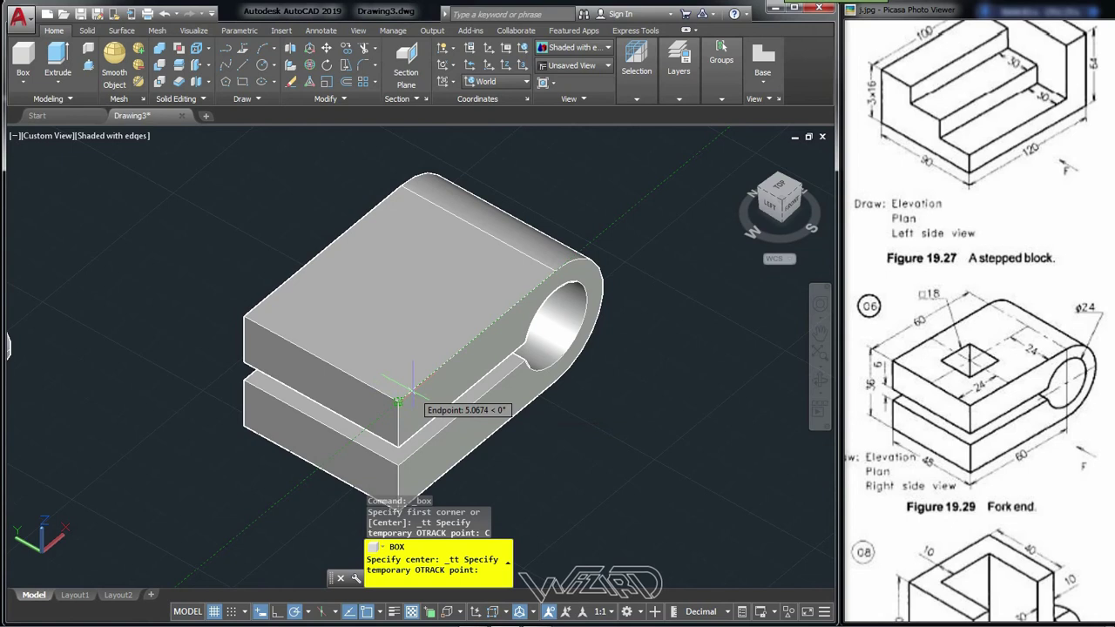
pyautogui.write('24')
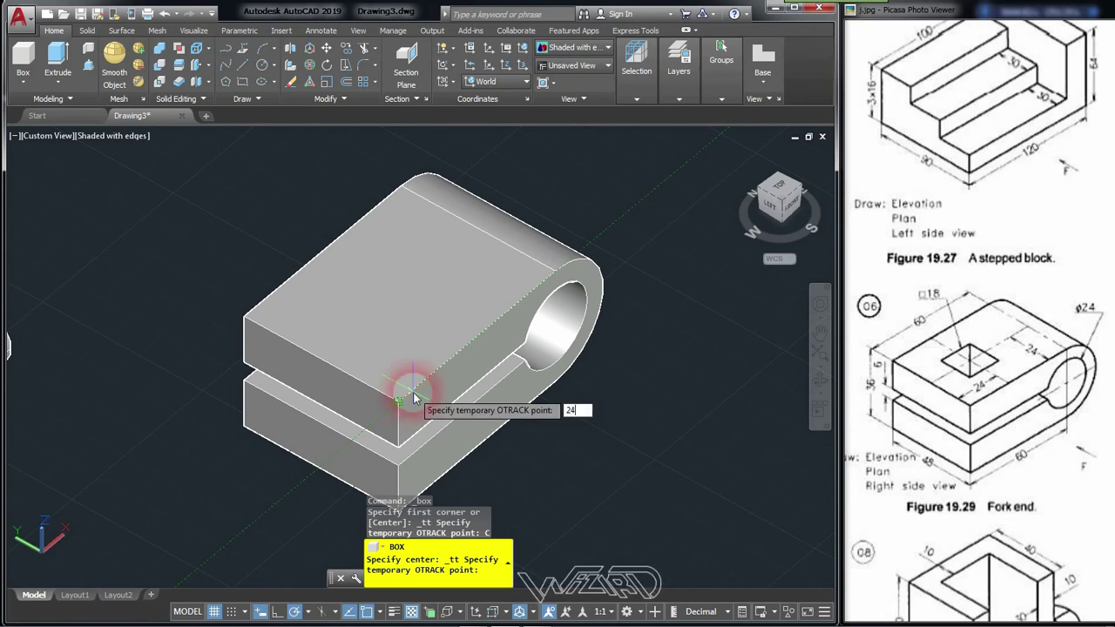
pyautogui.press('Return')
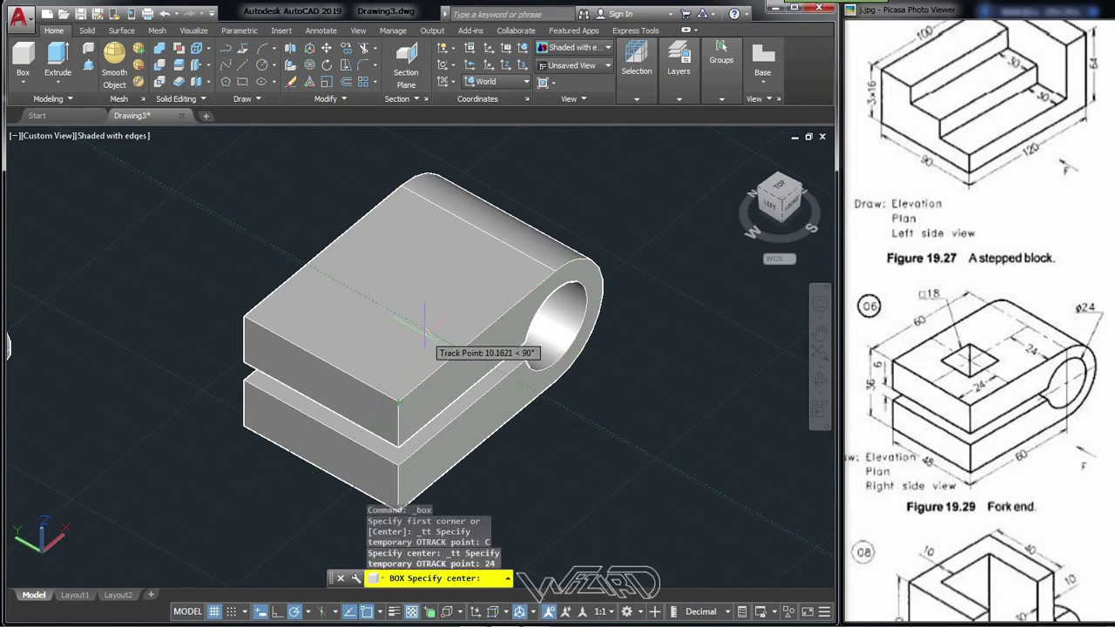
pyautogui.write('24')
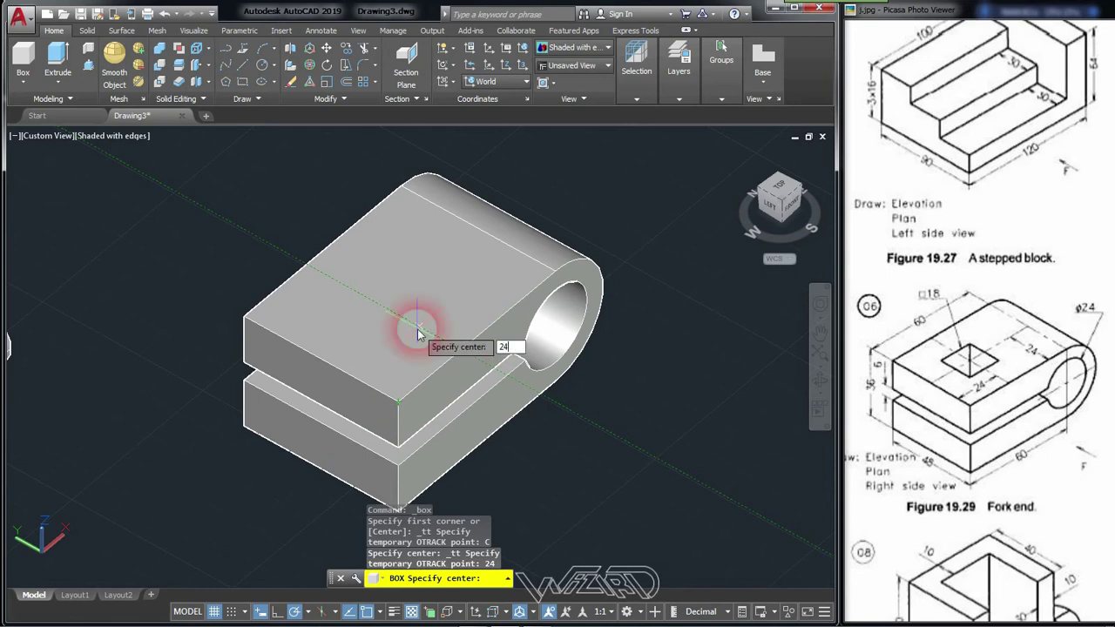
# Step: Complete the 18 × 18 square post centred 24 in, 85.723 high through the block
pyautogui.press('Return')
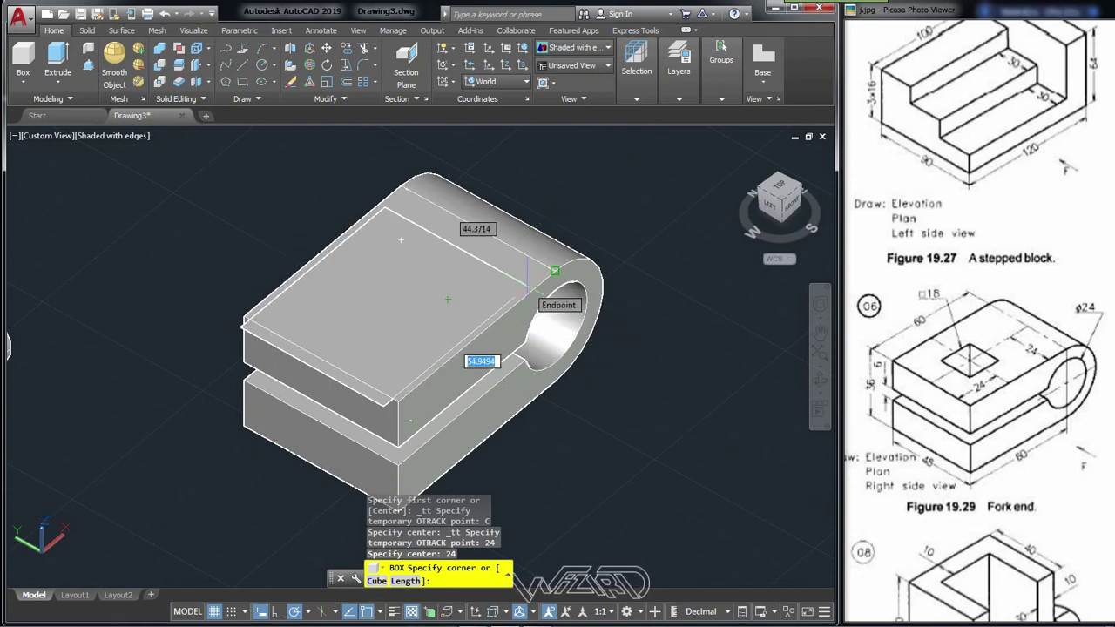
pyautogui.write('18')
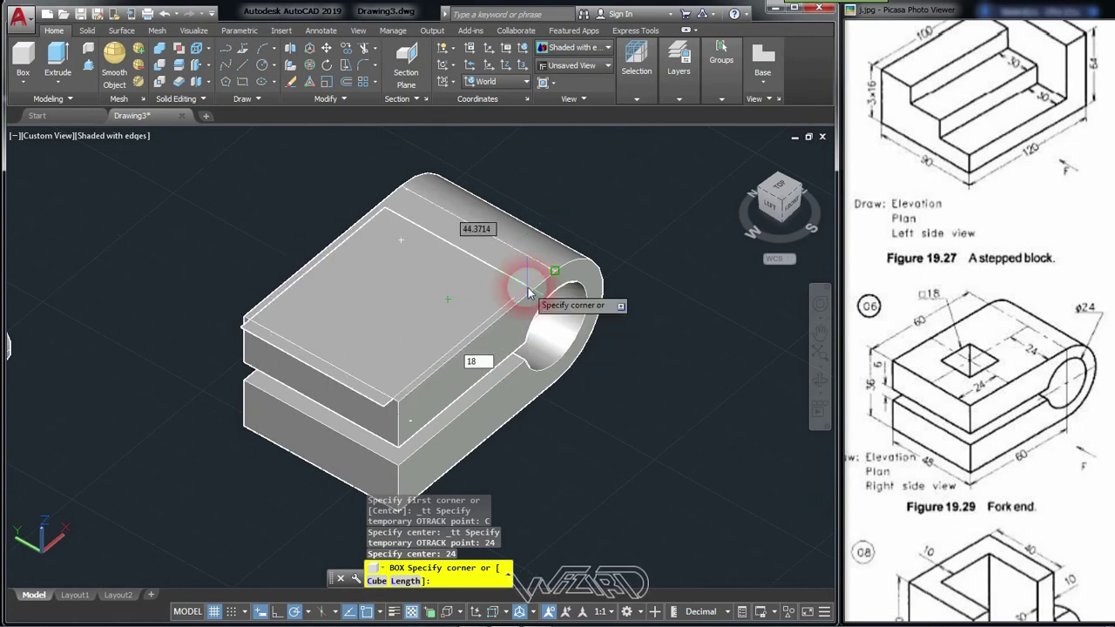
pyautogui.press('Tab')
pyautogui.write('1')
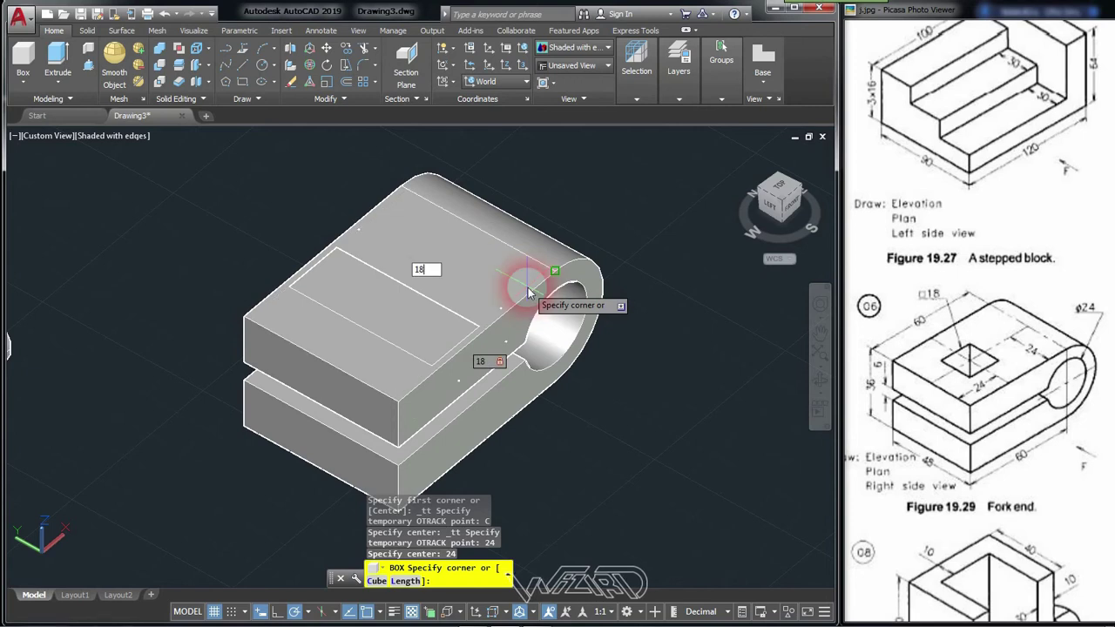
pyautogui.press('Return')
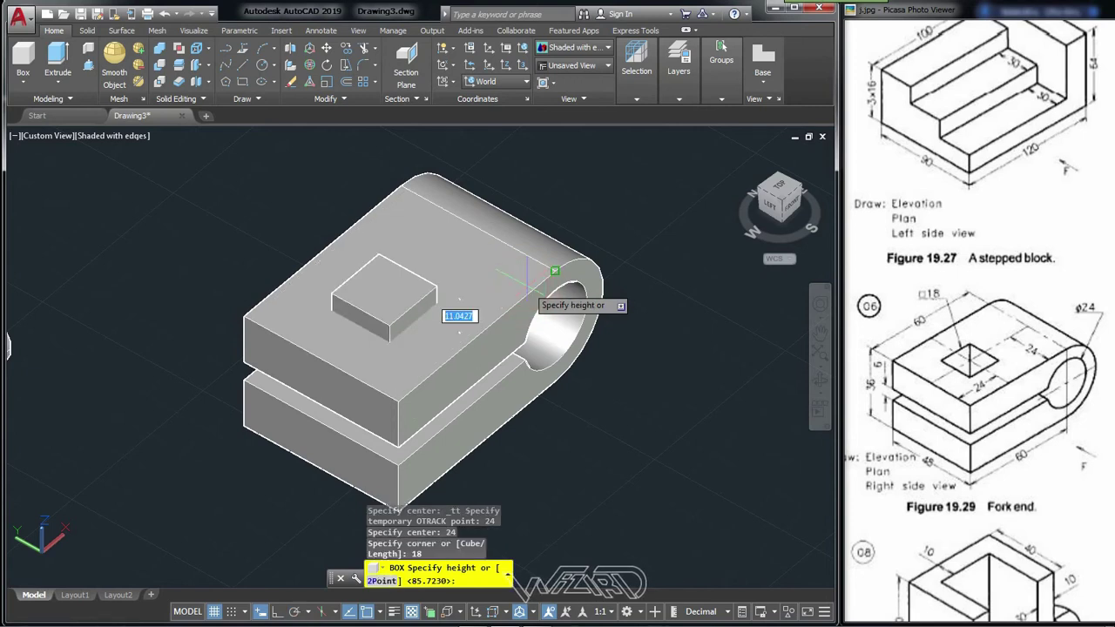
pyautogui.scroll(-3, 349, 213)
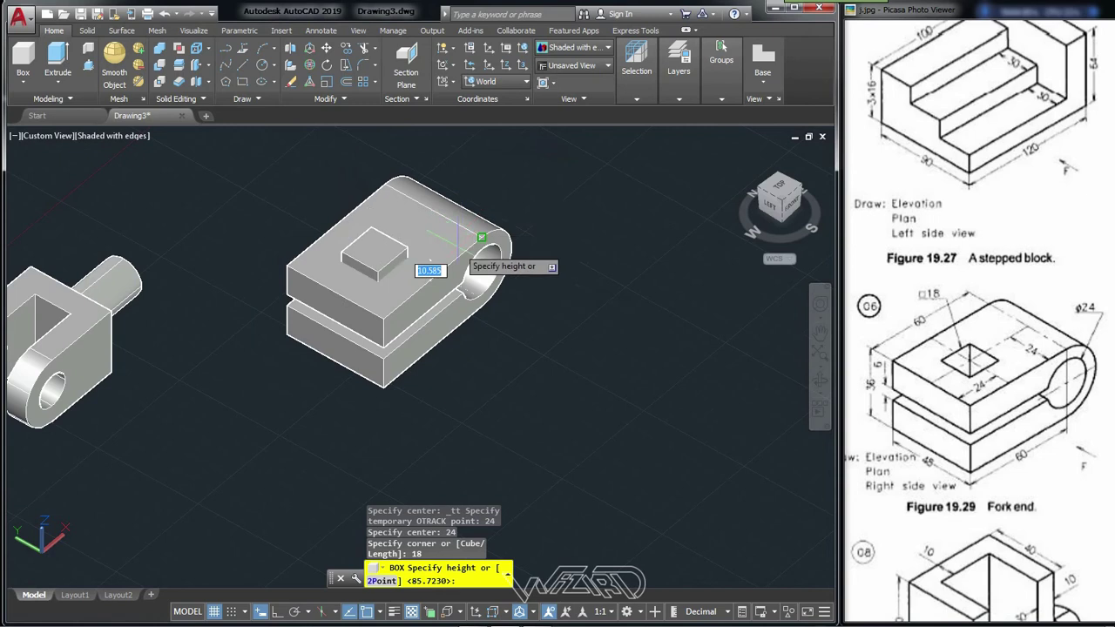
pyautogui.scroll(-2, 471, 231)
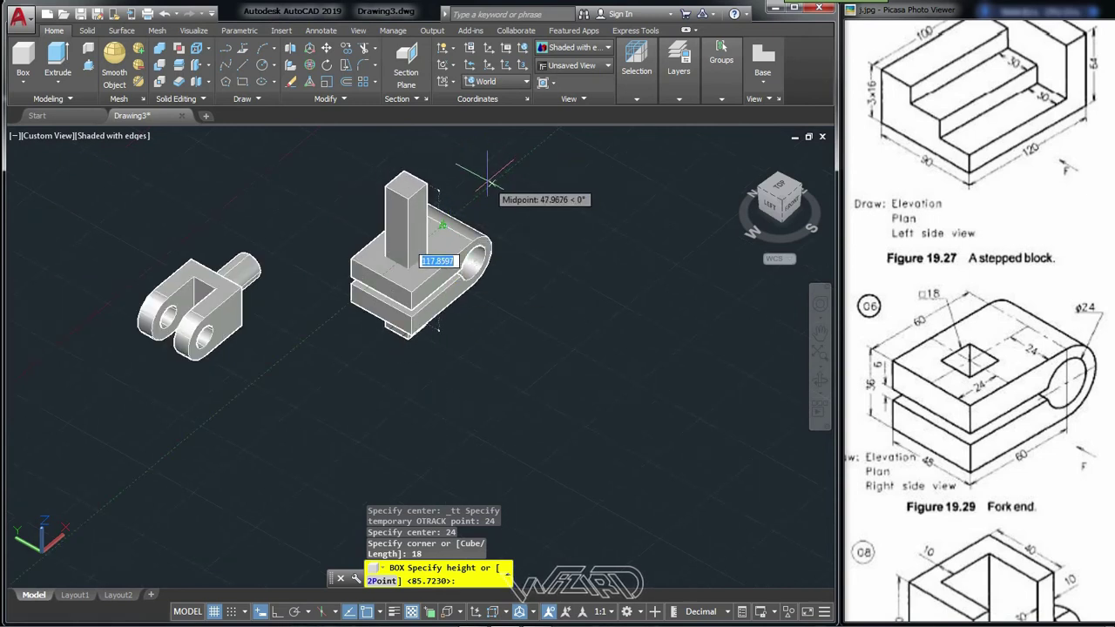
pyautogui.click(490, 183)
pyautogui.scroll(2, 418, 178)
pyautogui.scroll(2, 394, 187)
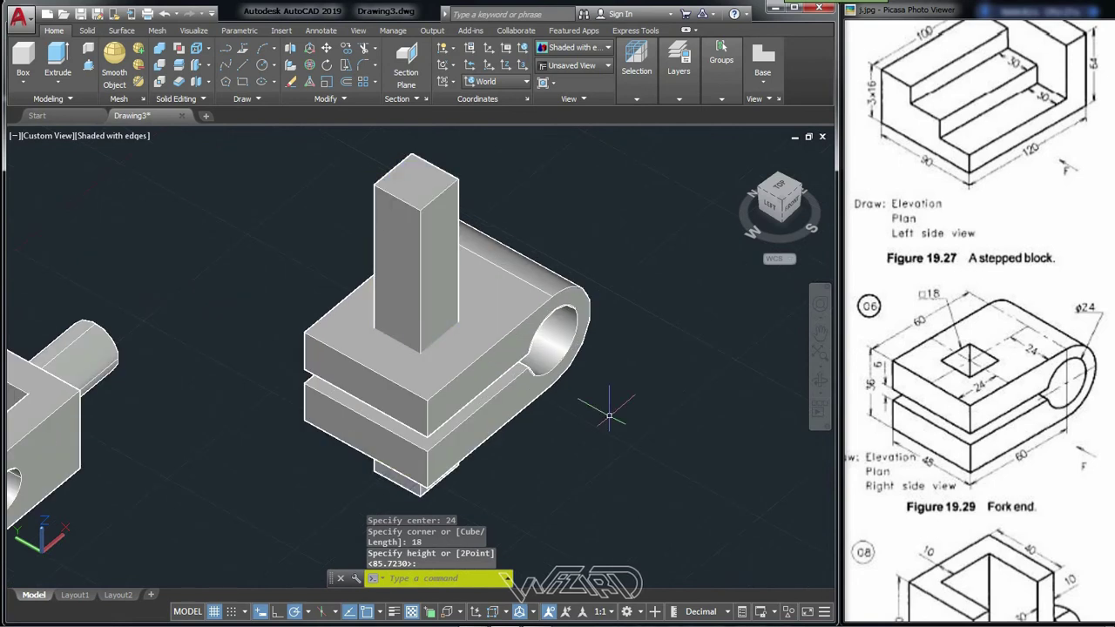
pyautogui.keyDown('shift'); pyautogui.moveTo(609, 415); pyautogui.dragTo(638, 393, button='middle'); pyautogui.keyUp('shift')
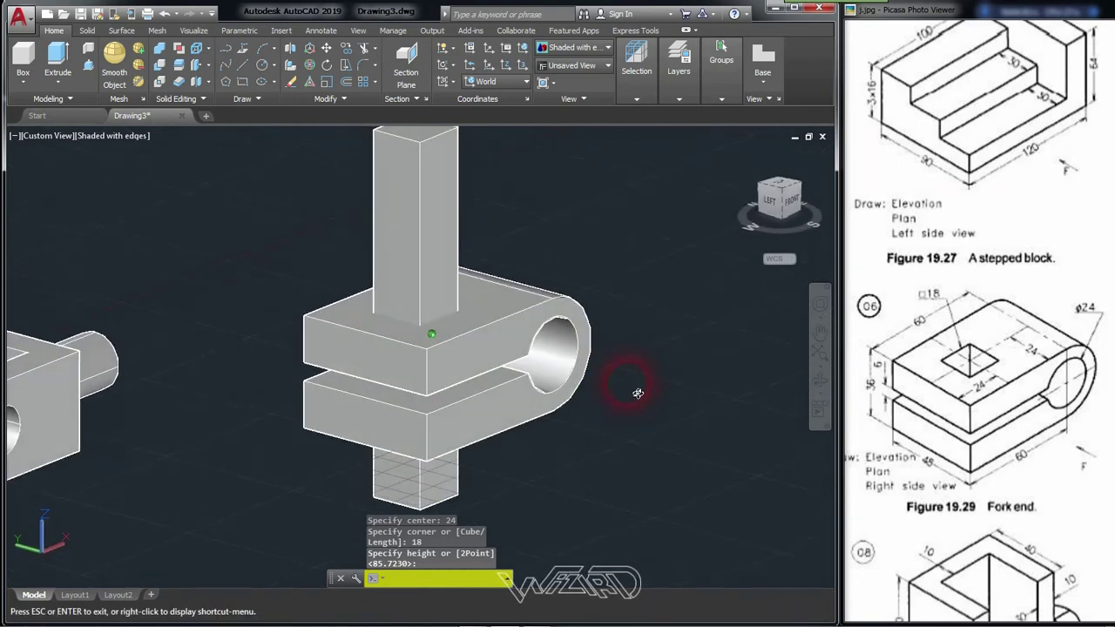
# Step: Subtract the square post from the fork end, leaving an 18 × 18 square hole
pyautogui.click(160, 65)
pyautogui.click(562, 306)
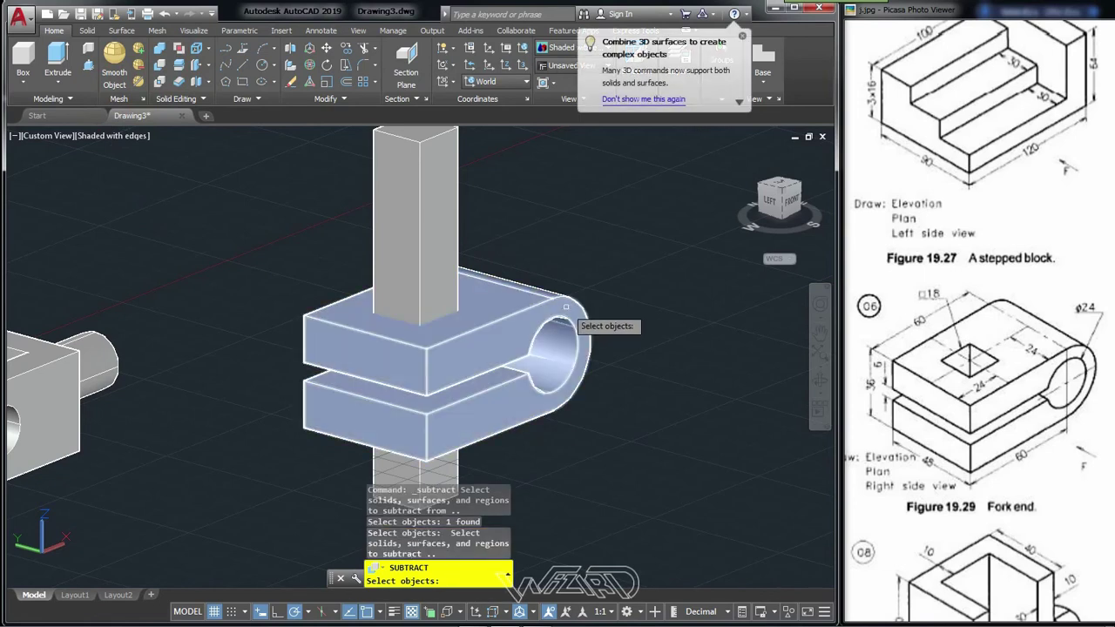
pyautogui.click(438, 211)
pyautogui.press('Return')
pyautogui.moveTo(492, 266)
pyautogui.keyDown('shift'); pyautogui.mouseDown(button='middle')
pyautogui.moveTo(485, 303)
pyautogui.moveTo(448, 293)
pyautogui.moveTo(485, 306)
pyautogui.moveTo(526, 386)
pyautogui.moveTo(485, 340)
pyautogui.moveTo(512, 335)
pyautogui.mouseUp(button='middle'); pyautogui.keyUp('shift')
pyautogui.scroll(-5, 512, 335)
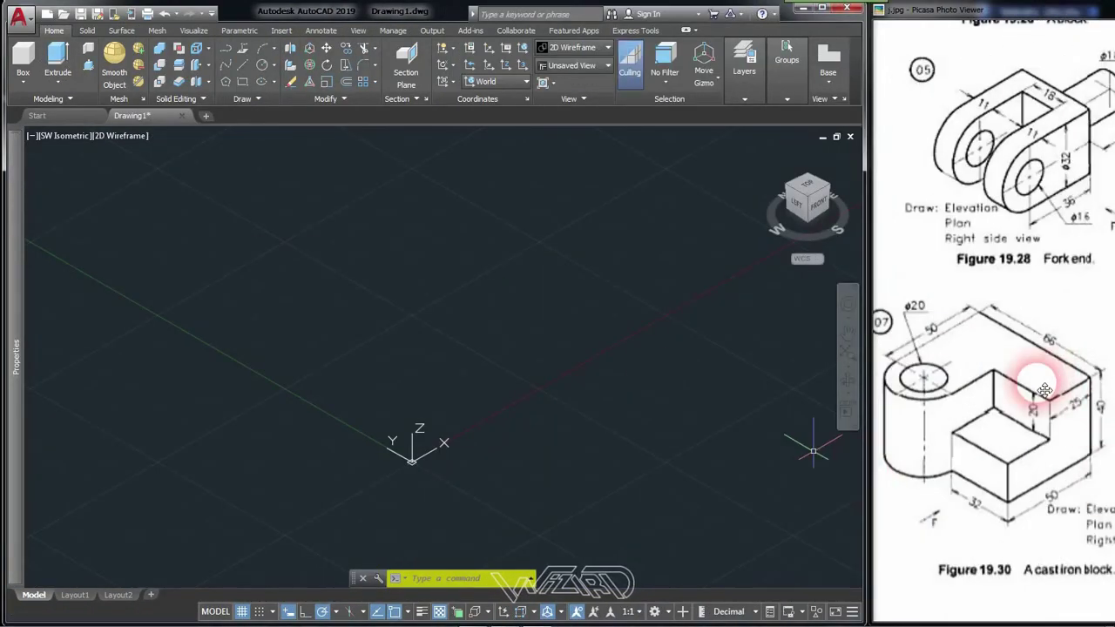
# Step: Switch to the blank Drawing1 in SW Isometric view, with Figure 19.30 shown as reference
pyautogui.click(485, 316)
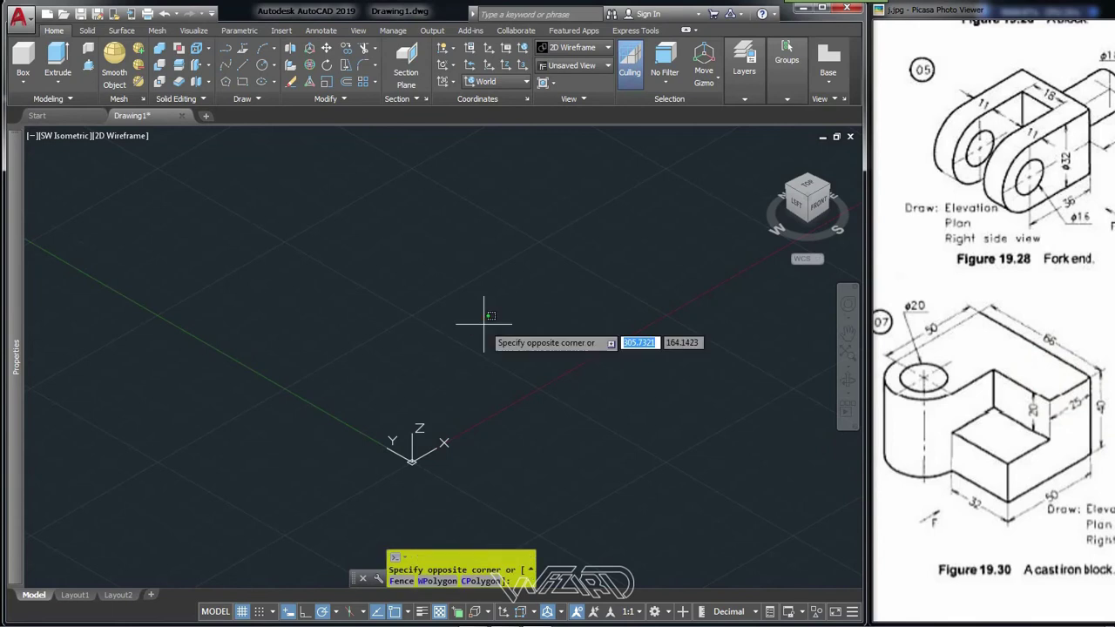
pyautogui.click(485, 388)
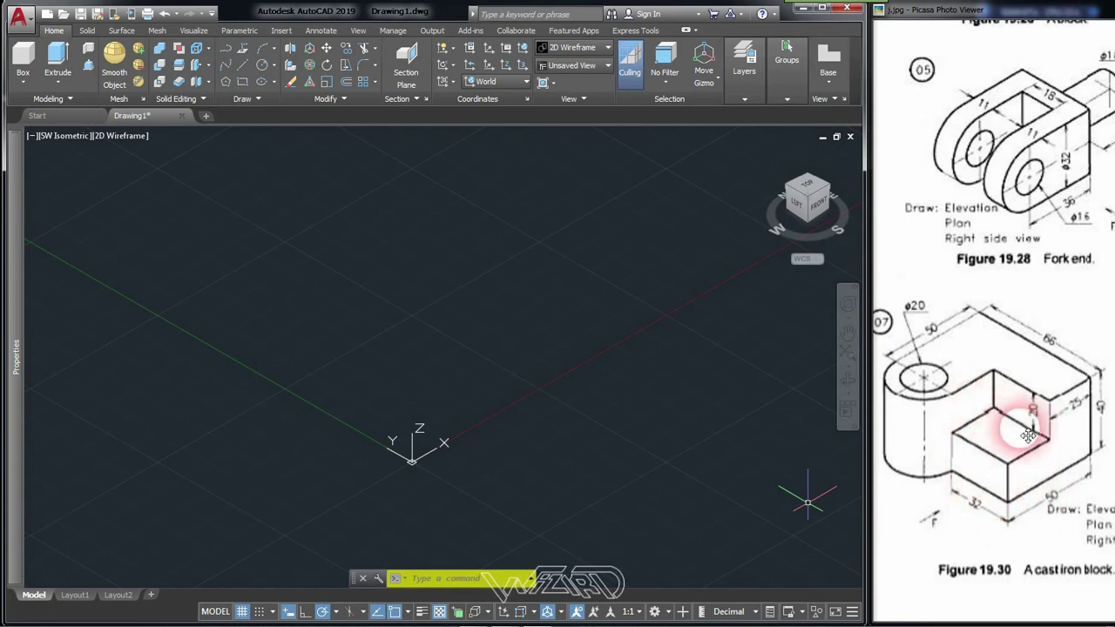
pyautogui.click(331, 252)
pyautogui.click(309, 256)
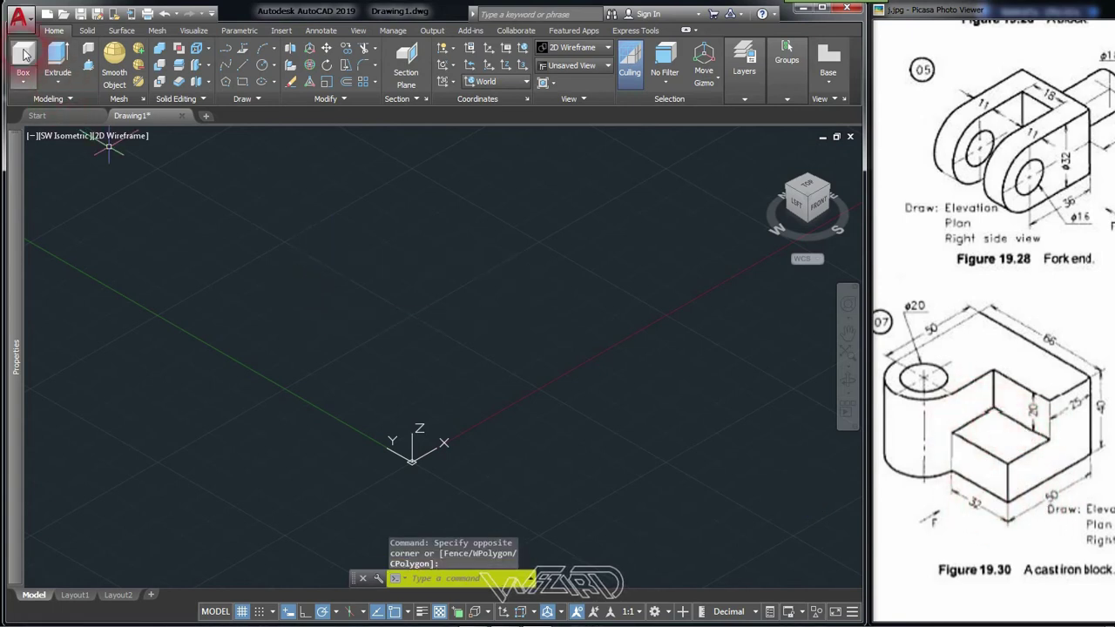
# Step: Create a 50 × 32 base box, 40 units high
pyautogui.click(471, 406)
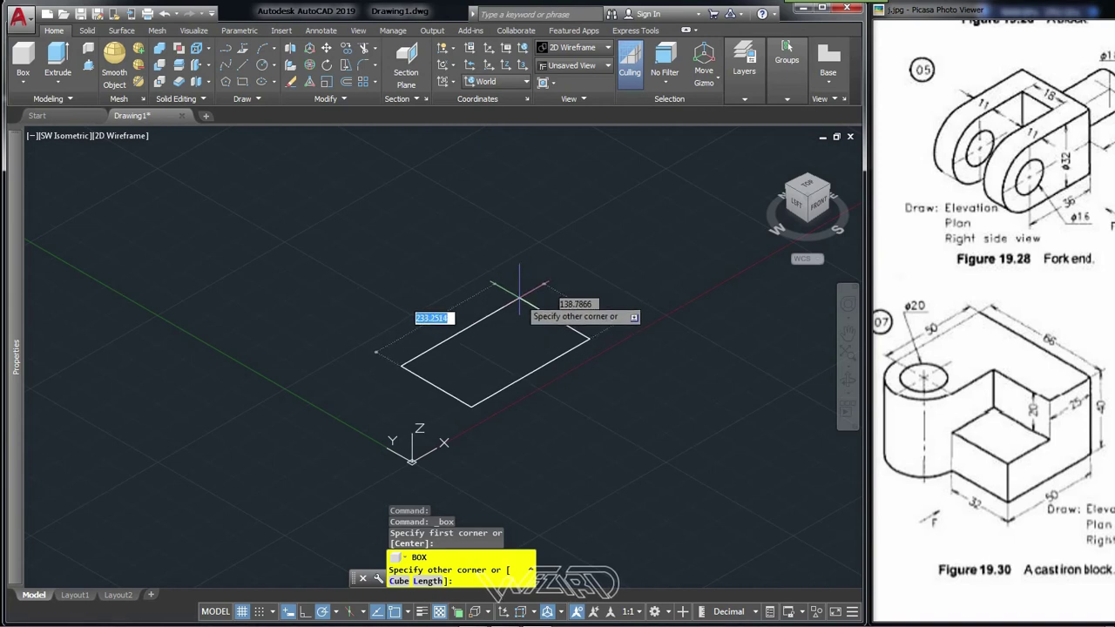
pyautogui.write('50')
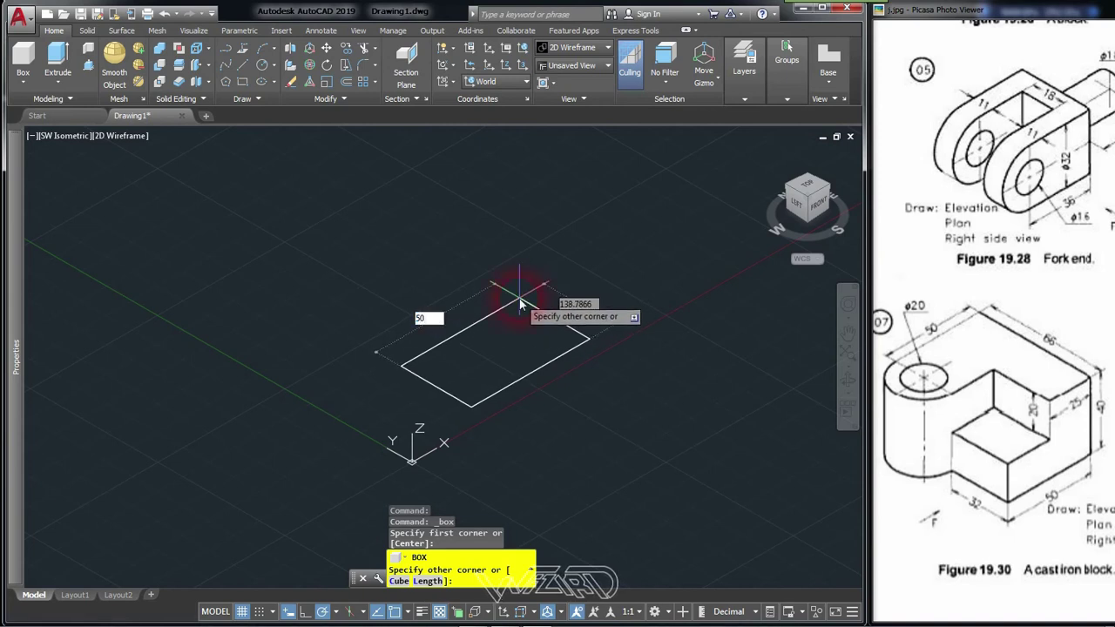
pyautogui.press('Tab')
pyautogui.scroll(2, 391, 361)
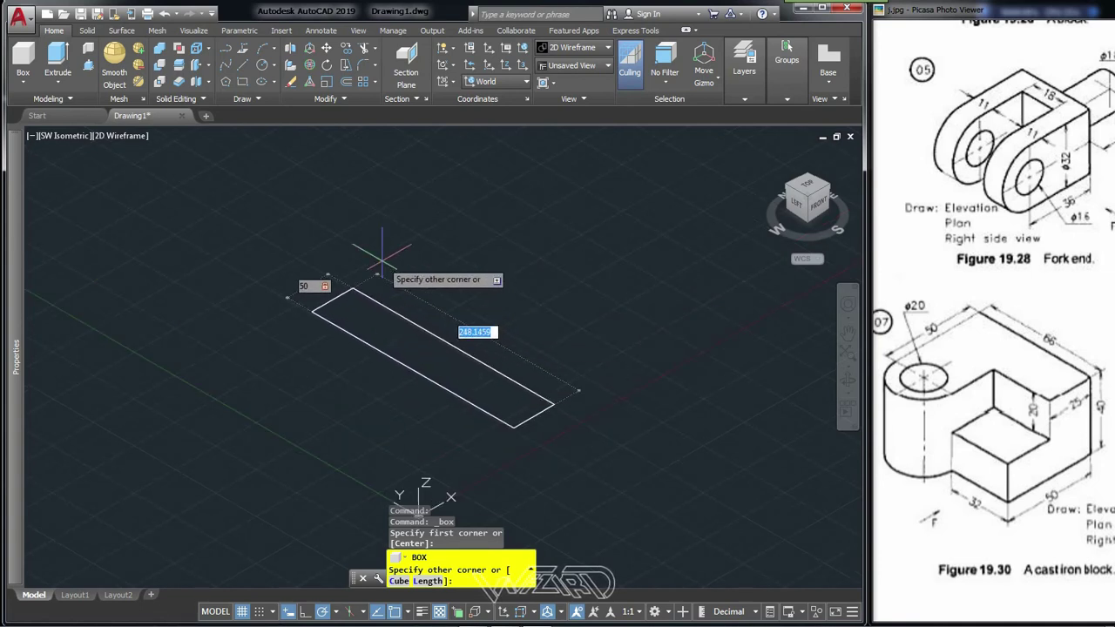
pyautogui.press('BackSpace')
pyautogui.write('32')
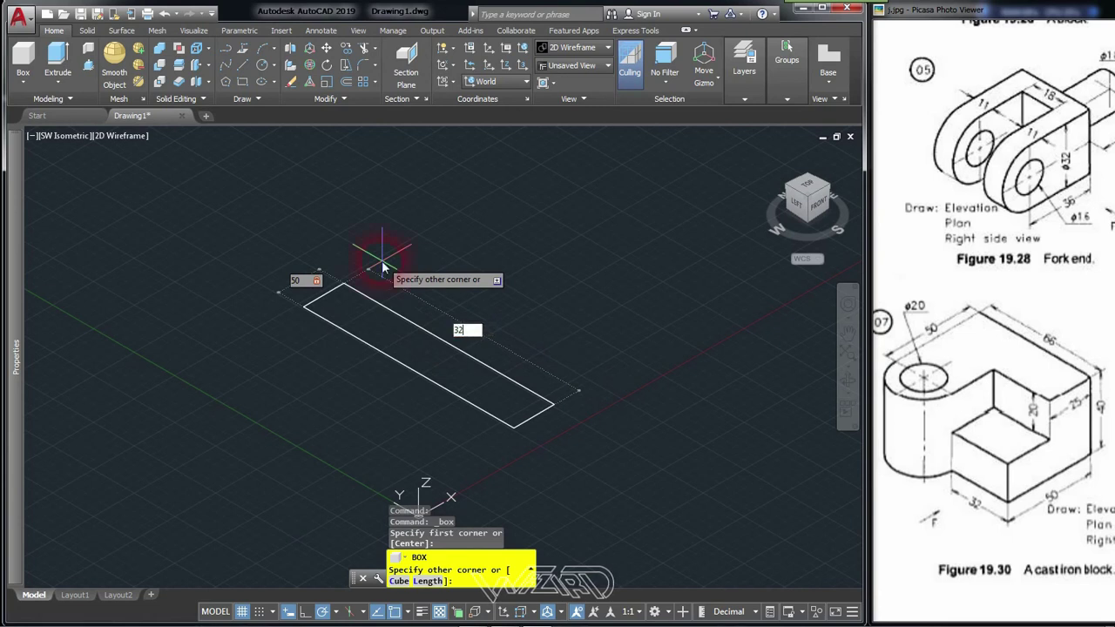
pyautogui.press('Return')
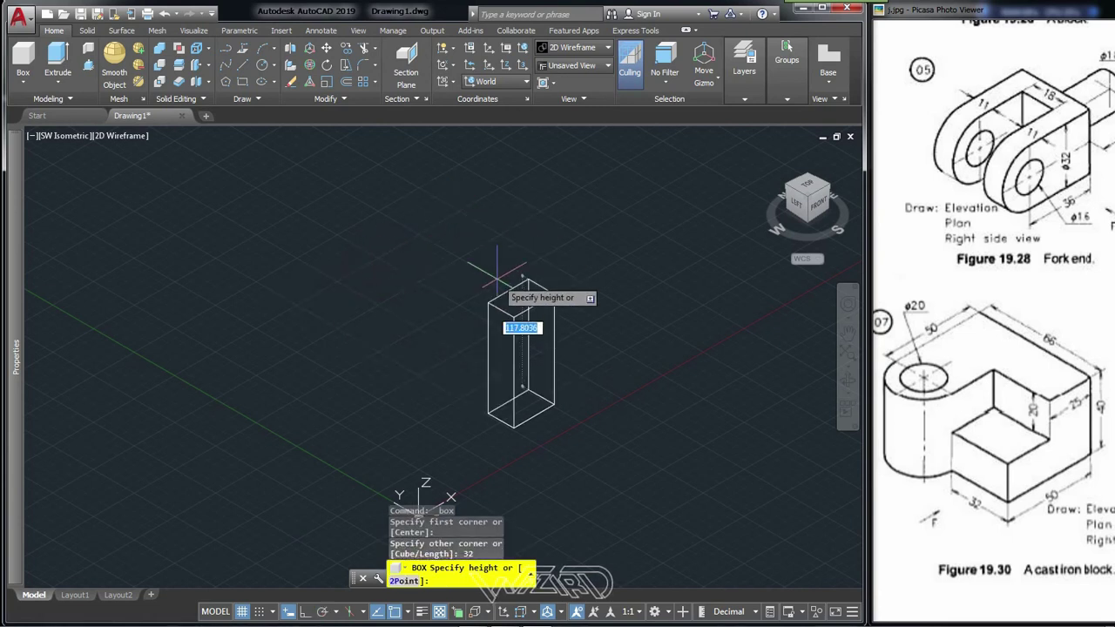
pyautogui.write('40')
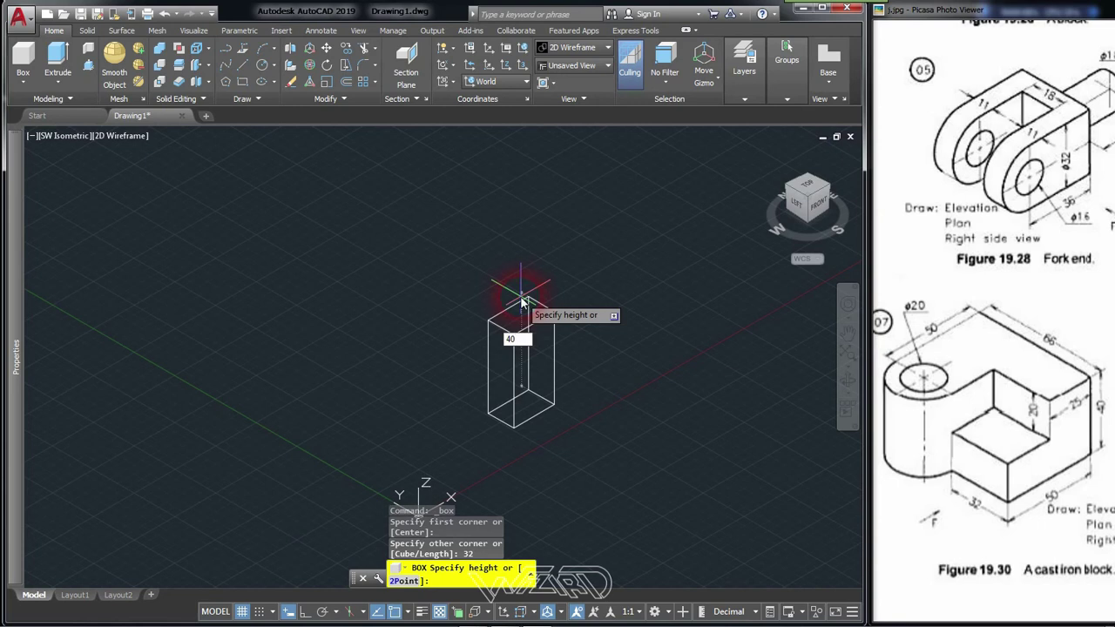
pyautogui.press('Return')
pyautogui.scroll(3, 522, 348)
# Step: Set the viewport visual style to Hidden
pyautogui.click(118, 139)
pyautogui.click(165, 202)
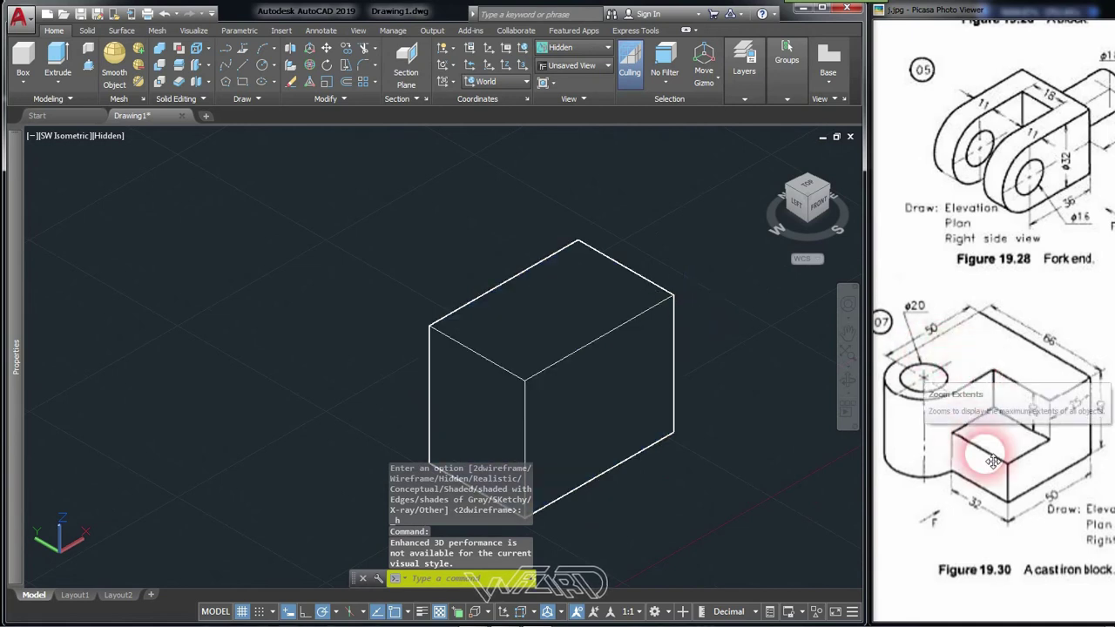
pyautogui.scroll(-2, 660, 199)
pyautogui.scroll(1, 587, 353)
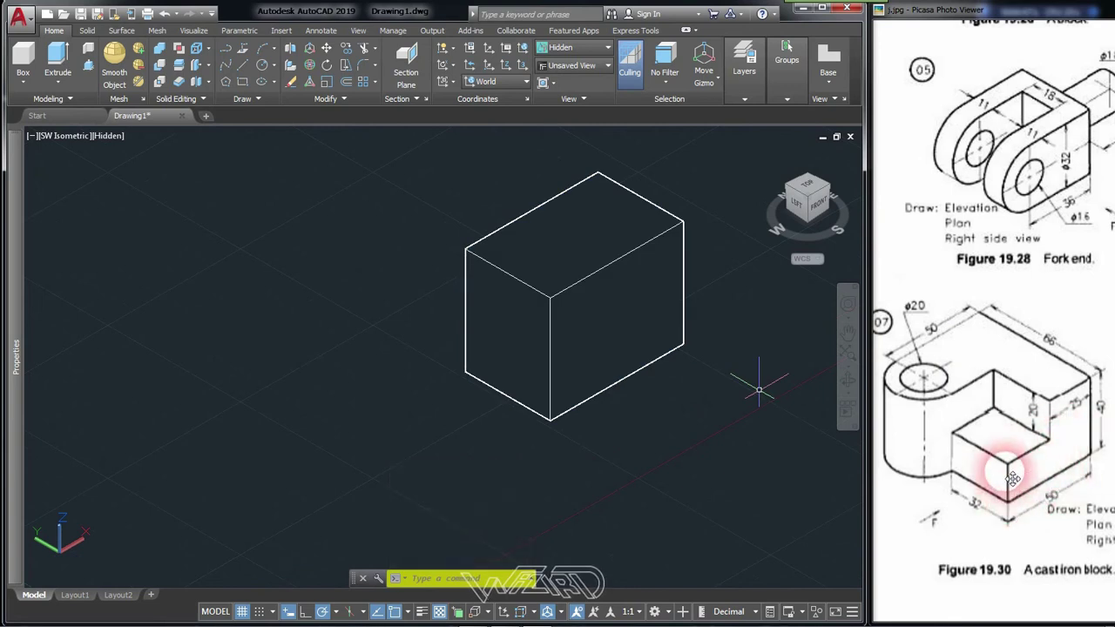
# Step: Draw a second box overlapping the block, offset 20 units with a 25-unit length
pyautogui.click(23, 56)
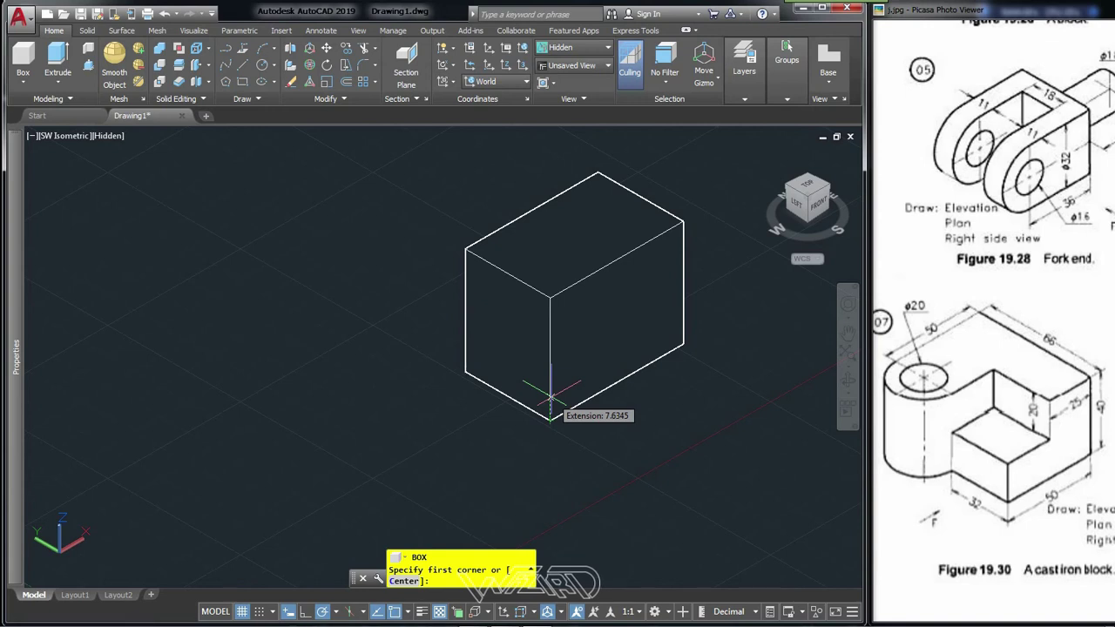
pyautogui.write('20')
pyautogui.press('Return')
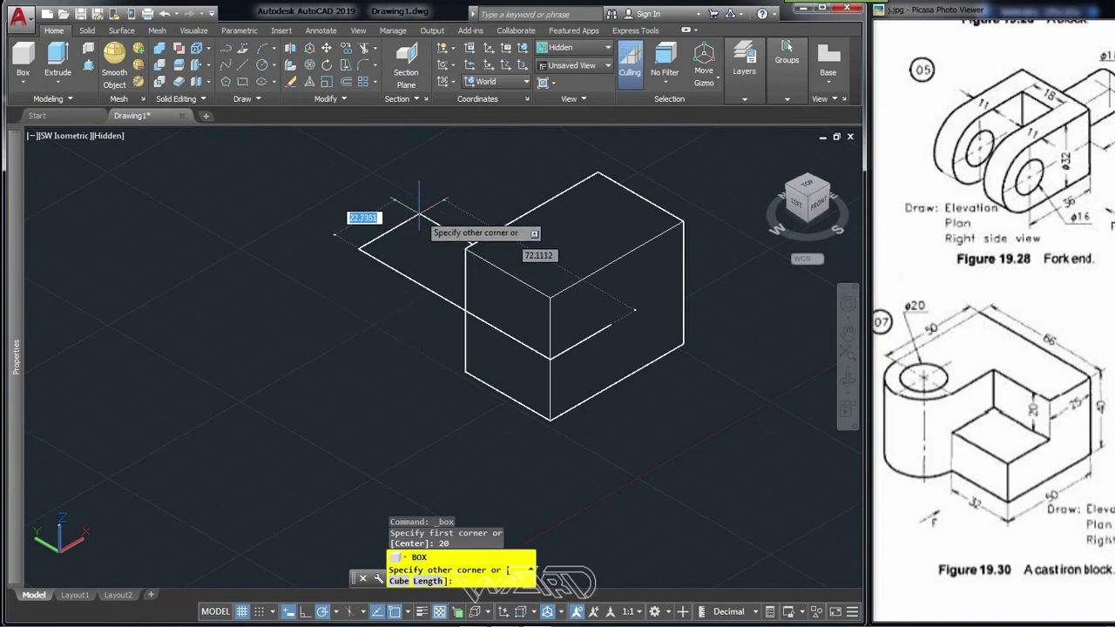
pyautogui.write('25')
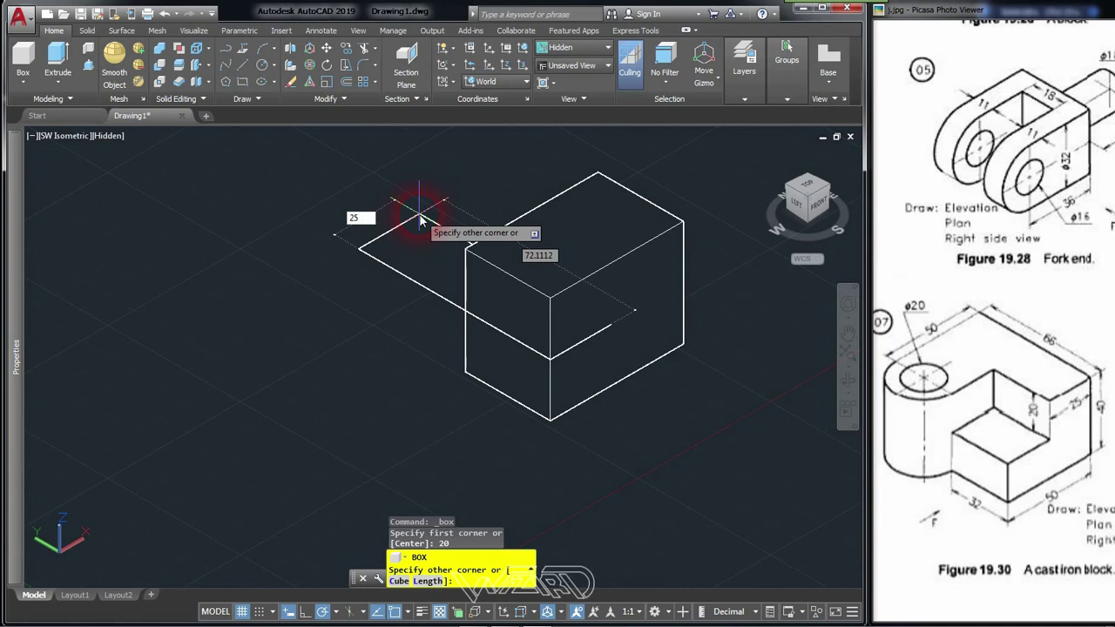
pyautogui.press('Return')
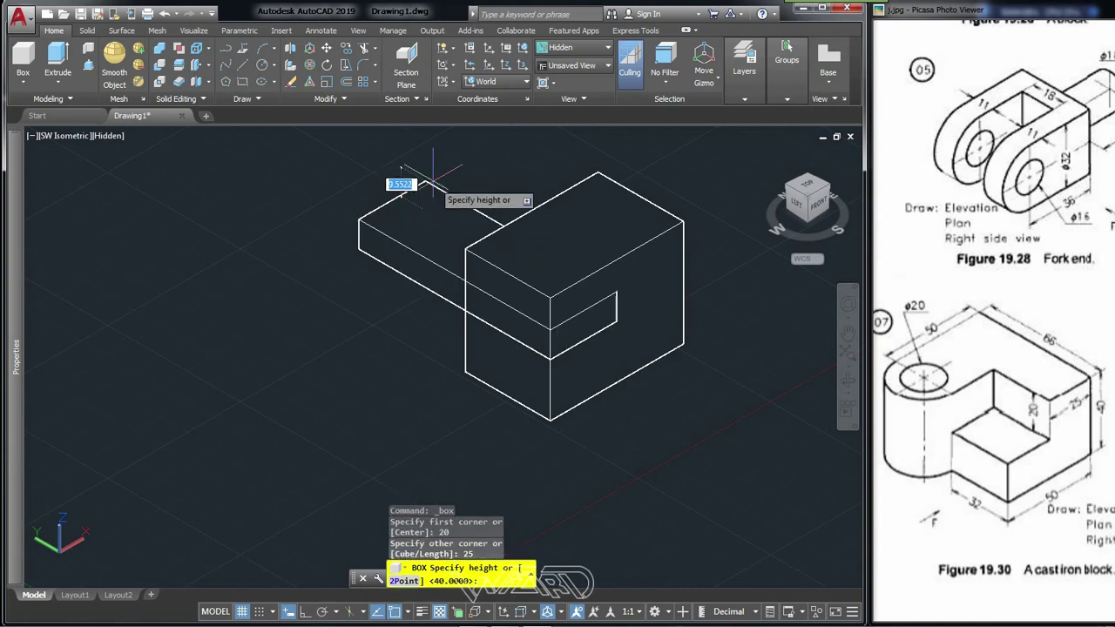
pyautogui.click(434, 130)
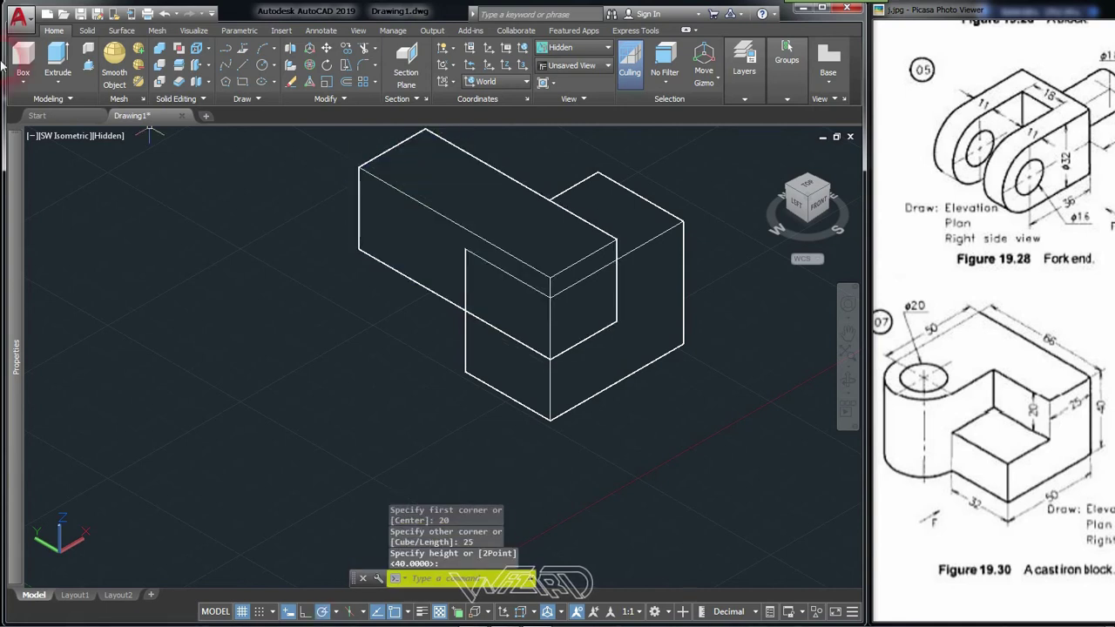
# Step: Subtract the left box from the right box, leaving an L-shaped stepped solid
pyautogui.click(159, 66)
pyautogui.click(671, 231)
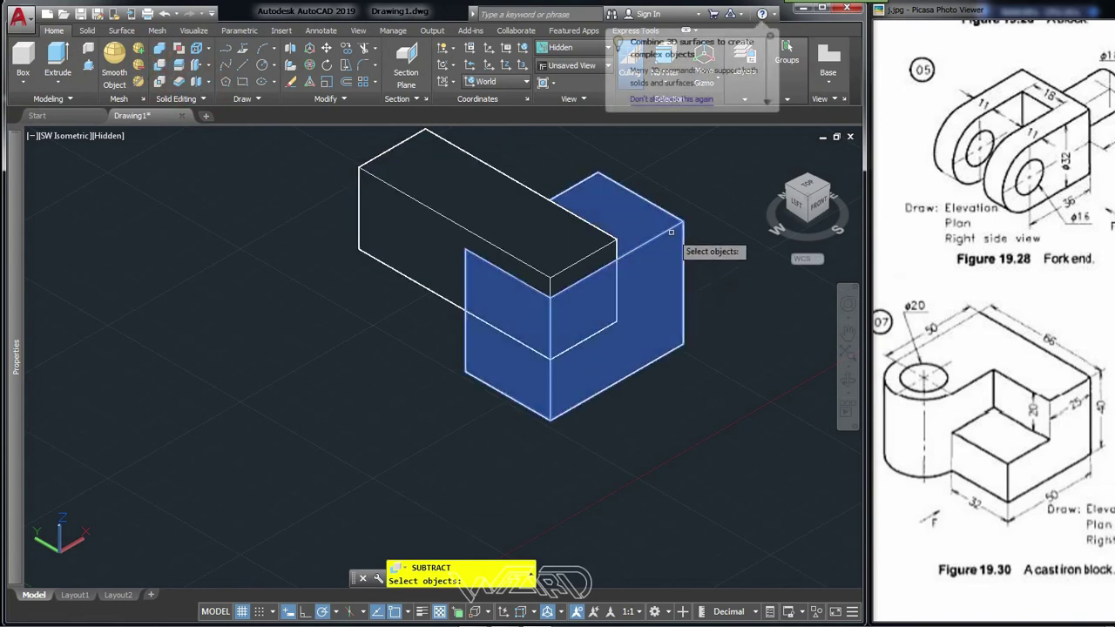
pyautogui.press('Return')
pyautogui.click(455, 190)
pyautogui.press('Return')
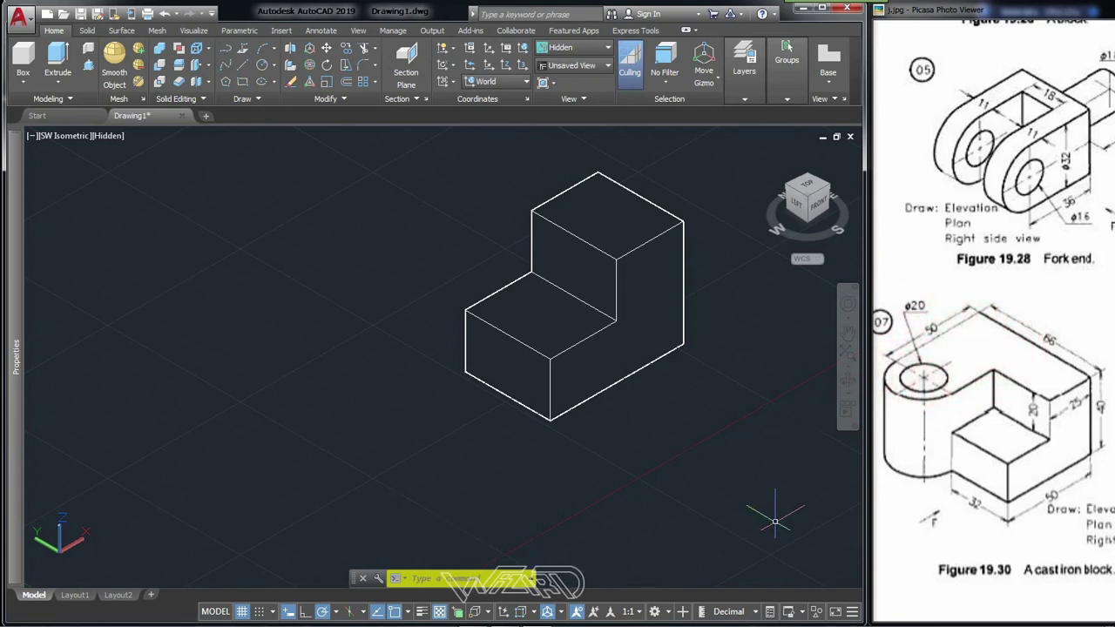
# Step: Add a 50 × 34 box at the block's corner, then enable Dynamic UCS
pyautogui.click(23, 56)
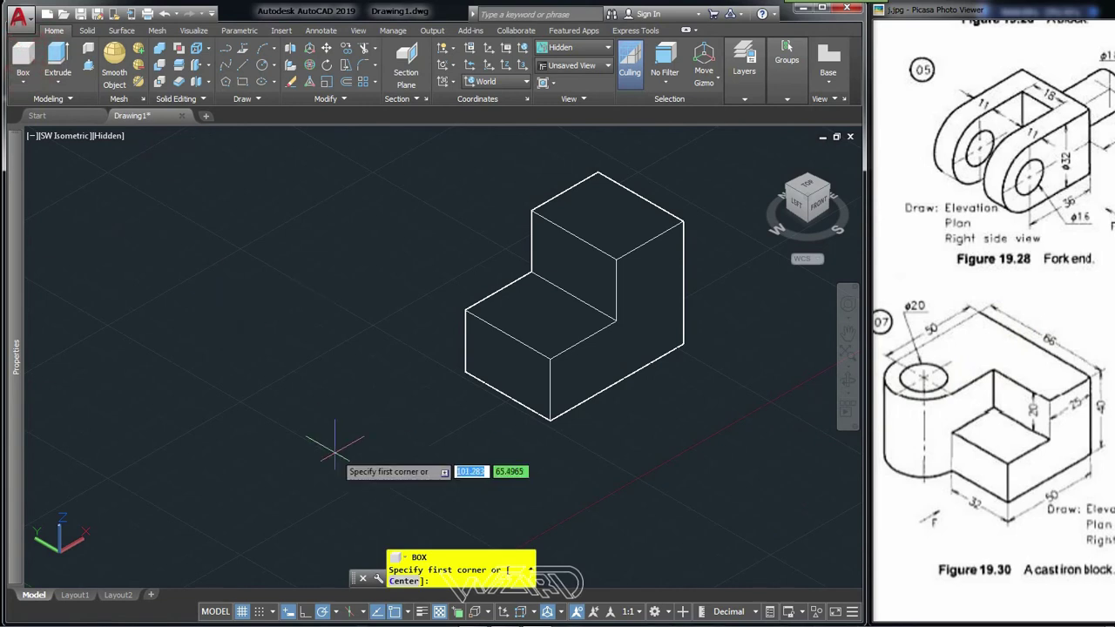
pyautogui.click(597, 173)
pyautogui.scroll(-2, 644, 453)
pyautogui.scroll(2, 521, 293)
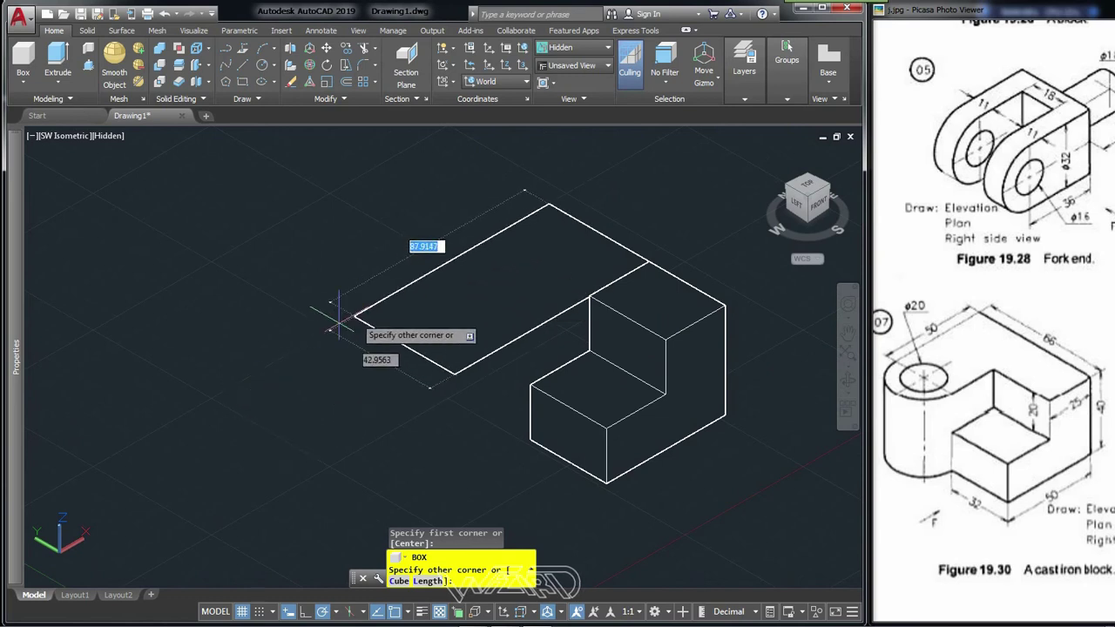
pyautogui.write('50')
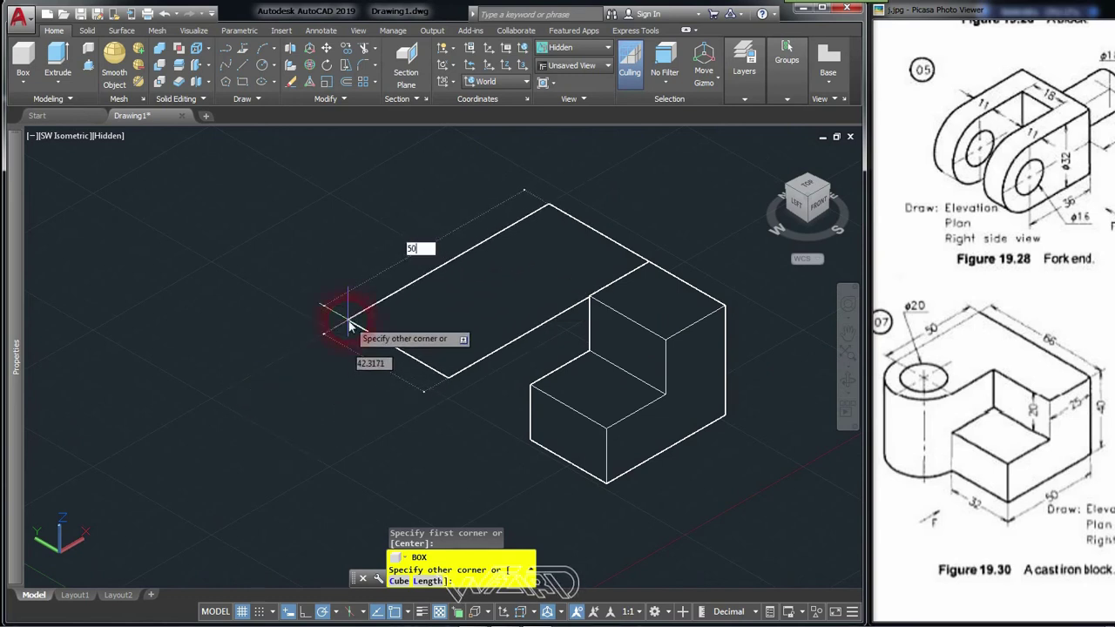
pyautogui.press('Tab')
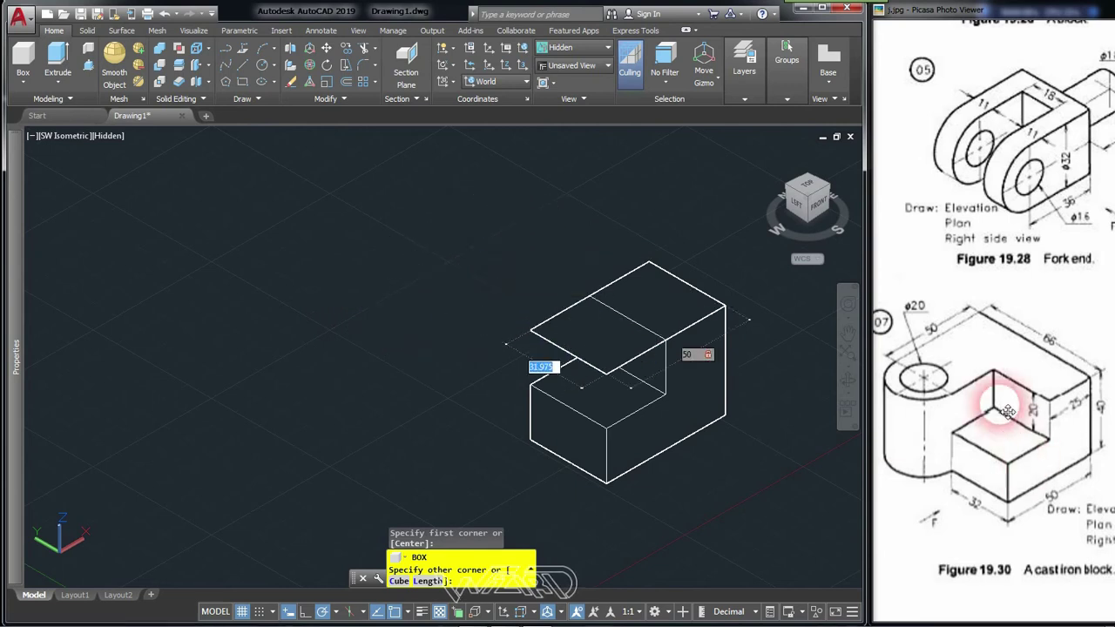
pyautogui.moveTo(977, 400); pyautogui.dragTo(990, 394)
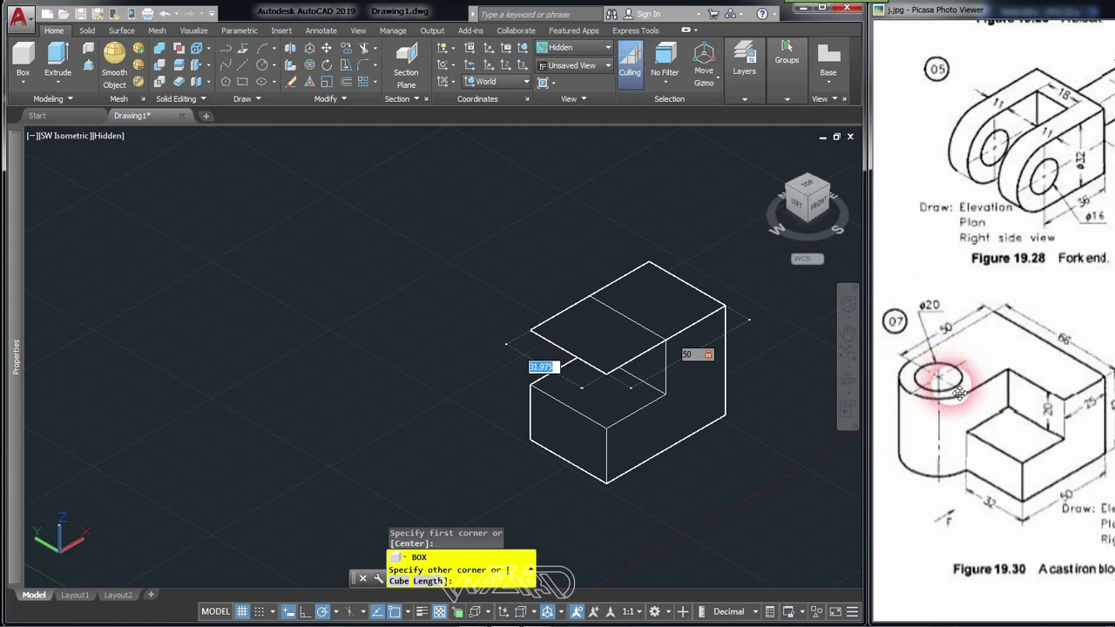
pyautogui.moveTo(1008, 386); pyautogui.dragTo(998, 372)
pyautogui.write('34')
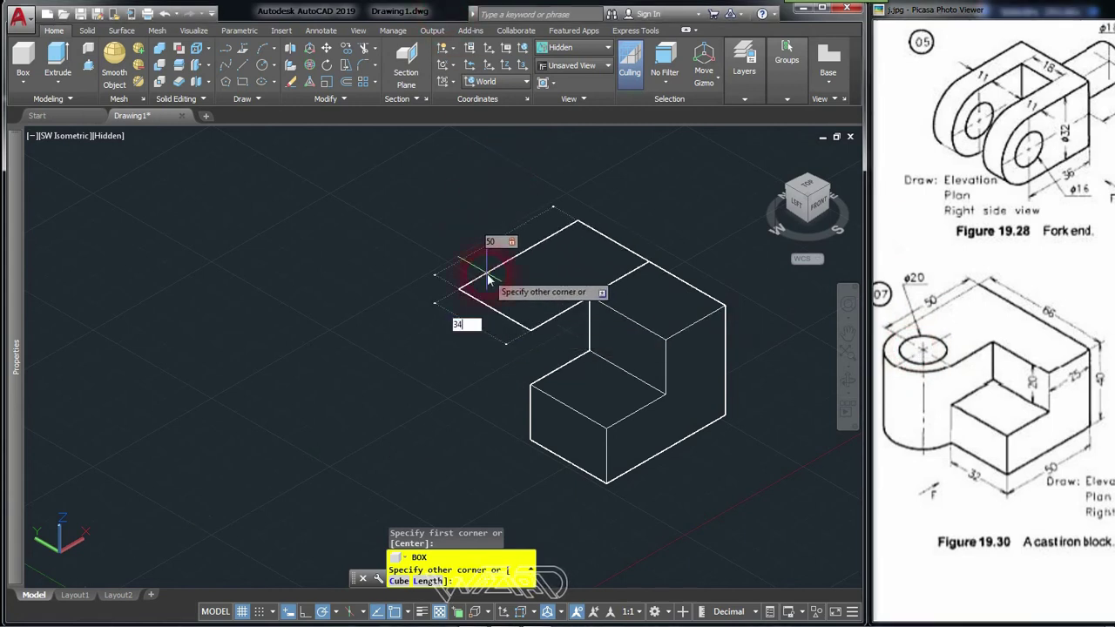
pyautogui.press('Return')
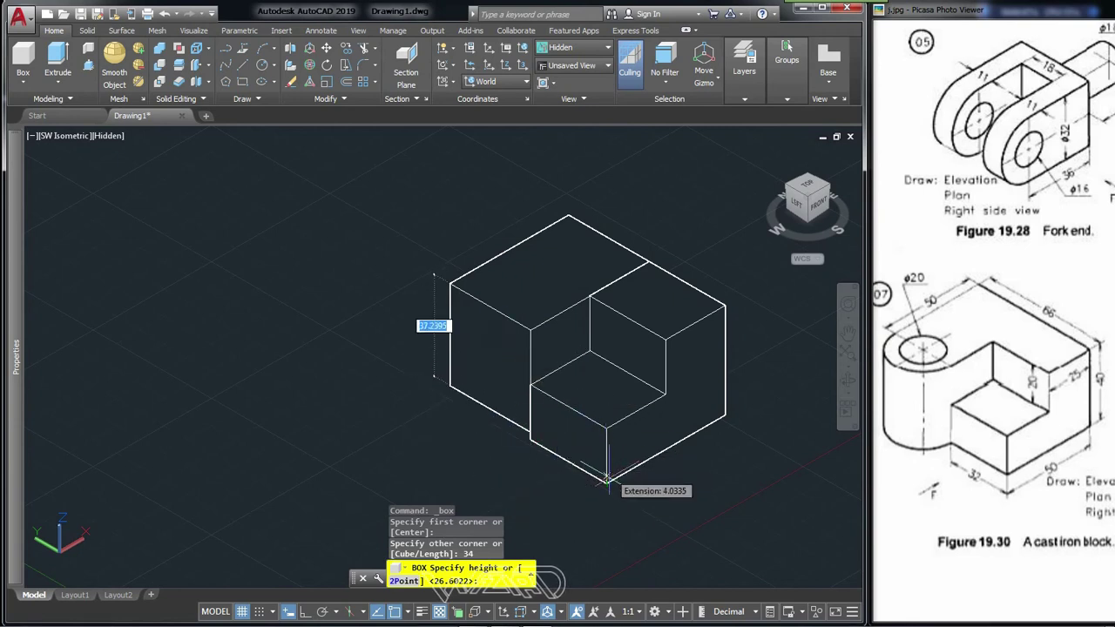
pyautogui.write('2')
pyautogui.press('Return')
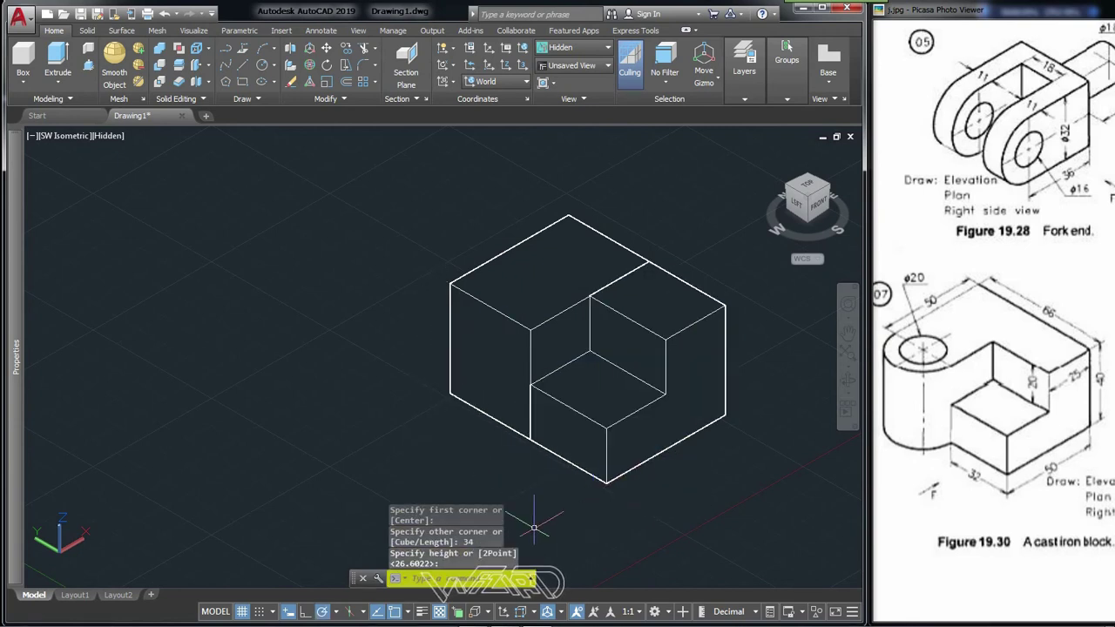
pyautogui.click(502, 611)
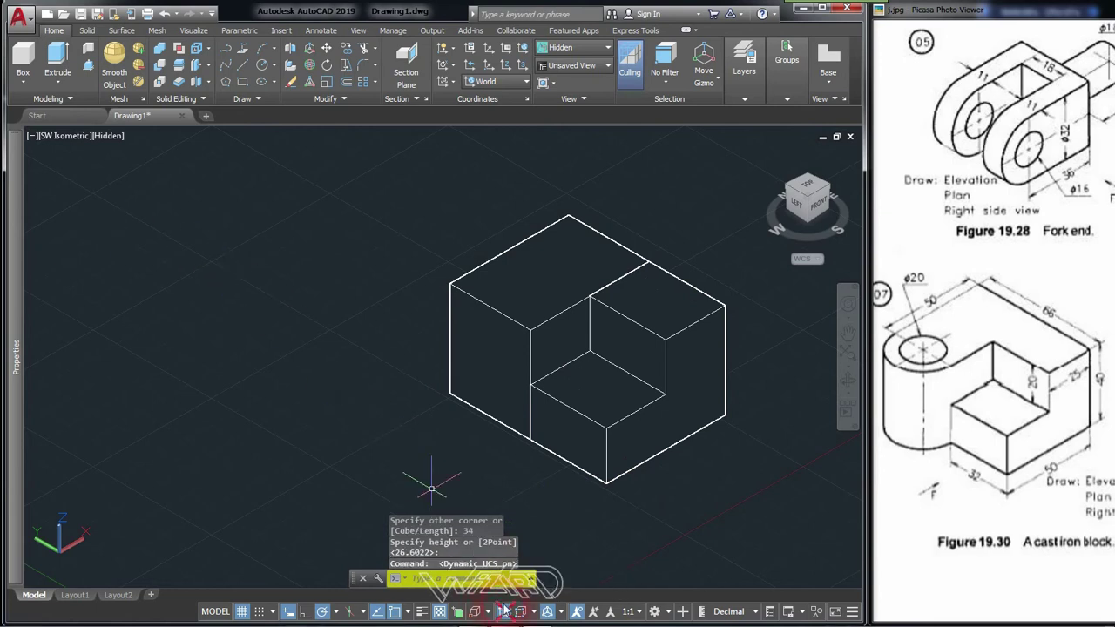
# Step: Draw a cylinder at the box edge midpoint, reaching the corner, with height snapped to the bottom endpoint
pyautogui.click(23, 82)
pyautogui.click(31, 133)
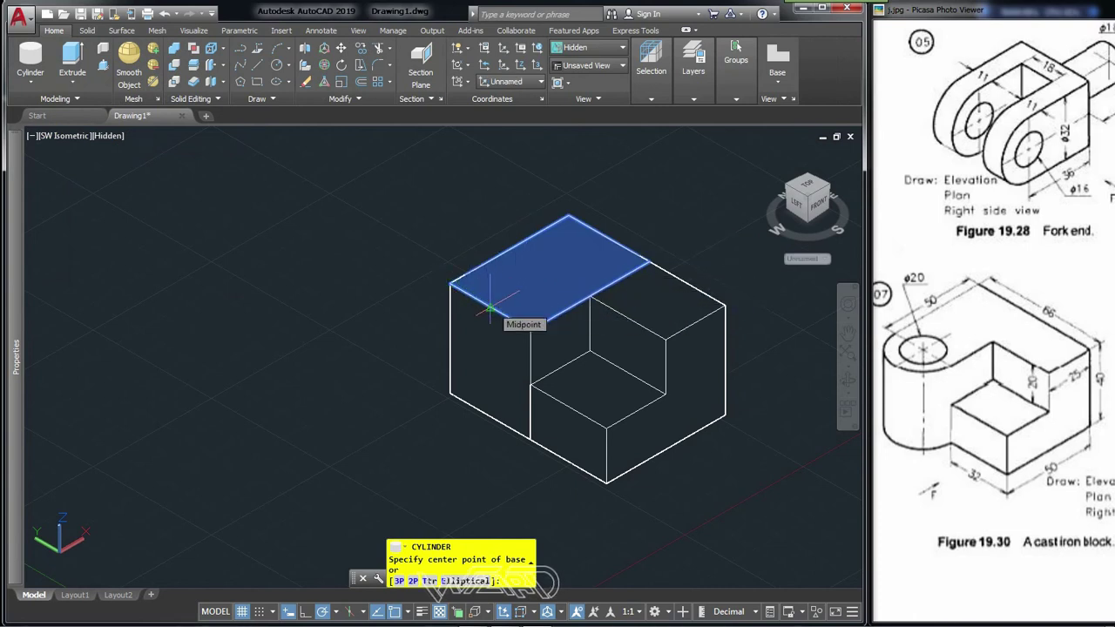
pyautogui.click(489, 308)
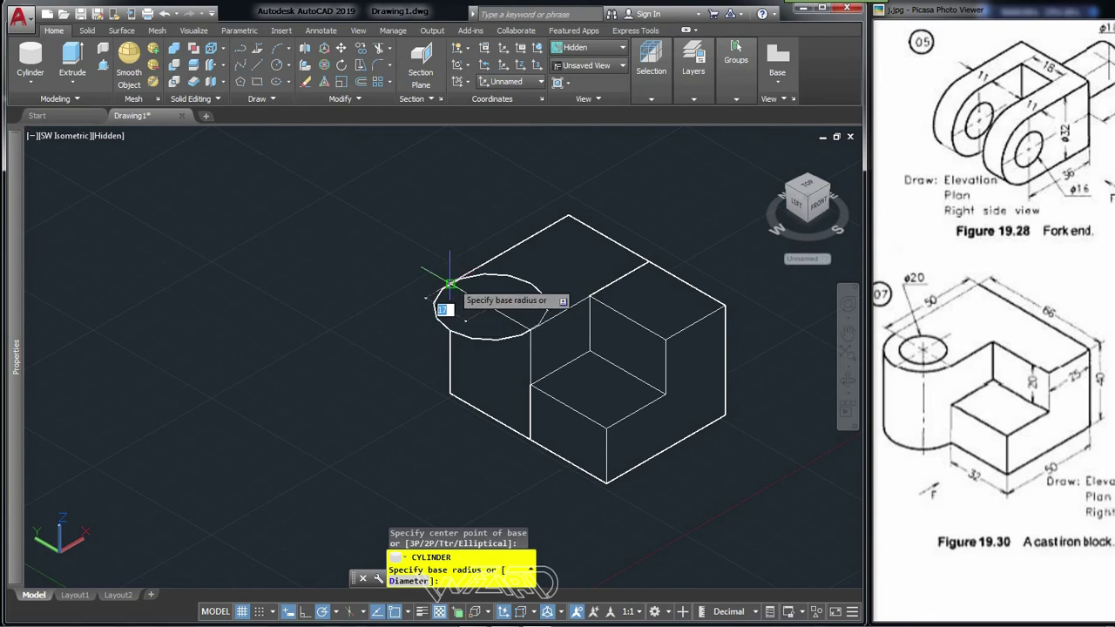
pyautogui.click(449, 283)
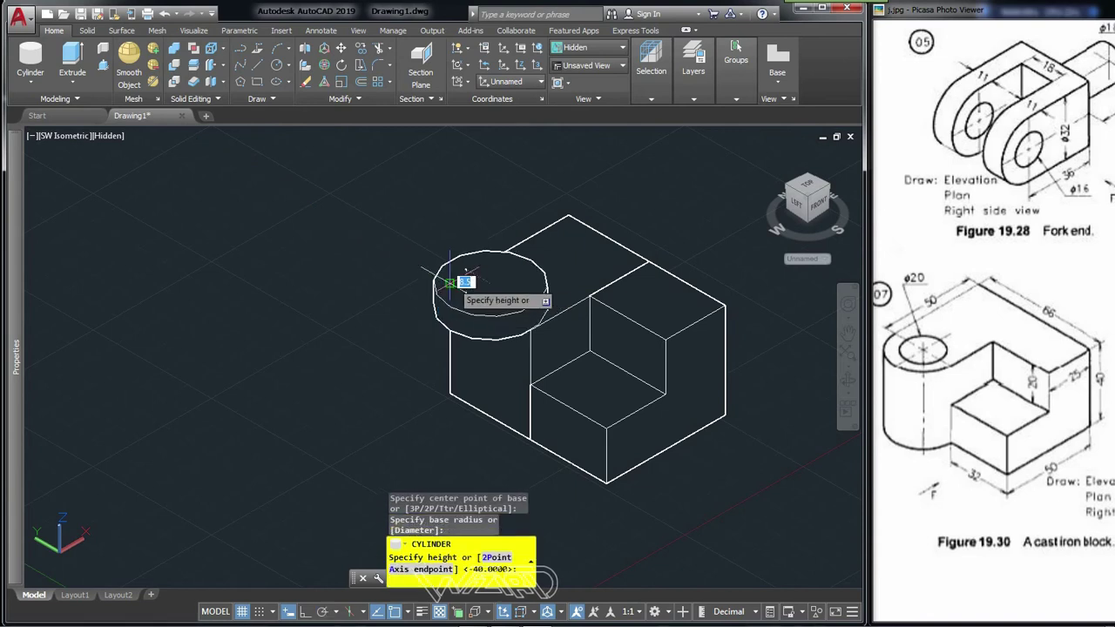
pyautogui.keyDown('shift'); pyautogui.rightClick(607, 478); pyautogui.keyUp('shift')
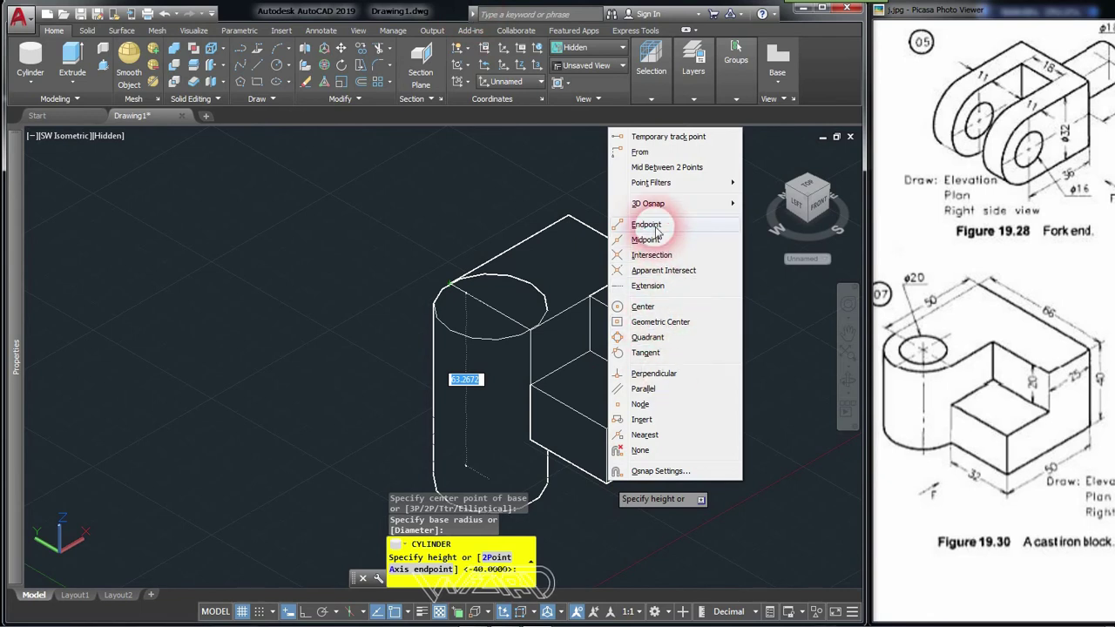
pyautogui.click(646, 225)
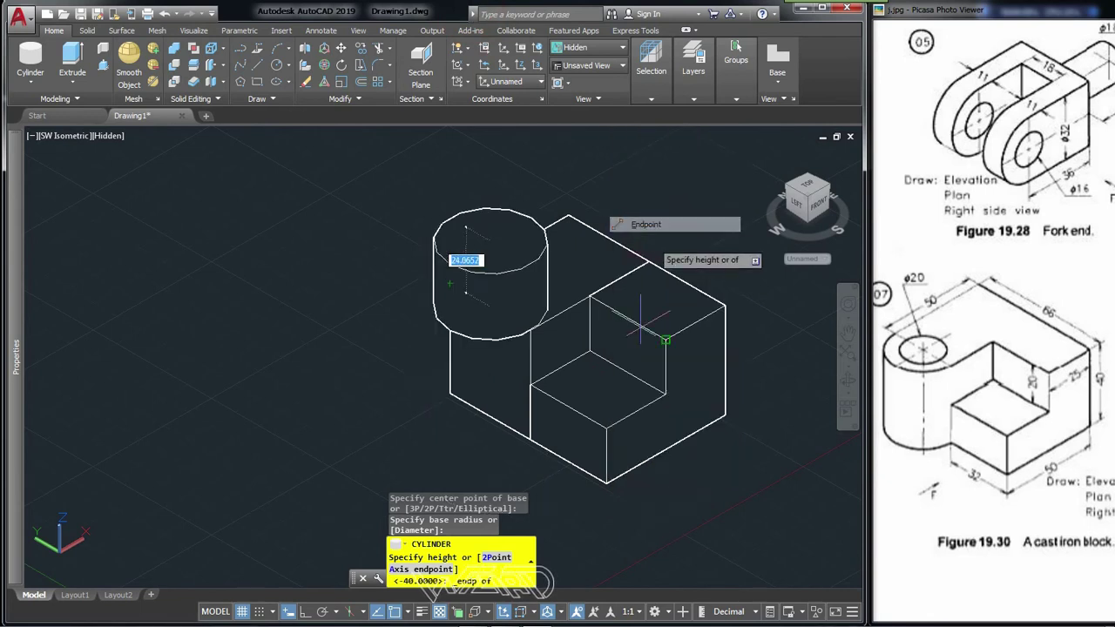
pyautogui.click(607, 482)
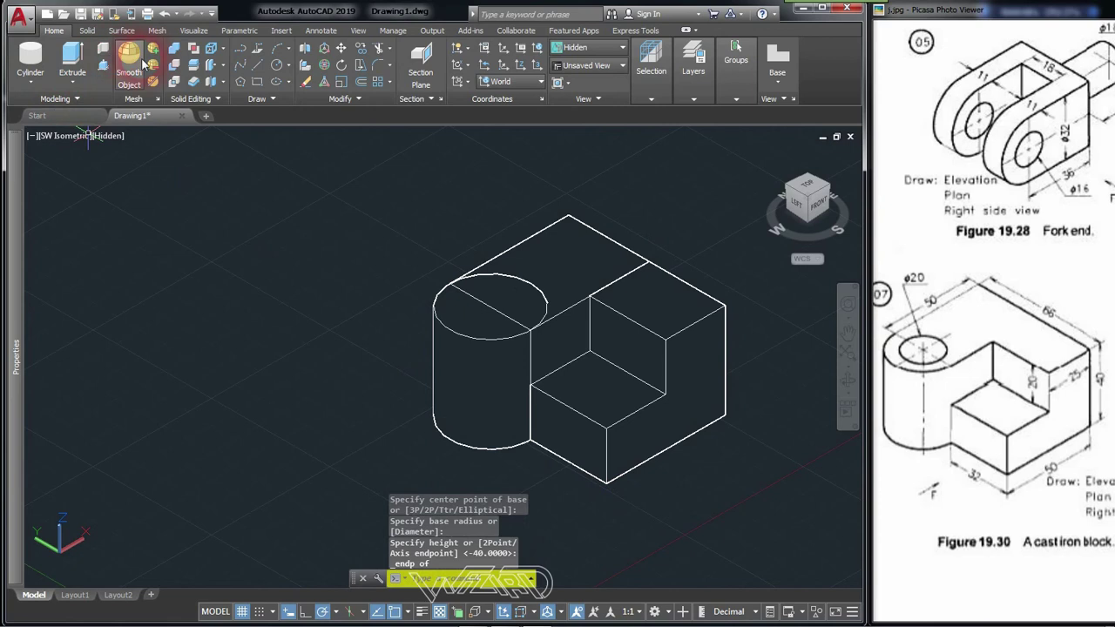
# Step: Union the cylinder and both boxes into one solid
pyautogui.click(178, 54)
pyautogui.click(731, 484)
pyautogui.click(447, 299)
pyautogui.press('Return')
pyautogui.press('Return')
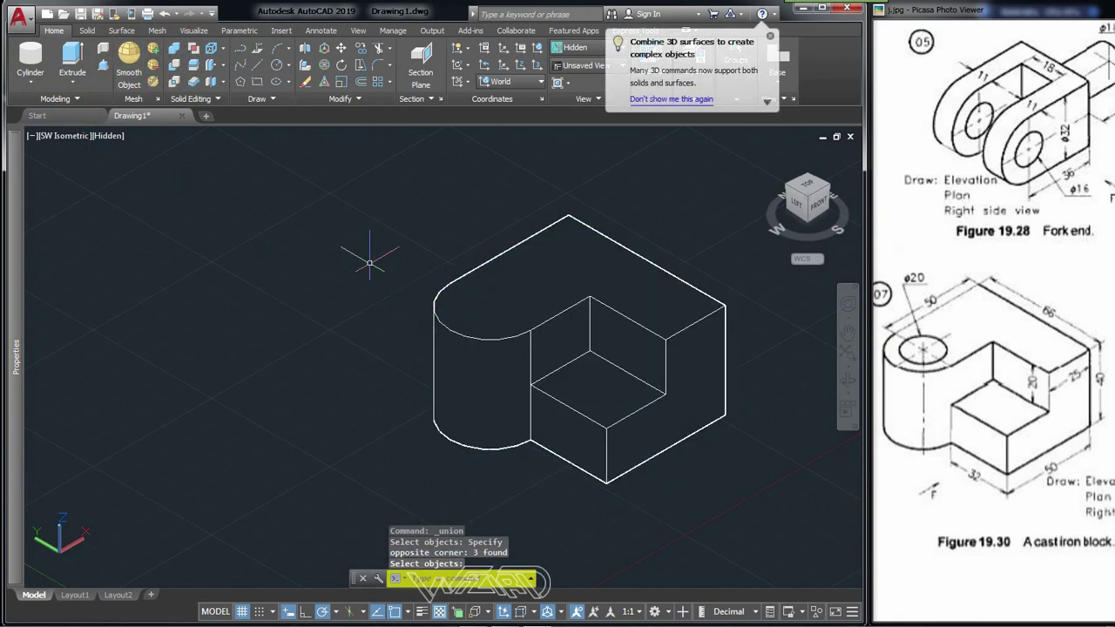
# Step: Draw a radius-10 cylinder centred on the boss top, extending down through the block
pyautogui.click(31, 63)
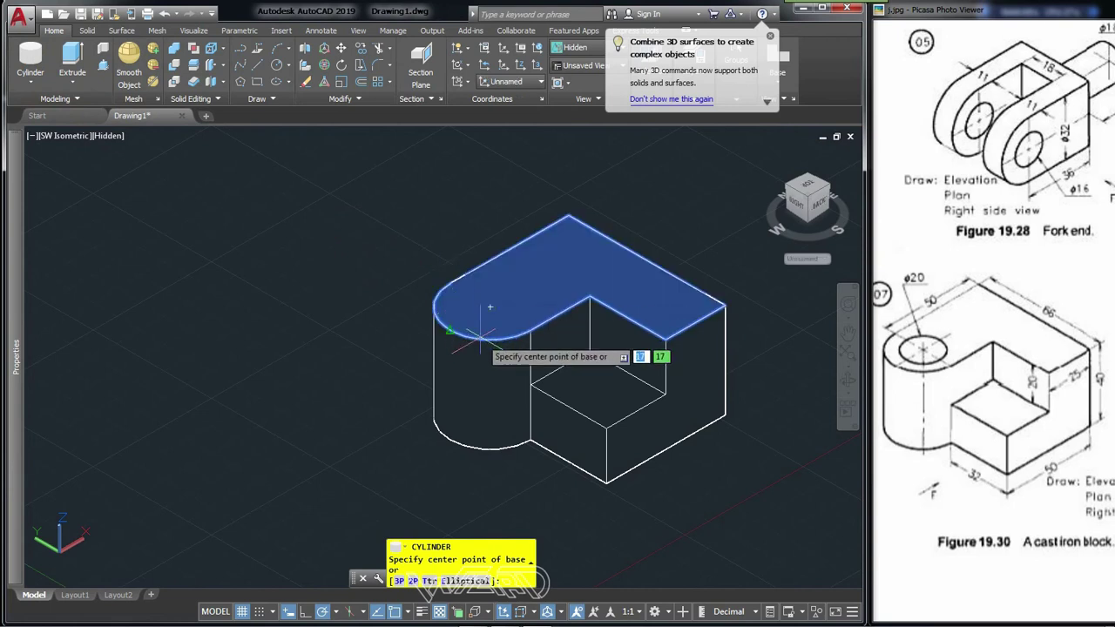
pyautogui.click(489, 308)
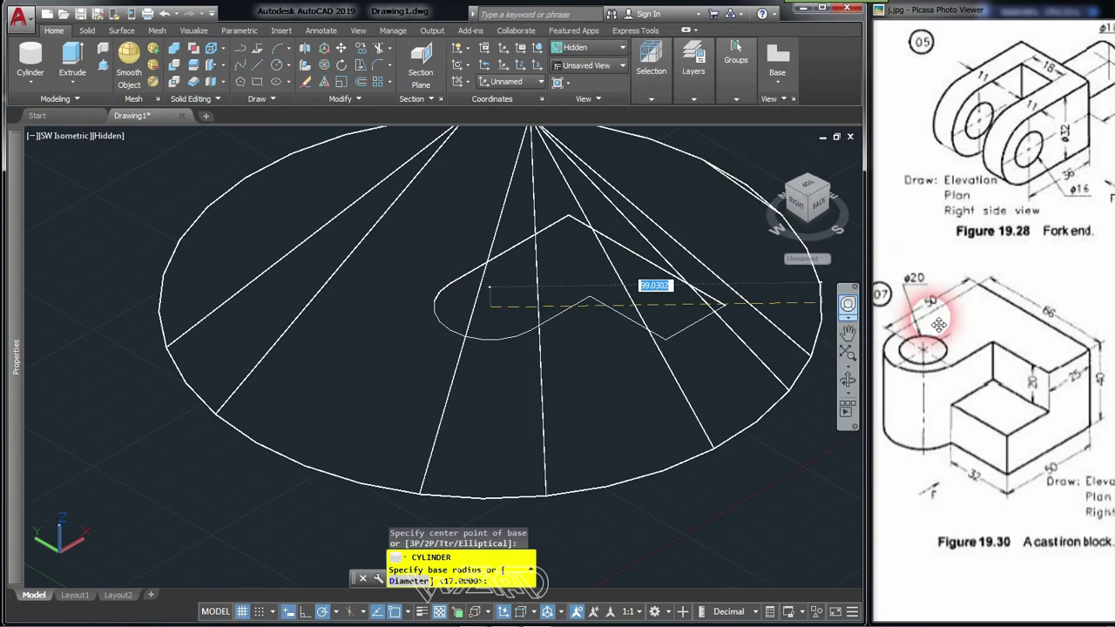
pyautogui.write('1')
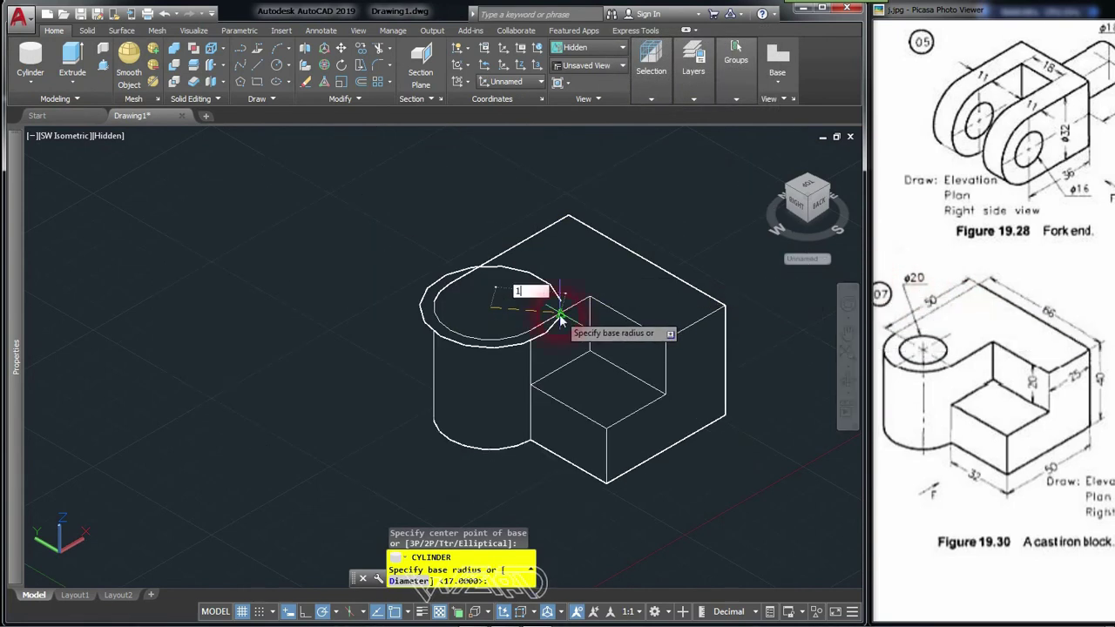
pyautogui.press('Return')
pyautogui.click(522, 483)
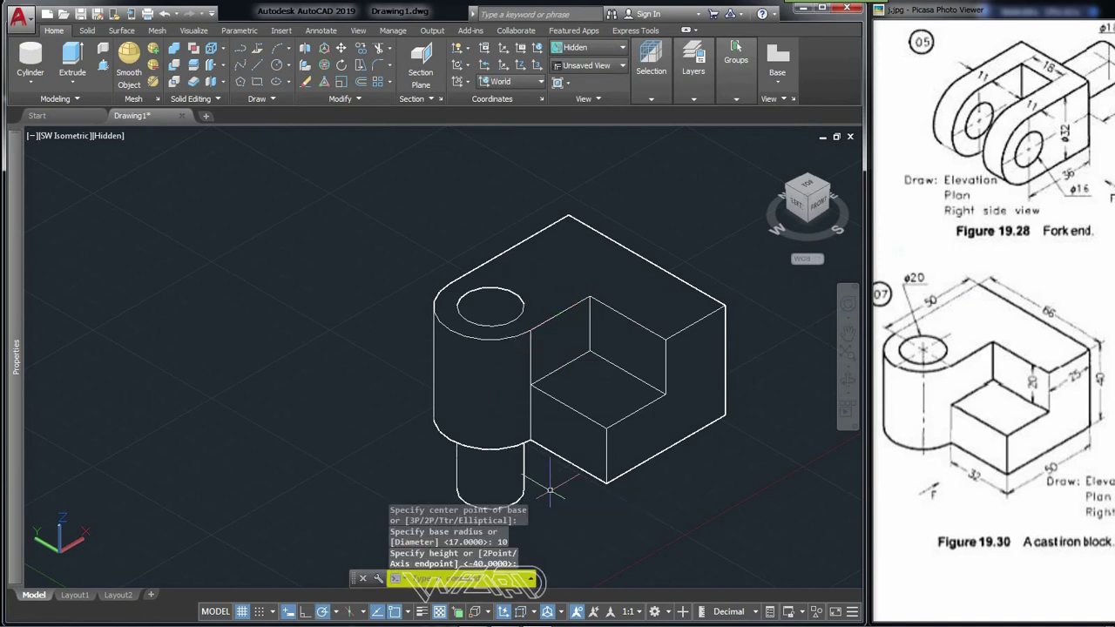
# Step: Subtract the cylinder from the block to leave a round through-hole
pyautogui.click(174, 65)
pyautogui.click(637, 287)
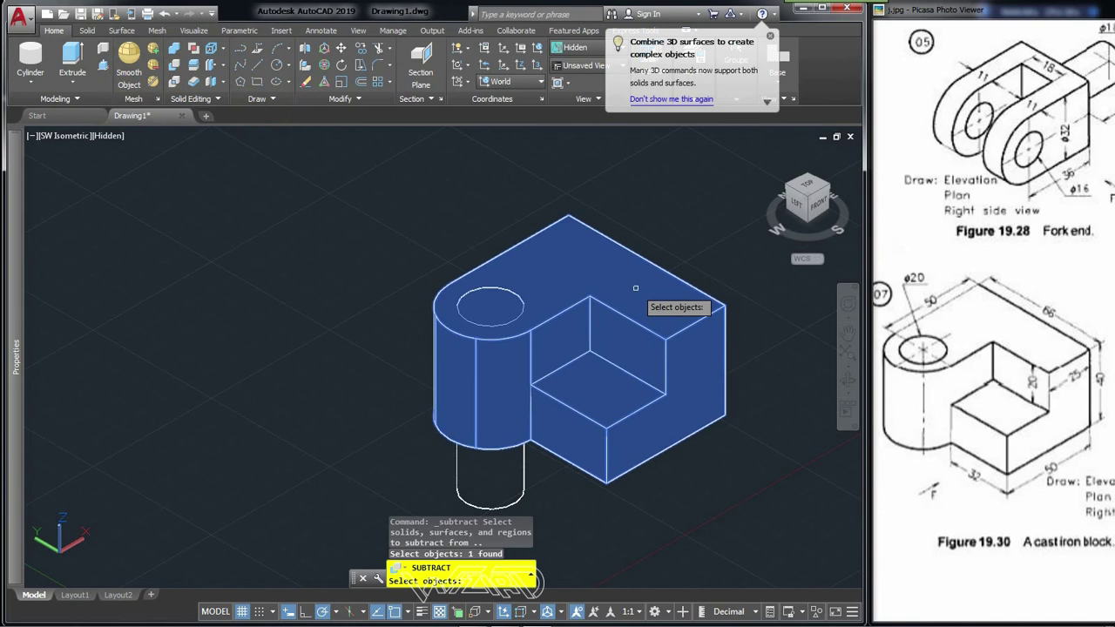
pyautogui.press('Return')
pyautogui.click(492, 465)
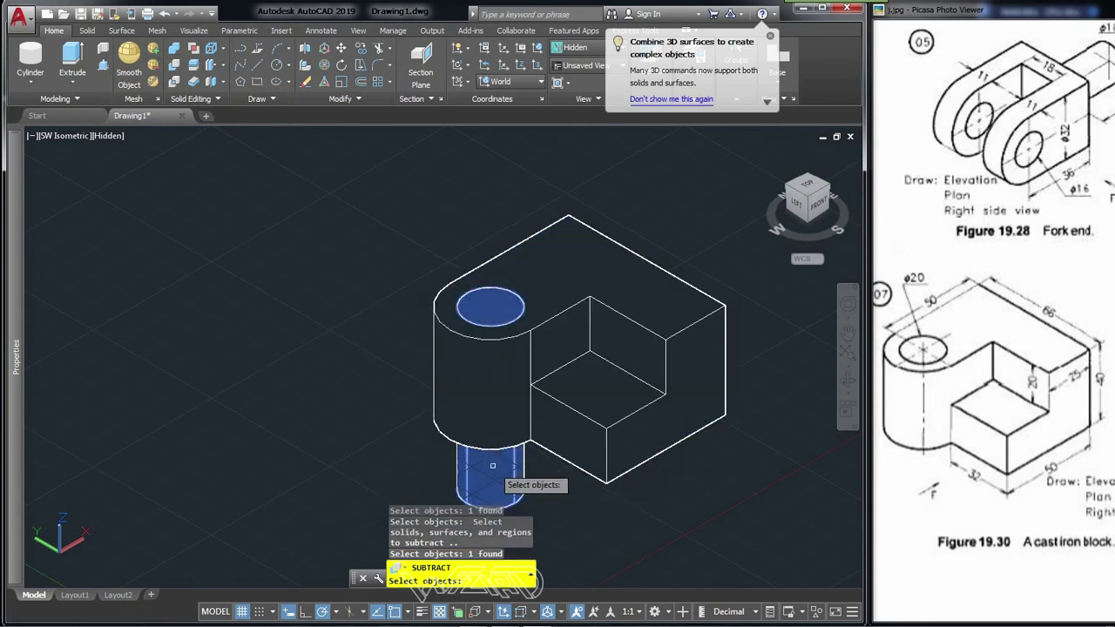
pyautogui.press('Return')
pyautogui.scroll(-1, 279, 362)
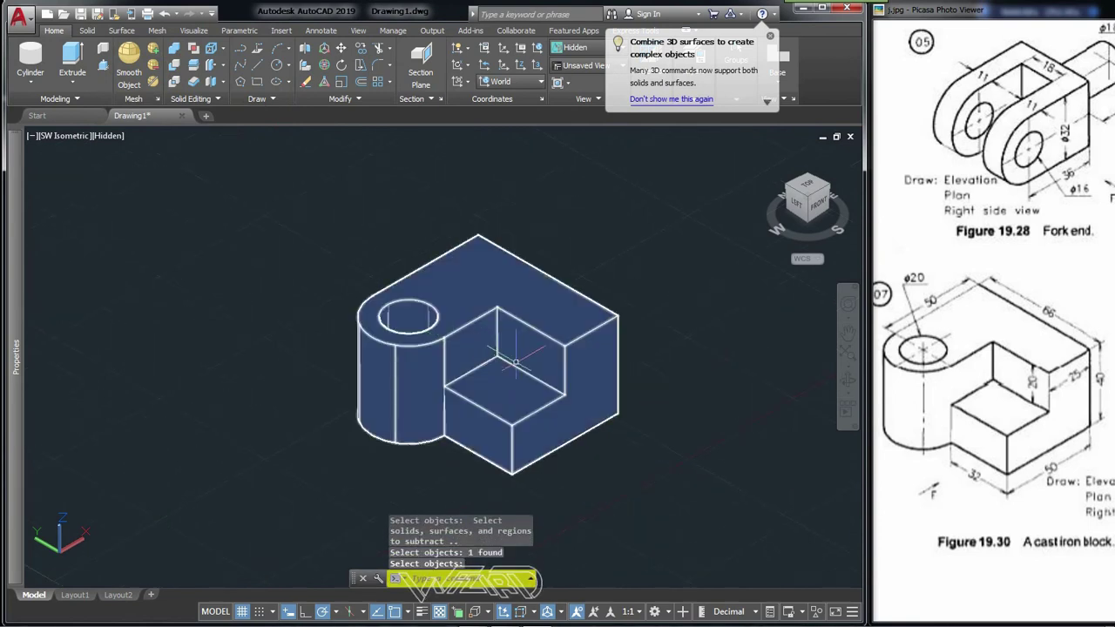
pyautogui.scroll(1, 525, 352)
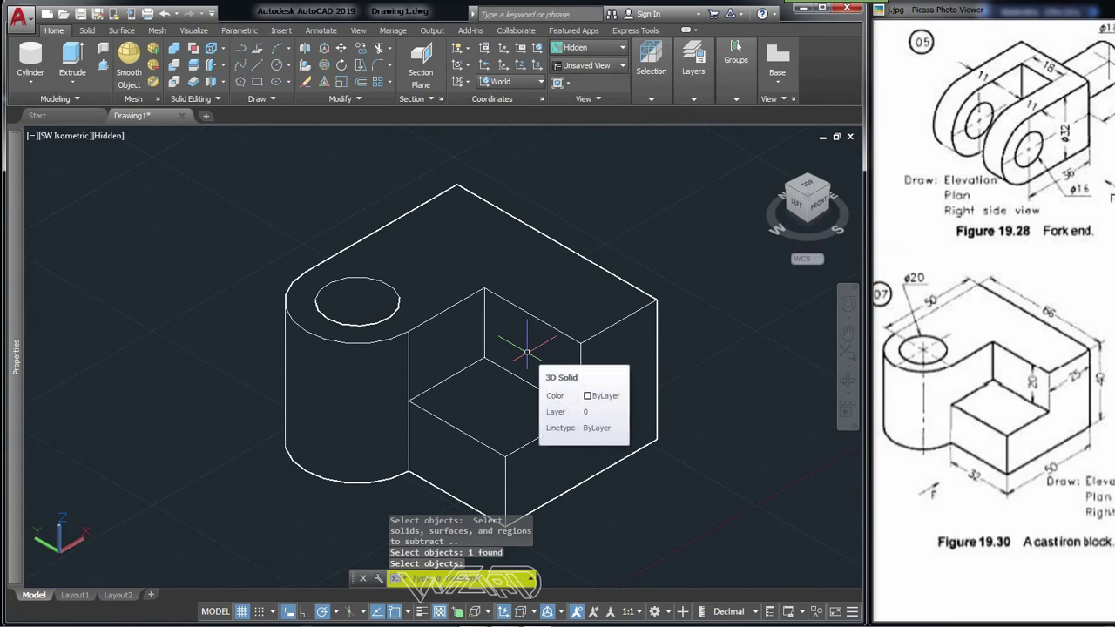
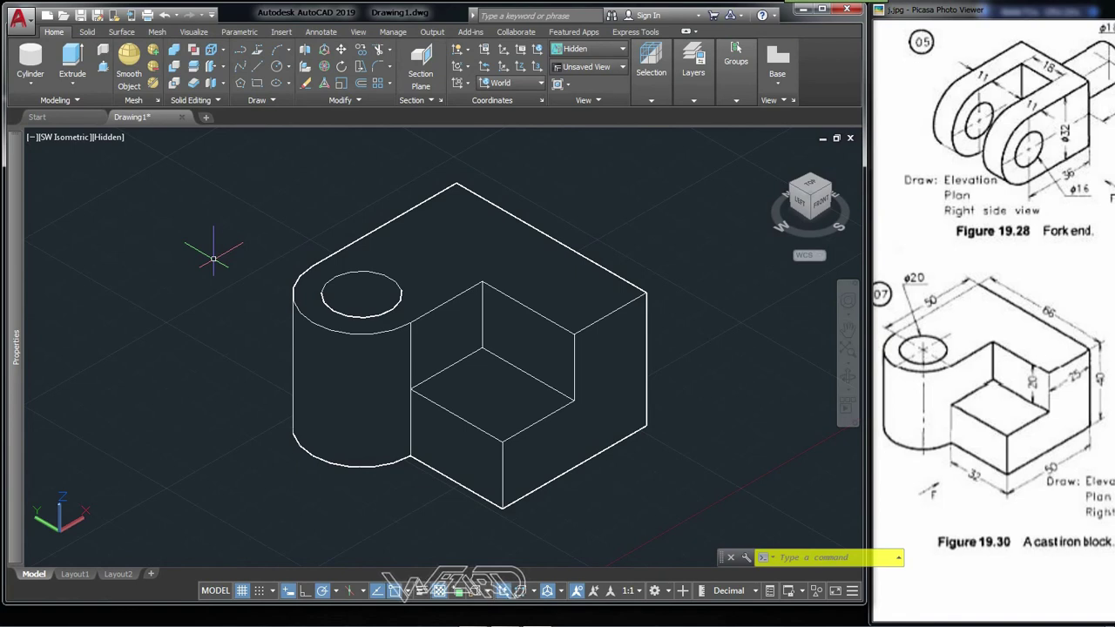
# Step: Maximize the AutoCAD window over the photo viewer and start the VIEWBASE command
pyautogui.click(821, 8)
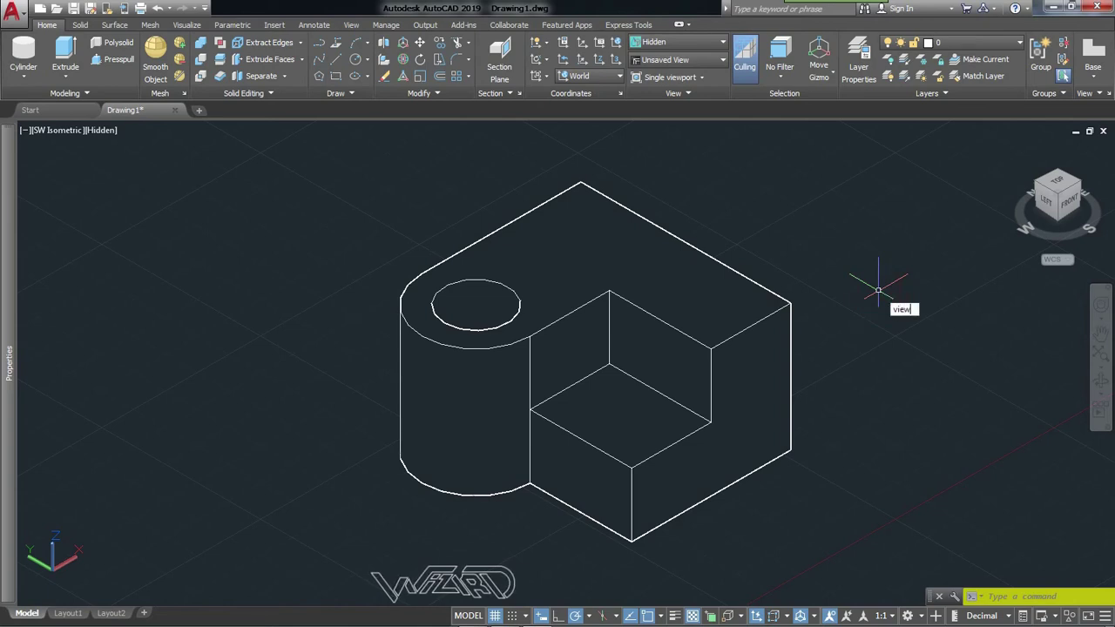
pyautogui.write('base')
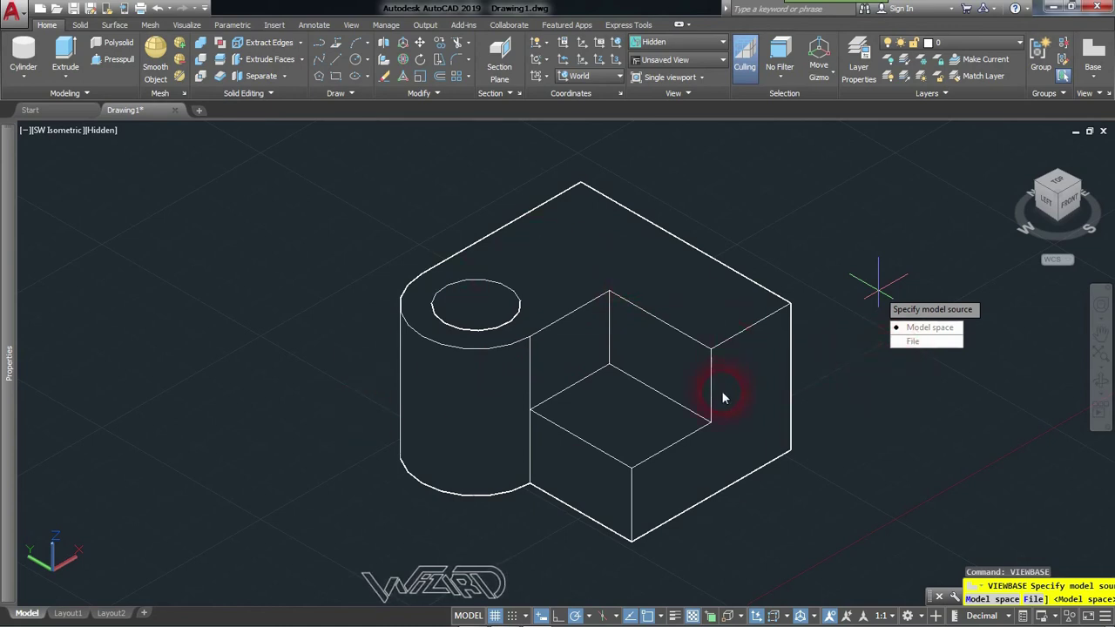
# Step: Create a base view of the model-space solid on Layout1, placing the front view at top left
pyautogui.click(930, 329)
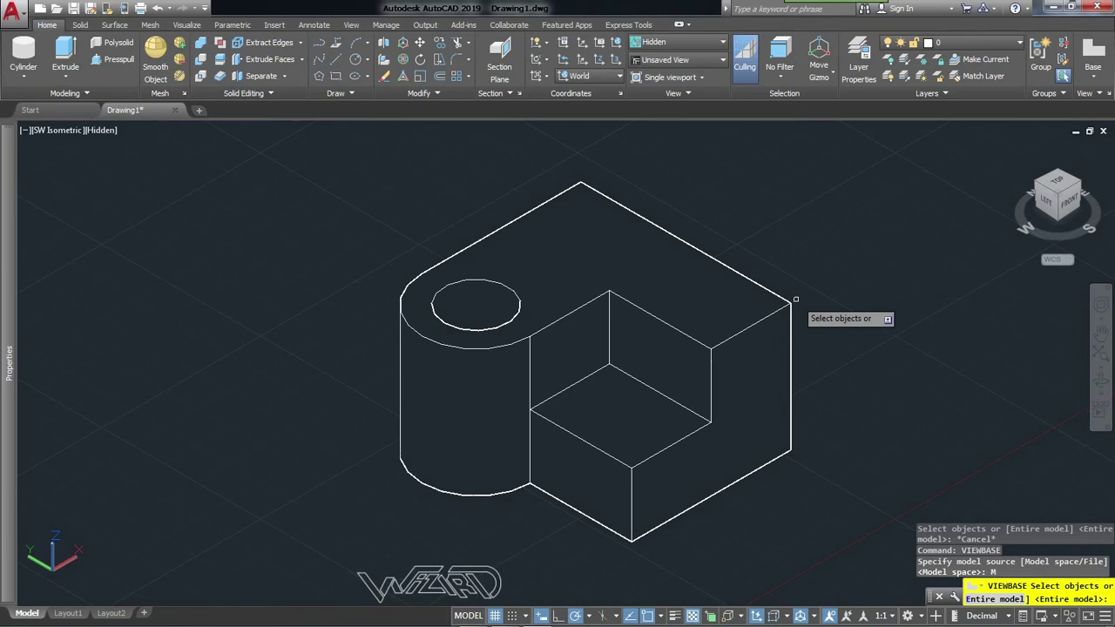
pyautogui.click(776, 304)
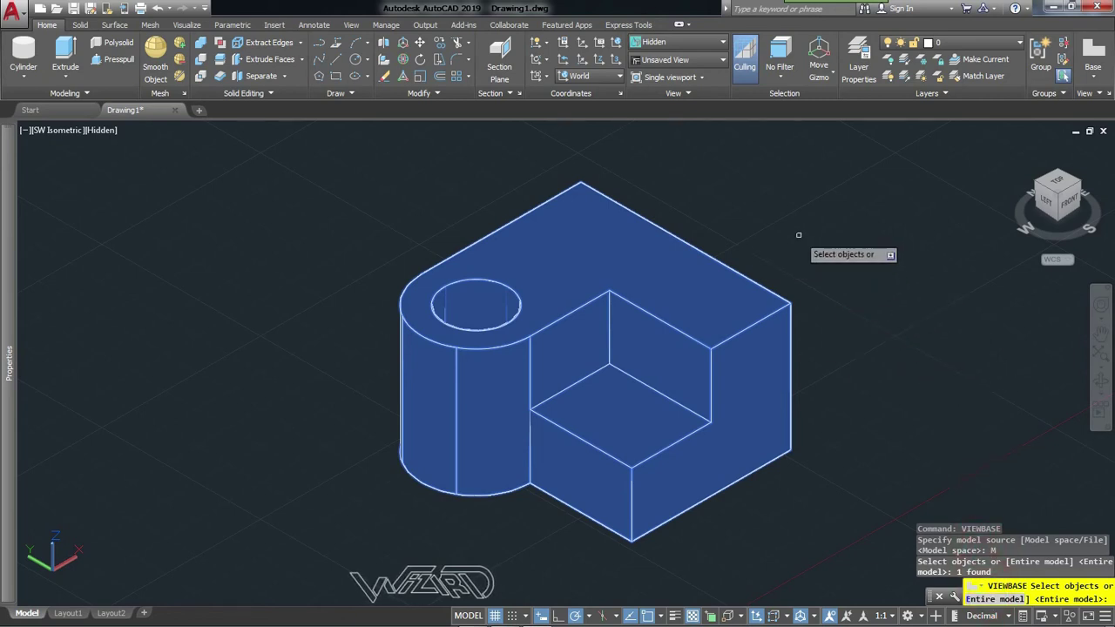
pyautogui.press('Return')
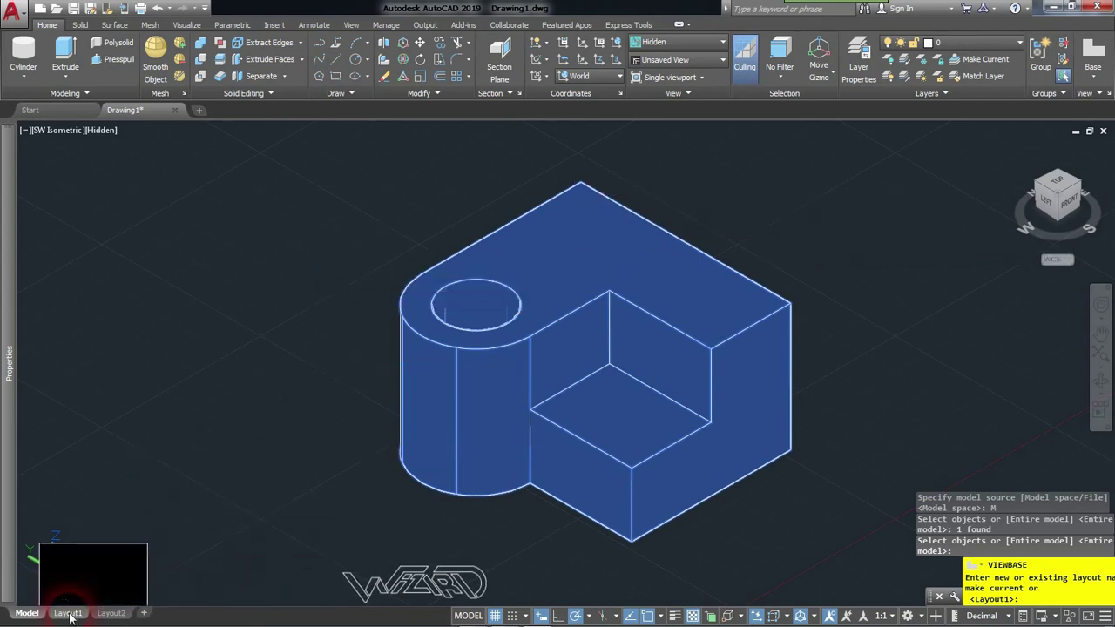
pyautogui.click(104, 615)
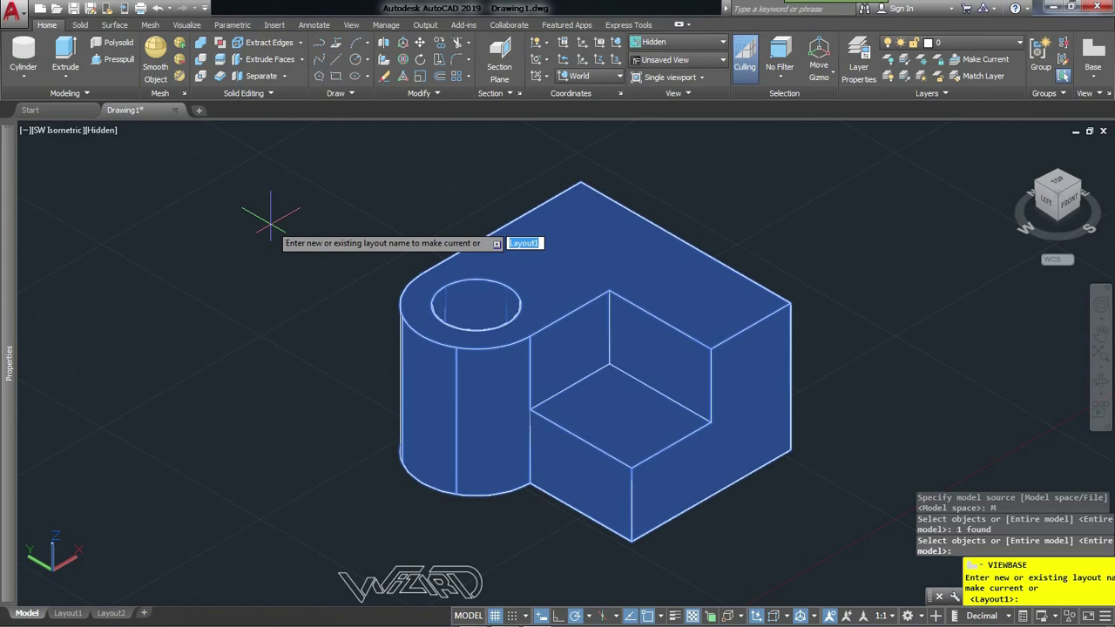
pyautogui.press('Return')
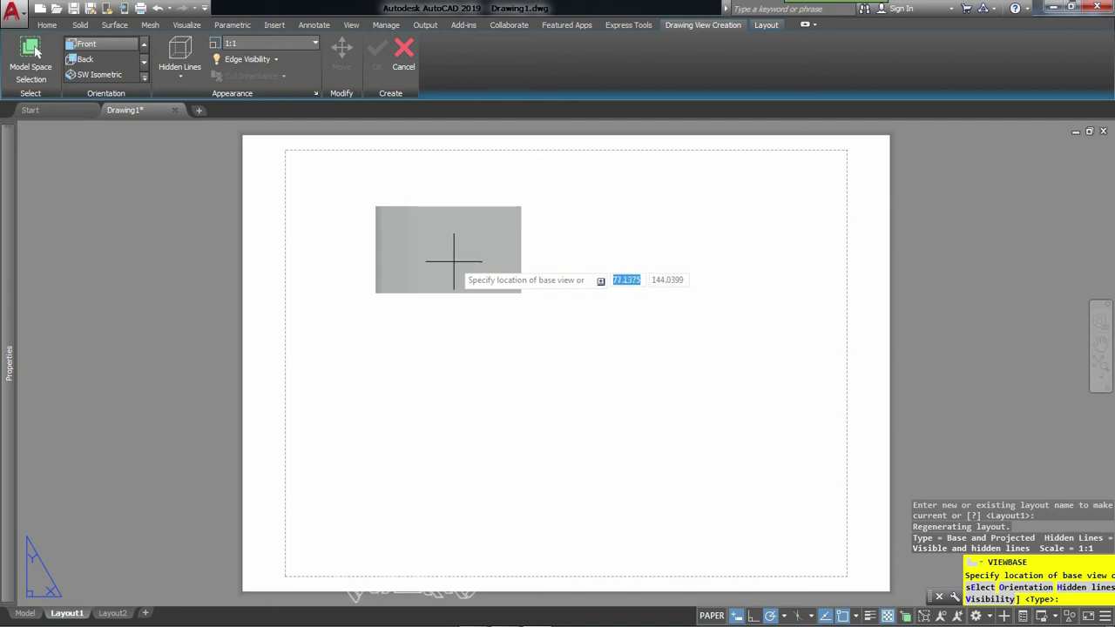
pyautogui.click(405, 225)
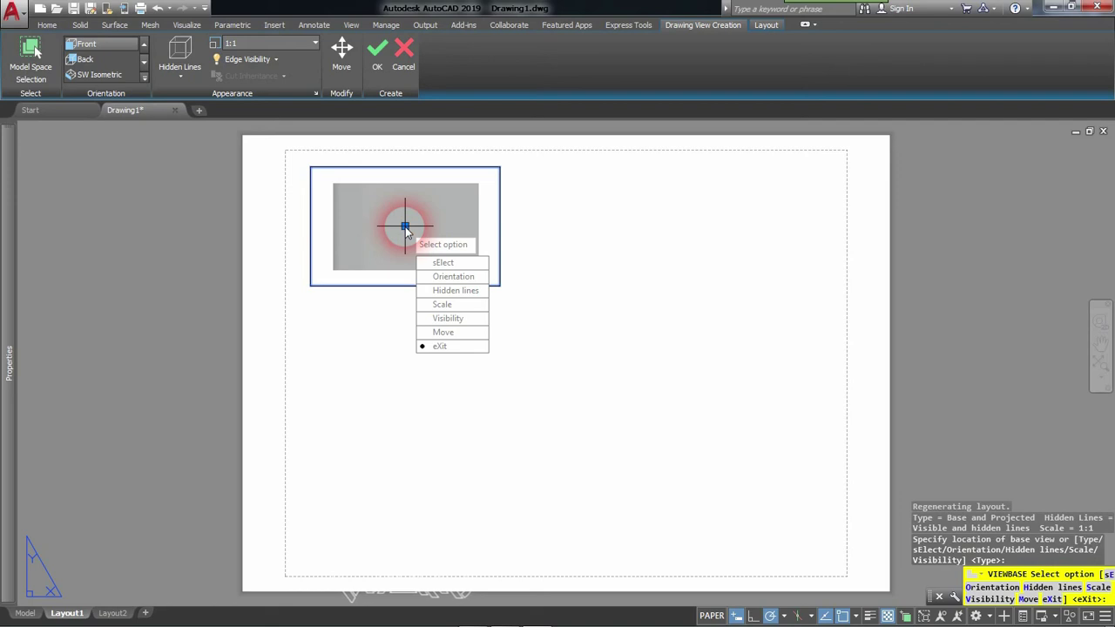
# Step: Add side, top and isometric projected views around the front base view
pyautogui.press('Return')
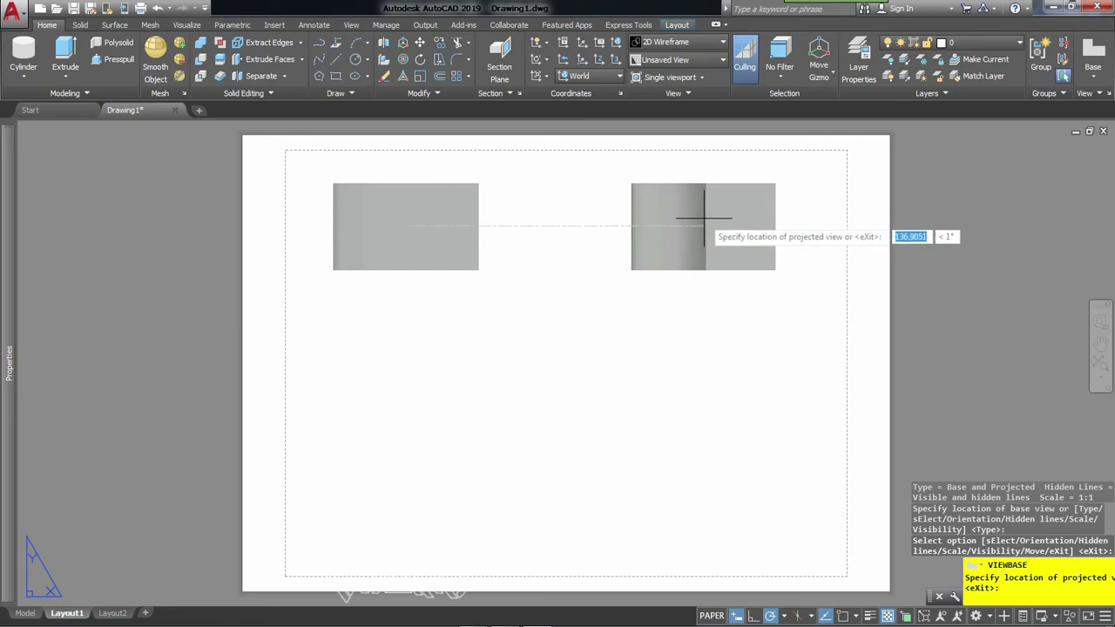
pyautogui.click(704, 219)
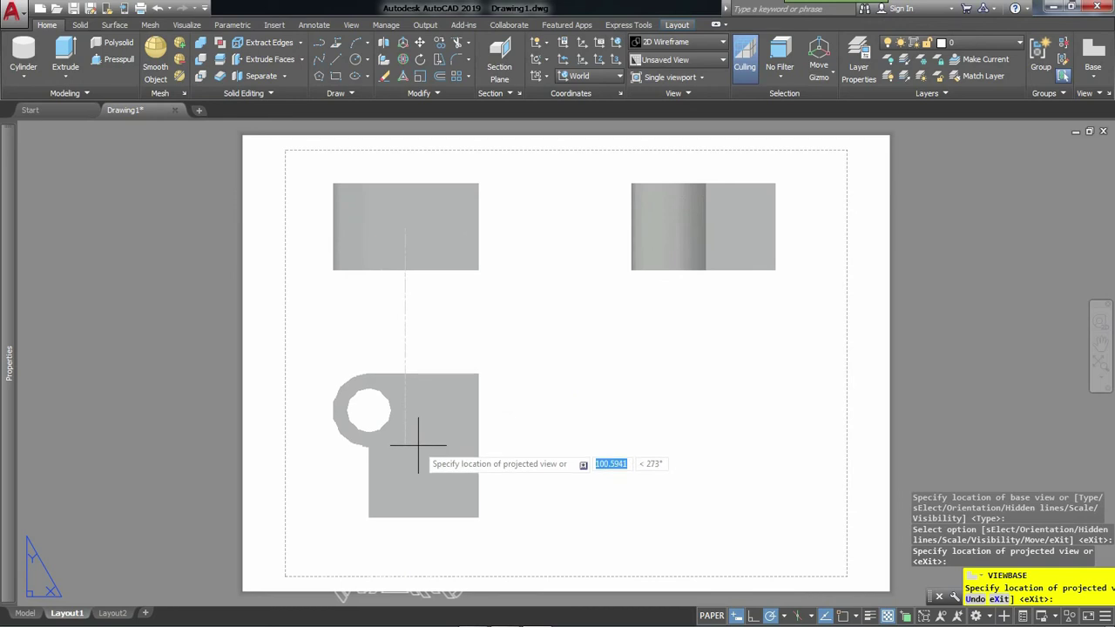
pyautogui.click(418, 446)
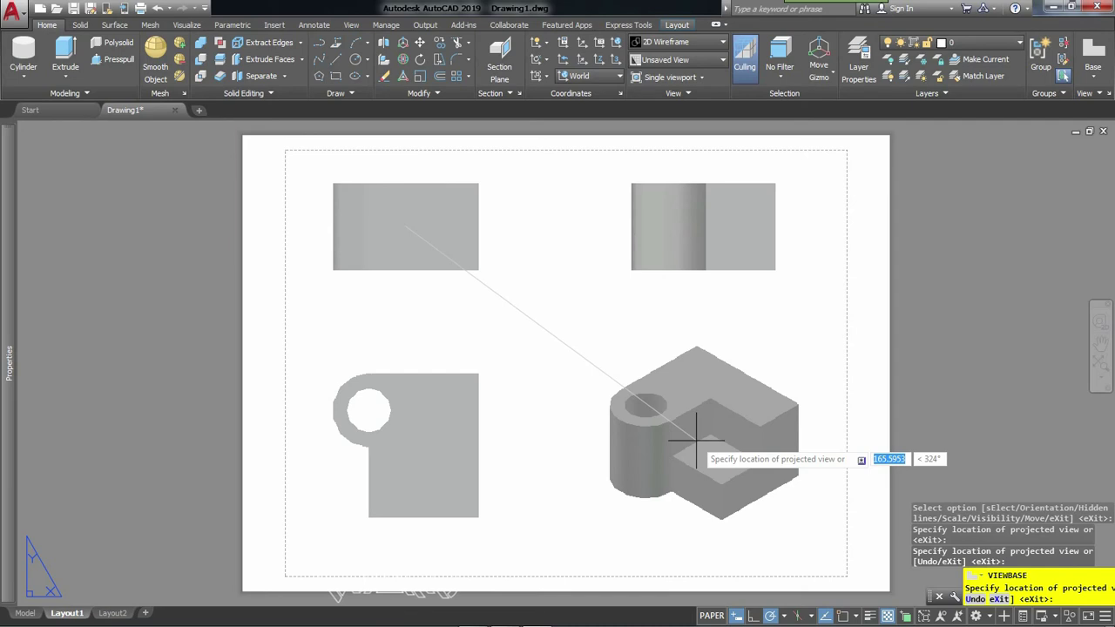
pyautogui.click(696, 444)
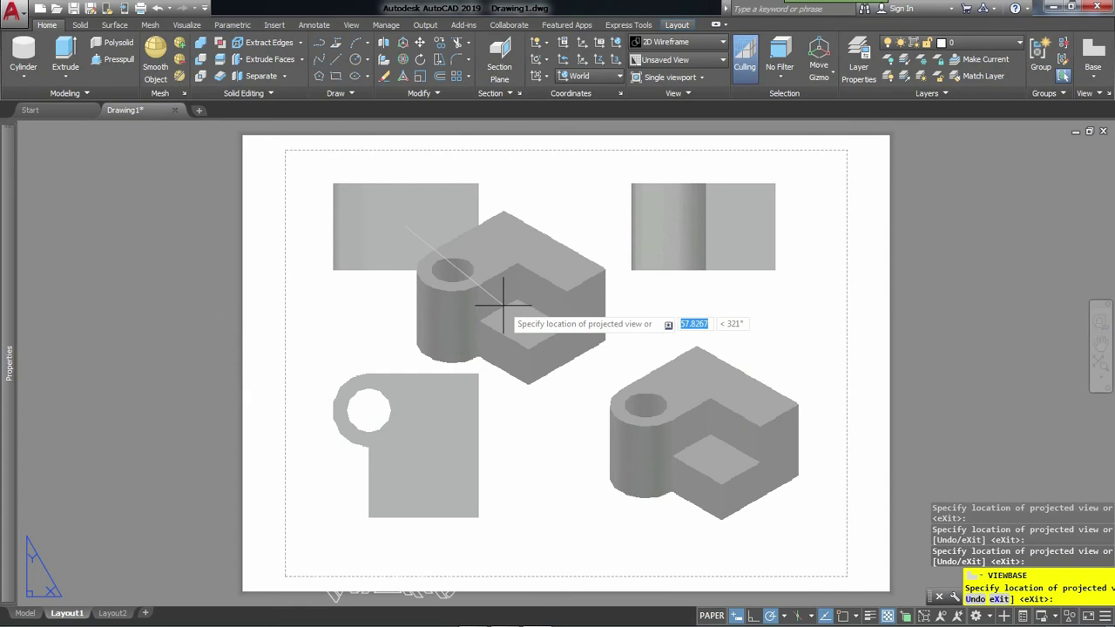
pyautogui.press('Return')
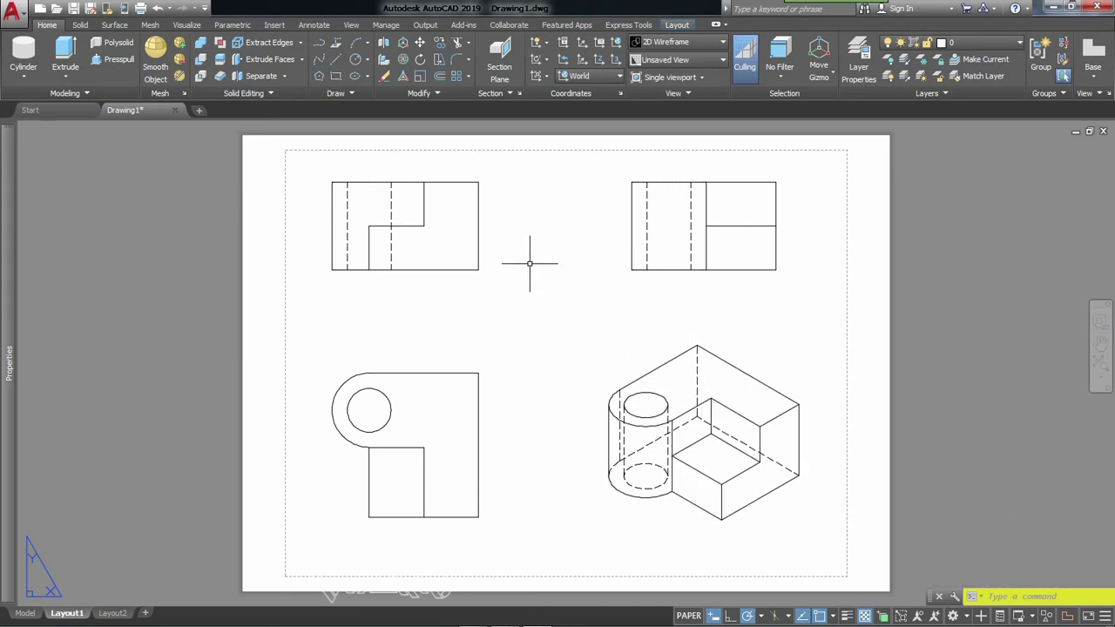
# Step: Begin scaling the front view, then cancel the mistaken attempt
pyautogui.rightClick(515, 286)
pyautogui.click(464, 271)
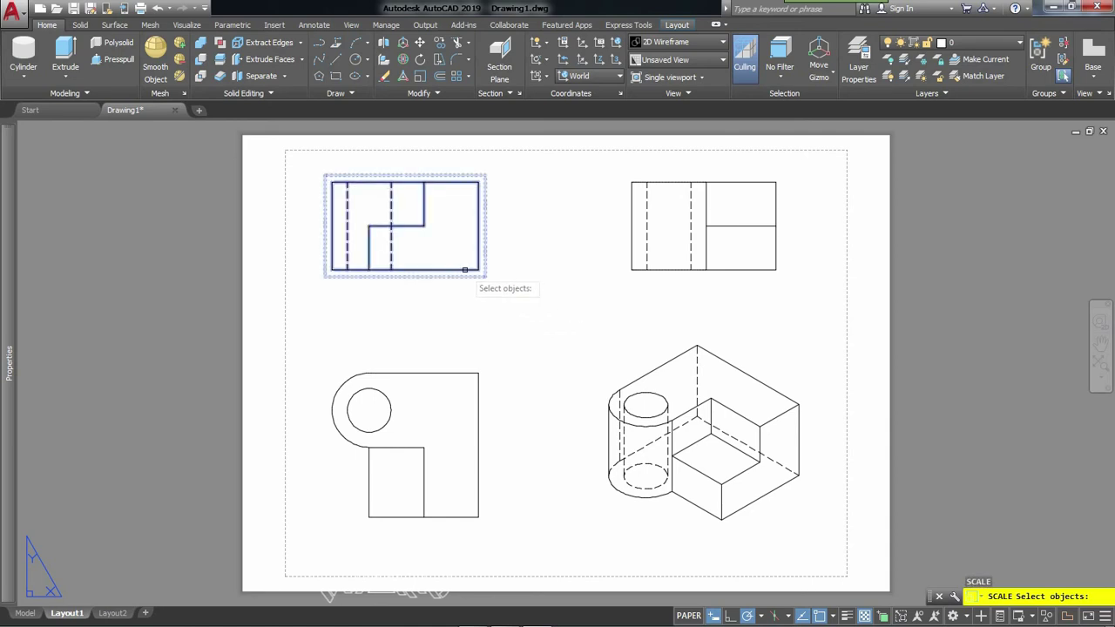
pyautogui.press('Return')
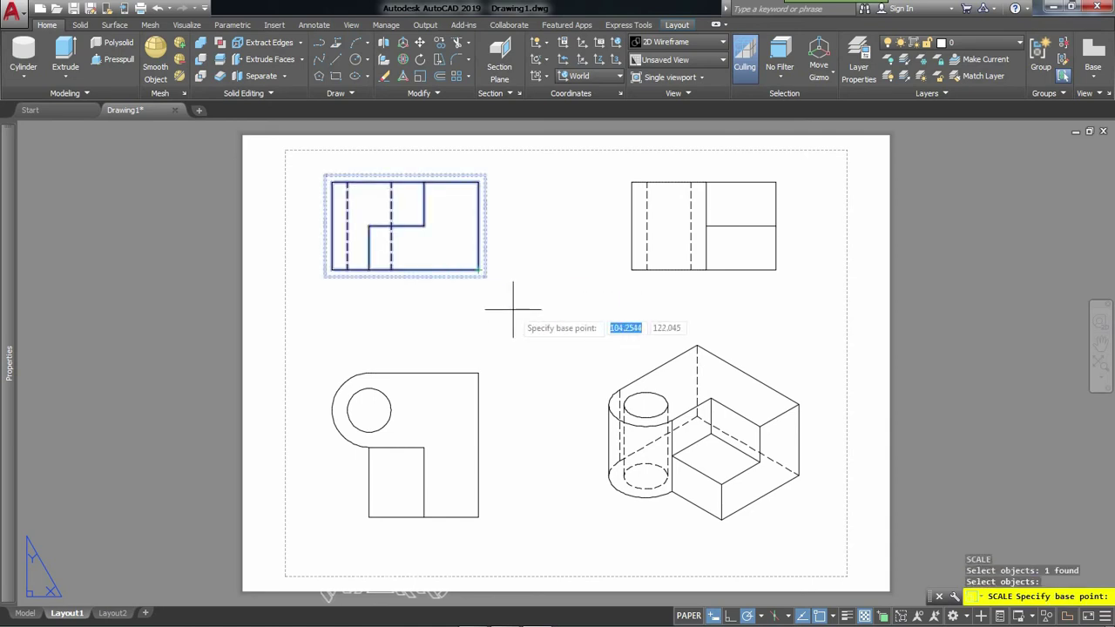
pyautogui.write('1.2')
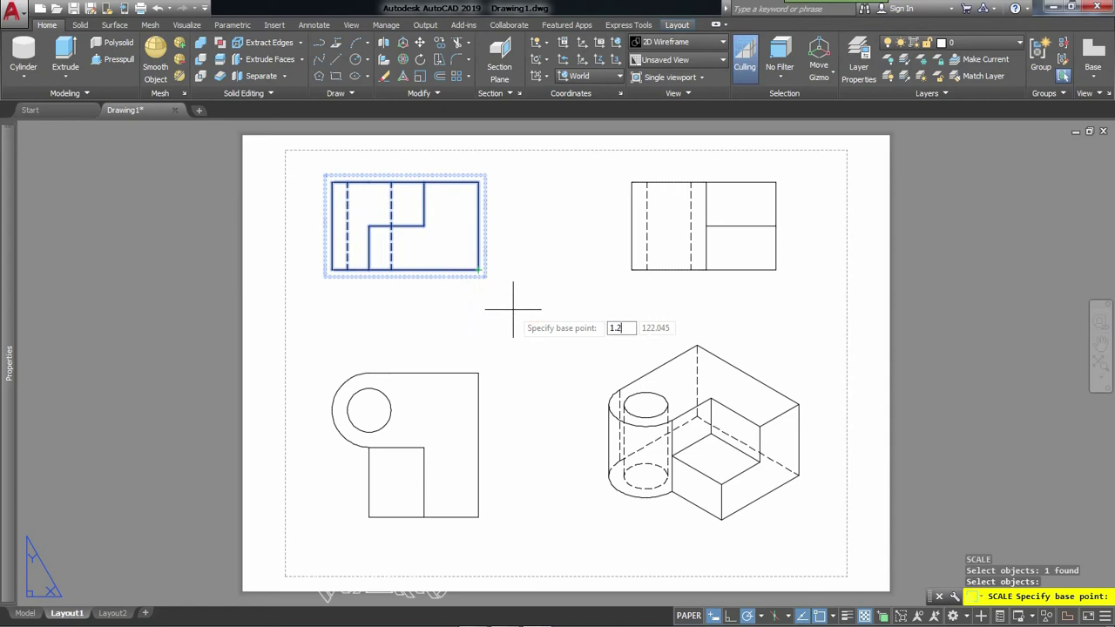
pyautogui.press('Return')
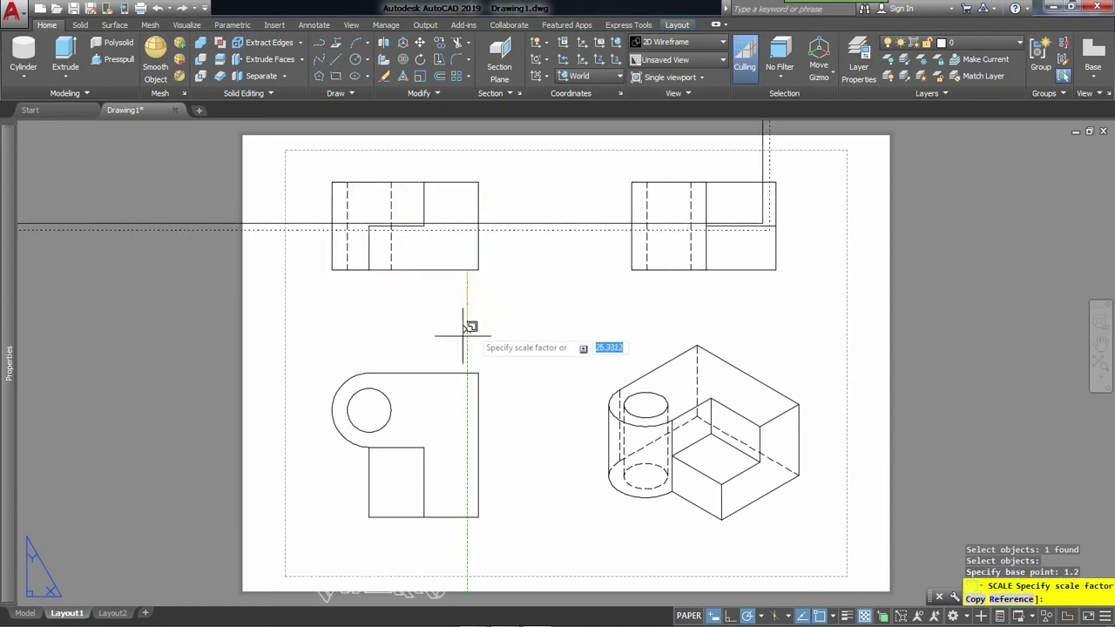
pyautogui.press('Escape')
# Step: Scale the front drawing view by a factor of 1.2 about its base point
pyautogui.write('SC')
pyautogui.press('Return')
pyautogui.click(455, 277)
pyautogui.press('Return')
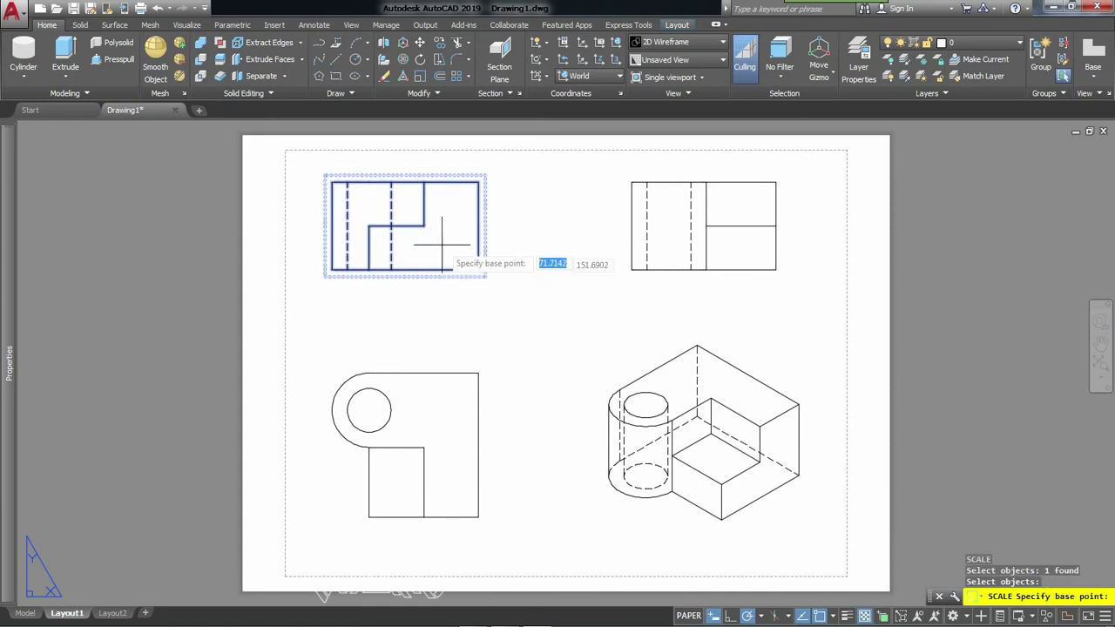
pyautogui.click(399, 225)
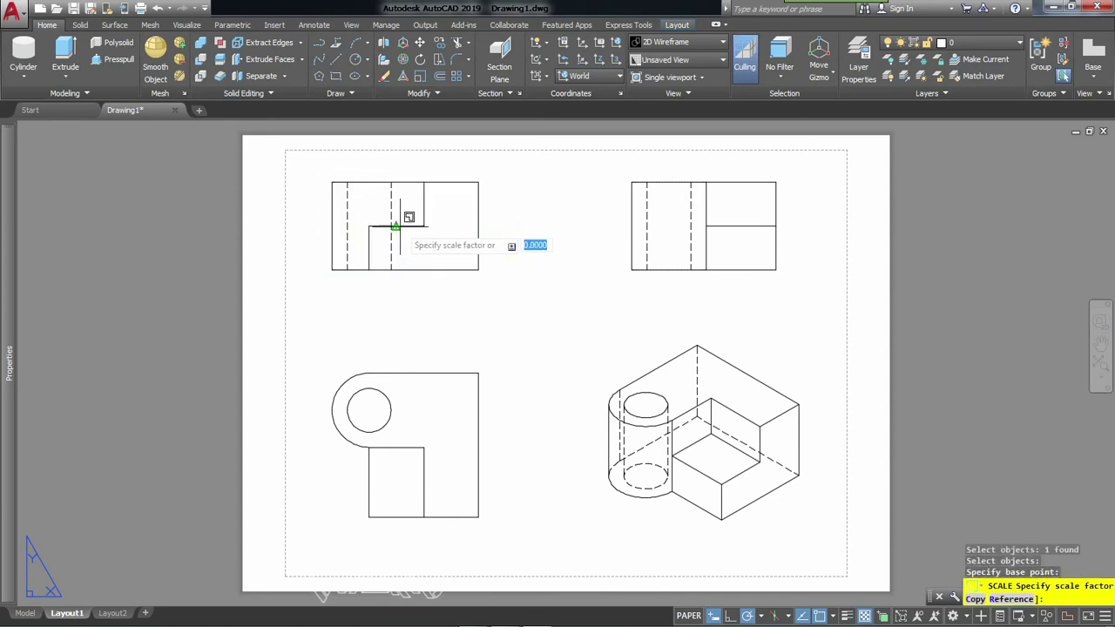
pyautogui.write('1')
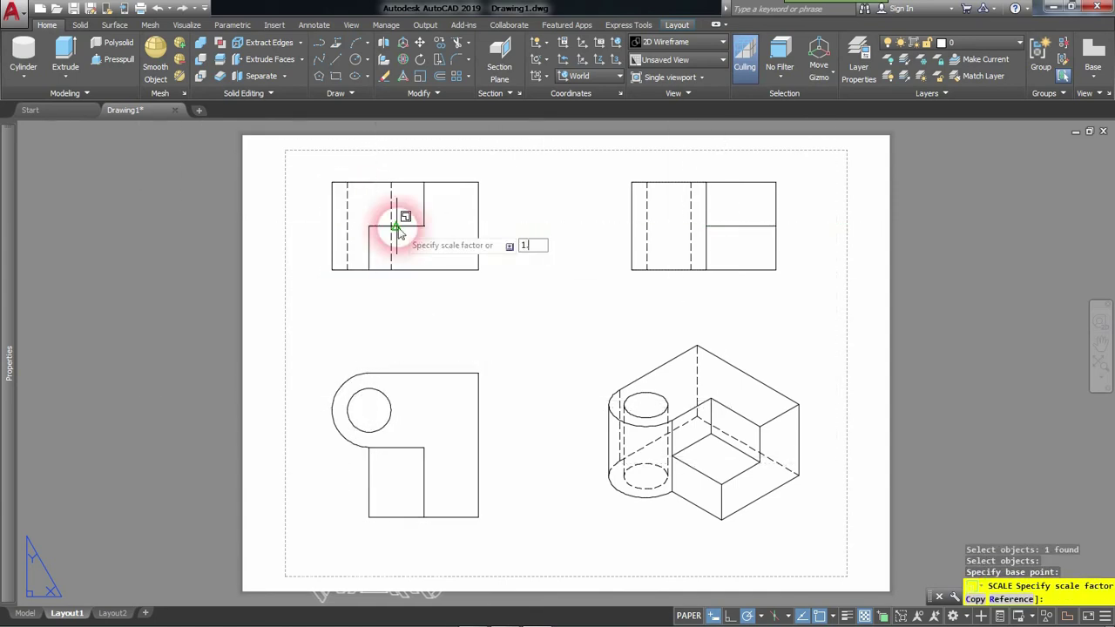
pyautogui.write('.2')
pyautogui.press('Return')
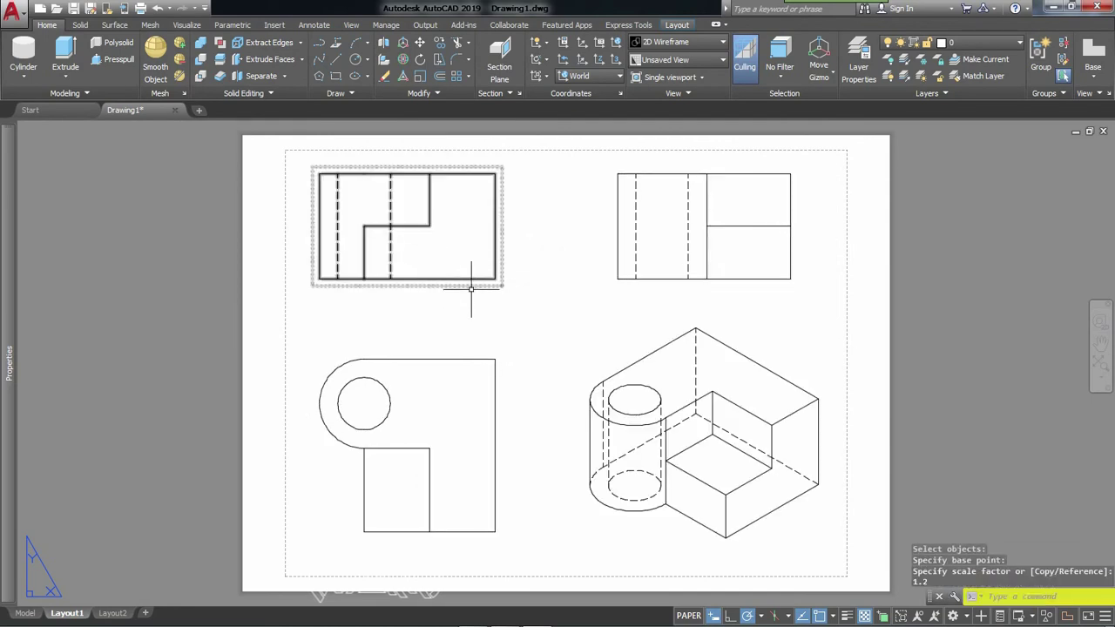
# Step: Move the front view slightly lower on the Layout1 sheet
pyautogui.click(529, 290)
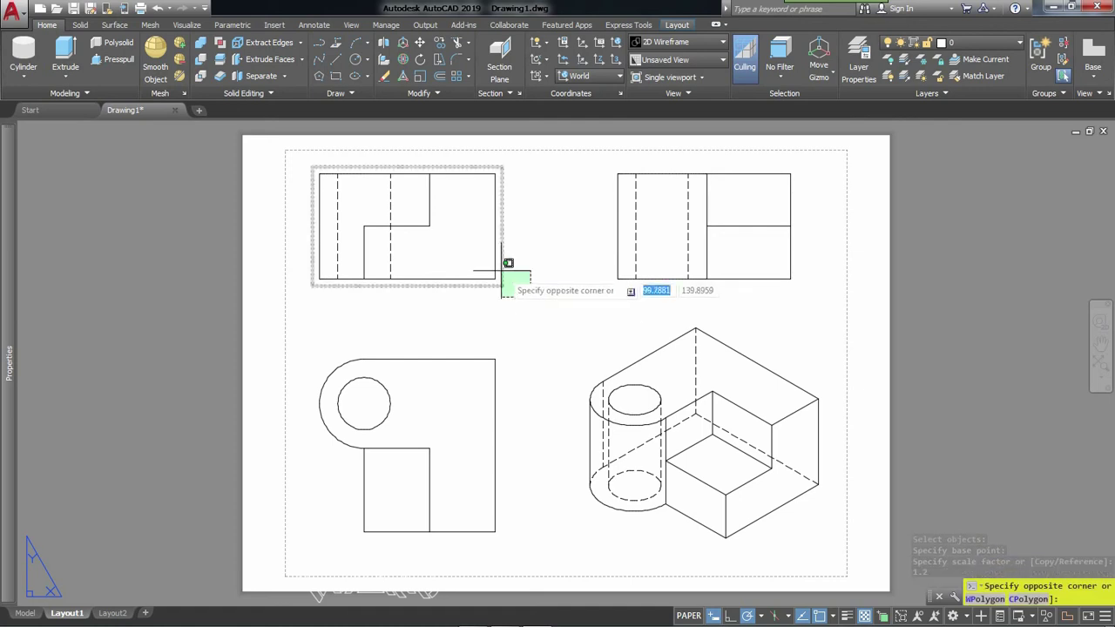
pyautogui.click(497, 259)
pyautogui.click(406, 226)
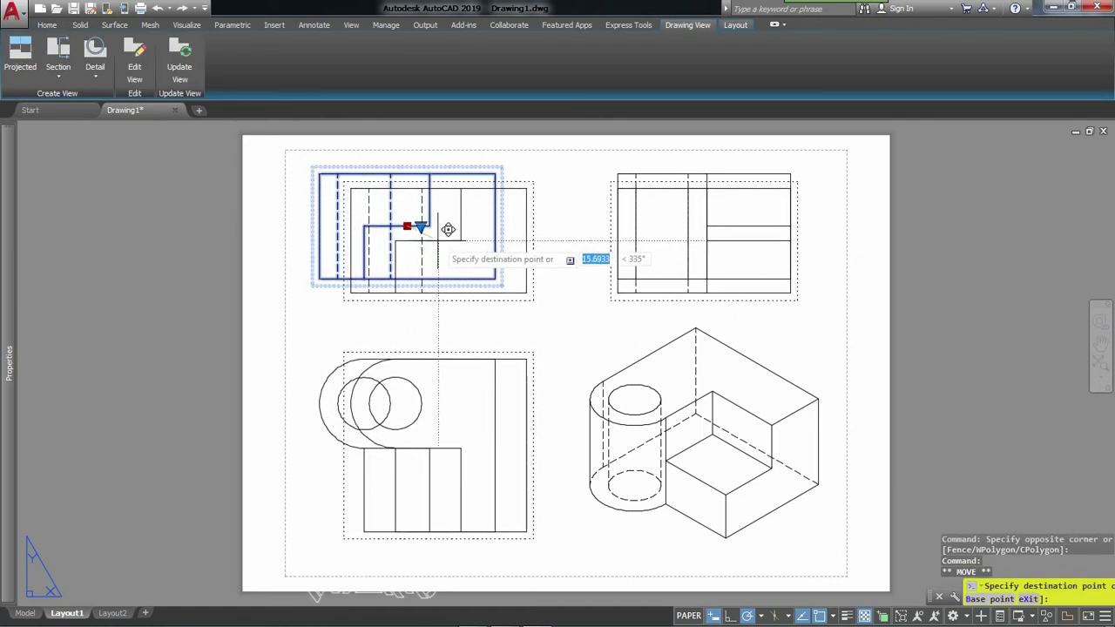
pyautogui.click(407, 238)
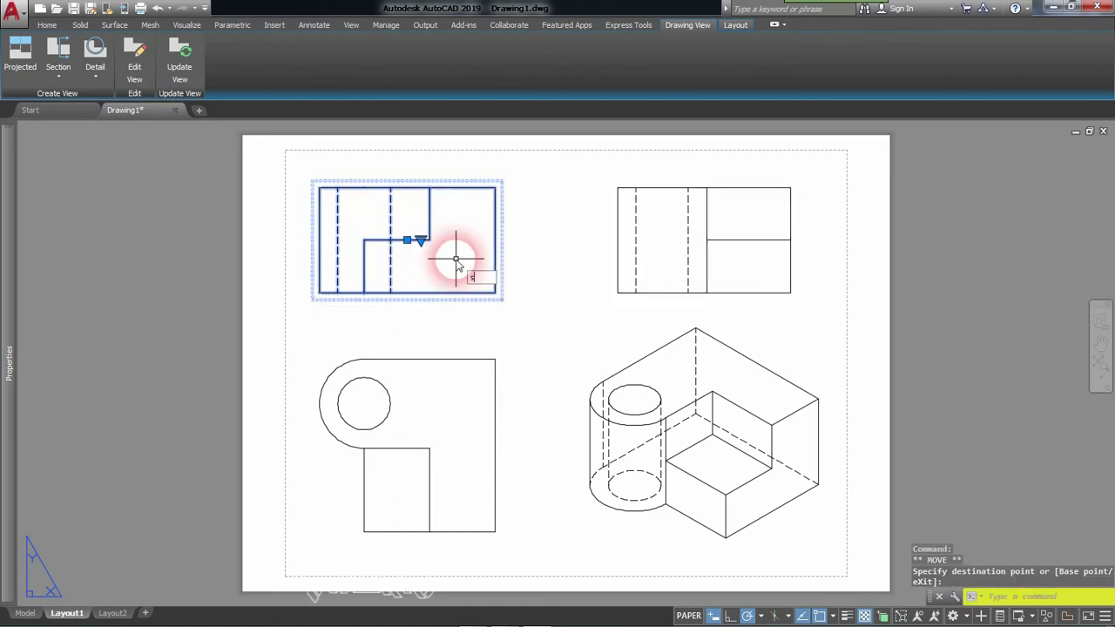
# Step: Scale the front view by 1.2 once more with the SC command
pyautogui.write('sc')
pyautogui.press('Return')
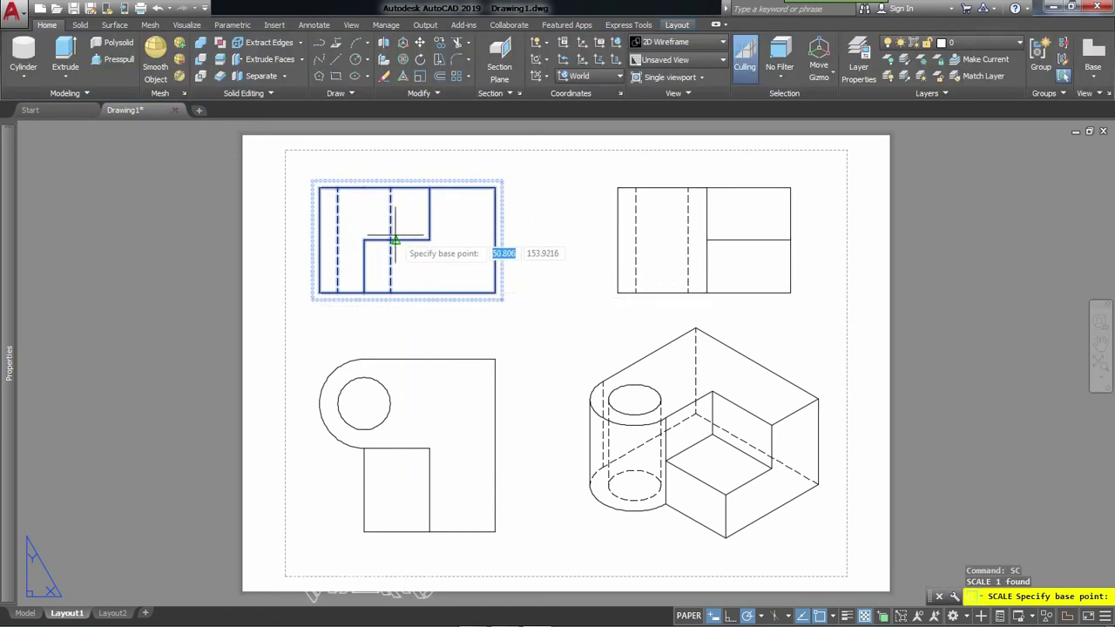
pyautogui.click(395, 237)
pyautogui.click(386, 224)
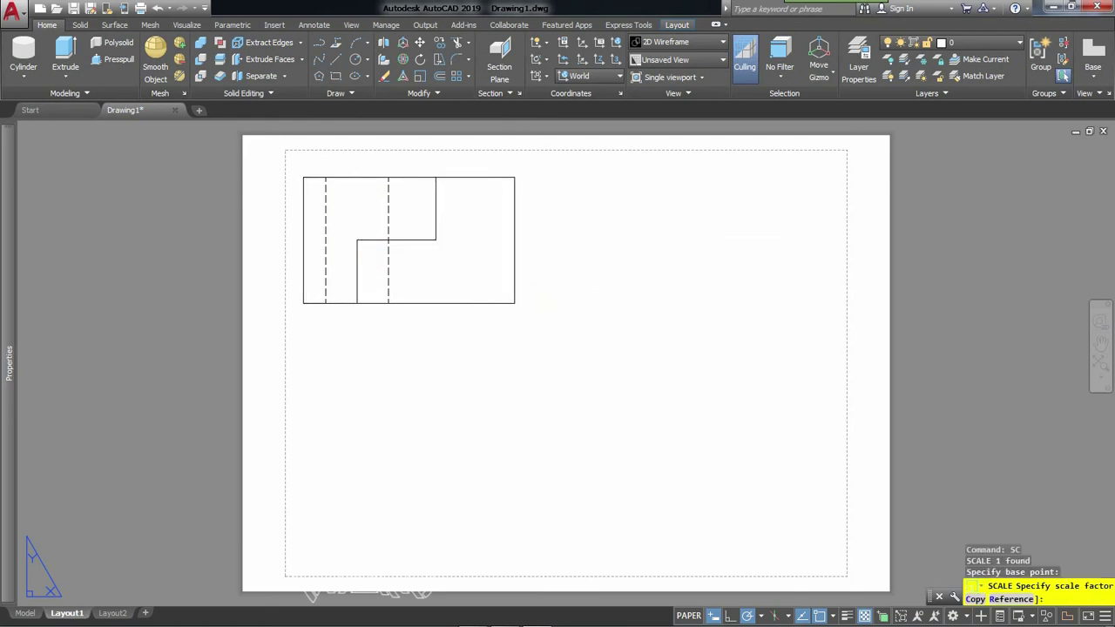
pyautogui.write('1.2')
pyautogui.press('Return')
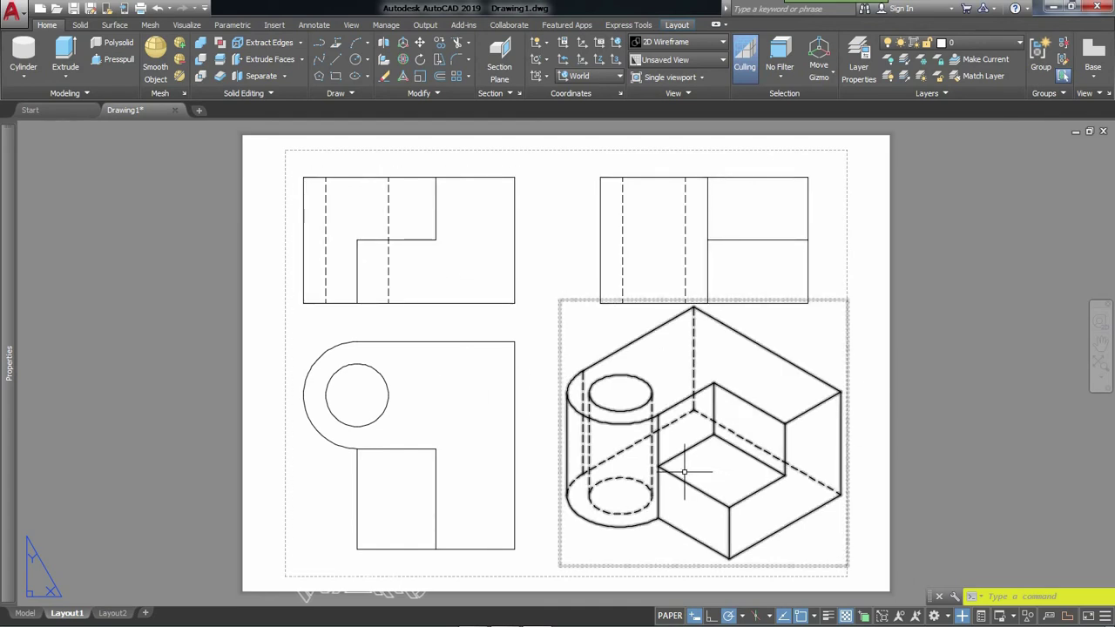
# Step: Set the isometric view to 'Shaded with visible lines', then return to Model space
pyautogui.click(638, 425)
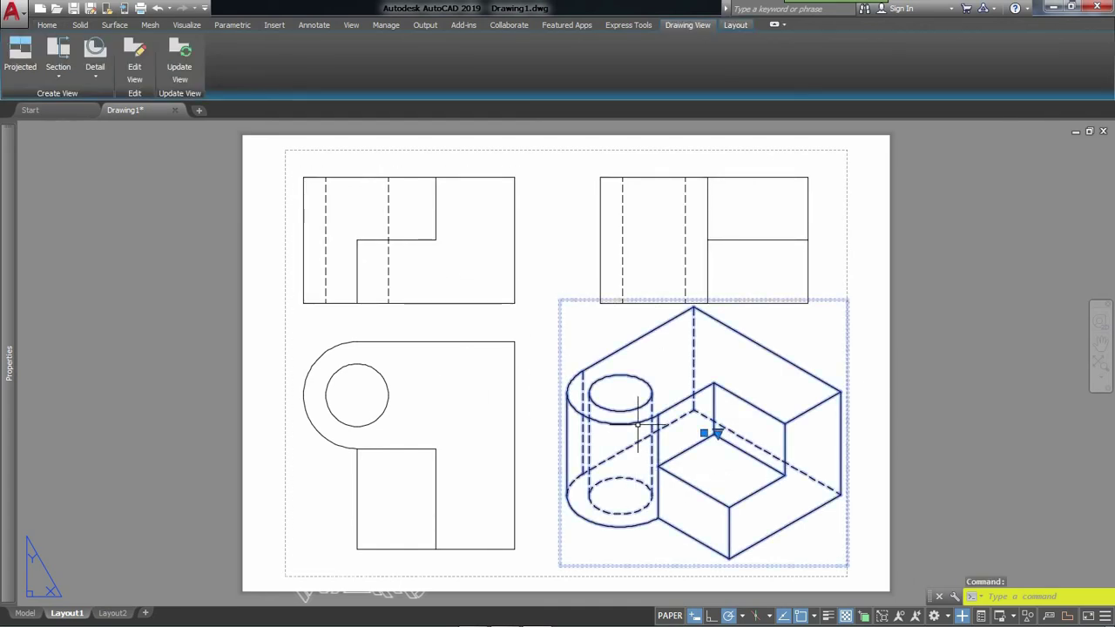
pyautogui.click(135, 59)
pyautogui.click(88, 79)
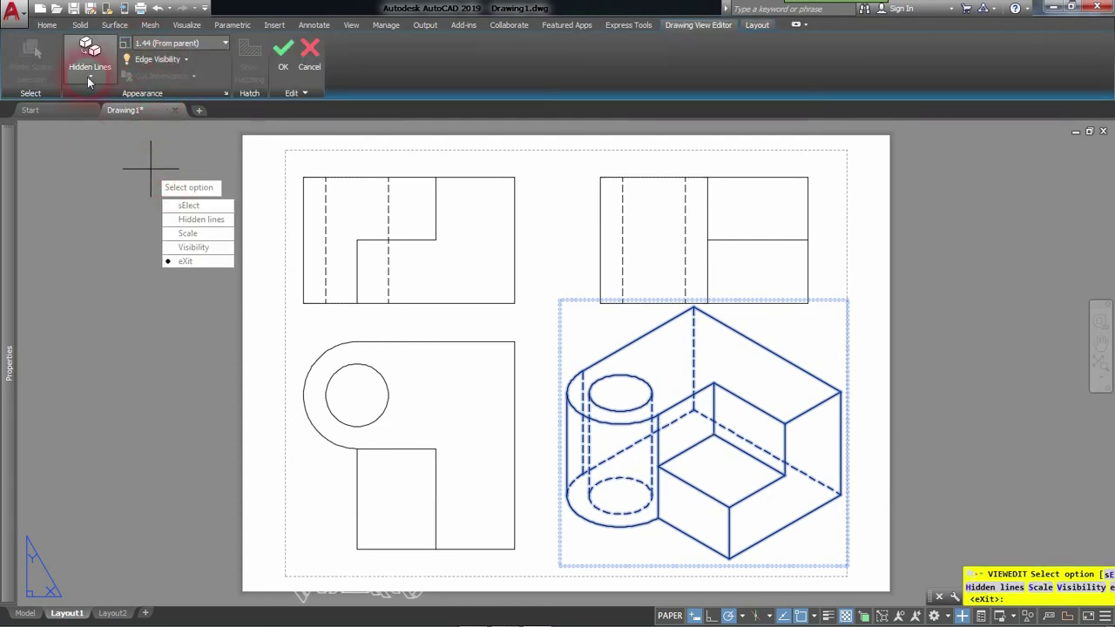
pyautogui.click(92, 78)
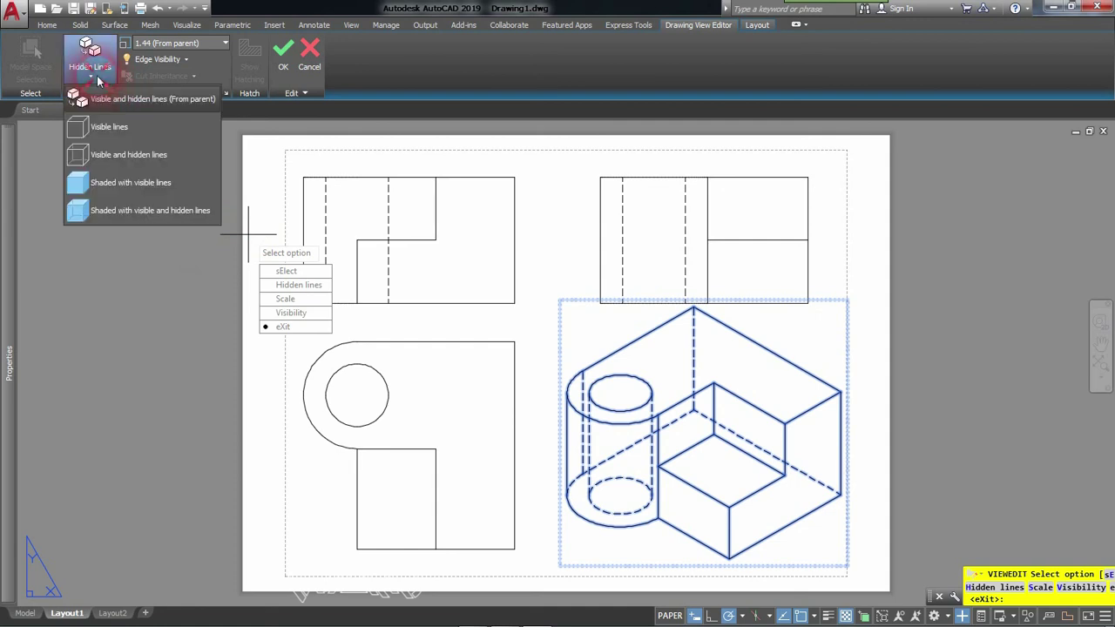
pyautogui.click(147, 186)
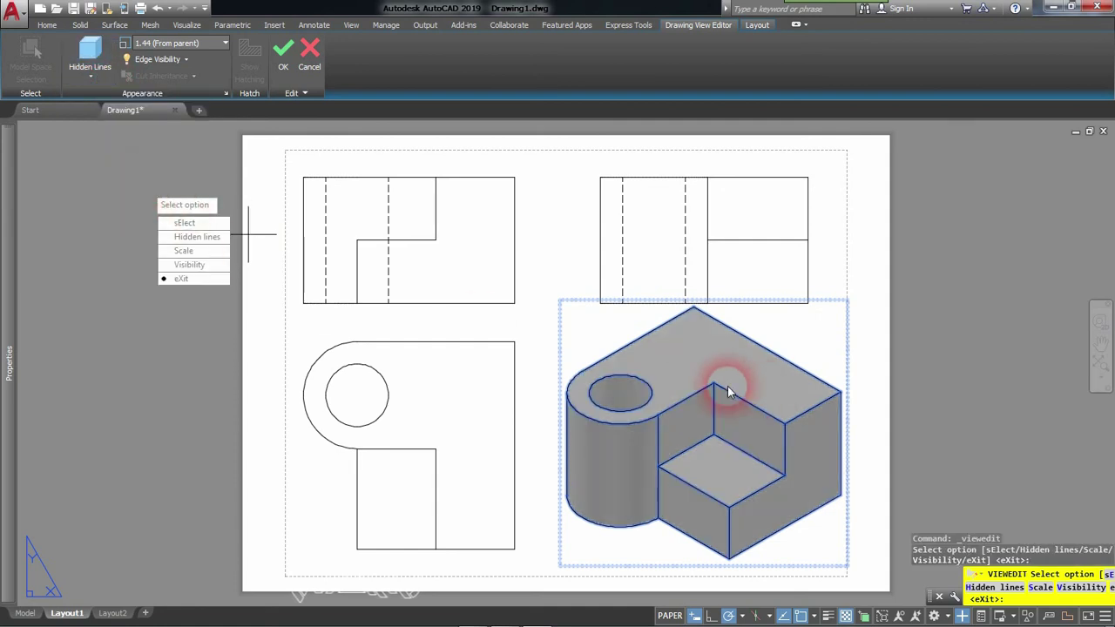
pyautogui.click(180, 280)
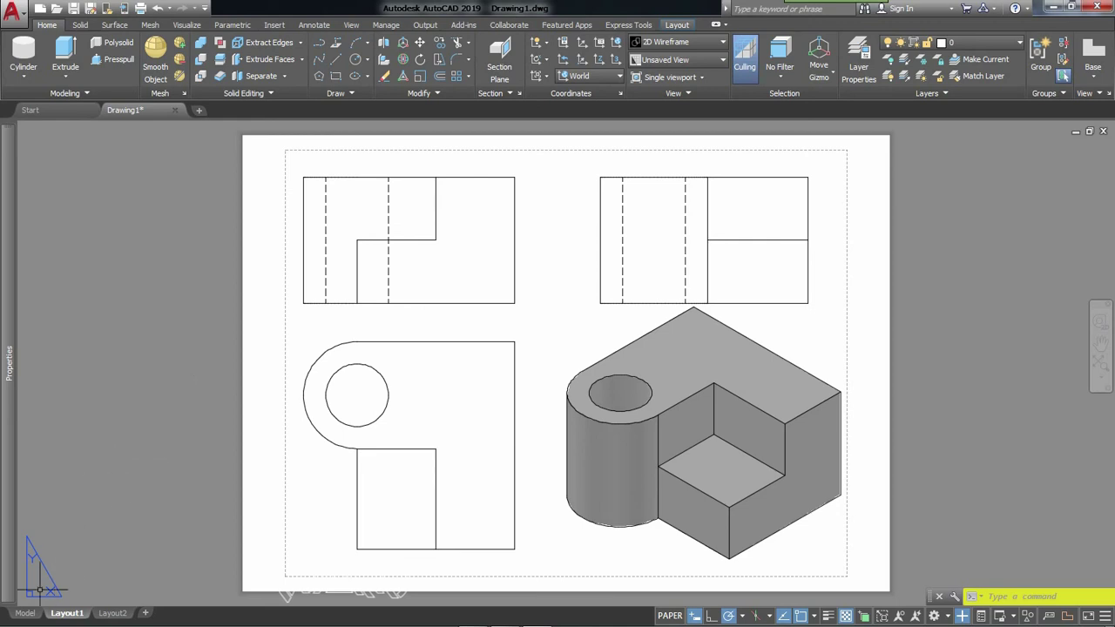
pyautogui.click(25, 613)
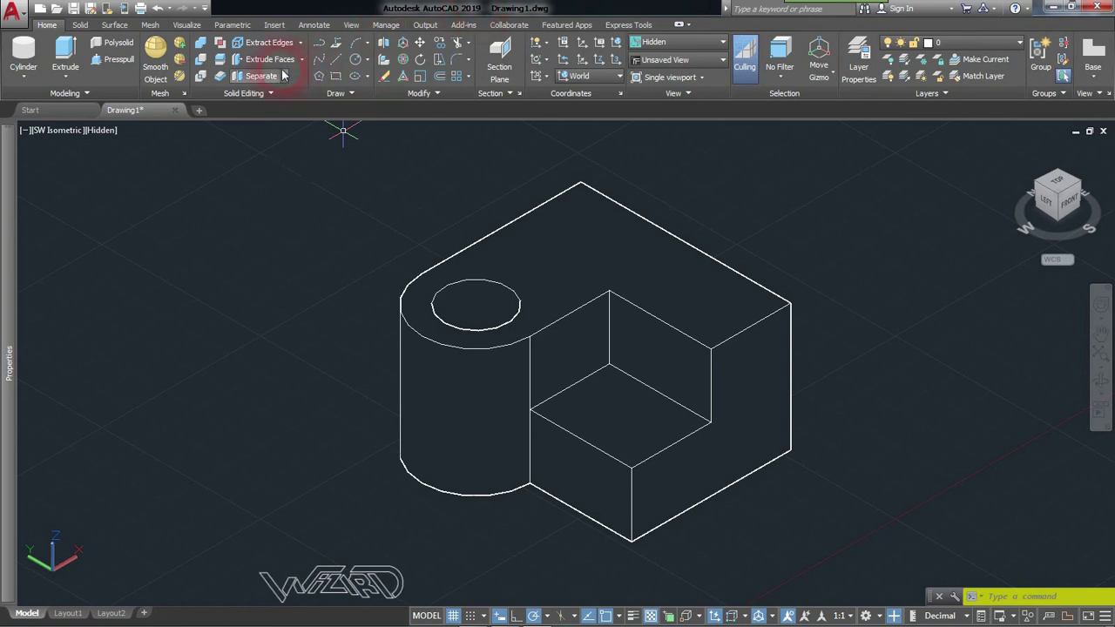
# Step: Start a base view from the entire model space on a new Layout2 sheet
pyautogui.click(1095, 79)
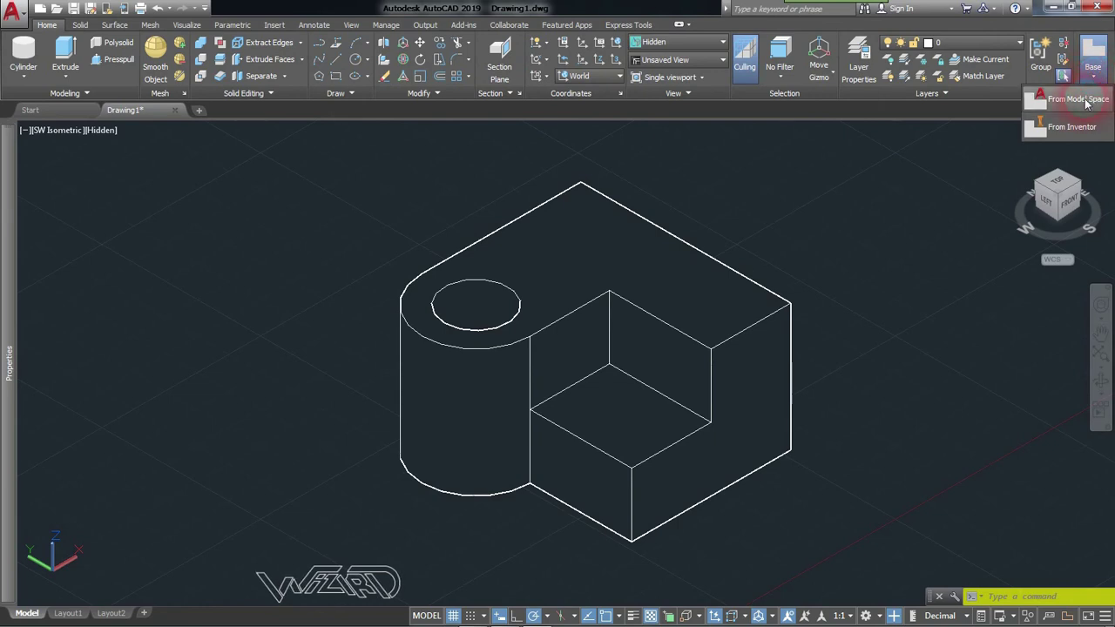
pyautogui.click(1080, 100)
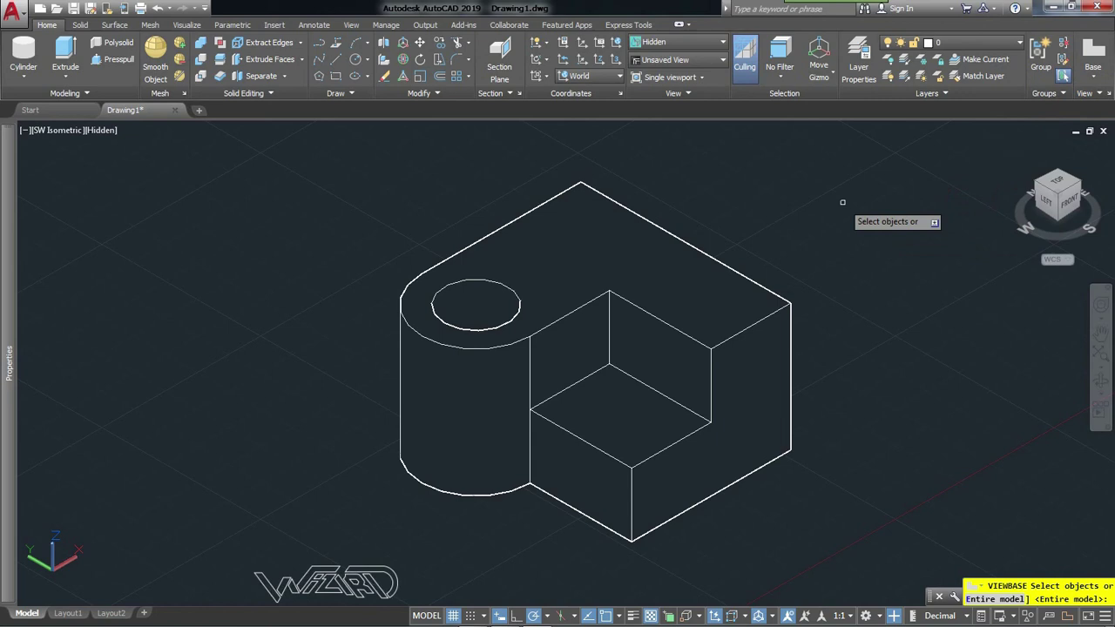
pyautogui.click(988, 599)
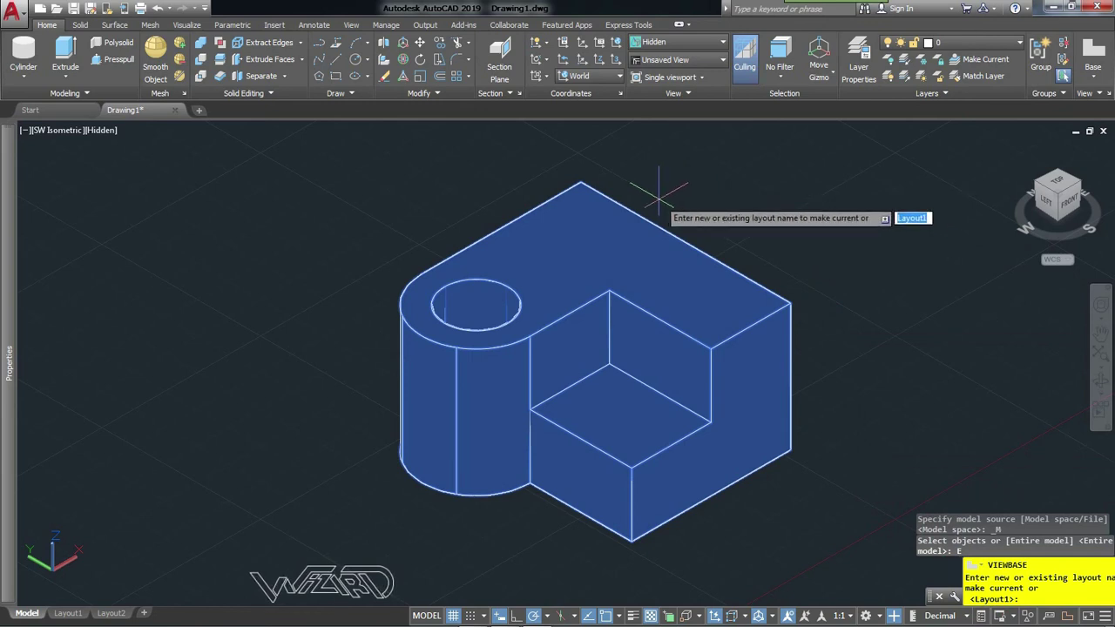
pyautogui.write('L')
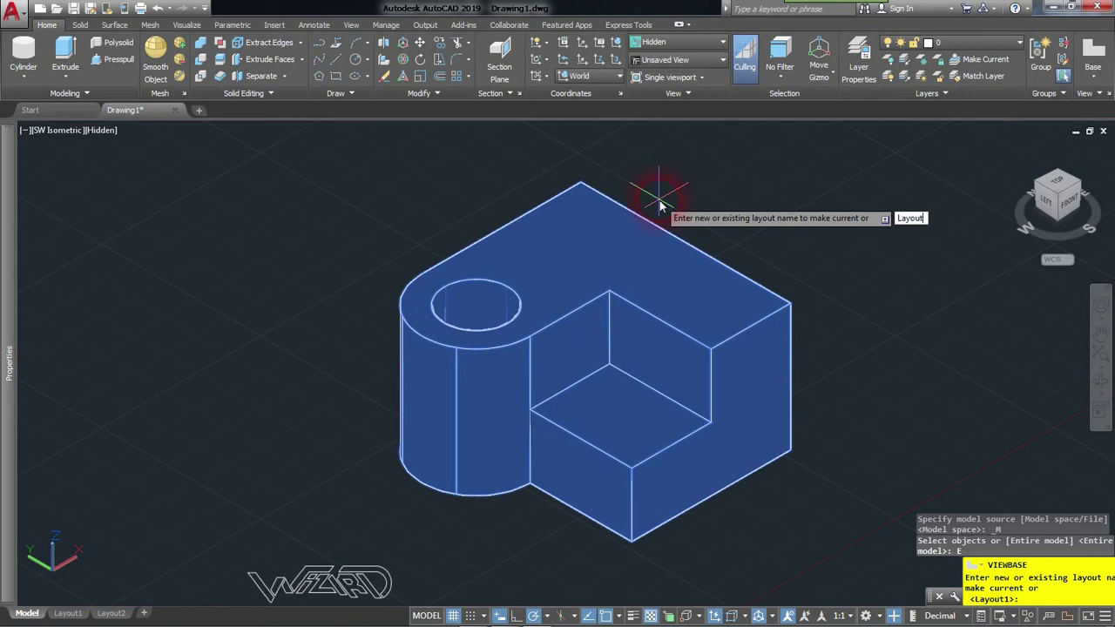
pyautogui.press('Return')
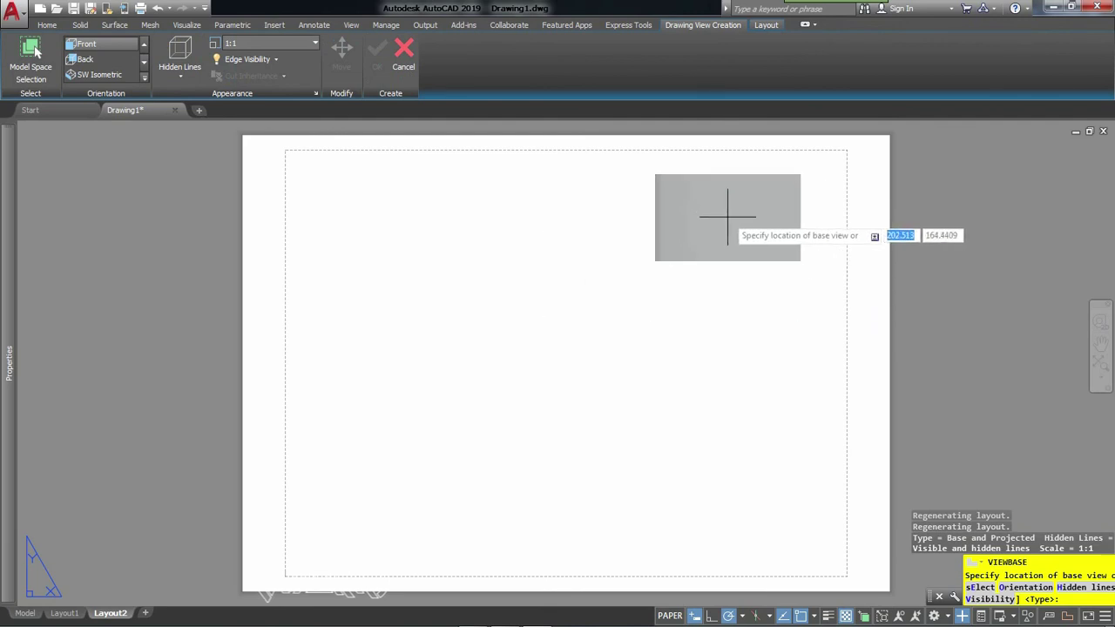
# Step: Place the base view top right and projected views top left, lower left and lower right
pyautogui.click(727, 216)
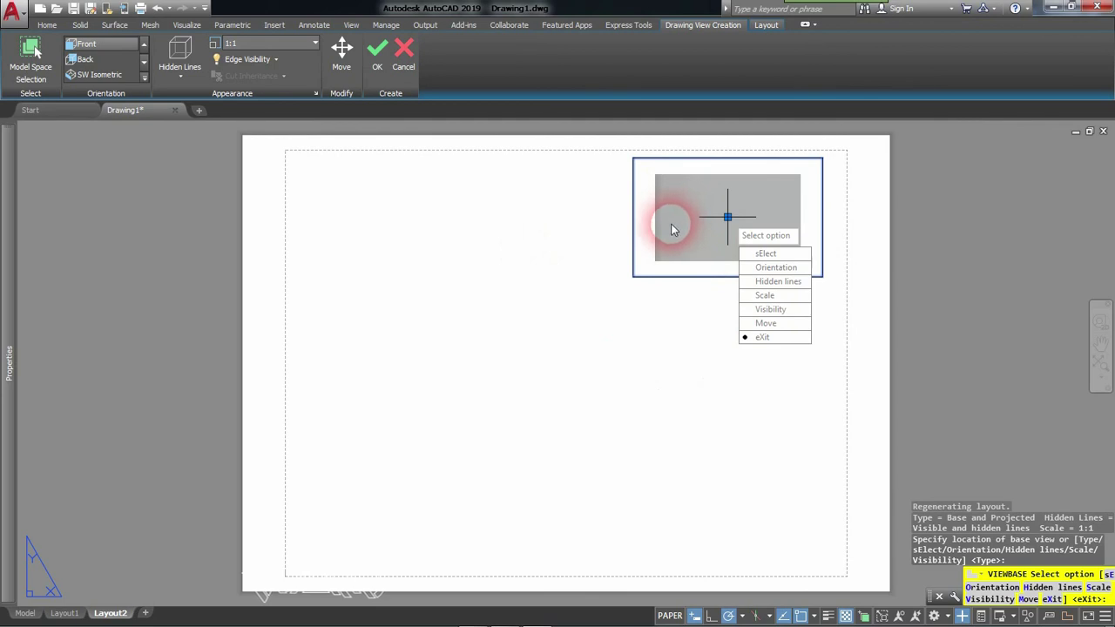
pyautogui.click(769, 337)
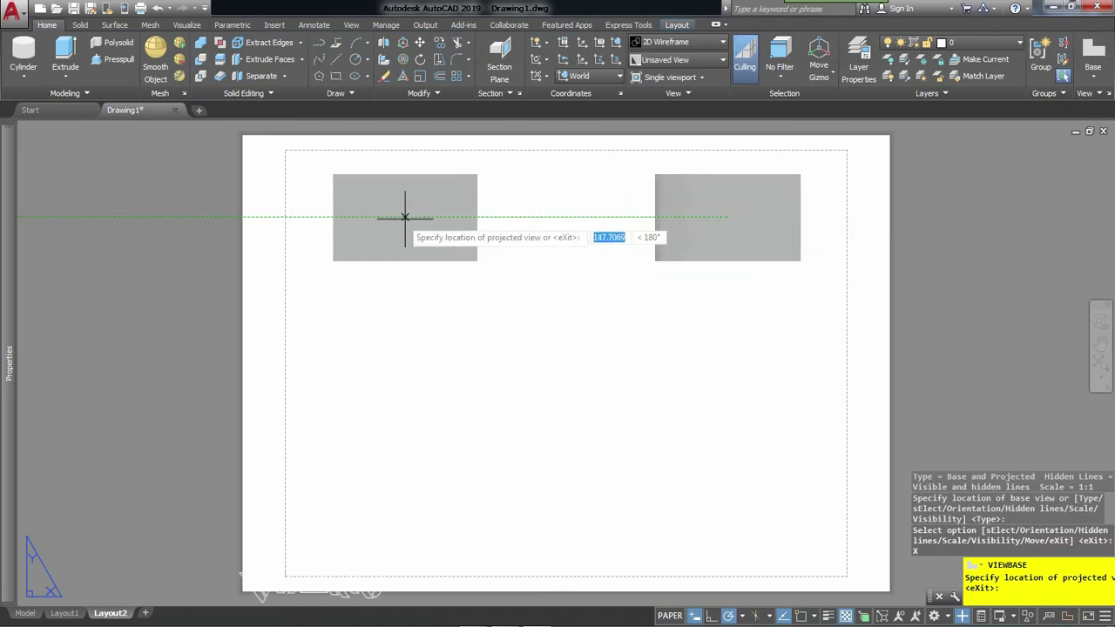
pyautogui.click(410, 217)
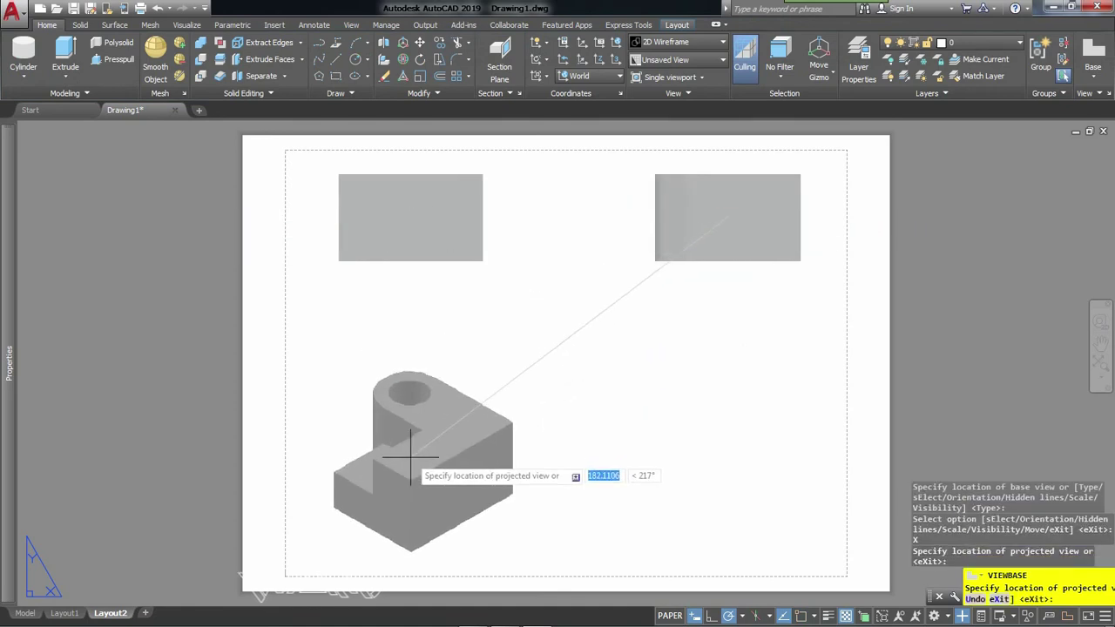
pyautogui.click(410, 449)
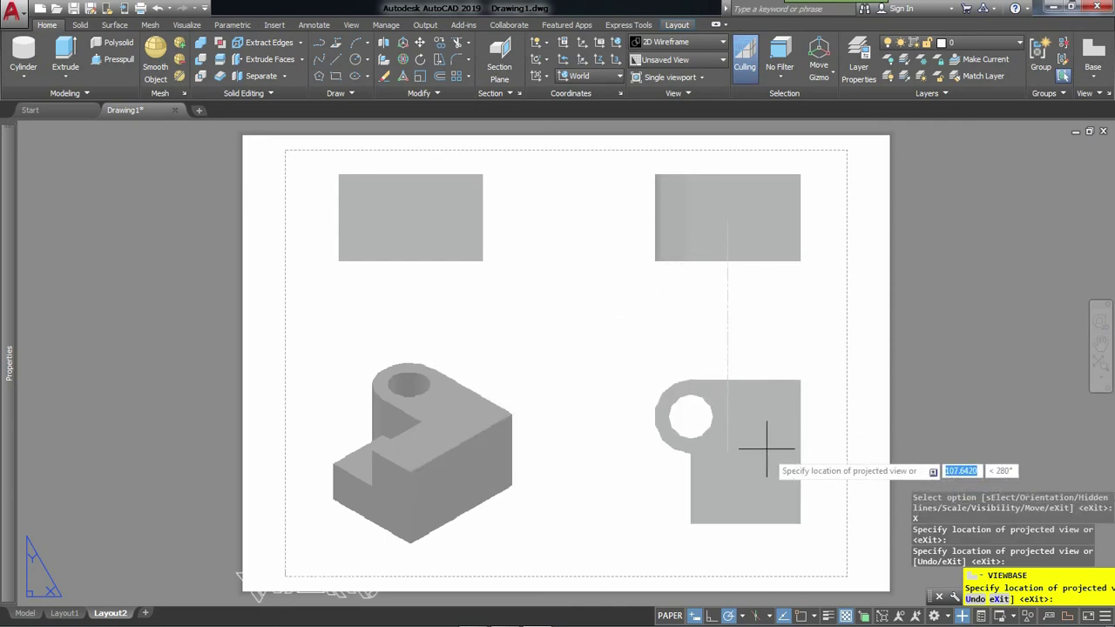
pyautogui.click(749, 438)
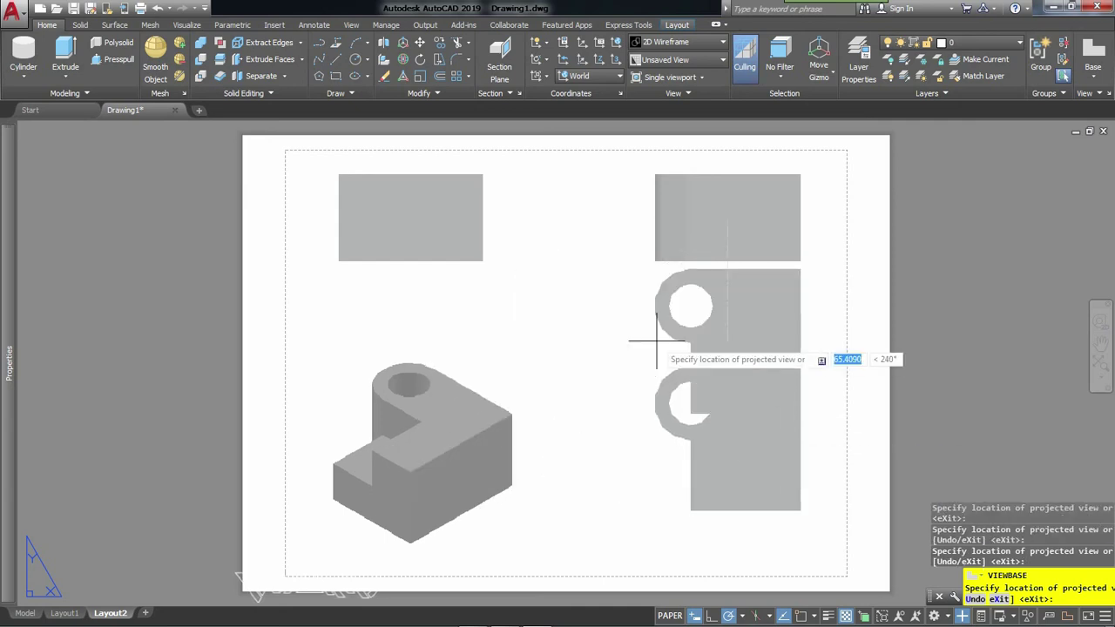
pyautogui.press('Return')
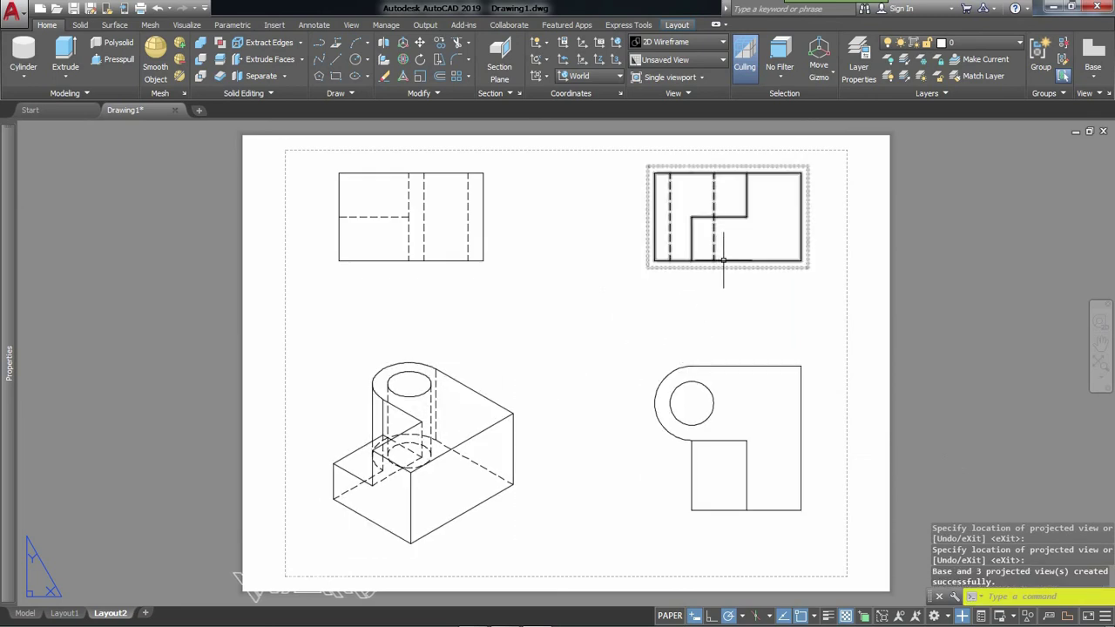
pyautogui.click(721, 226)
# Step: Scale the Layout2 drawing views by a factor of 1.5
pyautogui.write('sc')
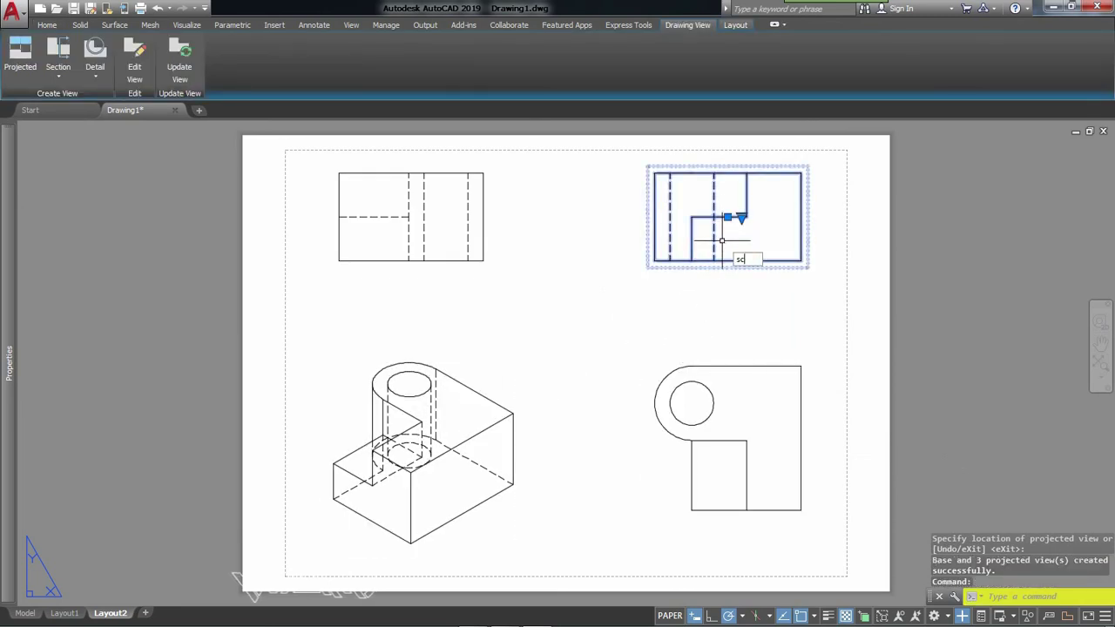
pyautogui.press('Return')
pyautogui.click(725, 217)
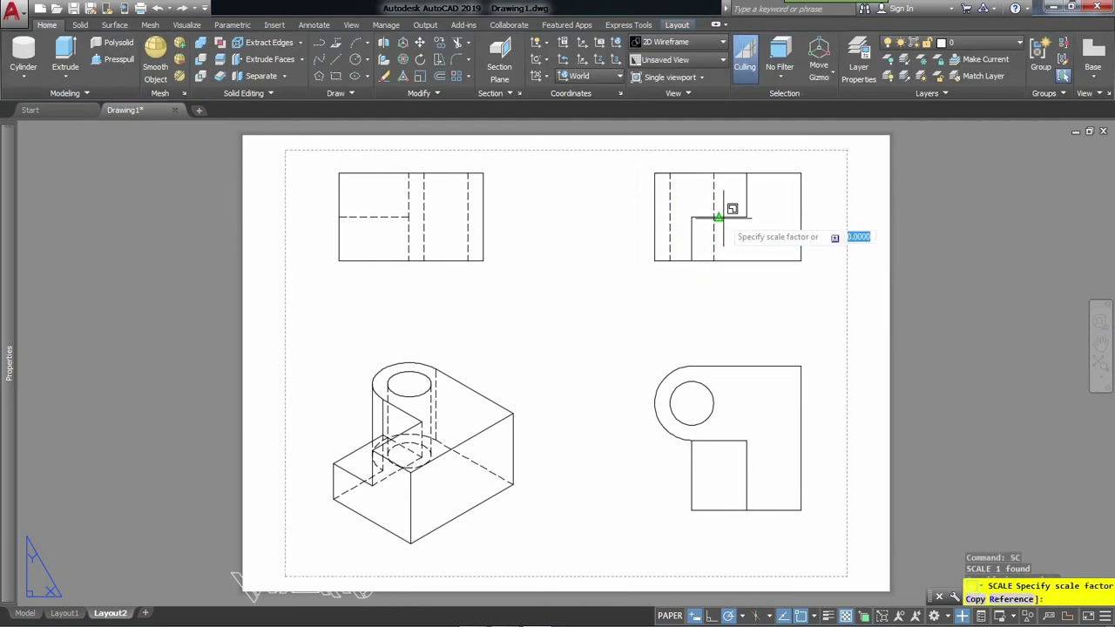
pyautogui.write('1.5')
pyautogui.press('Return')
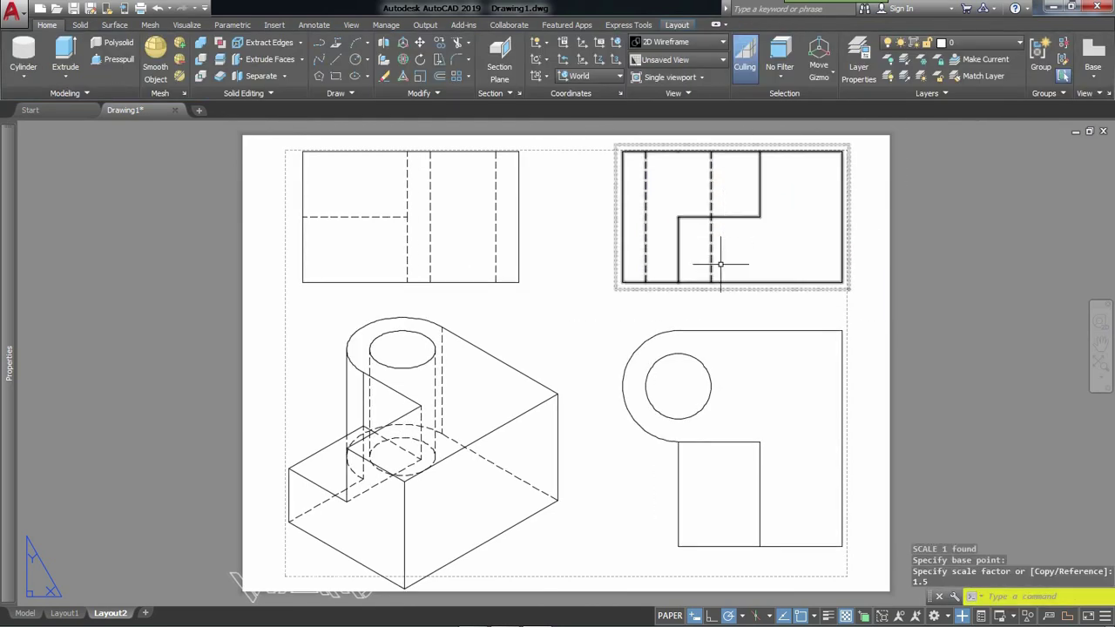
# Step: Shift the upper-right view left to fit the sheet, then select the isometric view
pyautogui.click(717, 270)
pyautogui.click(737, 219)
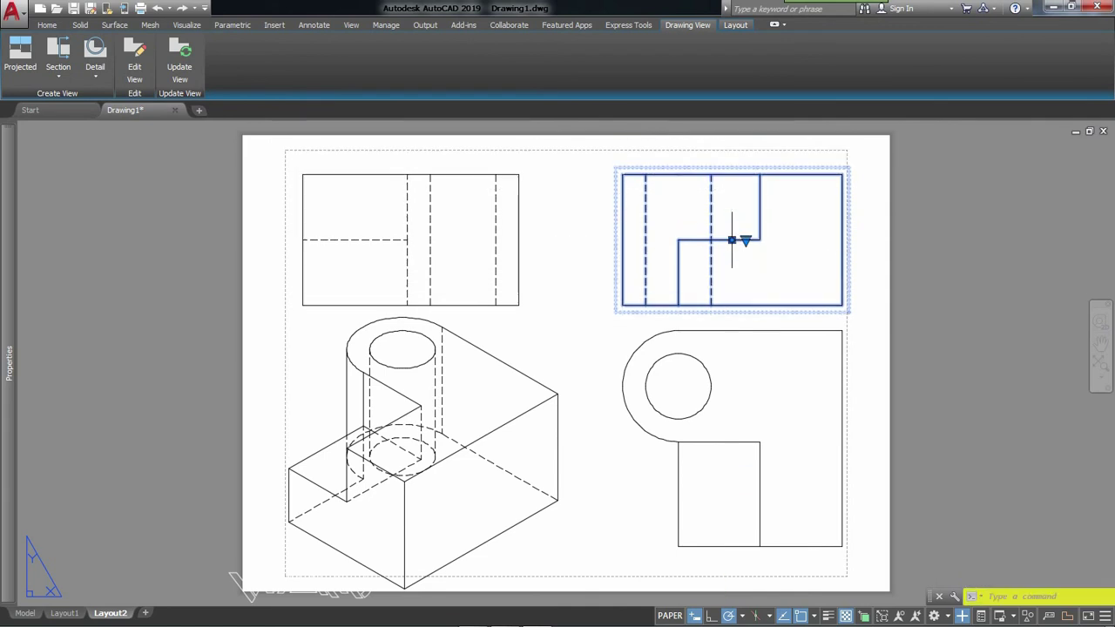
pyautogui.click(710, 239)
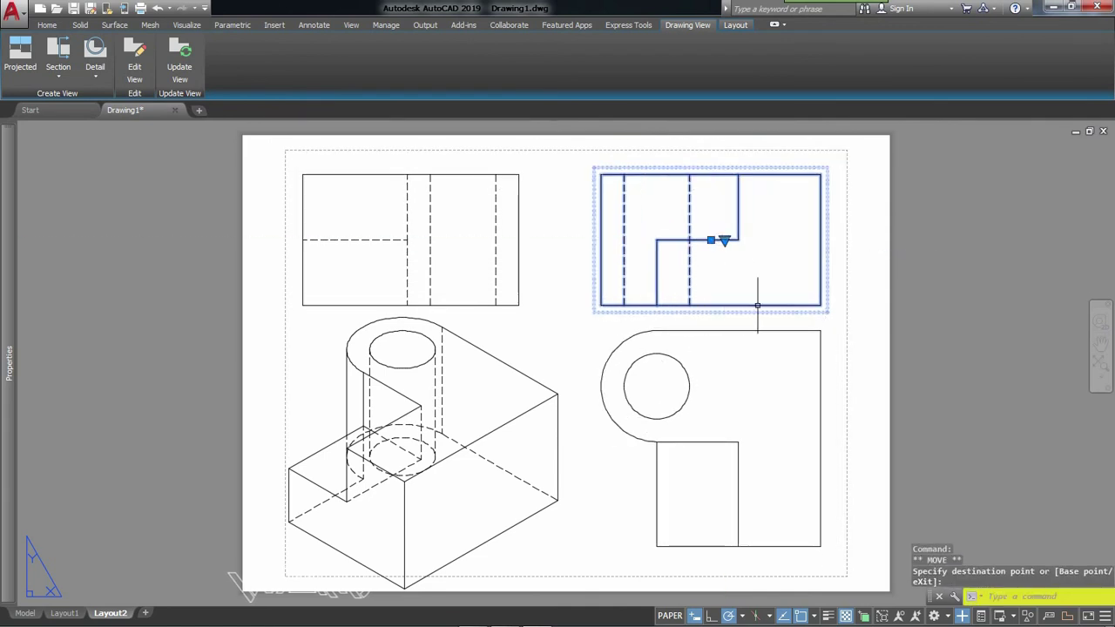
pyautogui.press('Escape')
pyautogui.press('Escape')
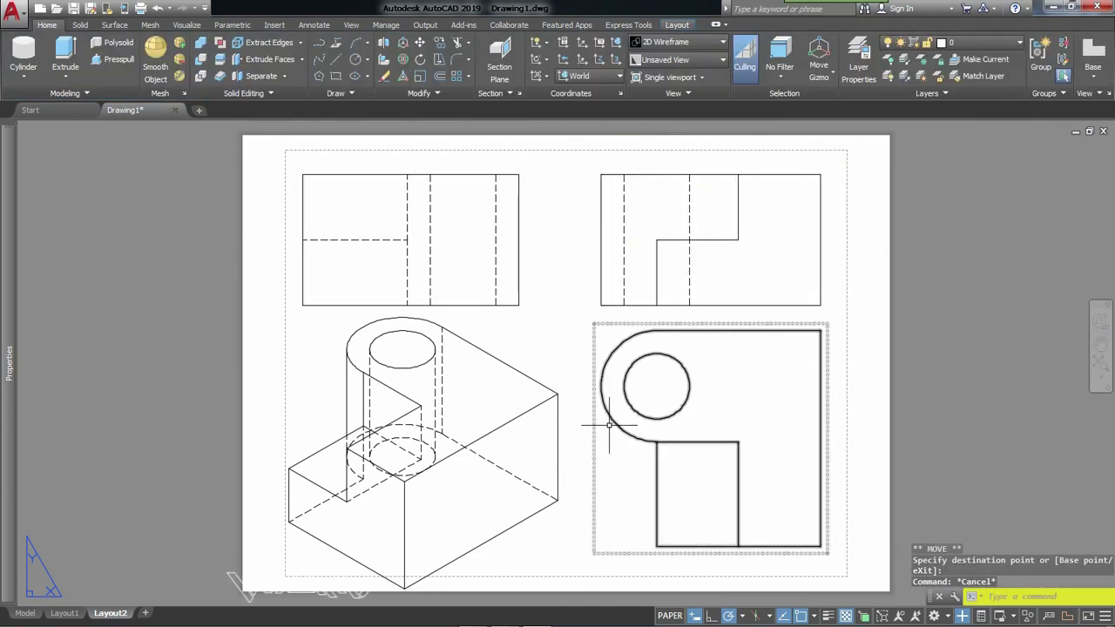
pyautogui.click(470, 445)
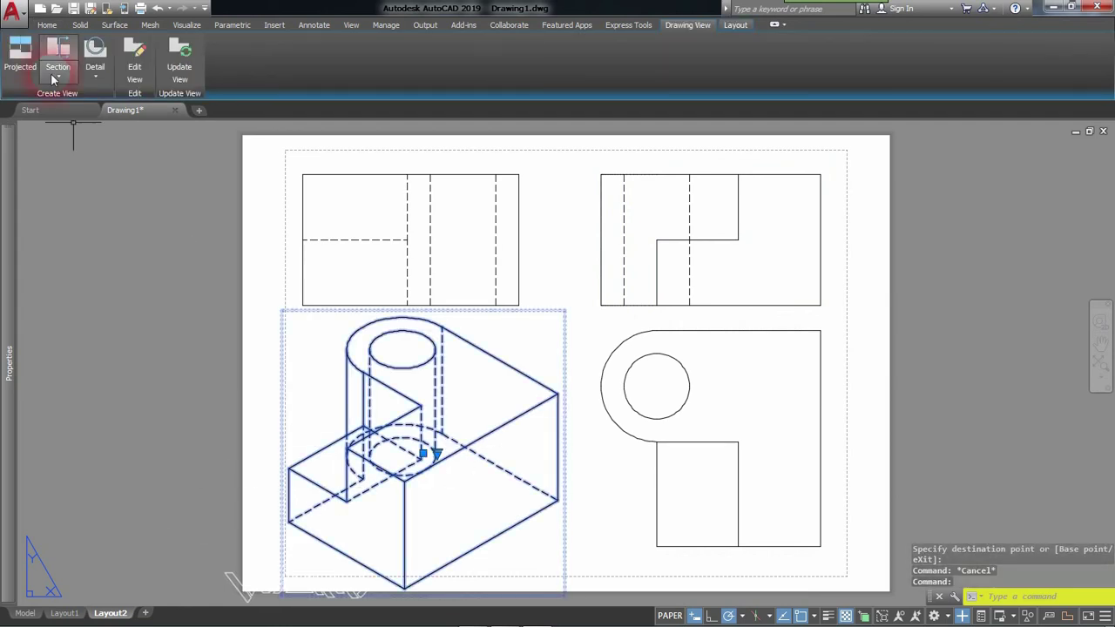
# Step: Edit the isometric view to a shaded style that still keeps hidden lines
pyautogui.click(135, 63)
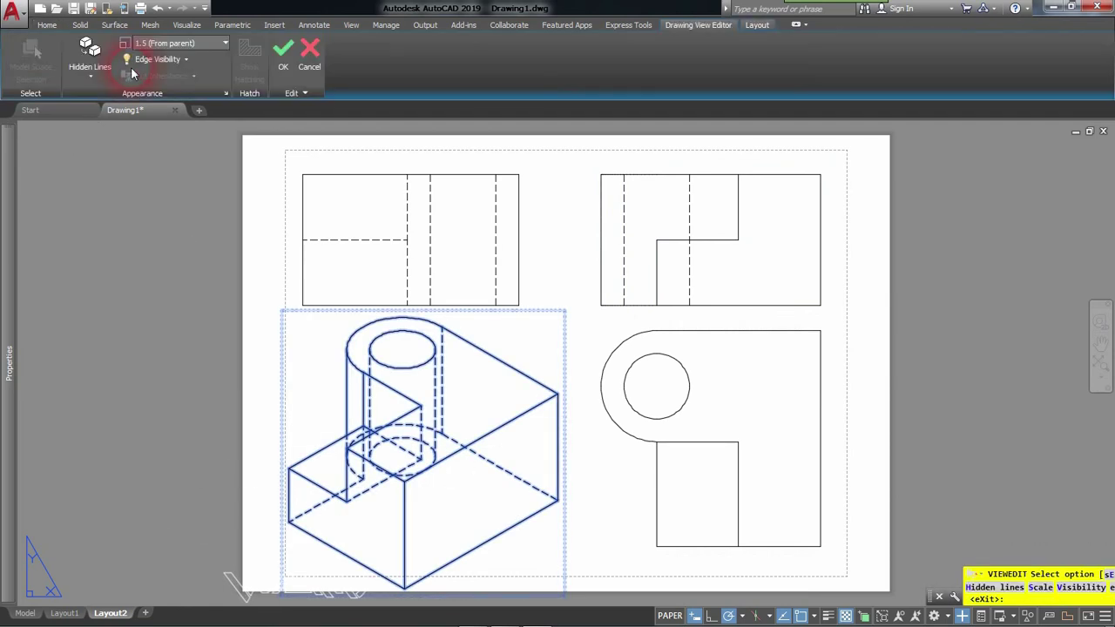
pyautogui.click(89, 82)
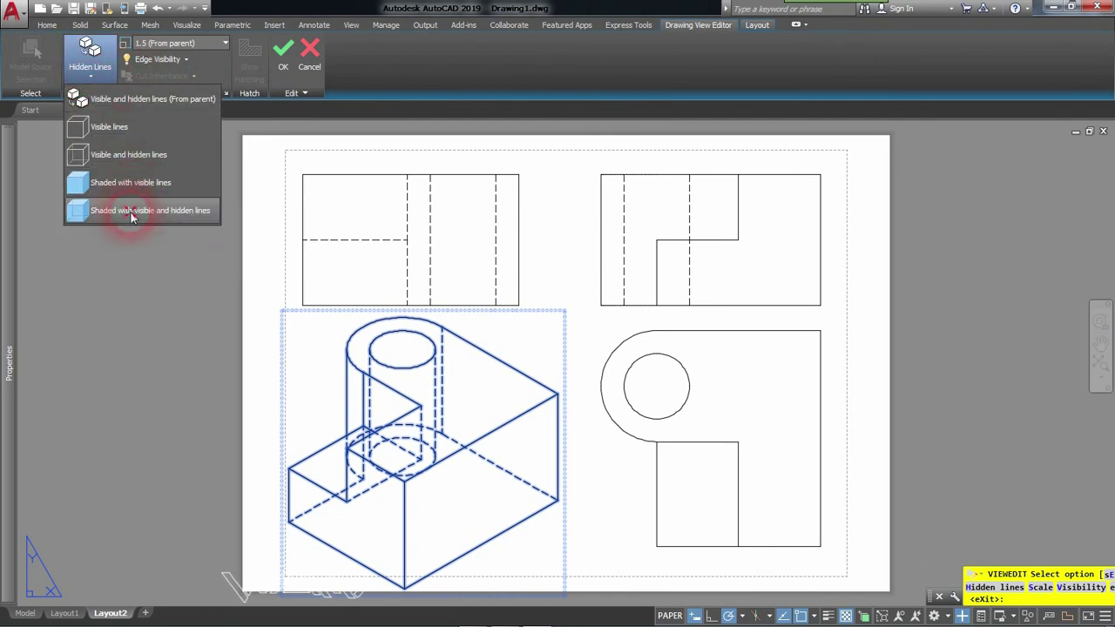
pyautogui.click(133, 211)
pyautogui.click(163, 305)
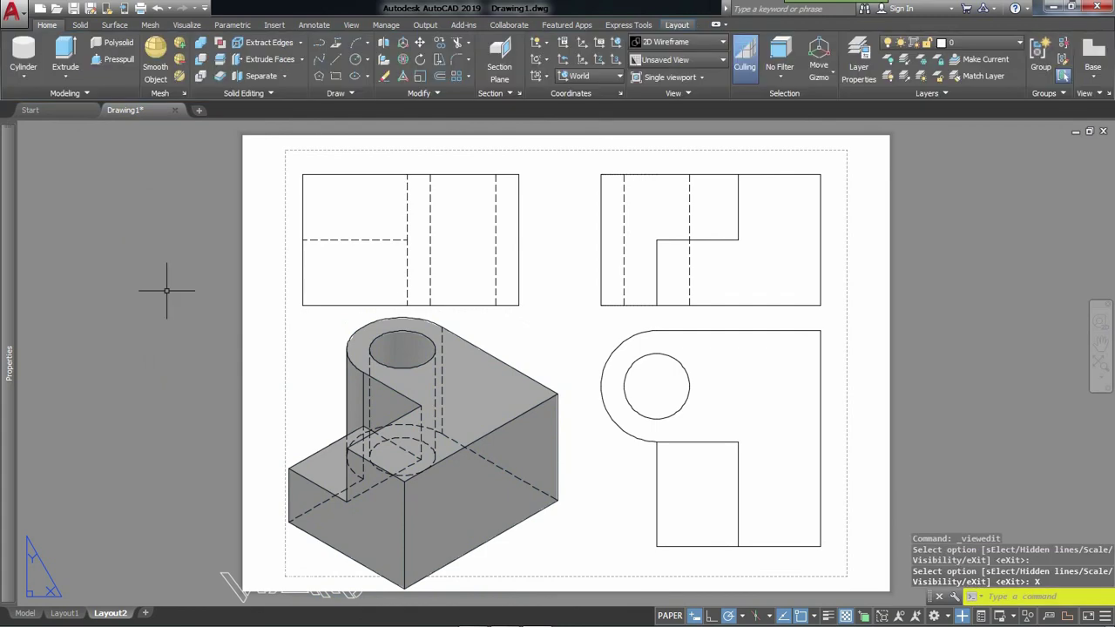
pyautogui.click(15, 392)
# Step: Re-edit the isometric view to 'Shaded with visible lines' only
pyautogui.click(314, 436)
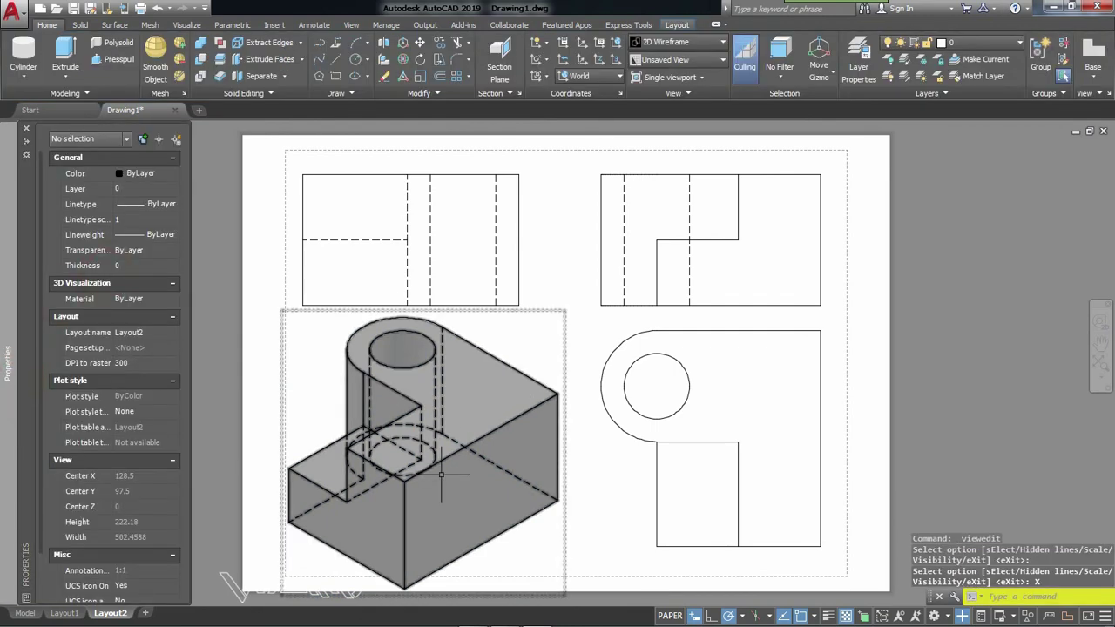
pyautogui.click(136, 88)
pyautogui.click(89, 63)
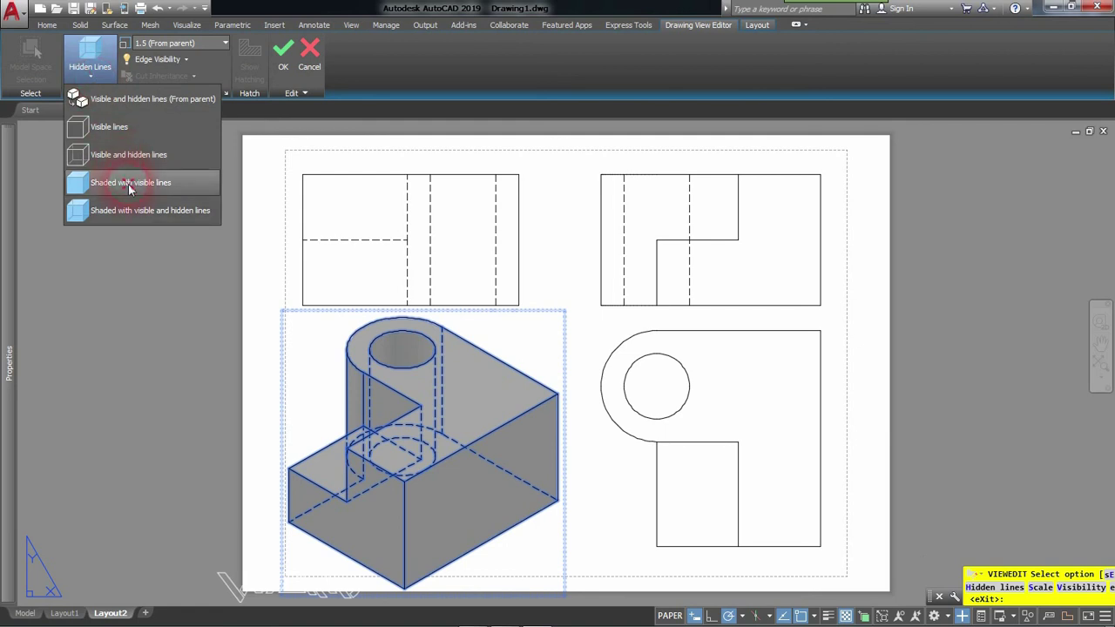
pyautogui.click(129, 184)
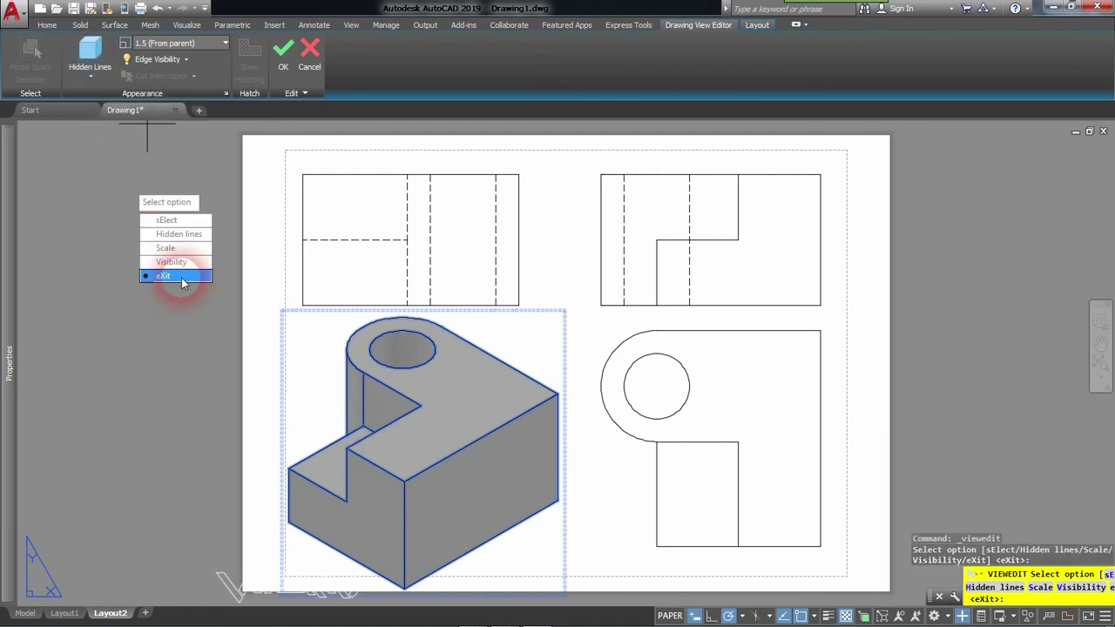
pyautogui.click(181, 276)
pyautogui.click(896, 316)
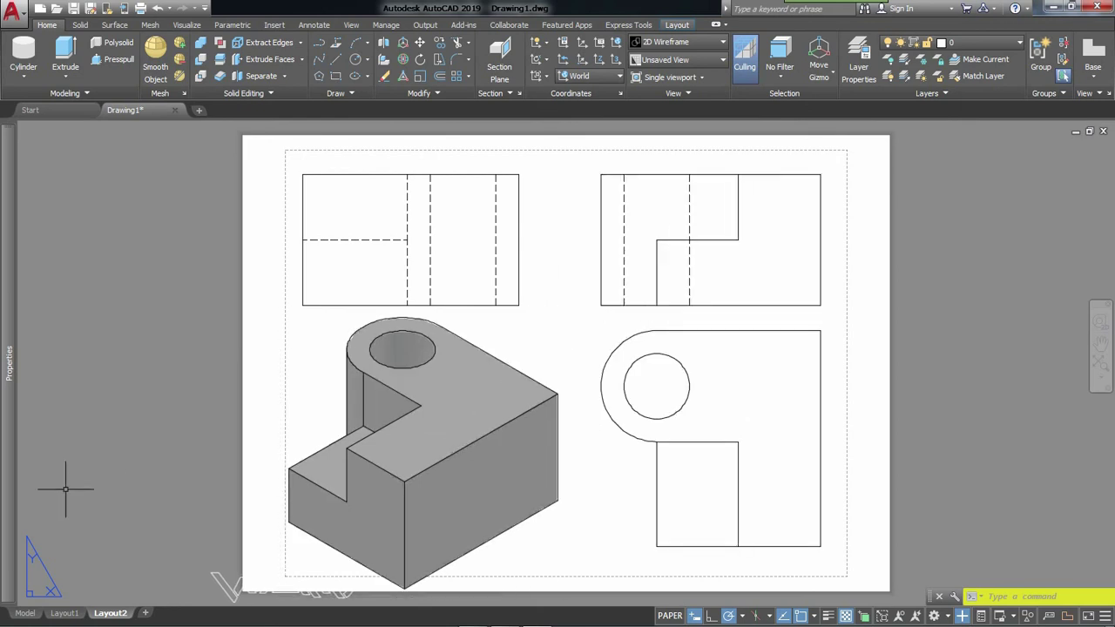
# Step: Compare the Layout1 and Layout2 sheets, selecting then clearing Layout2's drawing views
pyautogui.click(62, 613)
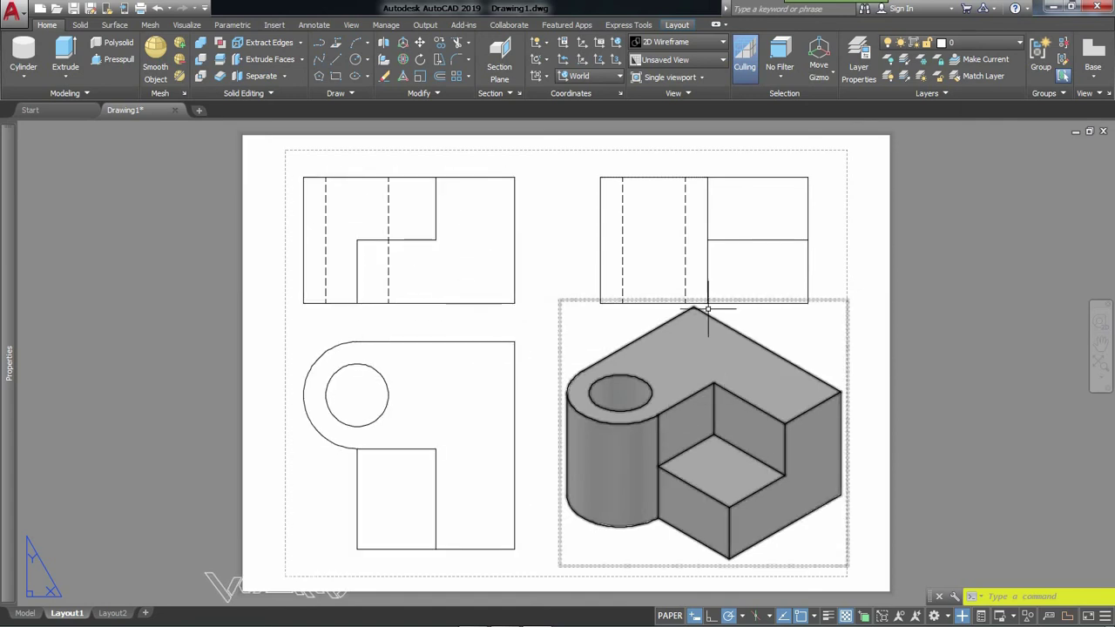
pyautogui.click(148, 441)
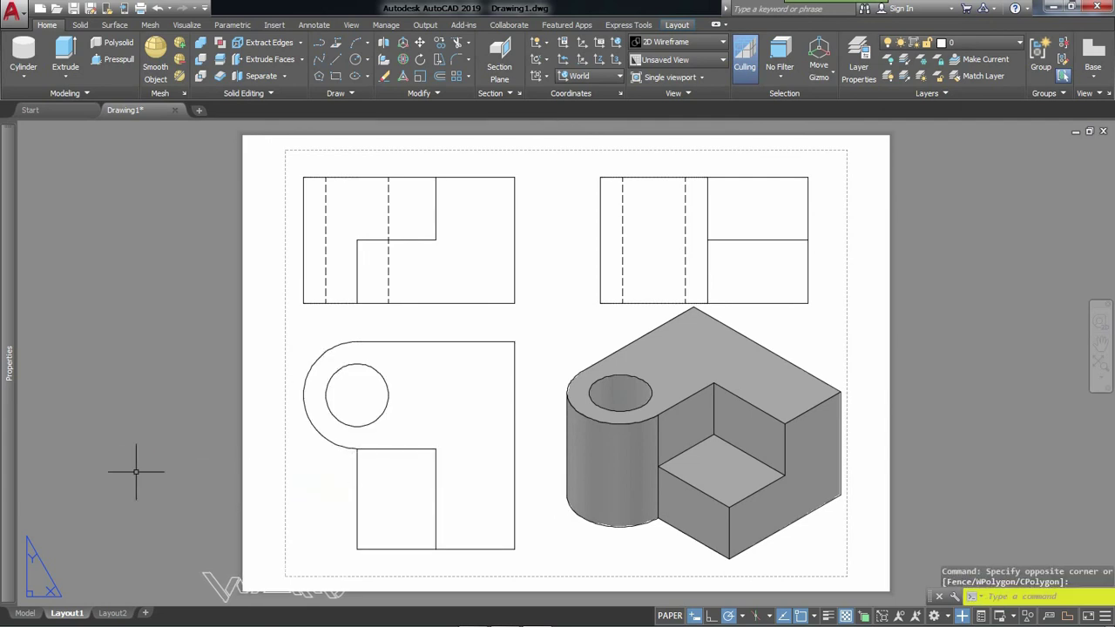
pyautogui.hotkey('ctrl', 'pagedown')
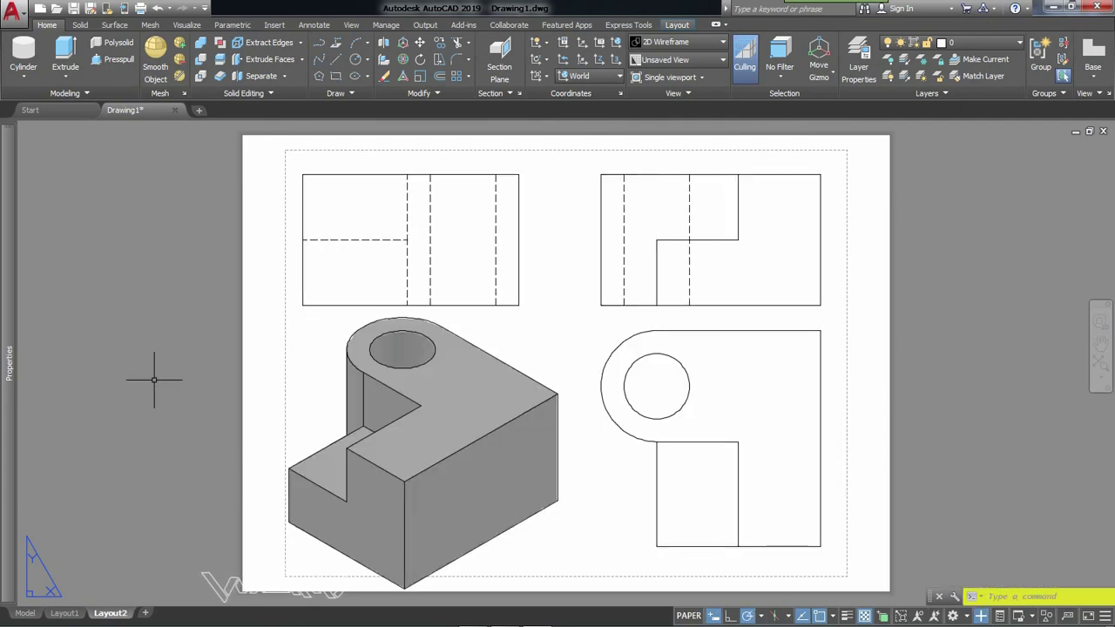
pyautogui.click(509, 419)
pyautogui.click(436, 251)
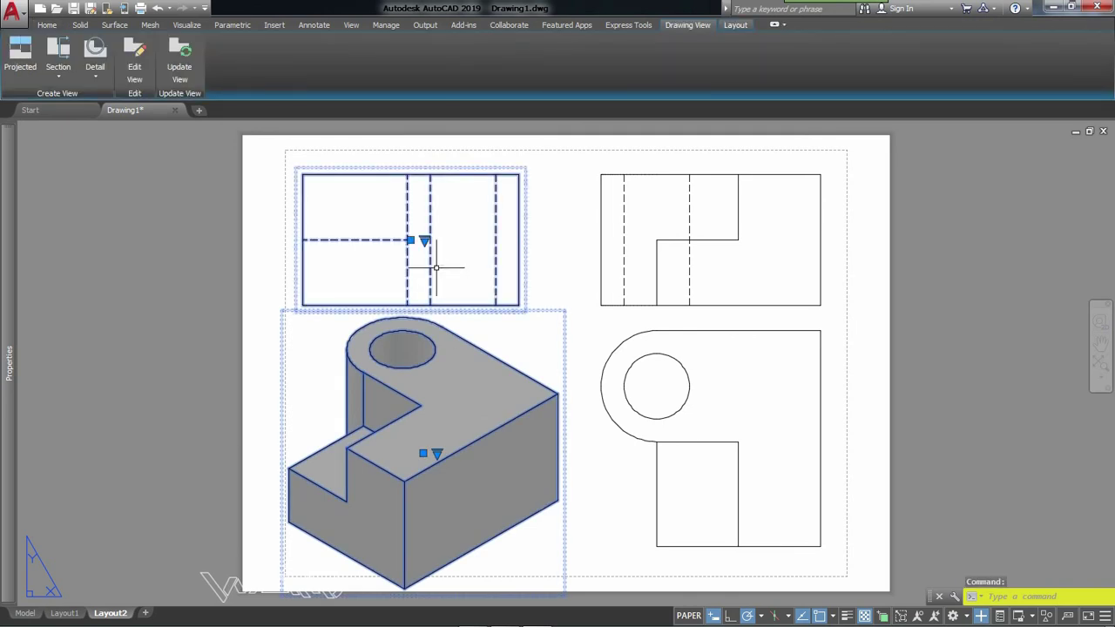
pyautogui.click(667, 247)
pyautogui.press('Escape')
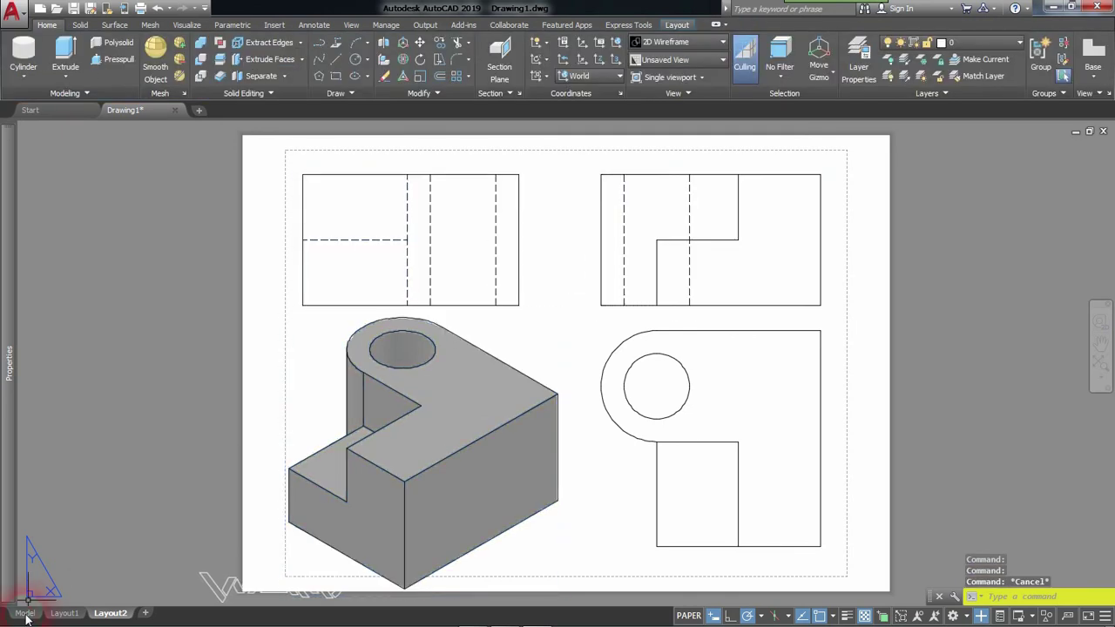
# Step: Toggle between Model space and Layout2, ending in Model space with the 3D block
pyautogui.click(25, 613)
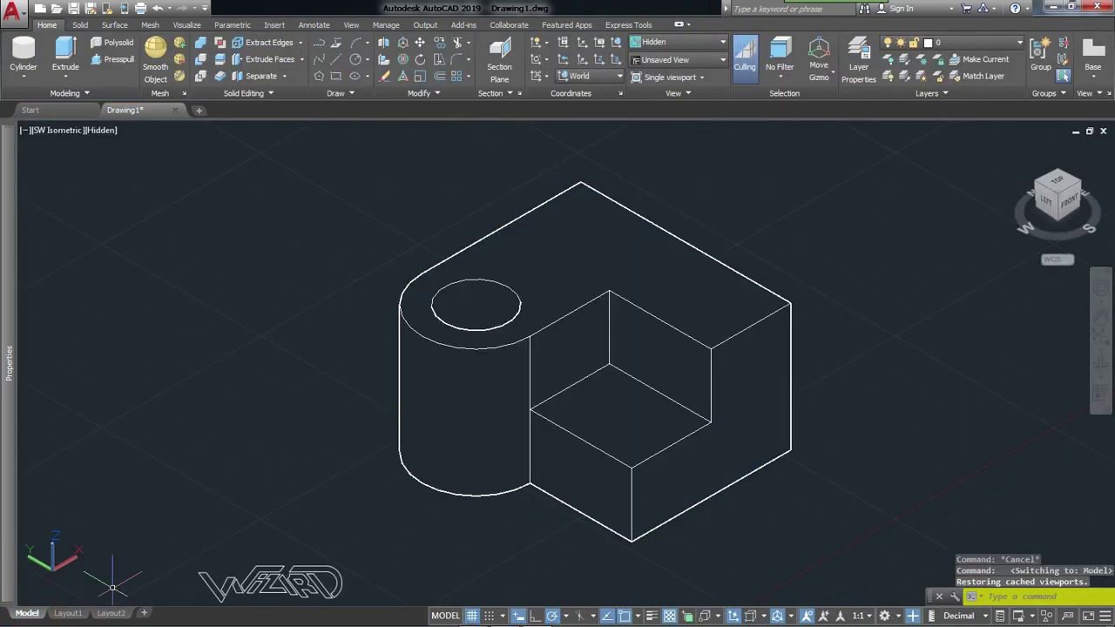
pyautogui.click(111, 612)
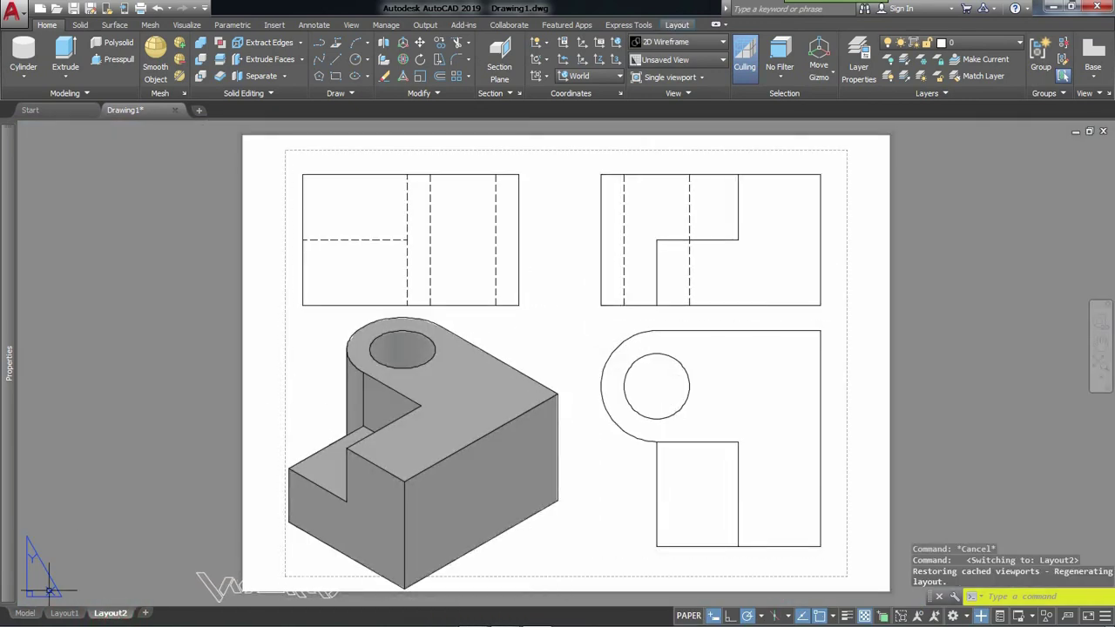
pyautogui.click(24, 613)
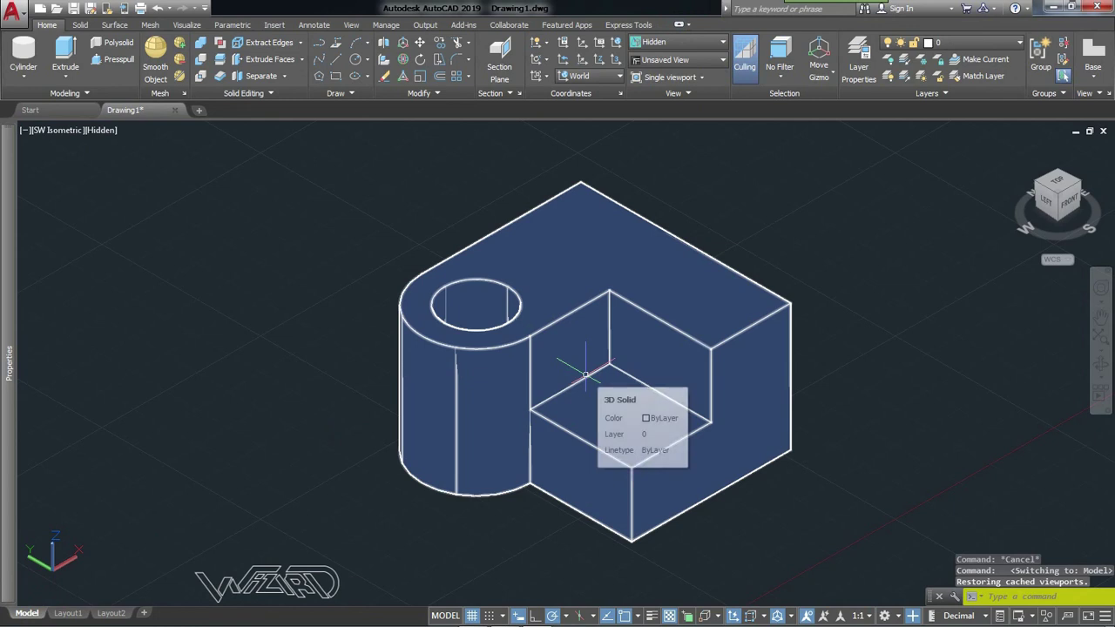
pyautogui.click(514, 382)
pyautogui.press('Delete')
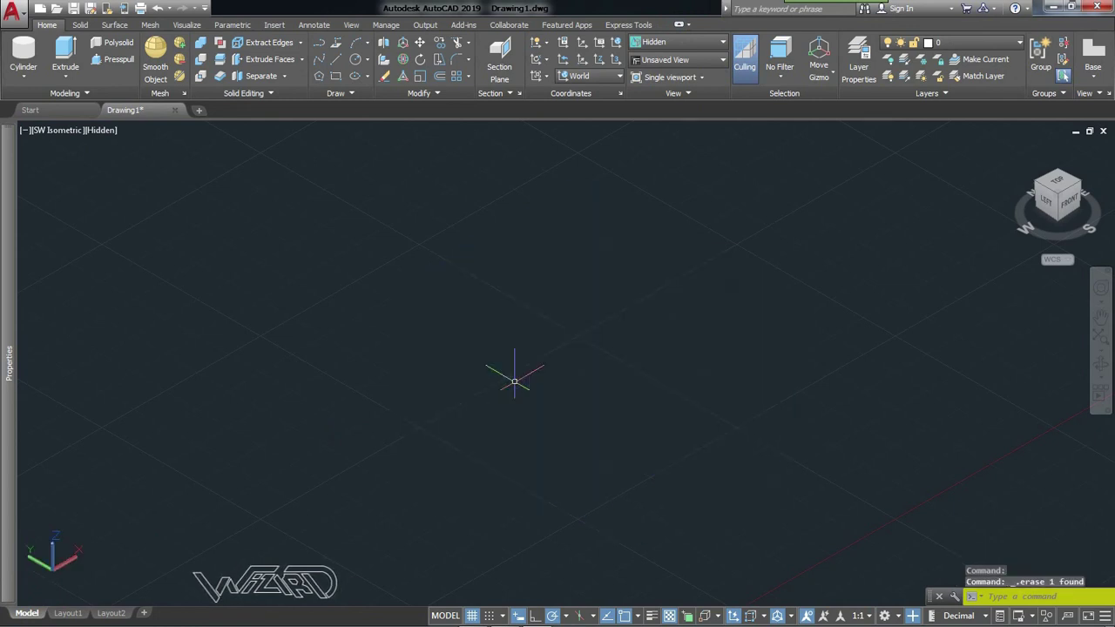
pyautogui.click(67, 613)
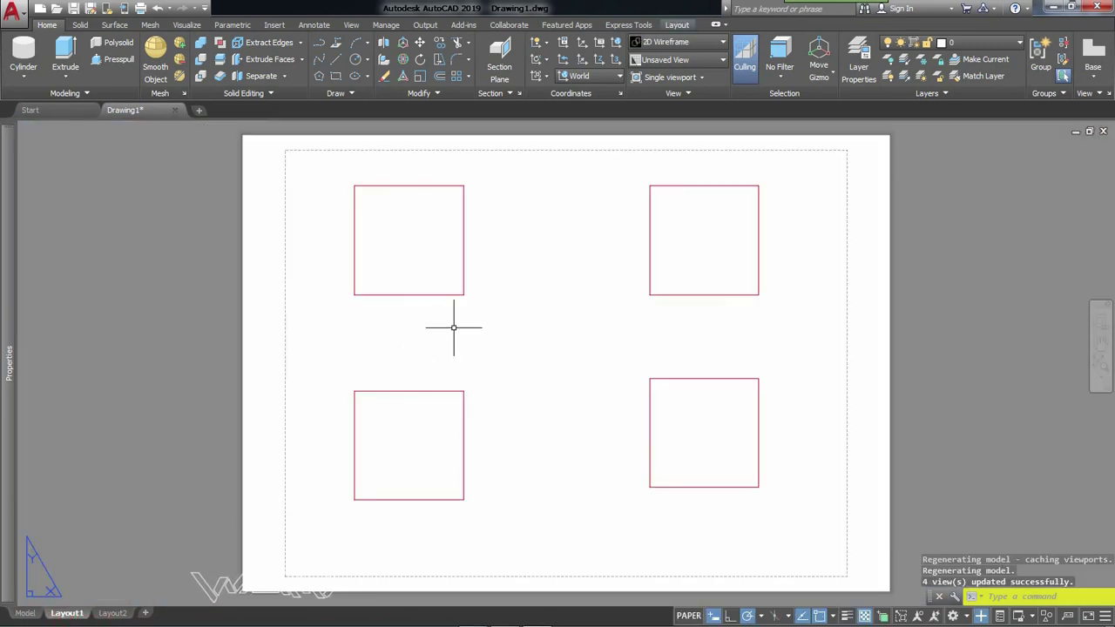
pyautogui.click(112, 613)
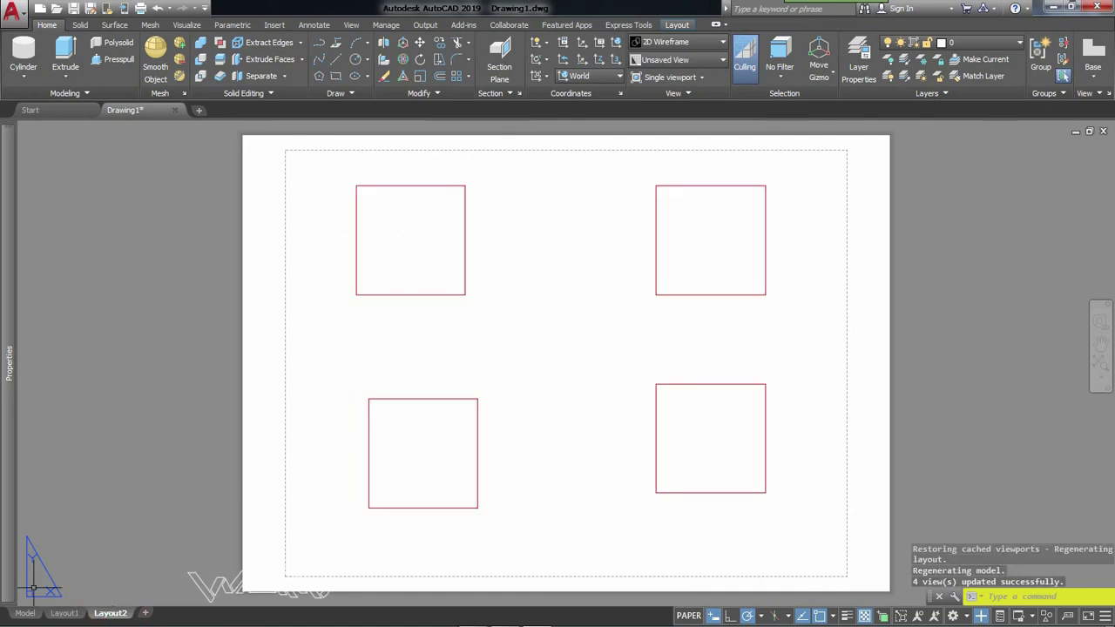
pyautogui.click(25, 613)
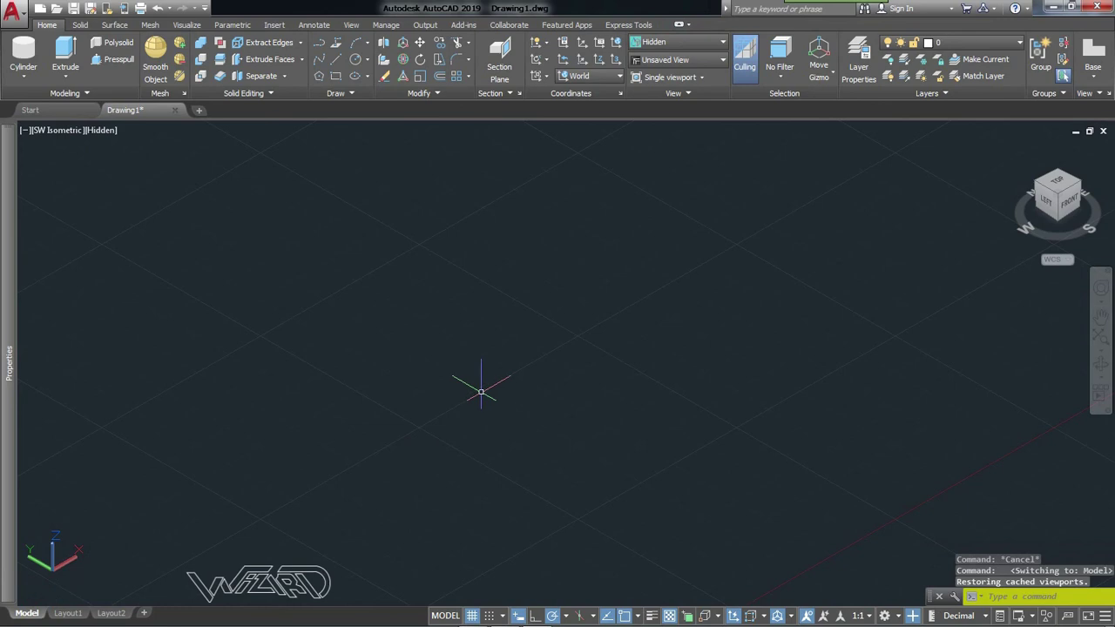
pyautogui.hotkey('ctrl', 'pagedown')
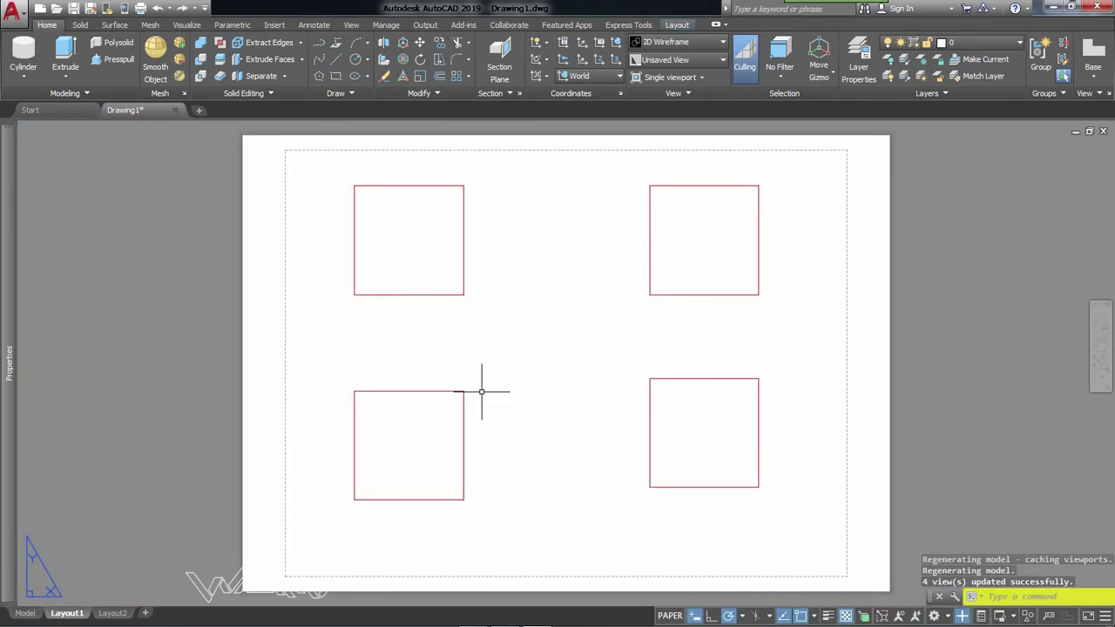
pyautogui.hotkey('ctrl', 'pageup')
pyautogui.hotkey('ctrl', 'z')
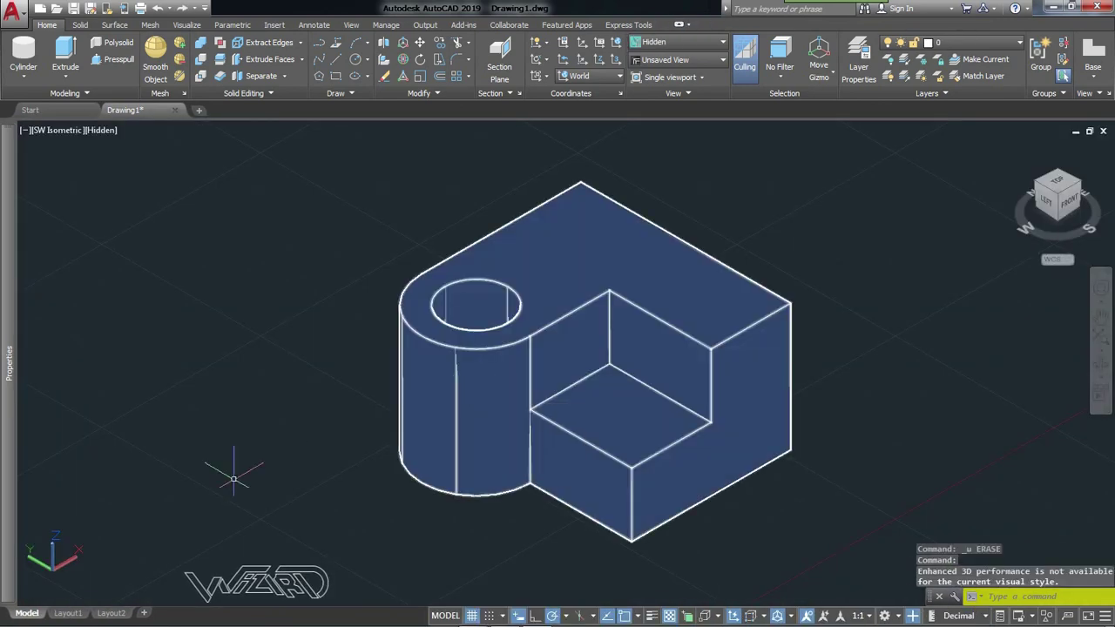
pyautogui.click(70, 613)
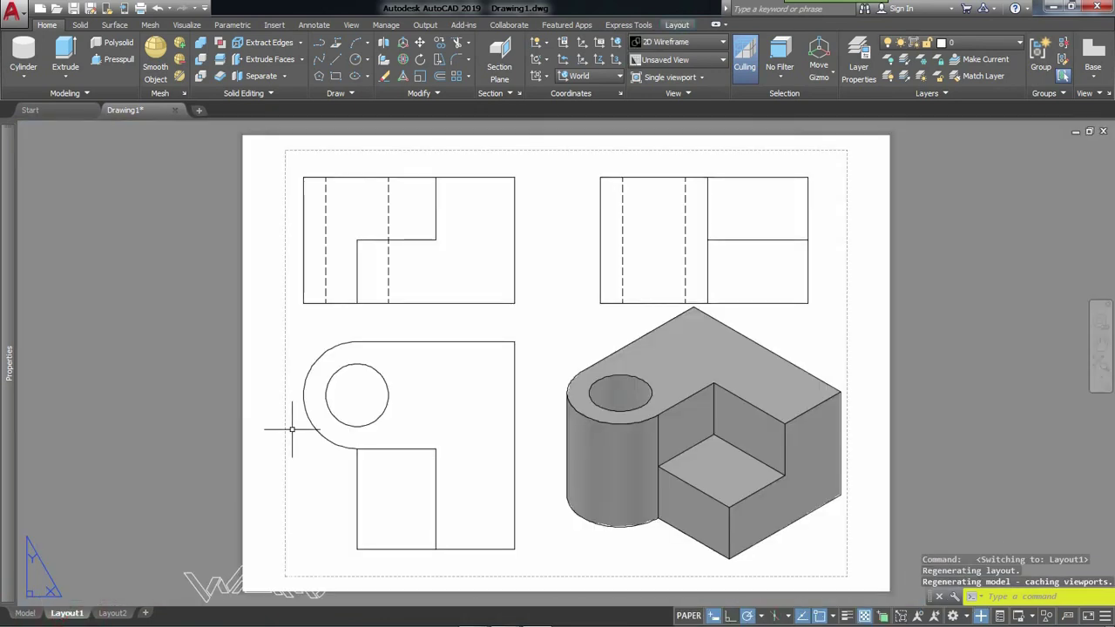
pyautogui.click(112, 613)
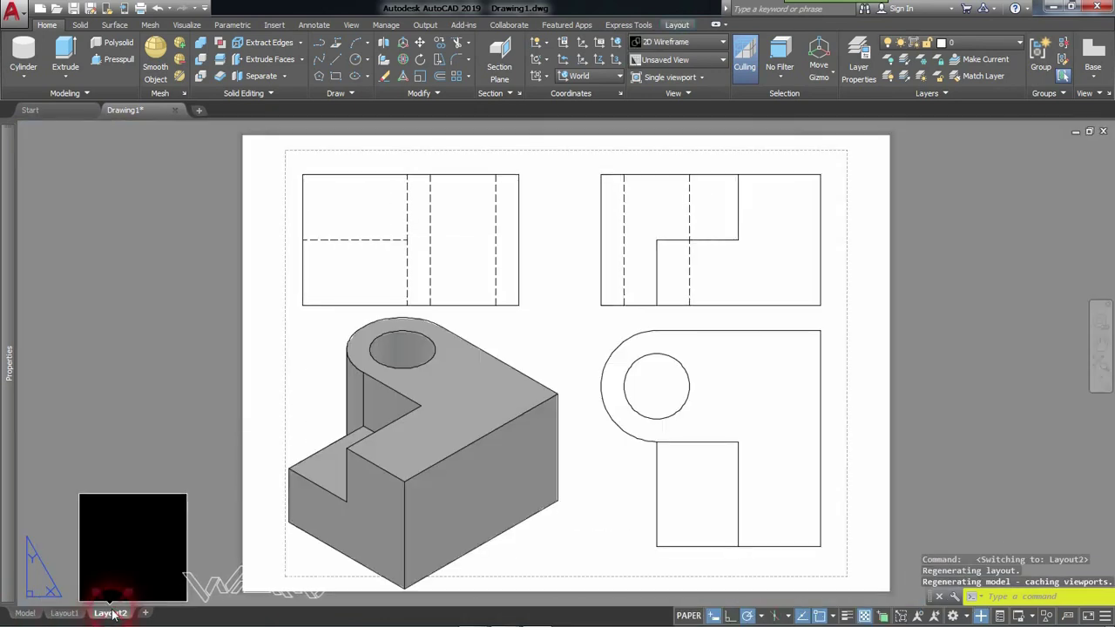
pyautogui.click(26, 613)
pyautogui.click(769, 420)
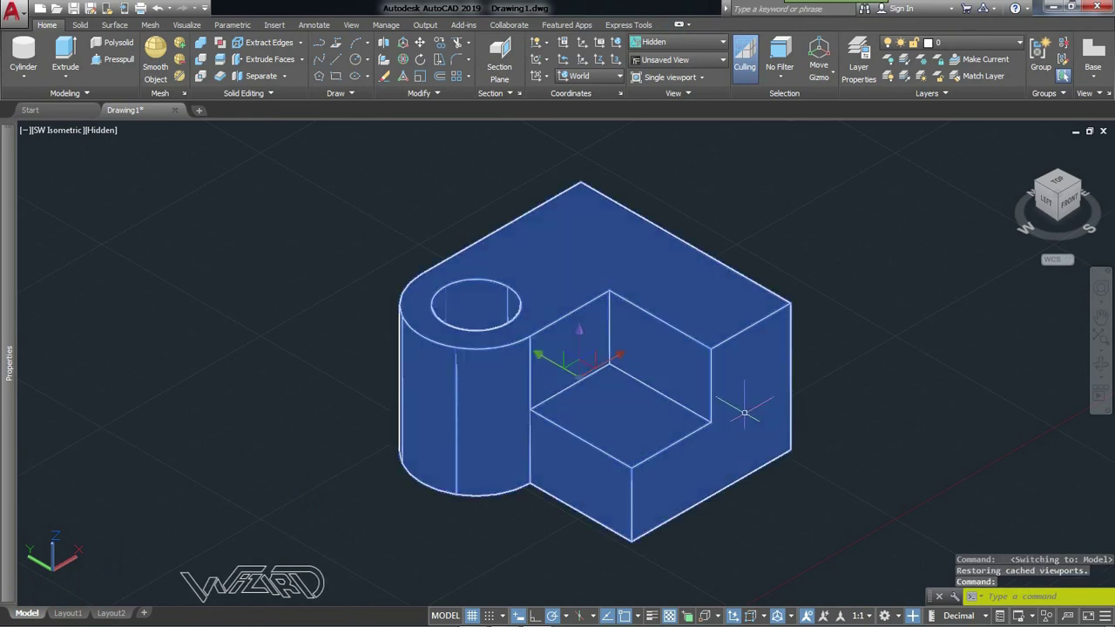
# Step: Draw a box solid over the upper part of the block's right face
pyautogui.click(739, 409)
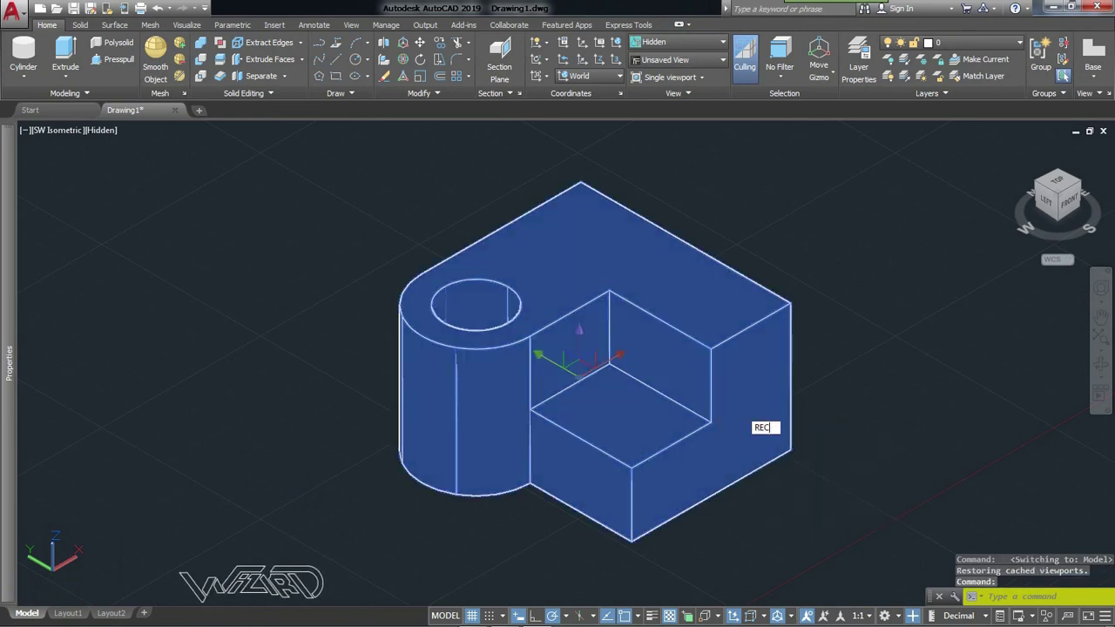
pyautogui.press('Return')
pyautogui.press('Escape')
pyautogui.click(12, 76)
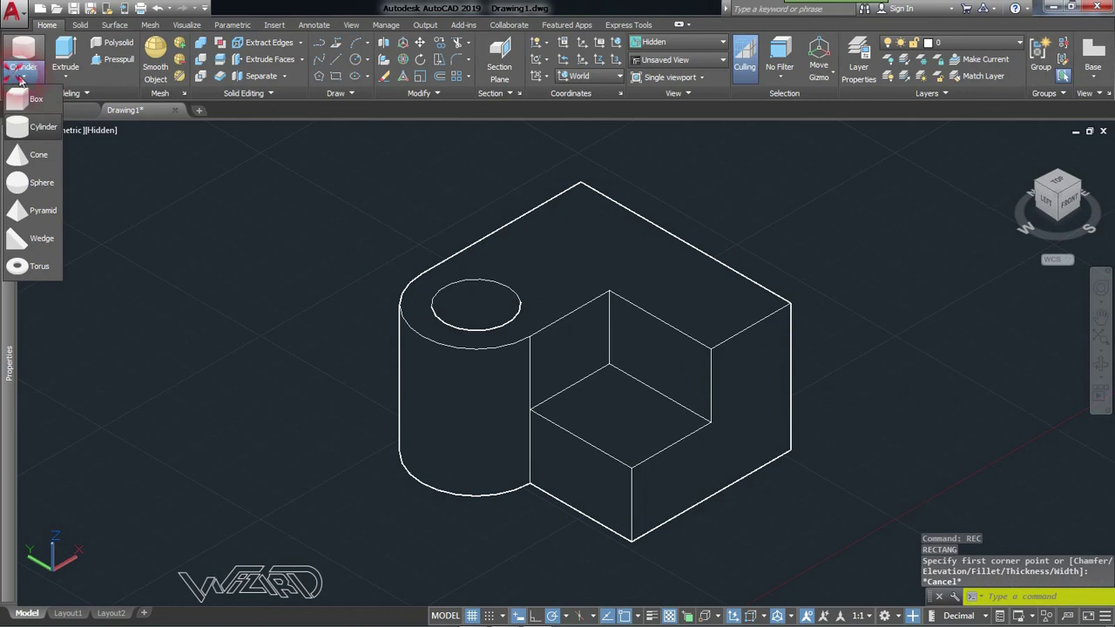
pyautogui.click(21, 118)
pyautogui.click(742, 363)
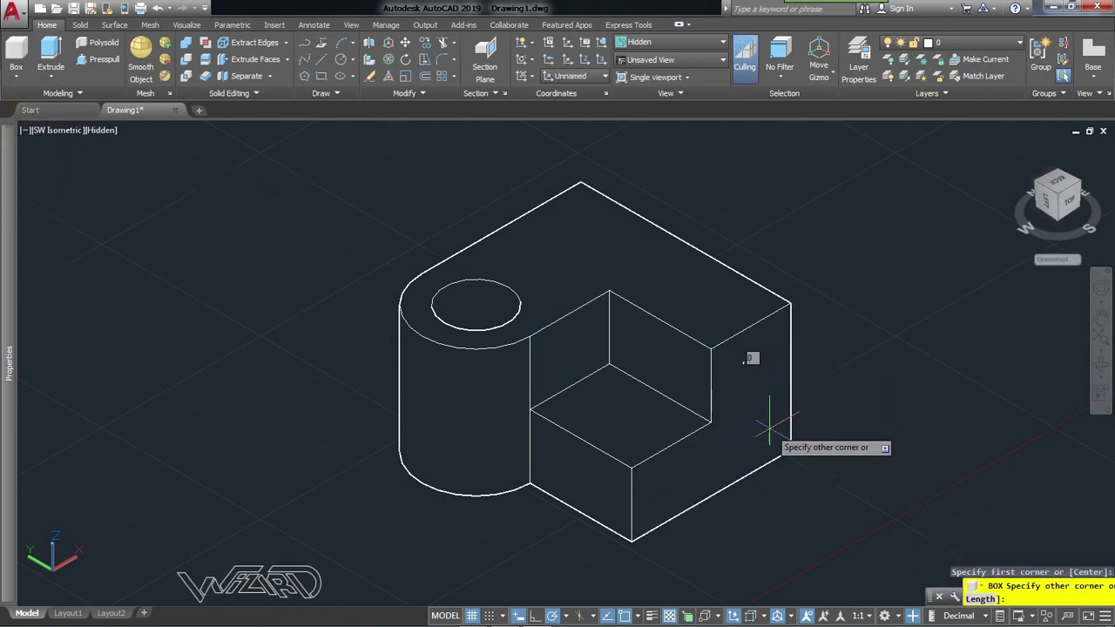
pyautogui.click(790, 454)
pyautogui.click(270, 250)
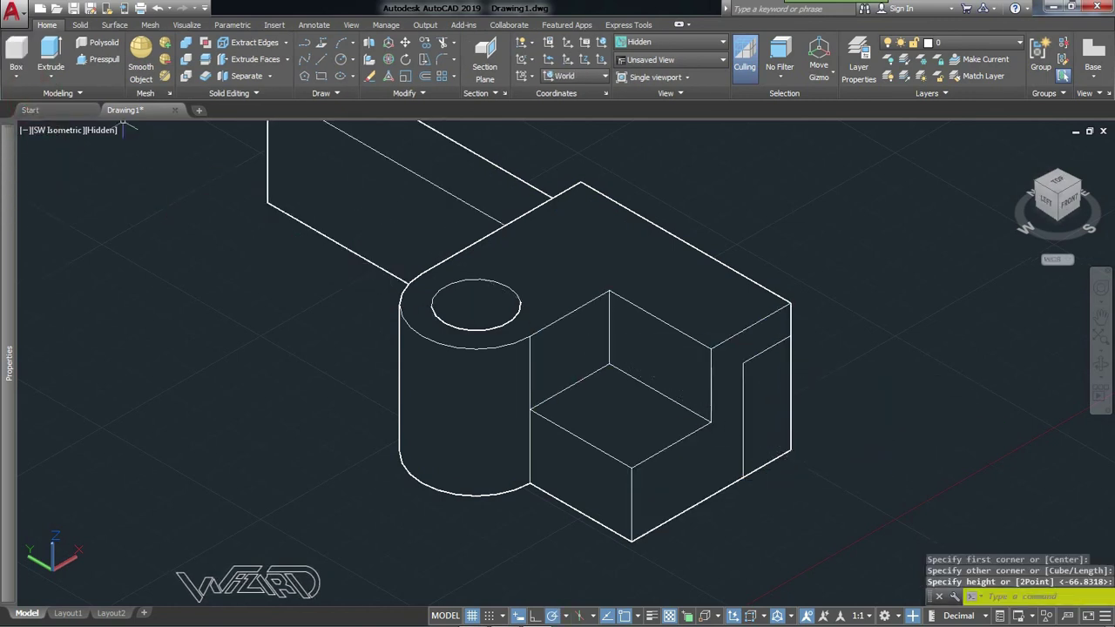
# Step: Subtract the box from the main block to cut a rectangular step
pyautogui.click(185, 59)
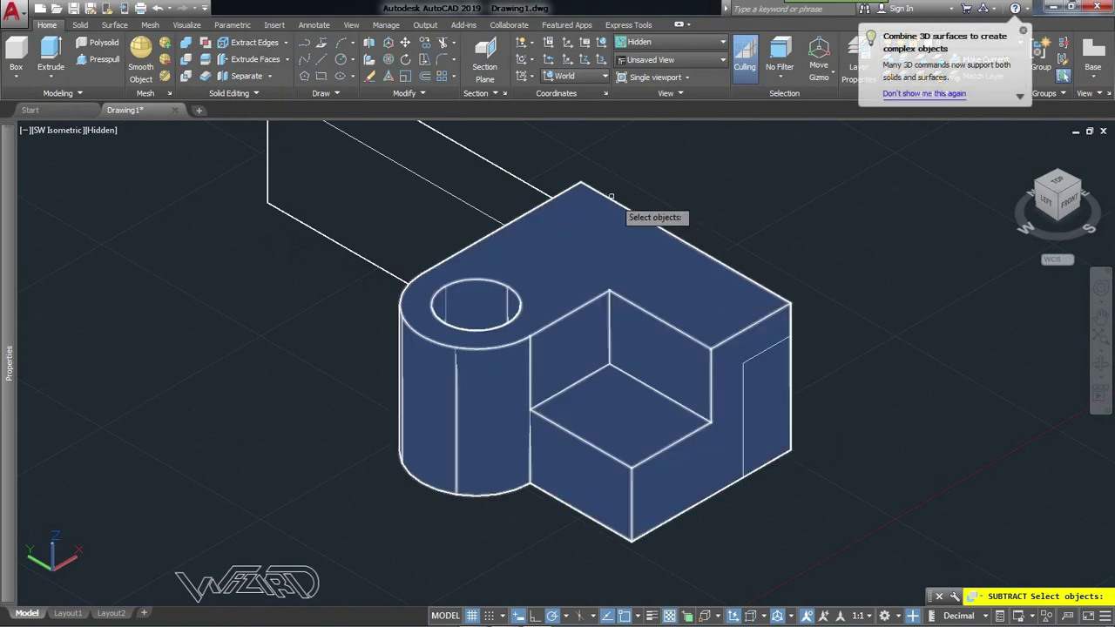
pyautogui.click(612, 196)
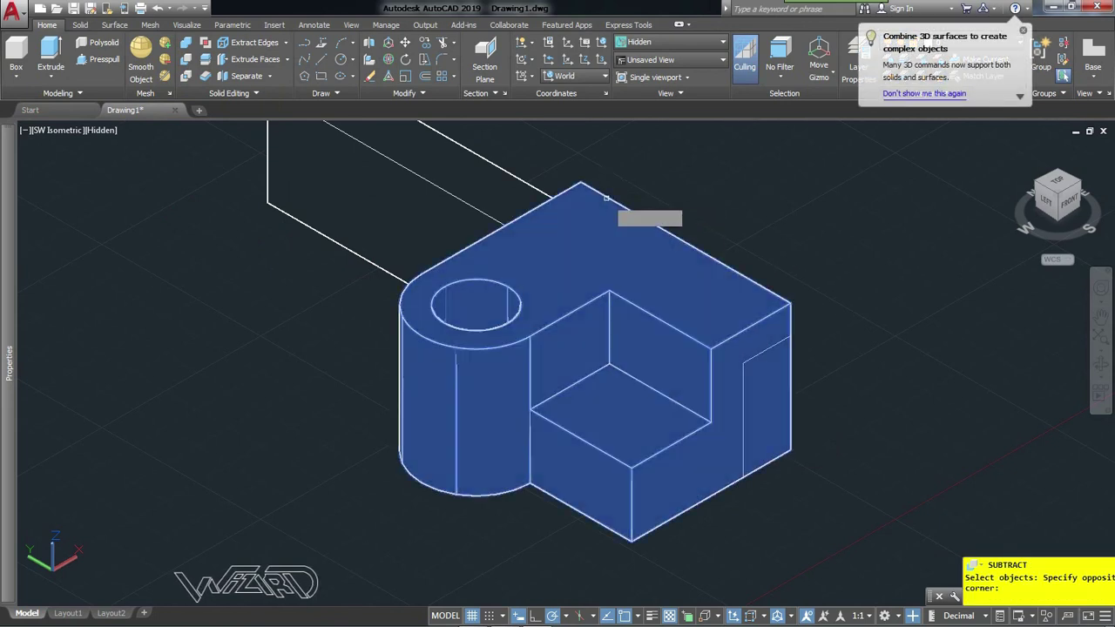
pyautogui.click(608, 184)
pyautogui.click(524, 185)
pyautogui.press('Return')
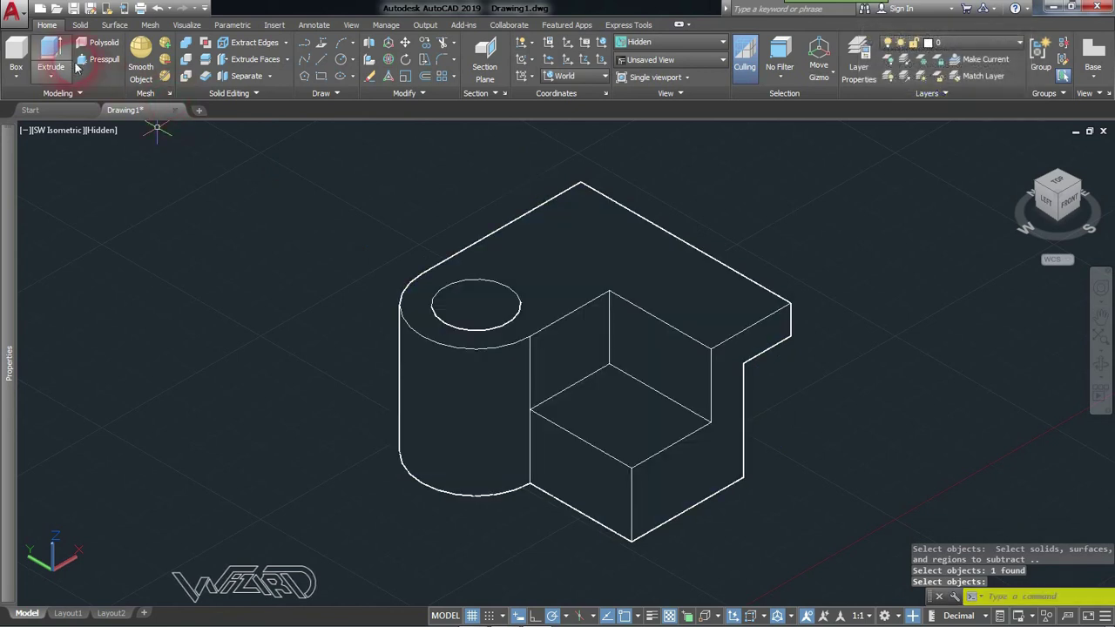
pyautogui.click(24, 82)
# Step: Draw a small cylinder from the lower front face running through the block
pyautogui.click(22, 131)
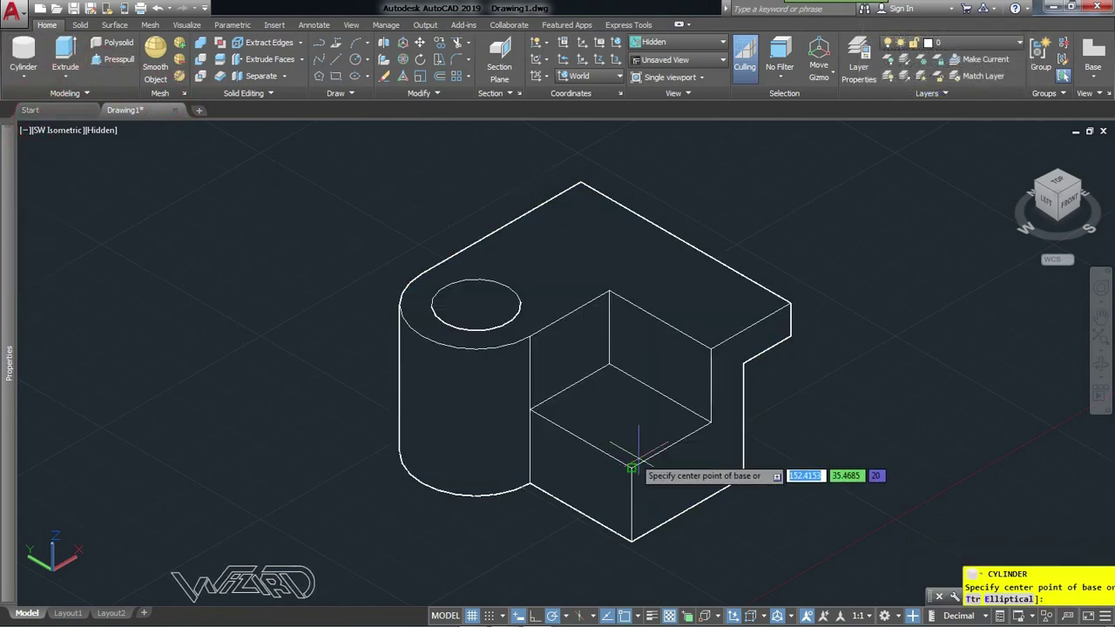
pyautogui.click(680, 479)
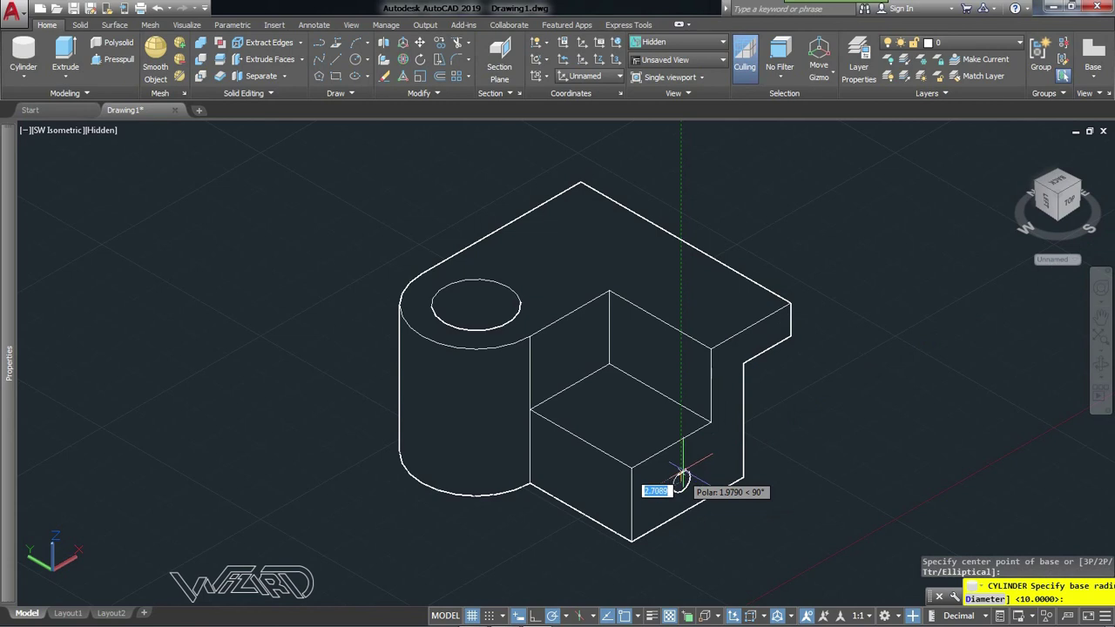
pyautogui.click(682, 478)
pyautogui.click(124, 328)
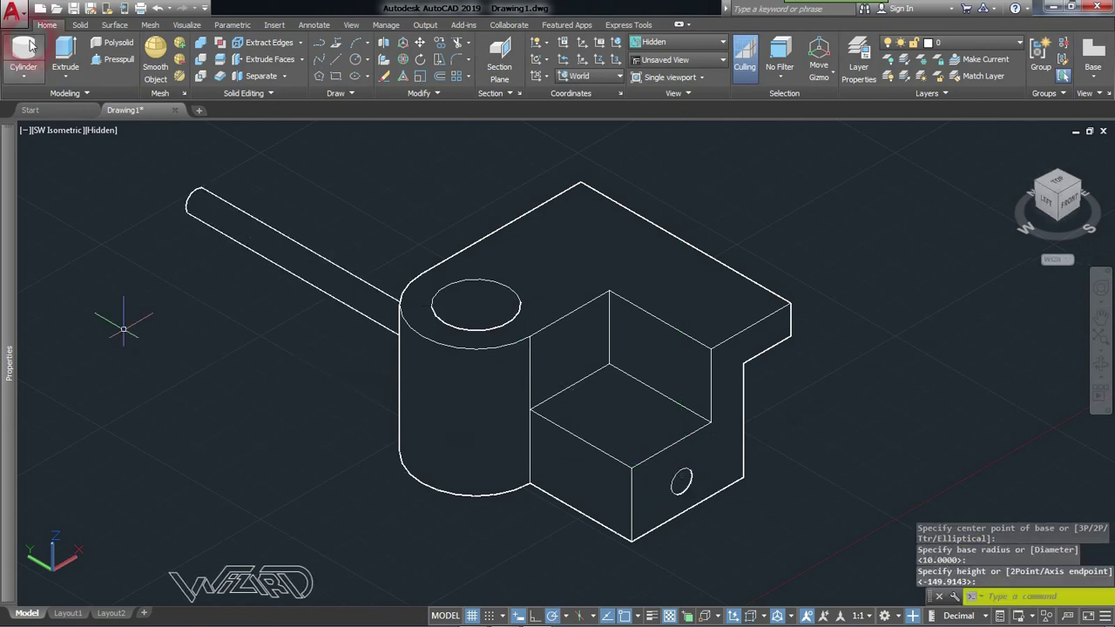
# Step: Subtract the cylinder from the block to leave a round hole, then show Layout1
pyautogui.click(217, 59)
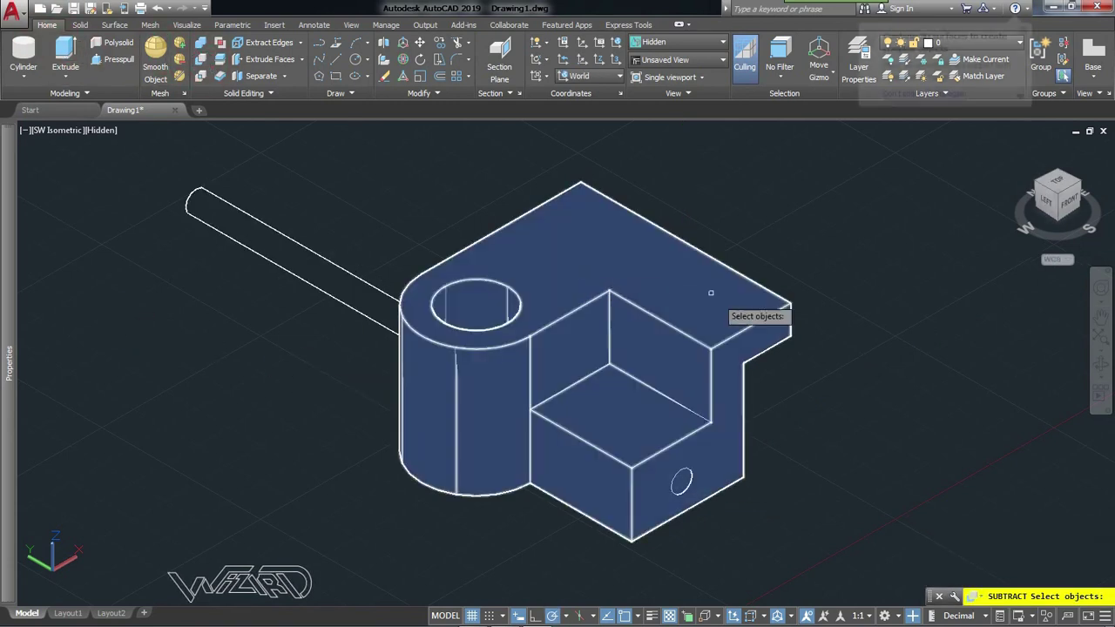
pyautogui.click(706, 292)
pyautogui.press('Return')
pyautogui.click(329, 290)
pyautogui.press('Return')
pyautogui.click(82, 614)
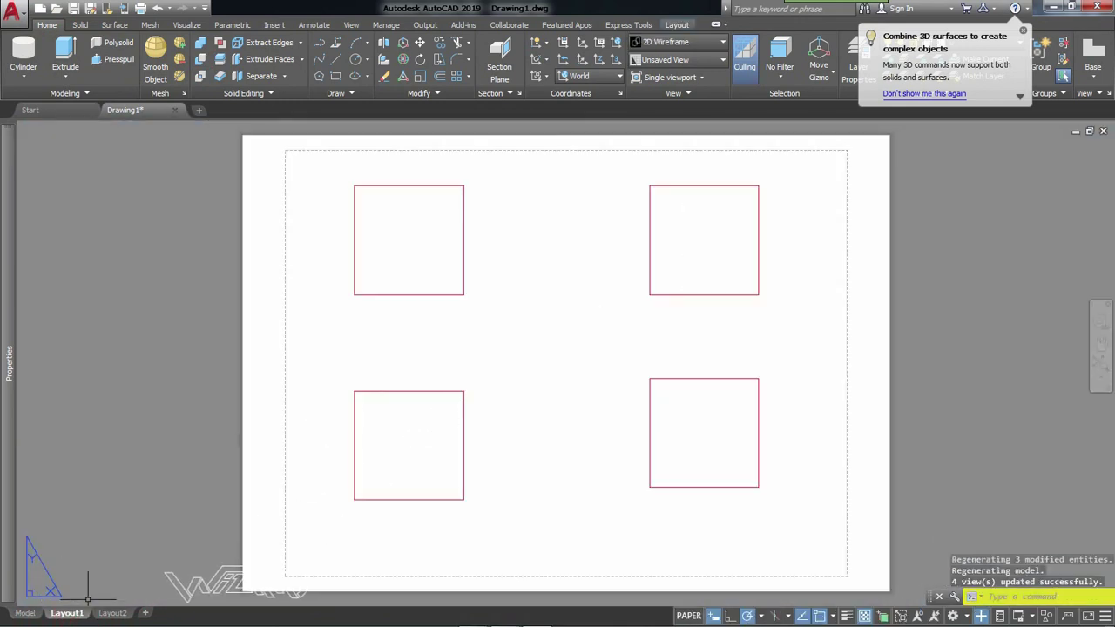
# Step: Check the updated Layout2 and Layout1 viewports twice, finishing back in Model space
pyautogui.click(112, 613)
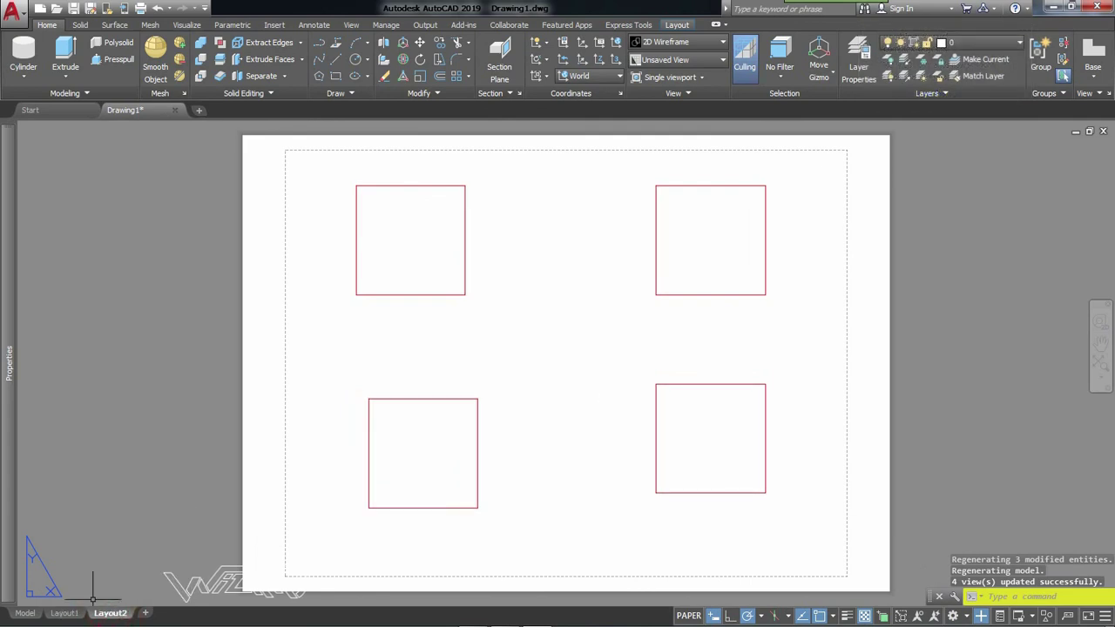
pyautogui.click(64, 614)
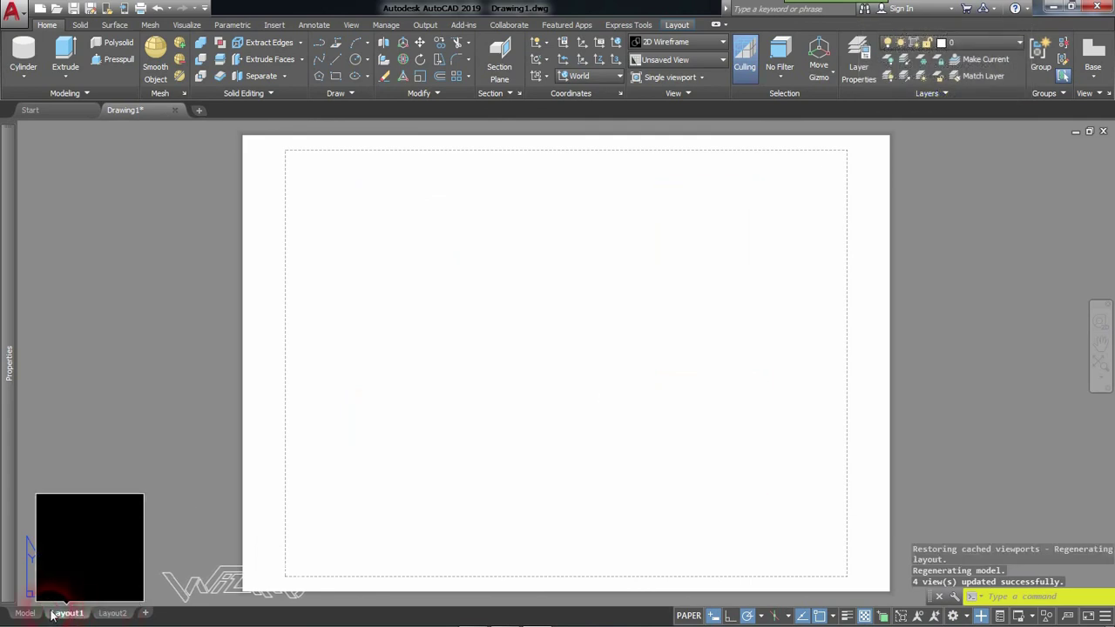
pyautogui.click(25, 613)
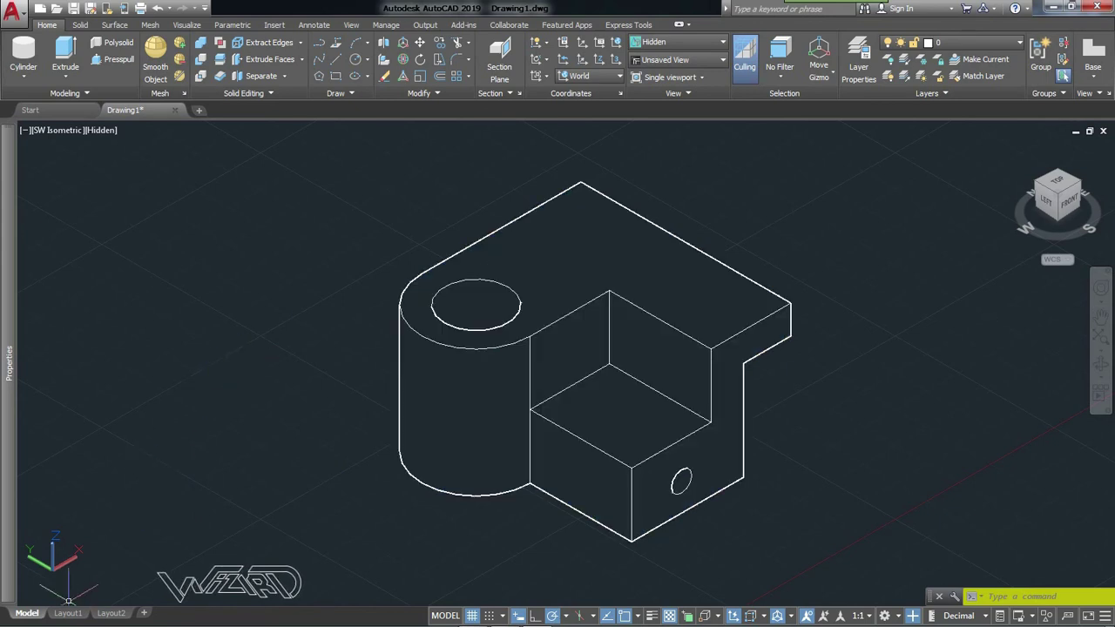
pyautogui.click(63, 614)
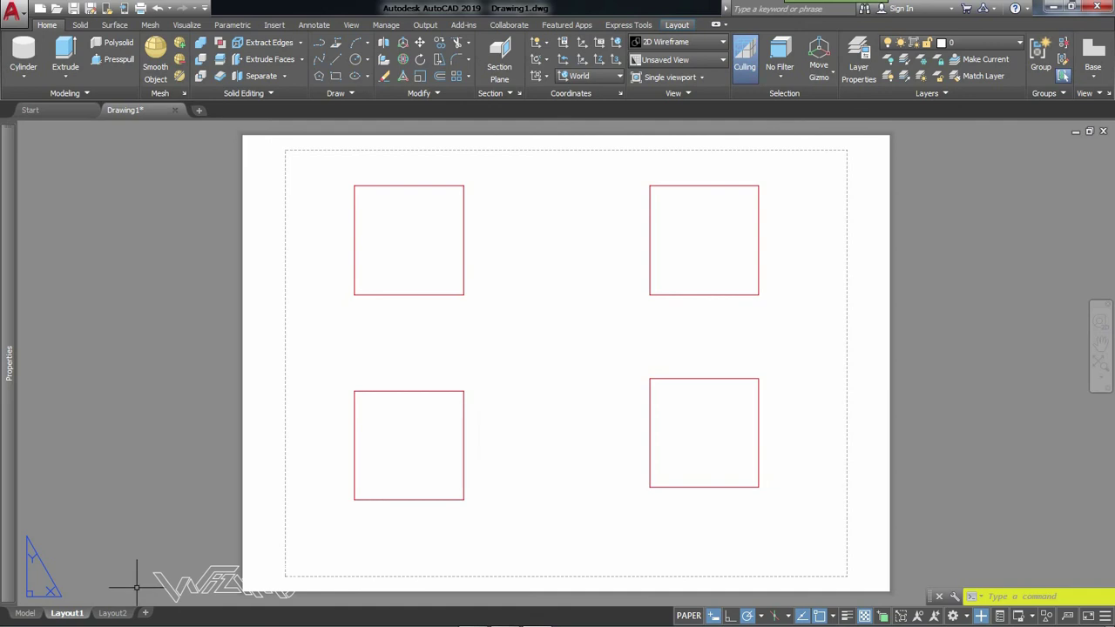
pyautogui.click(111, 613)
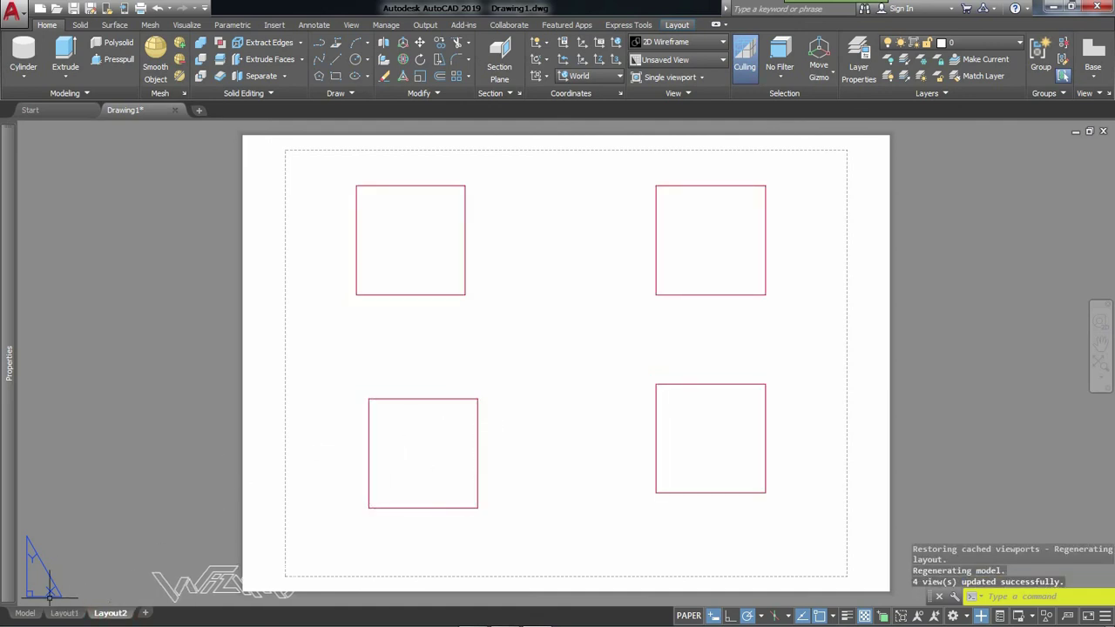
pyautogui.click(25, 613)
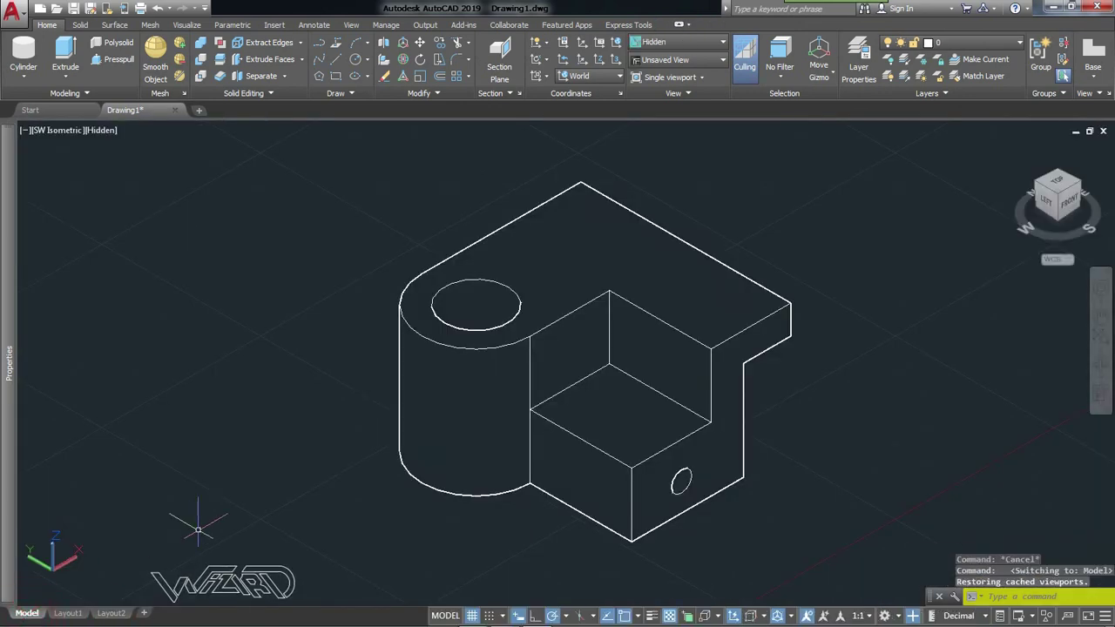
pyautogui.click(462, 357)
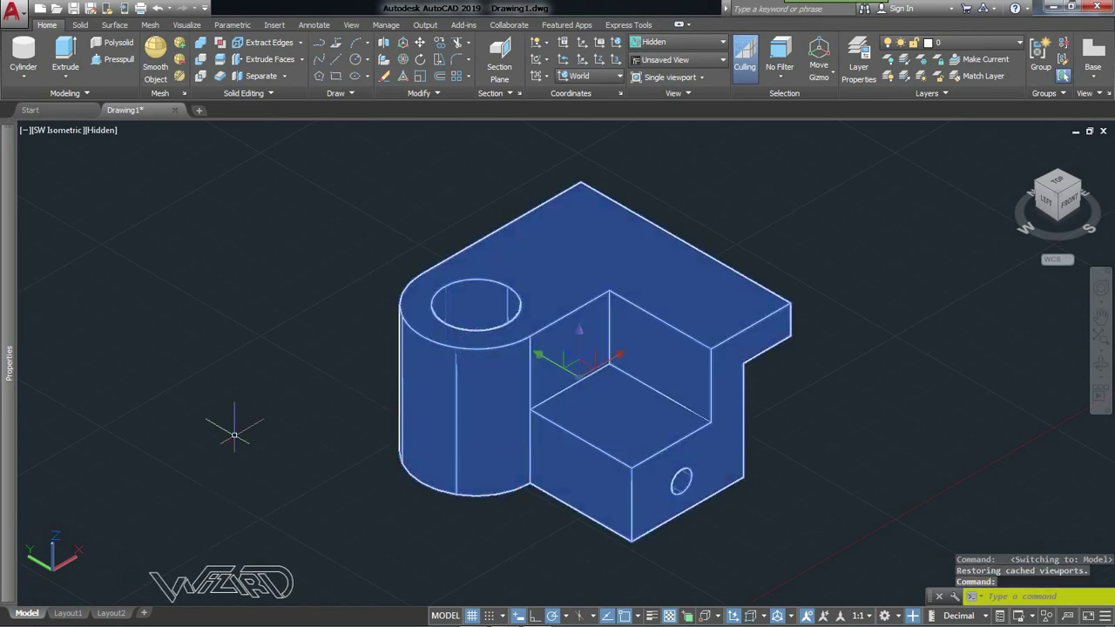
pyautogui.click(74, 602)
pyautogui.press('Escape')
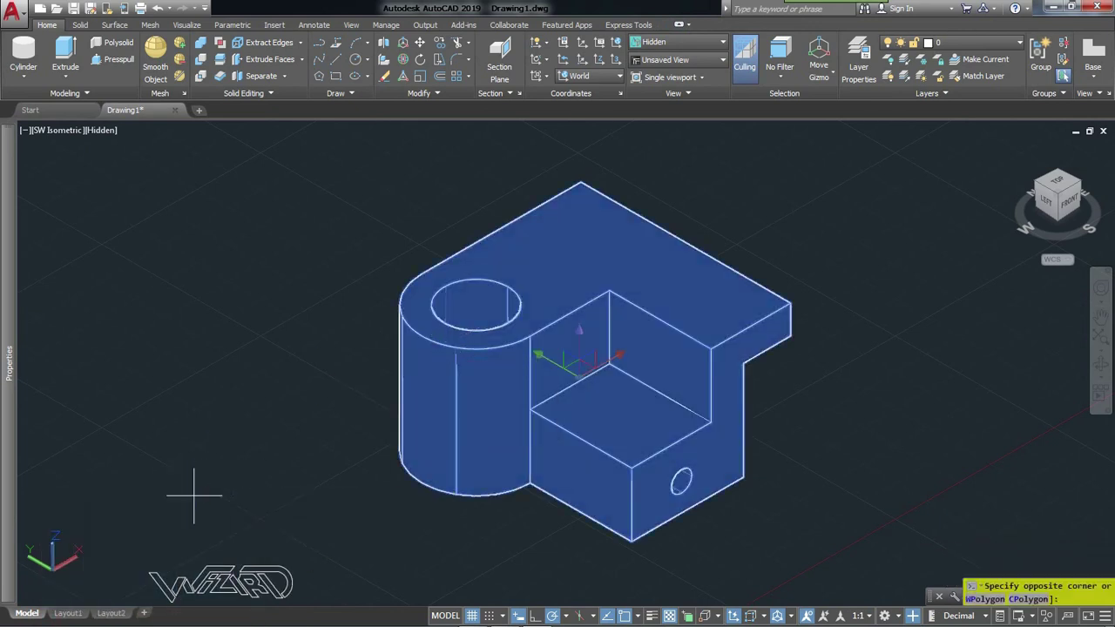
pyautogui.press('Escape')
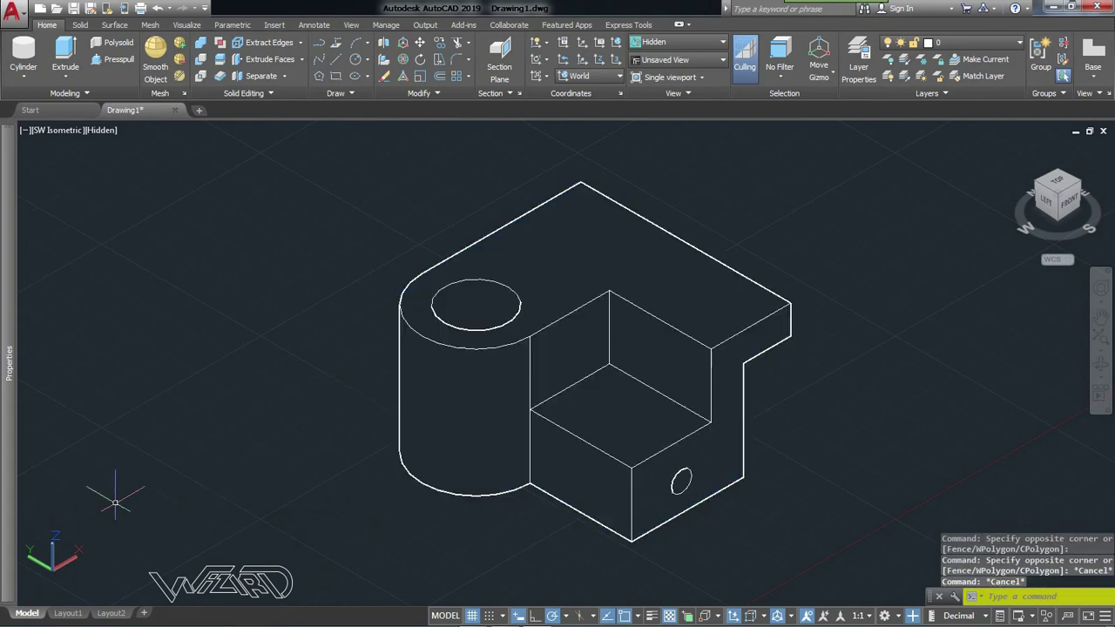
pyautogui.click(70, 613)
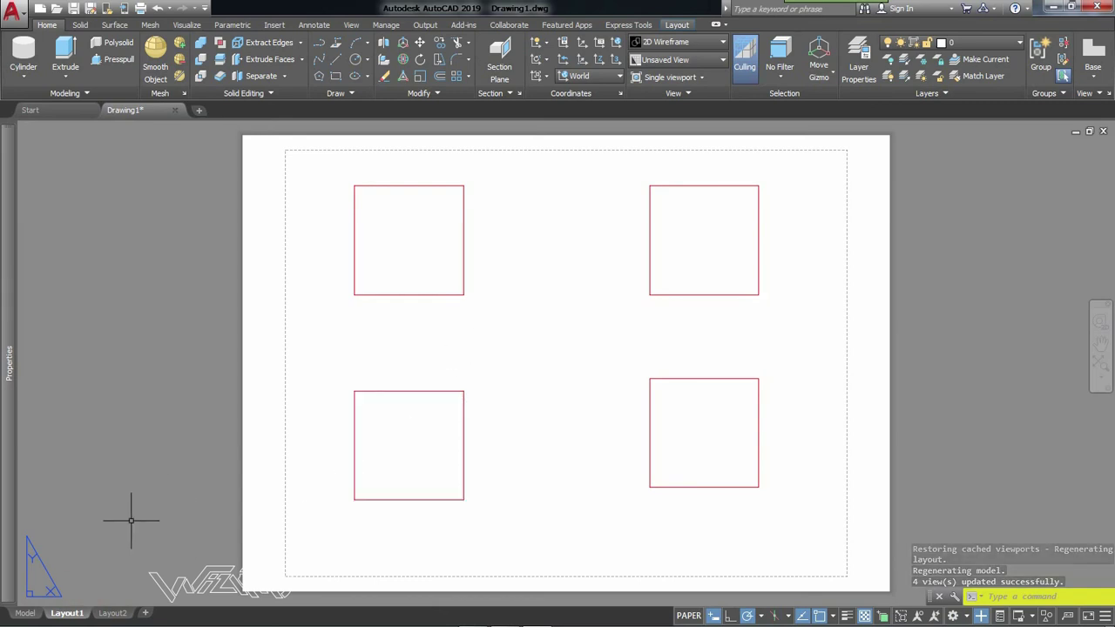
pyautogui.click(26, 613)
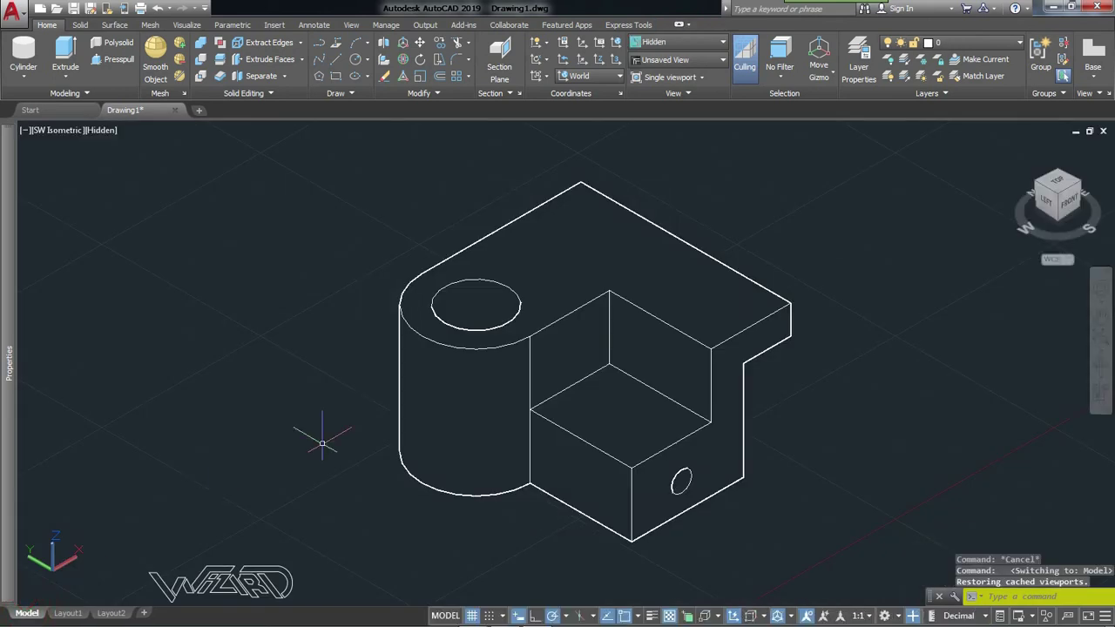